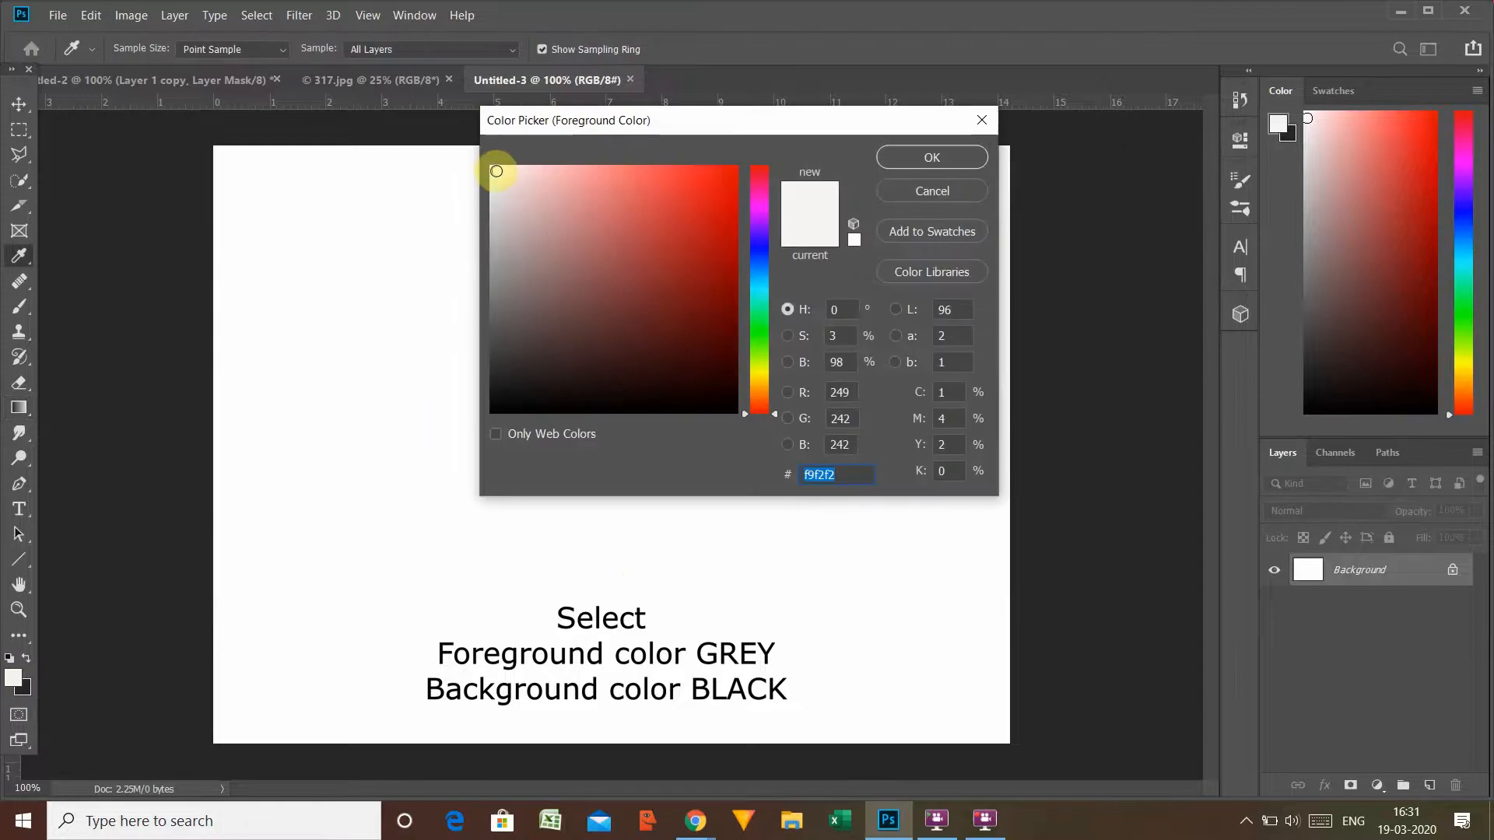
Step: Set the foreground colour to grey #756f6f and fill the background with a radial foreground-to-background gradient from the canvas centre to its edge
left_click_drag(496, 171, 503, 299)
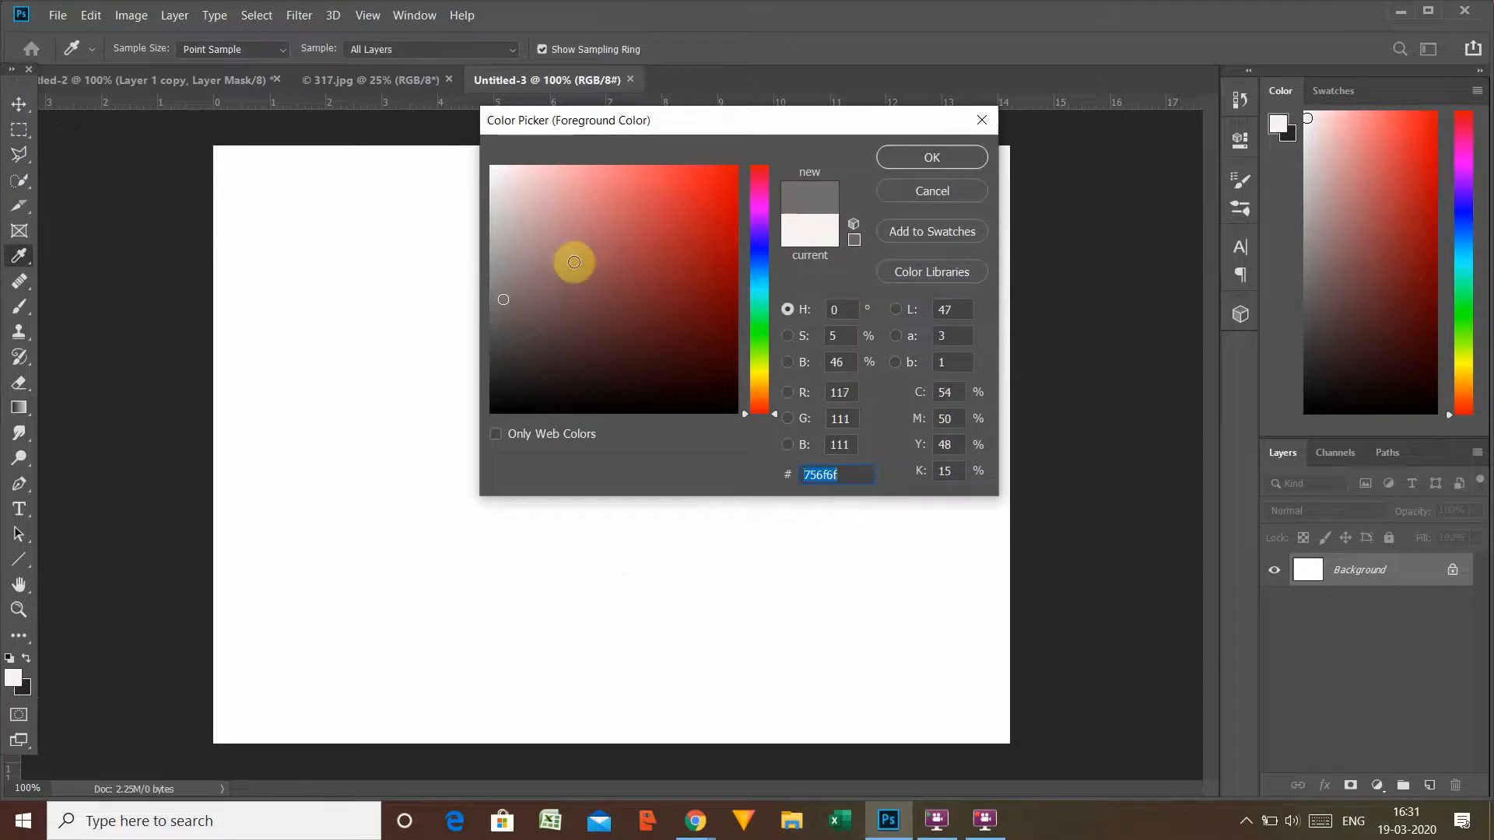
left_click(931, 158)
key("g")
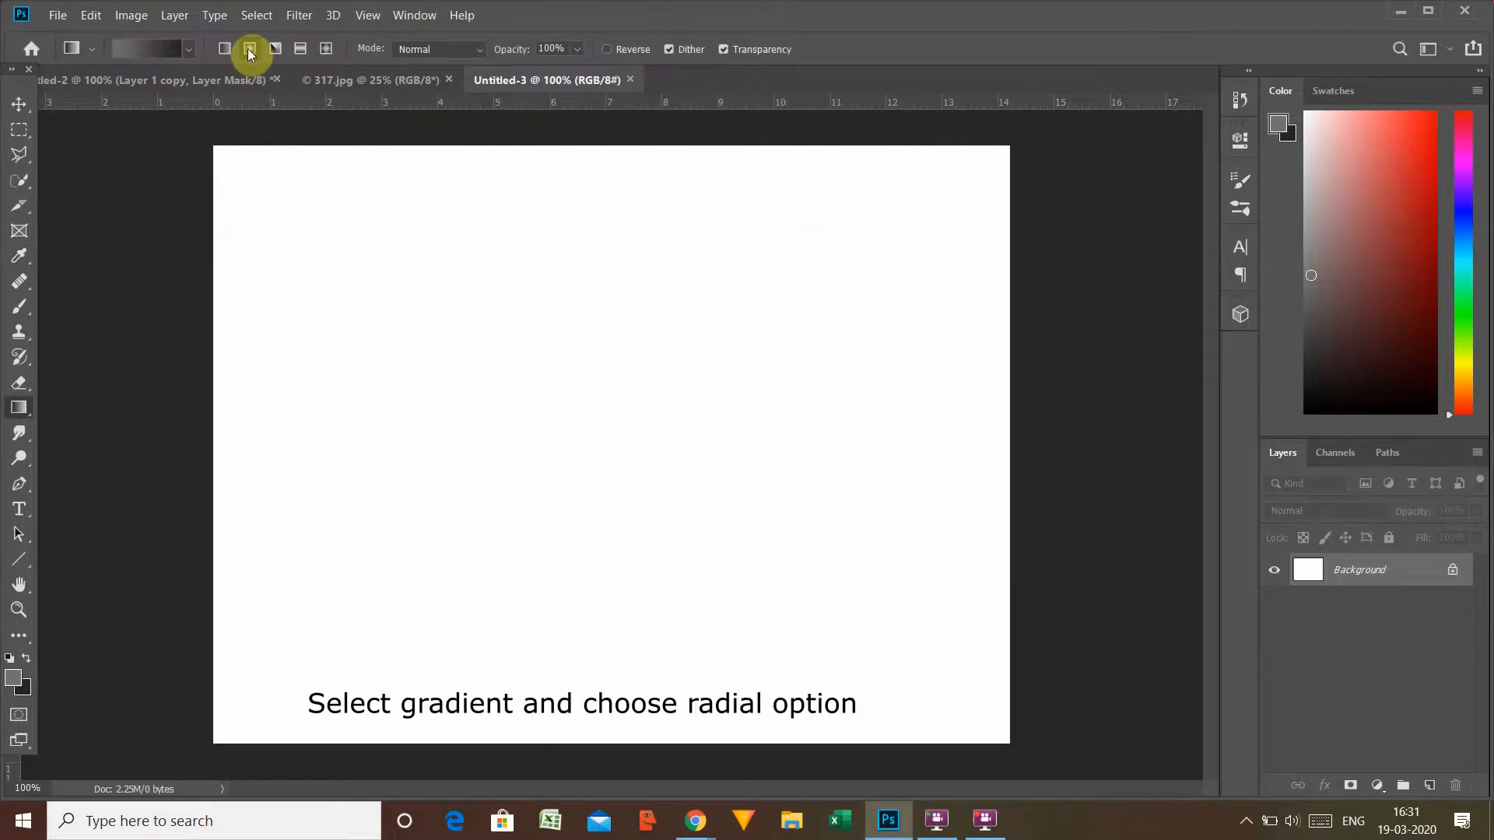
left_click(146, 50)
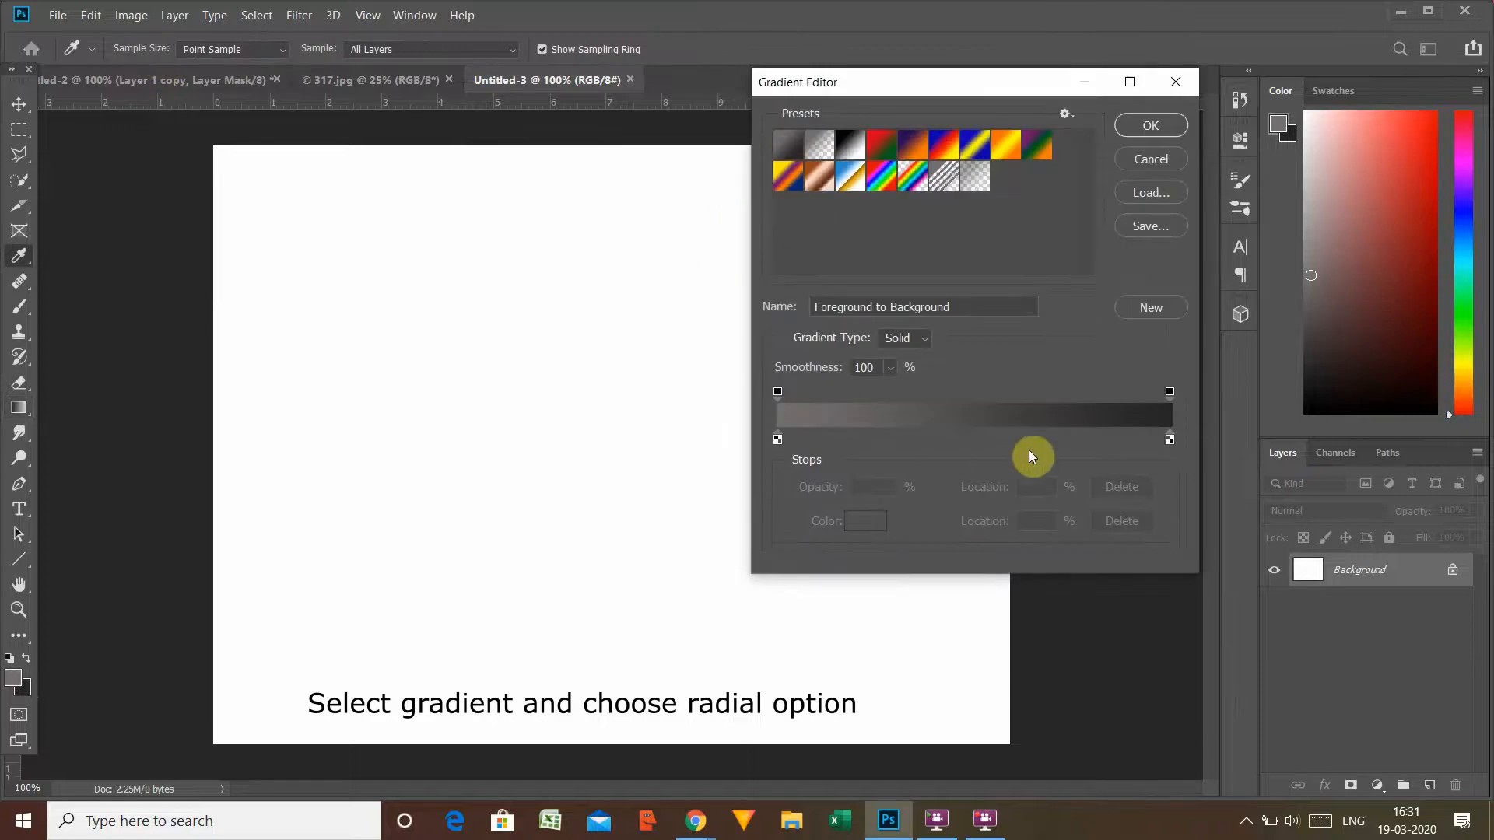
left_click(1153, 125)
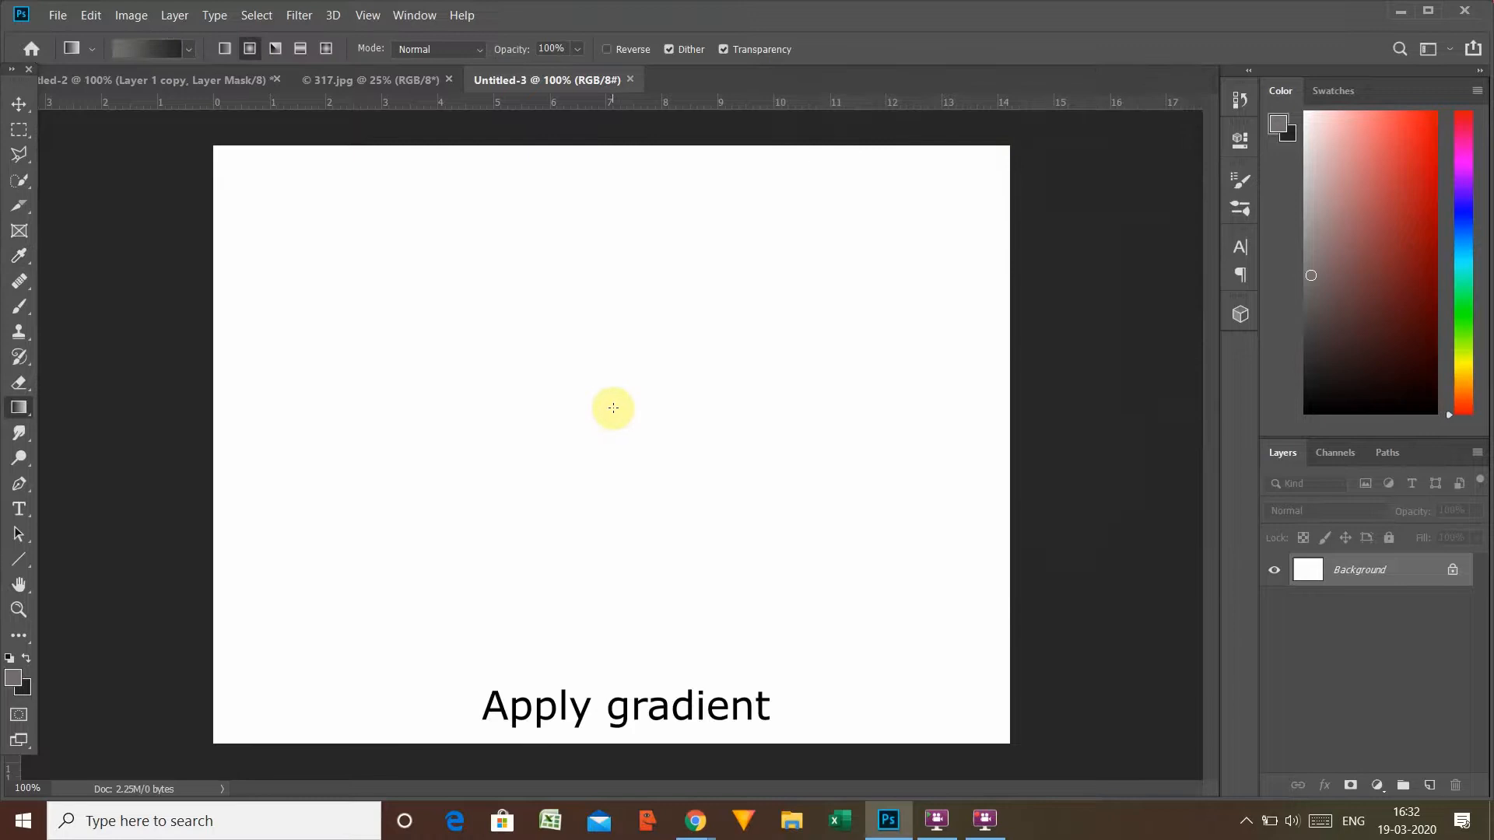
left_click_drag(614, 407, 218, 207)
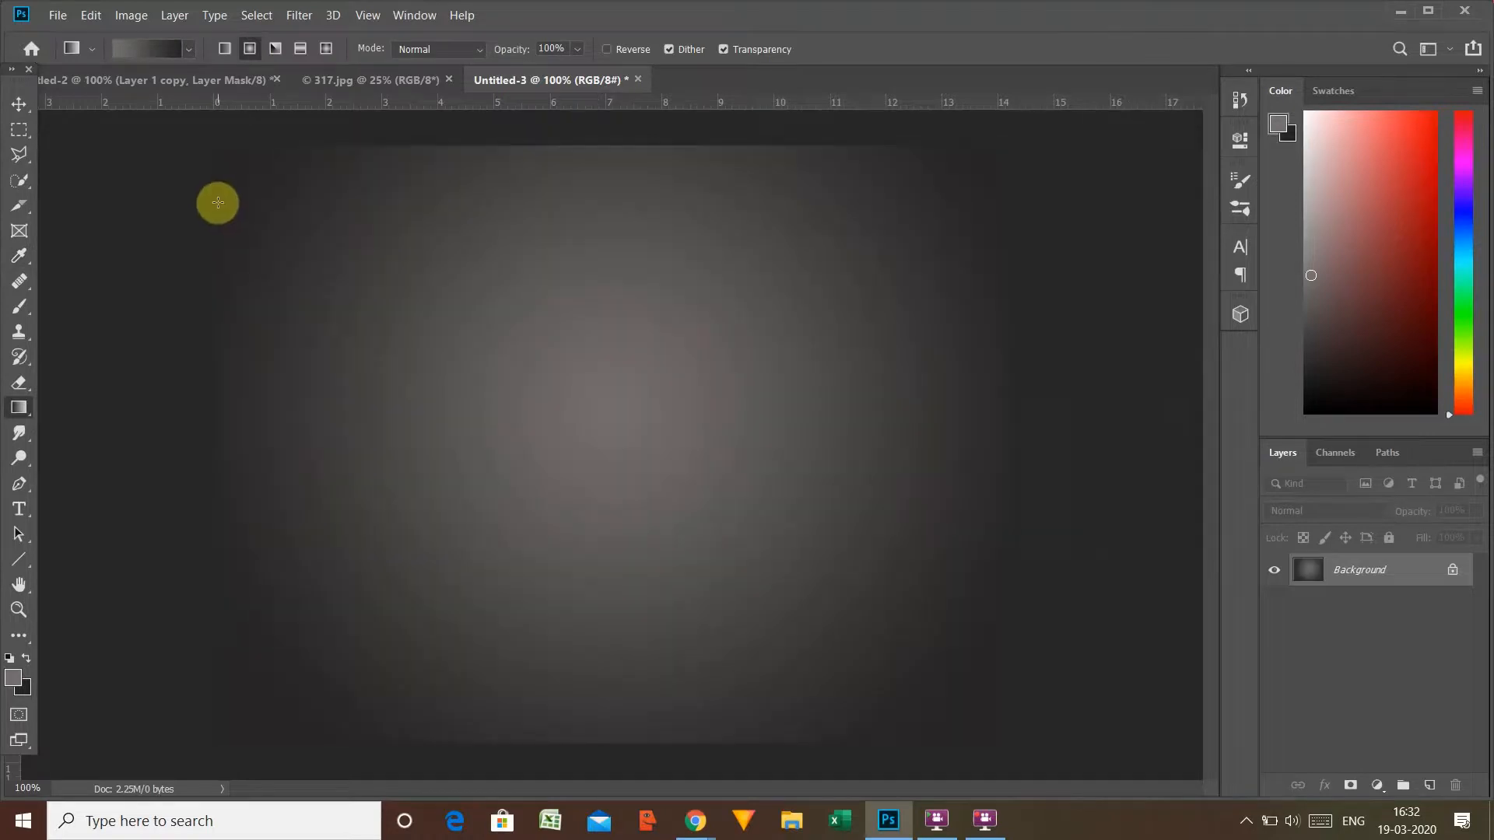
Step: Copy the rock texture from 317.jpg into the Untitled-3 document with the Move tool, covering the gradient
left_click(373, 79)
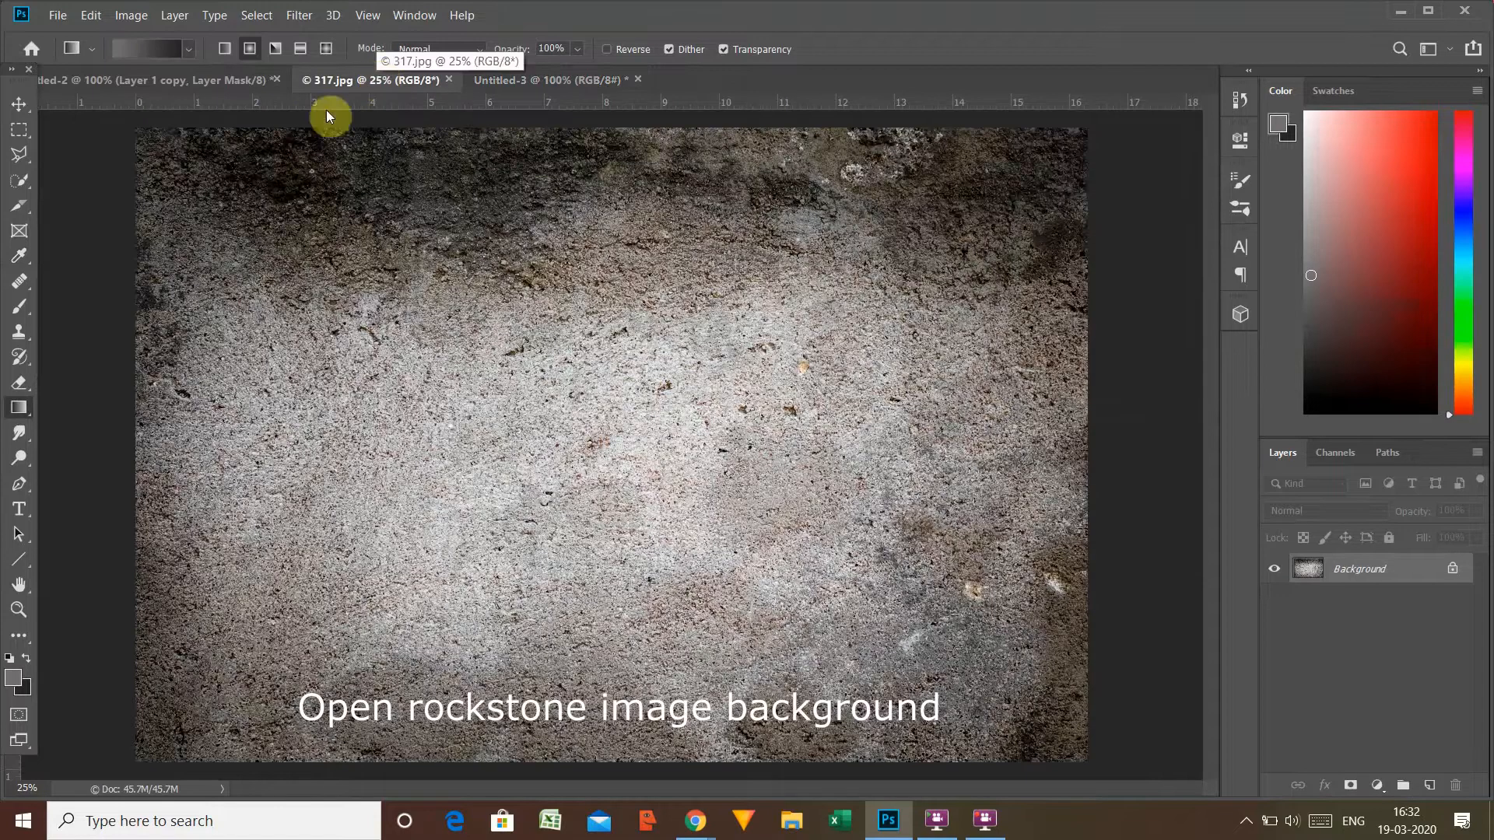
left_click(19, 109)
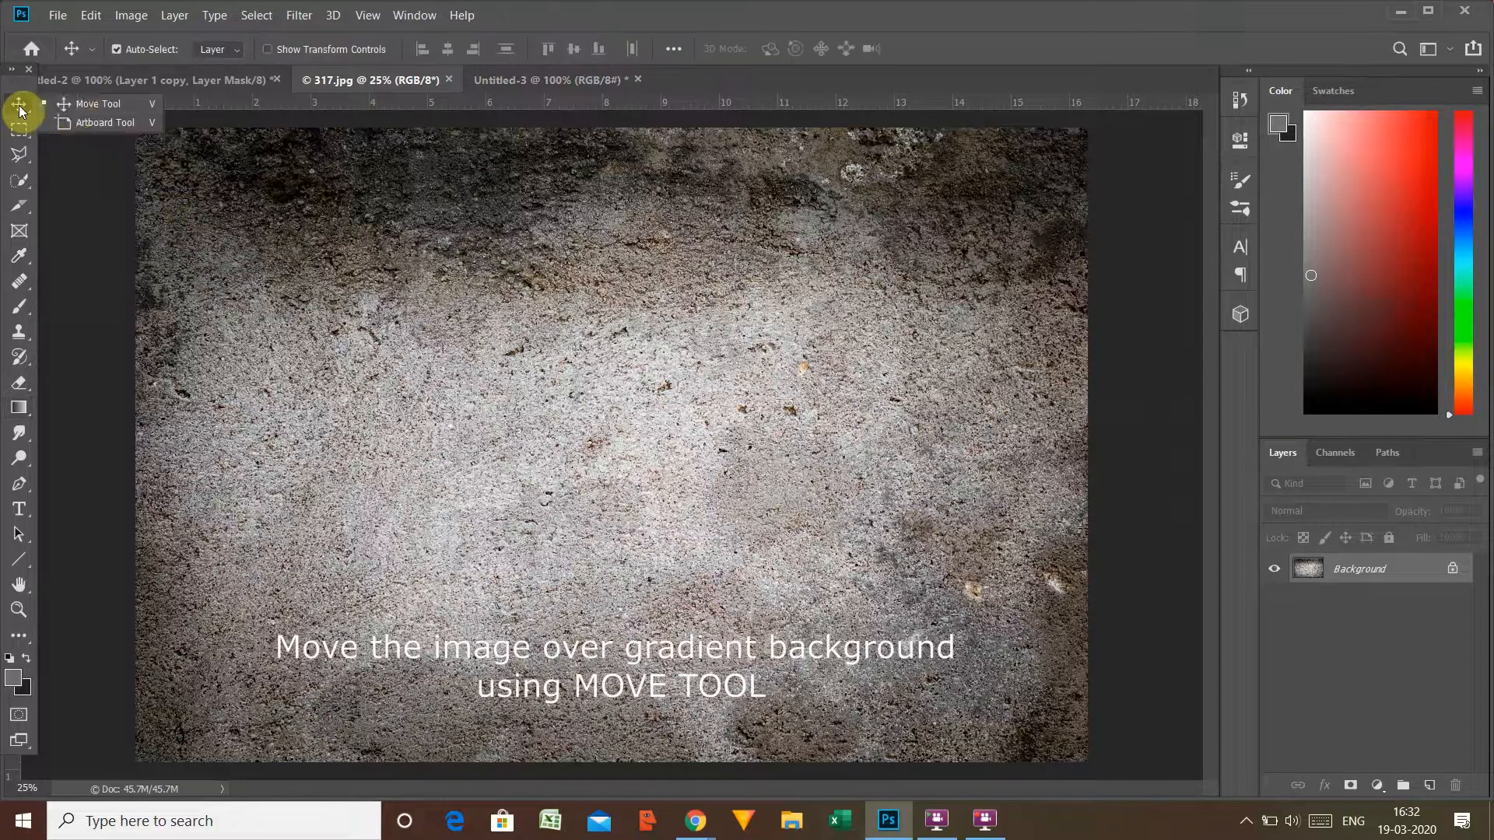
left_click(73, 104)
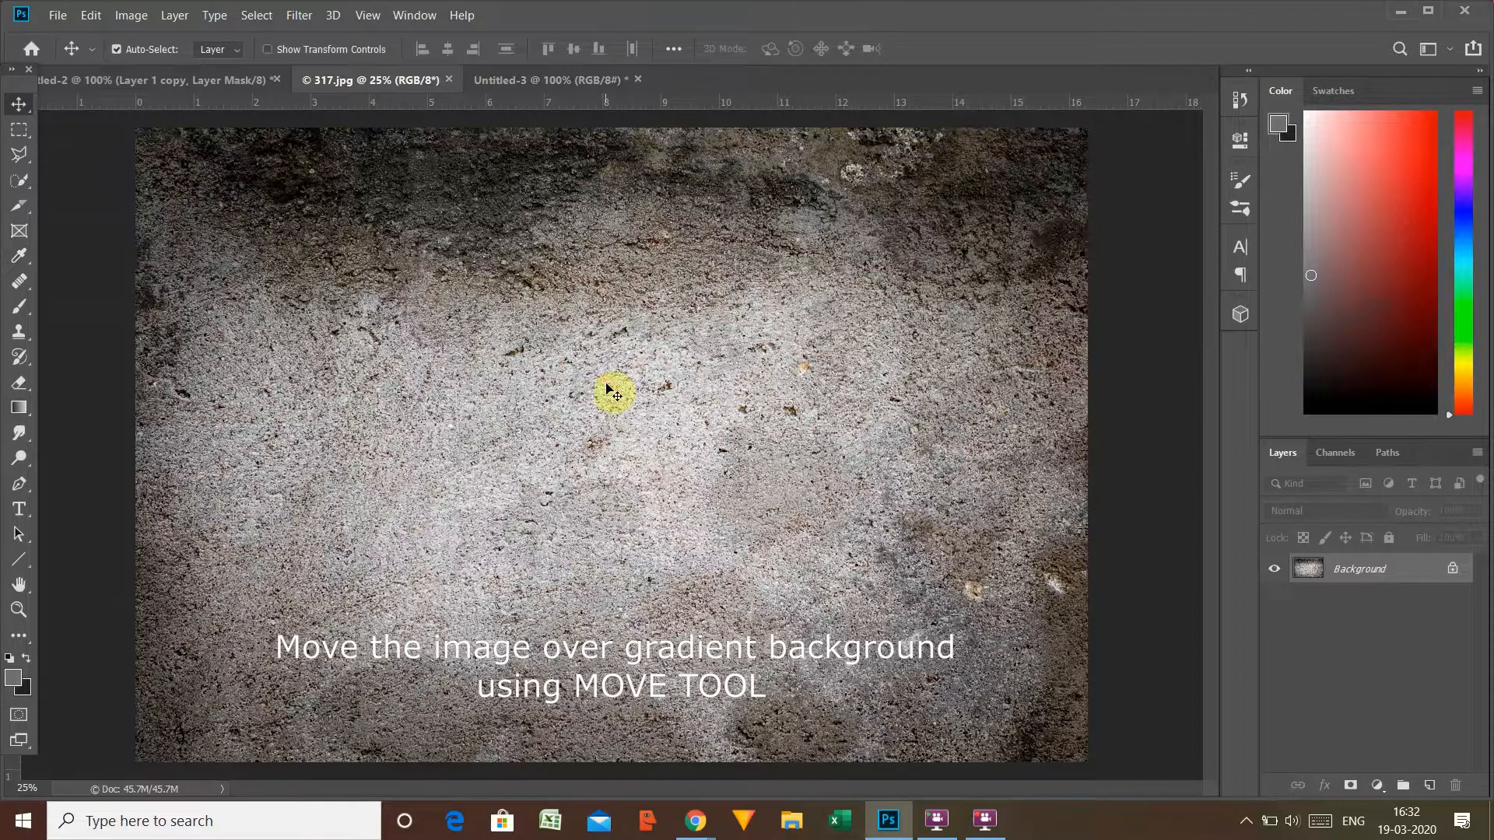
left_click_drag(610, 386, 551, 161)
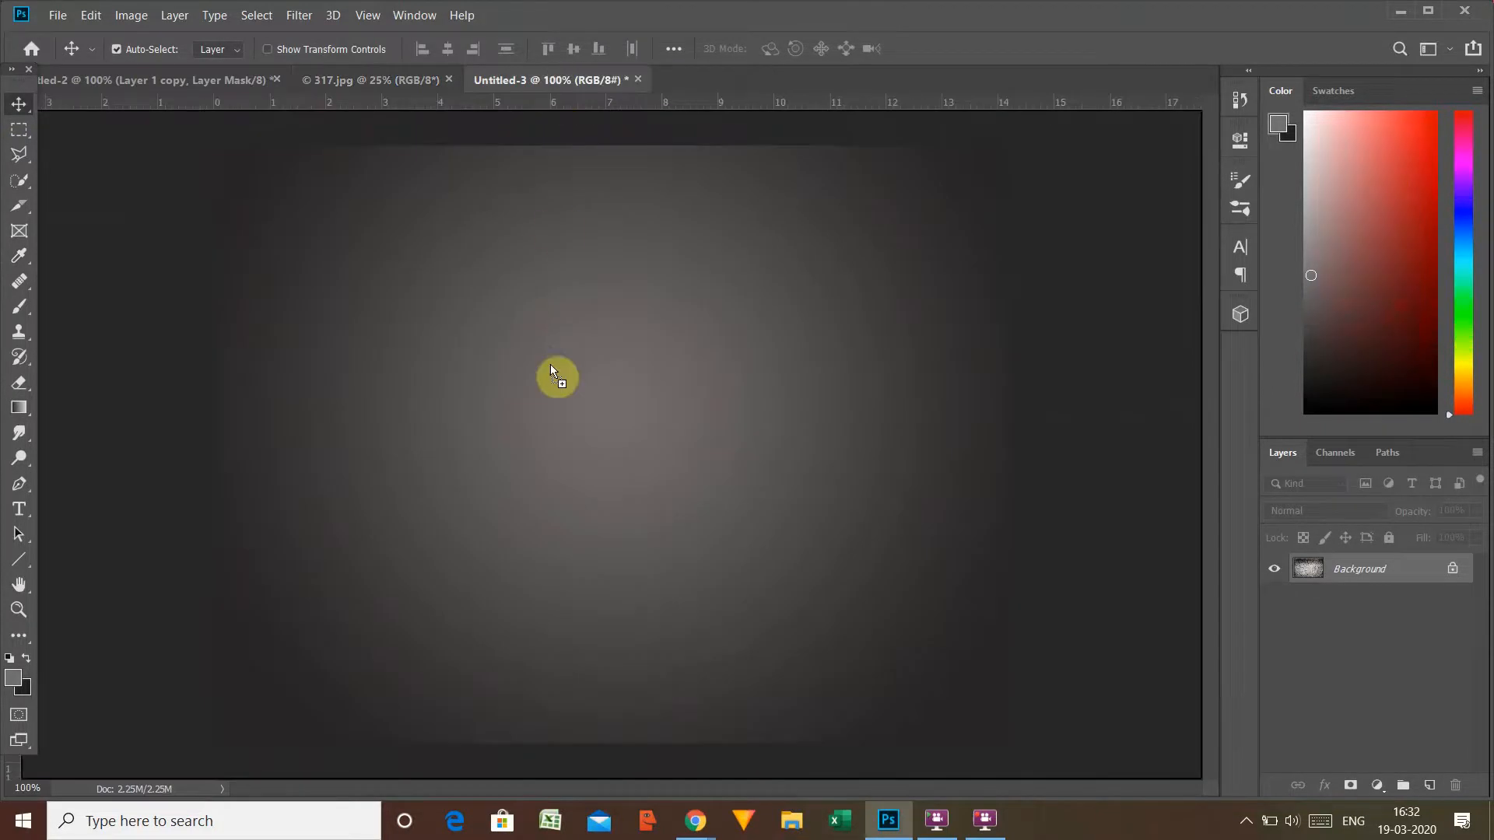
left_click_drag(551, 375, 551, 377)
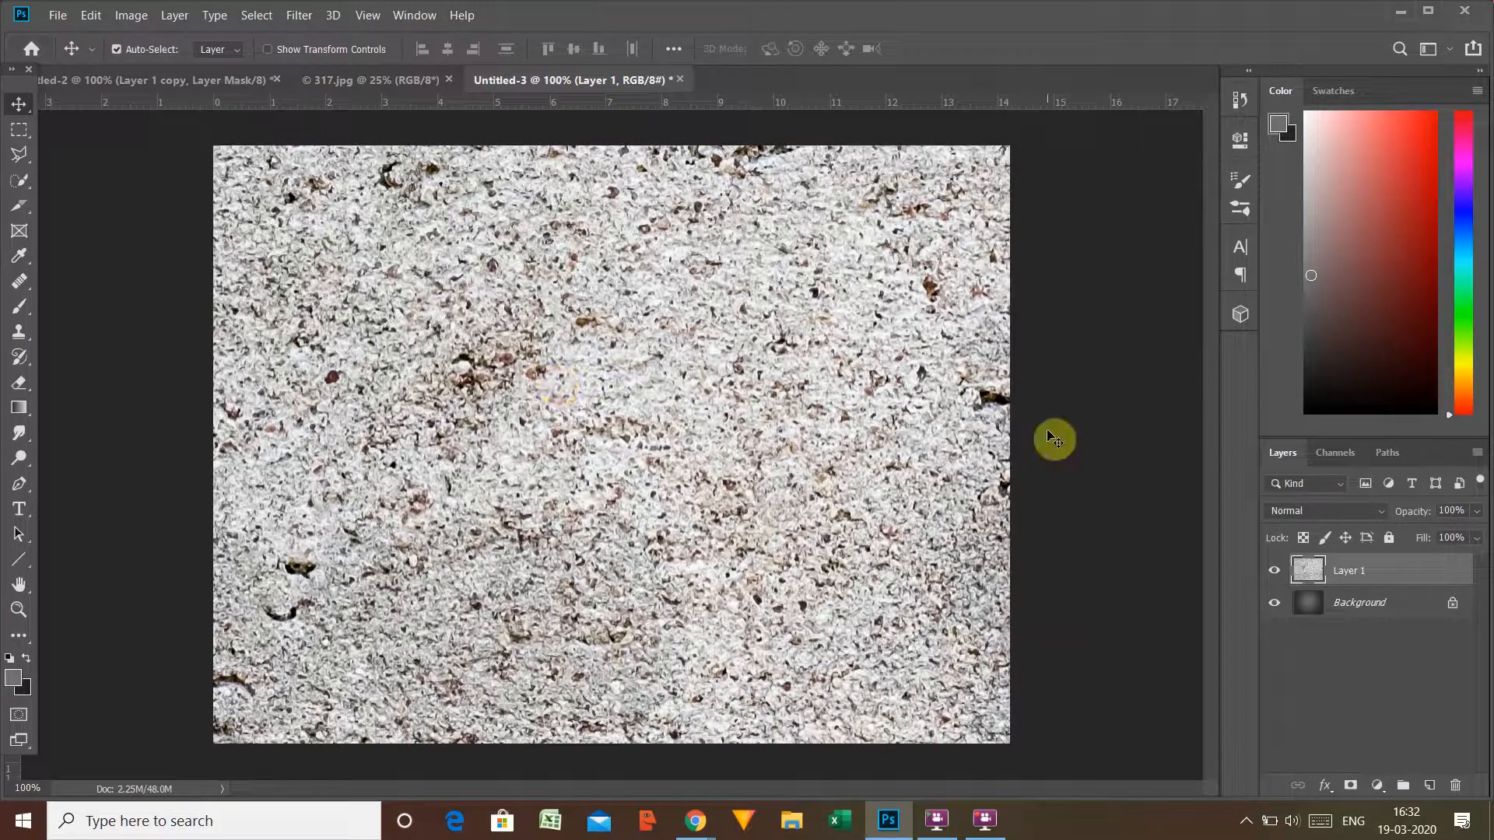
Step: Duplicate the rock texture layer as a hidden copy and set the original Layer 1 to the Overlay blend mode
key("ctrl+j")
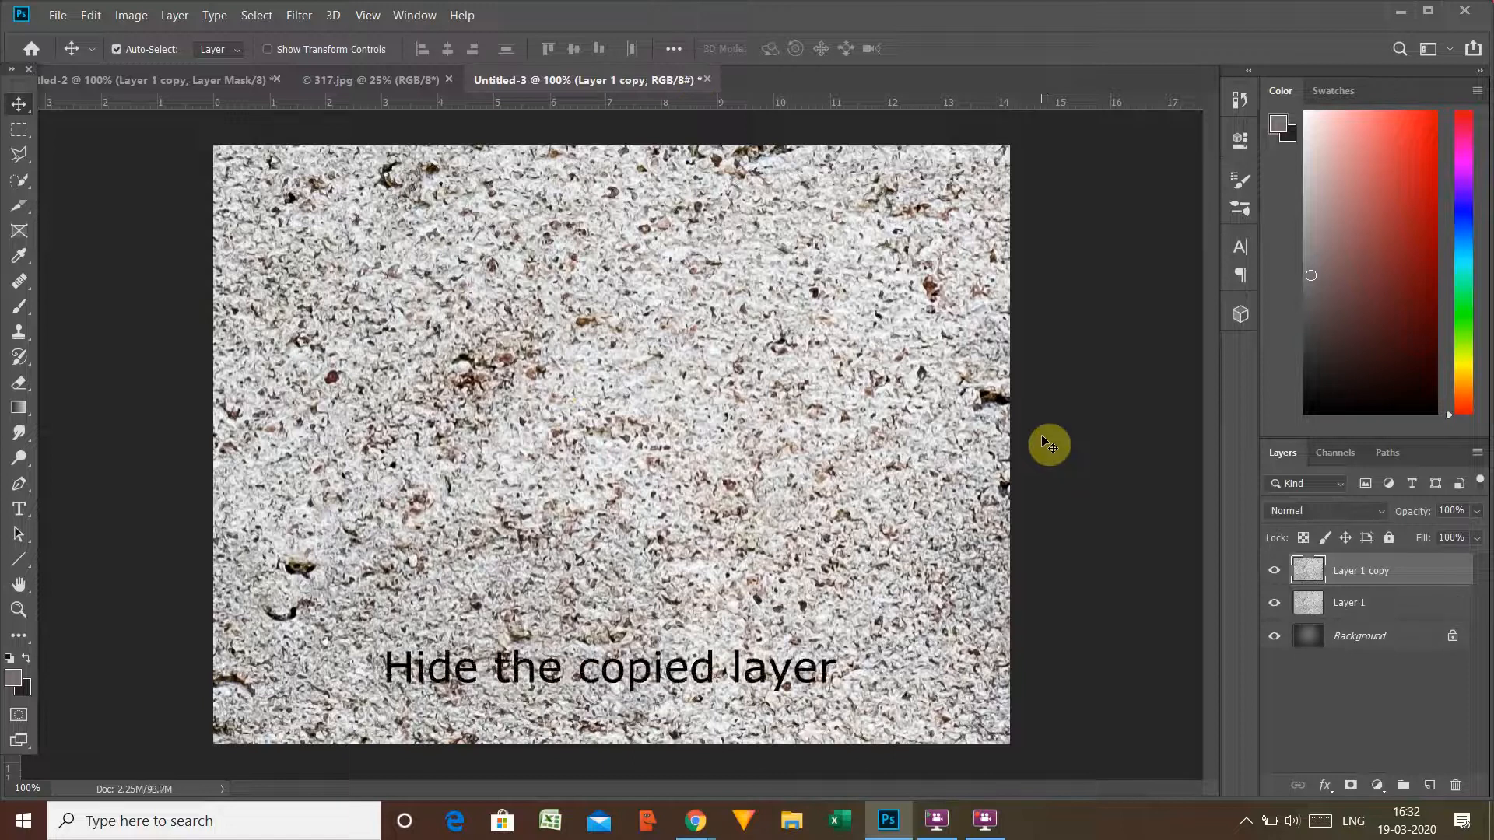
left_click(1273, 576)
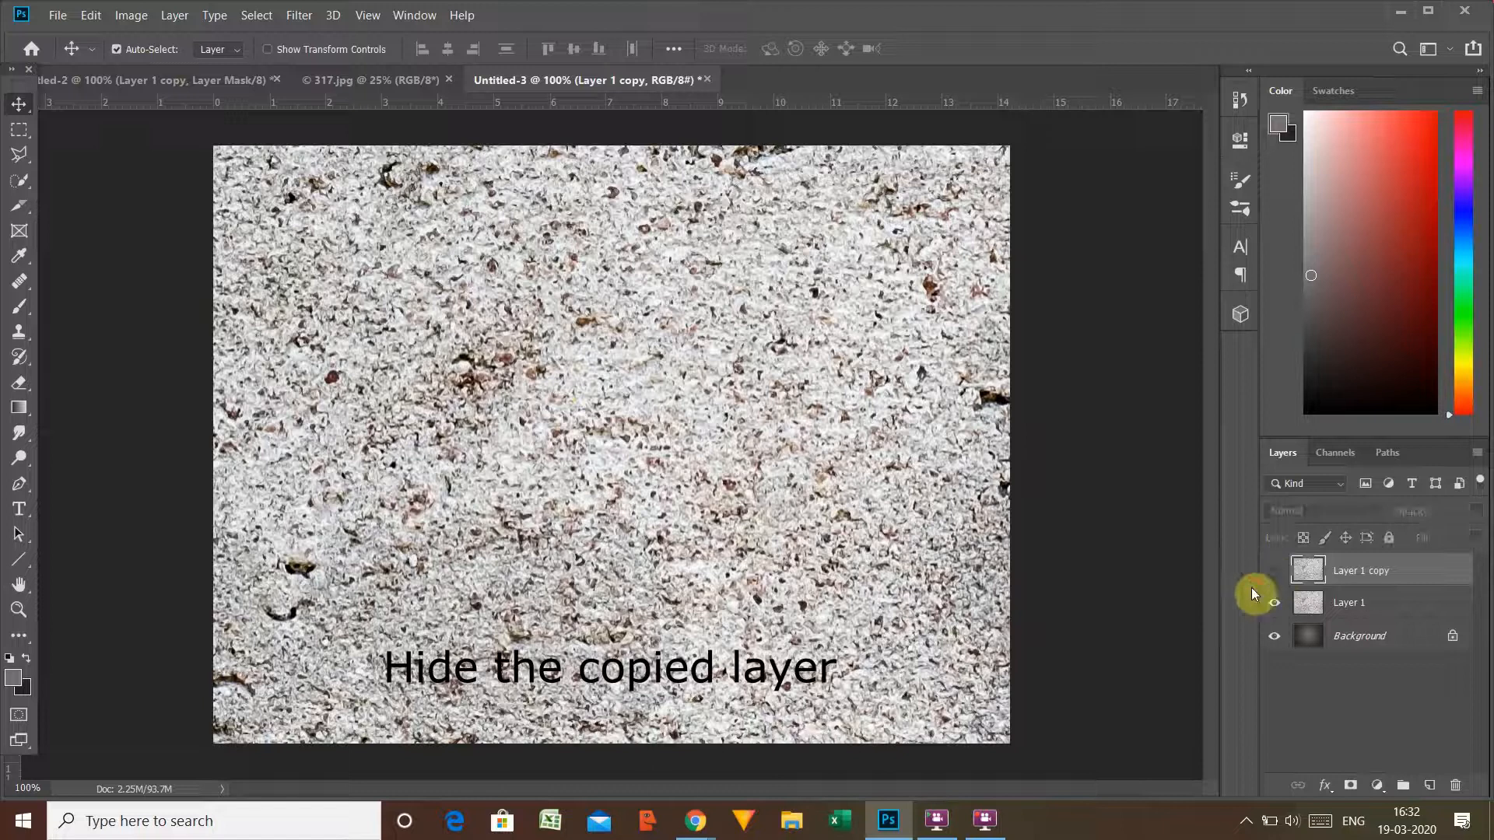
left_click(1355, 610)
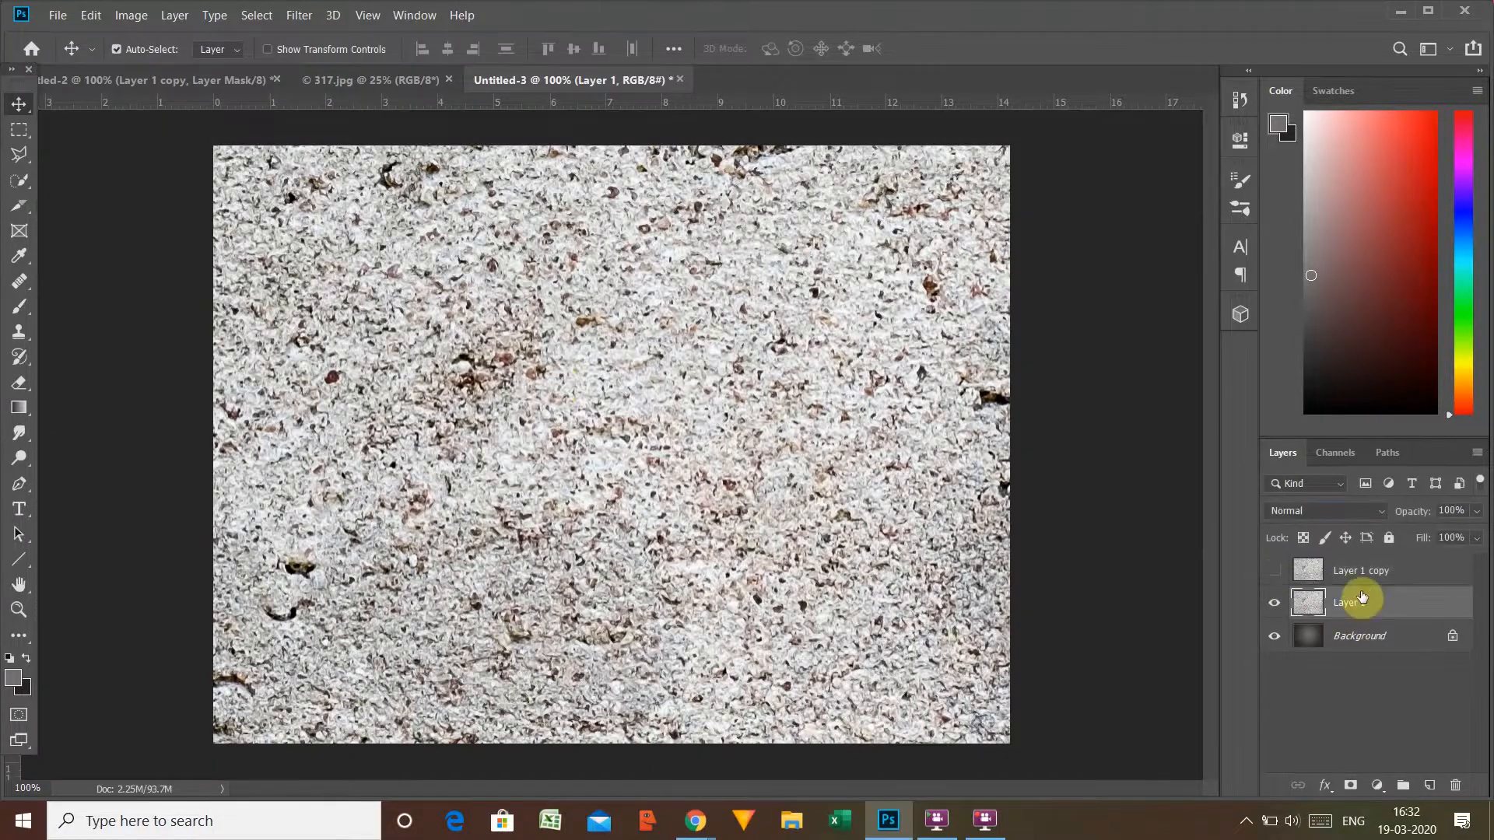
left_click(1380, 510)
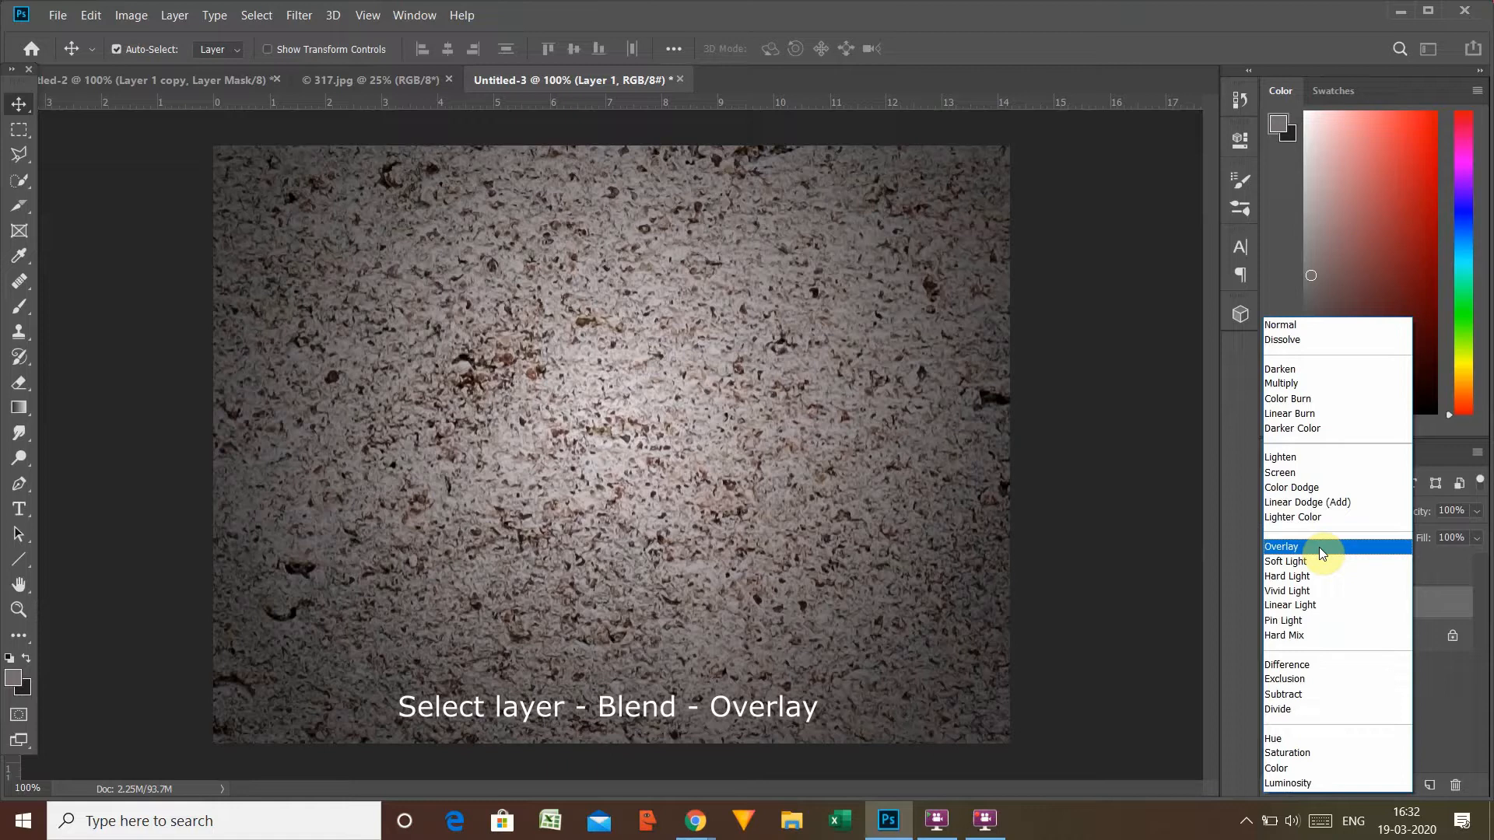
left_click(1319, 548)
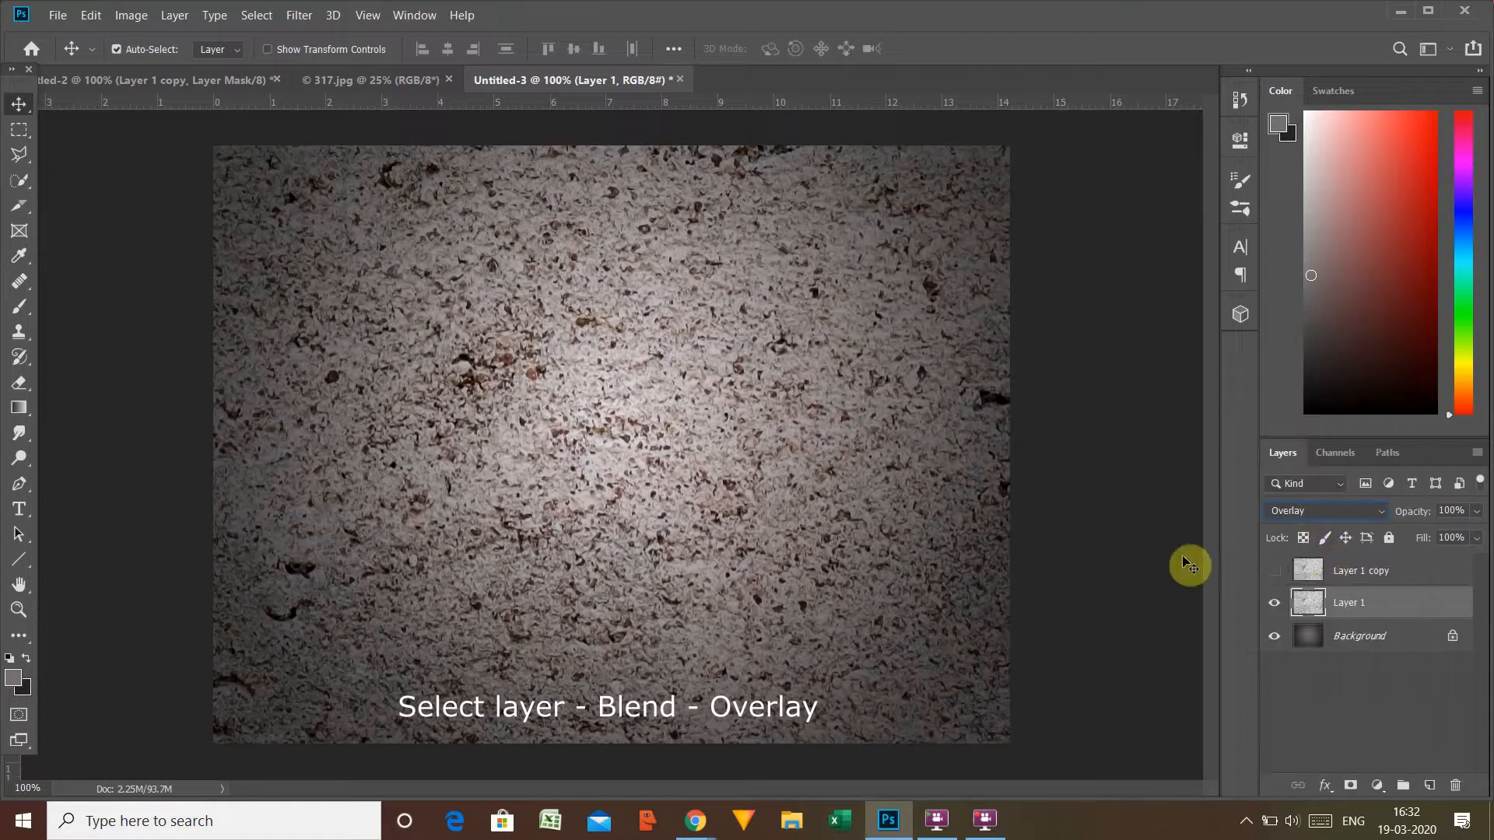
Step: Add a horizontal Lorem Ipsum placeholder text layer in 11 pt Chinese Rocks on the canvas and commit it
left_click(21, 512)
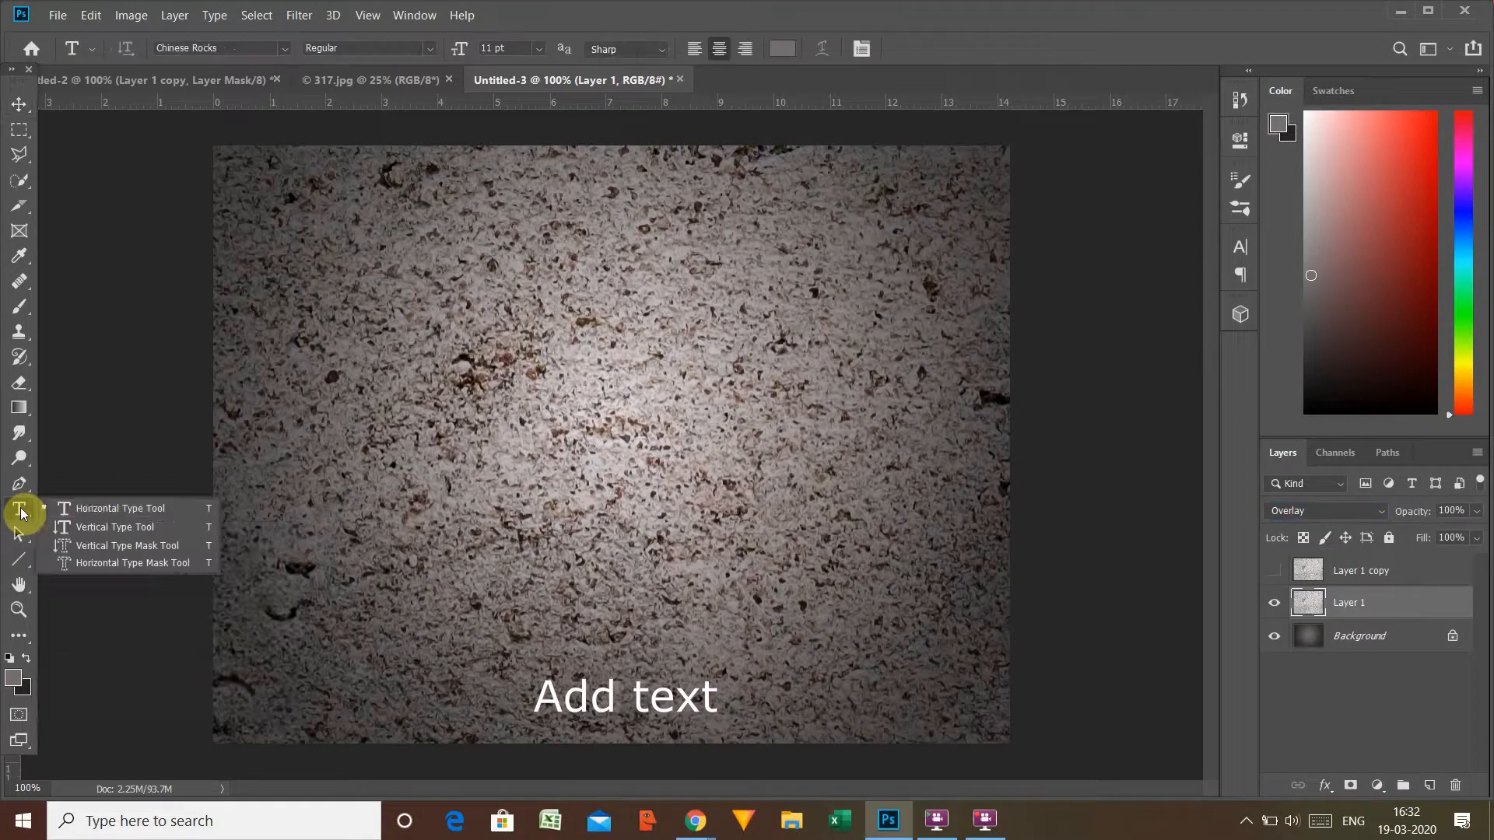
left_click(93, 511)
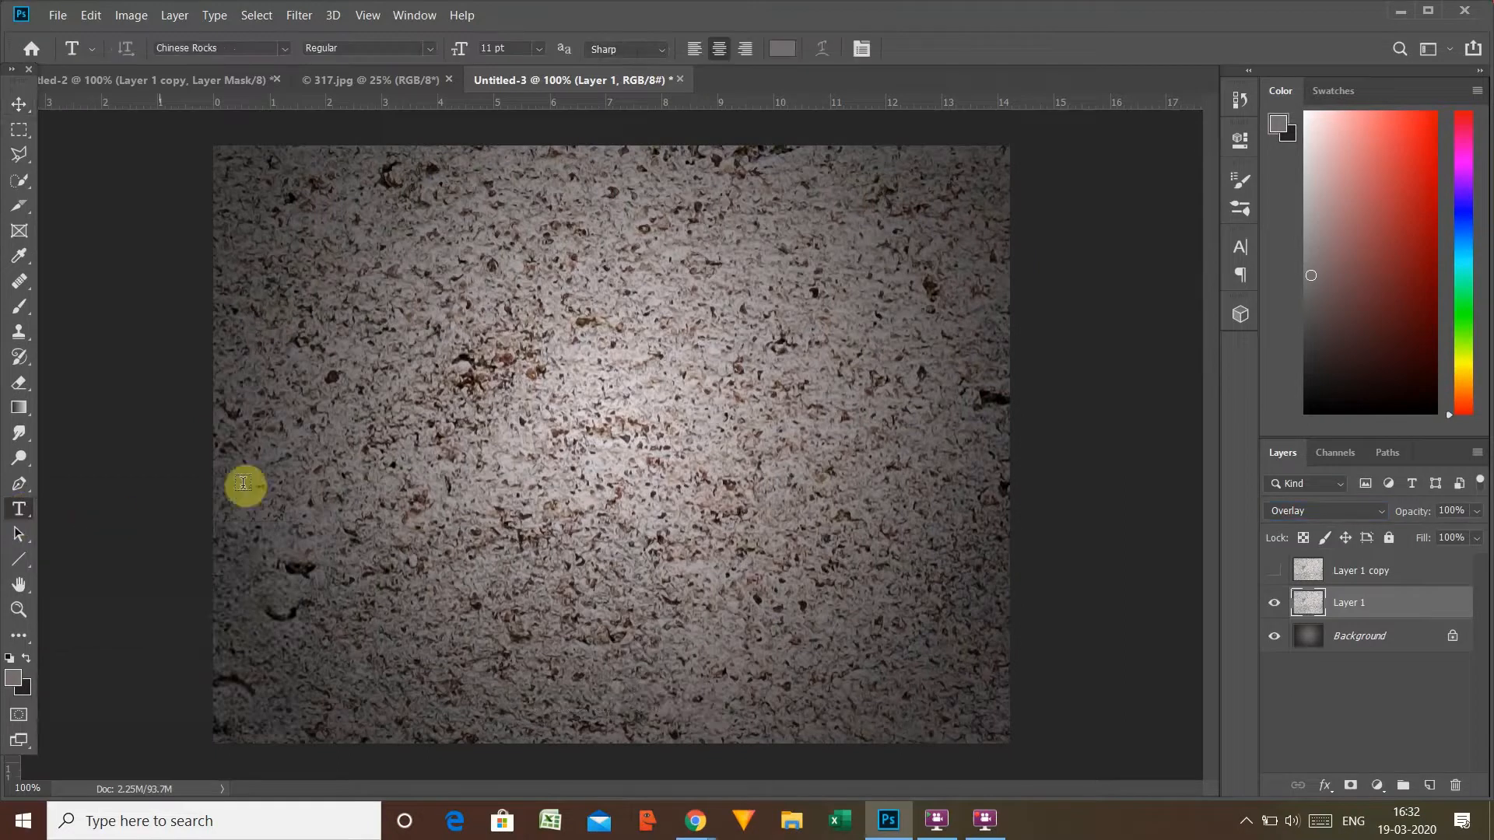
left_click(438, 448)
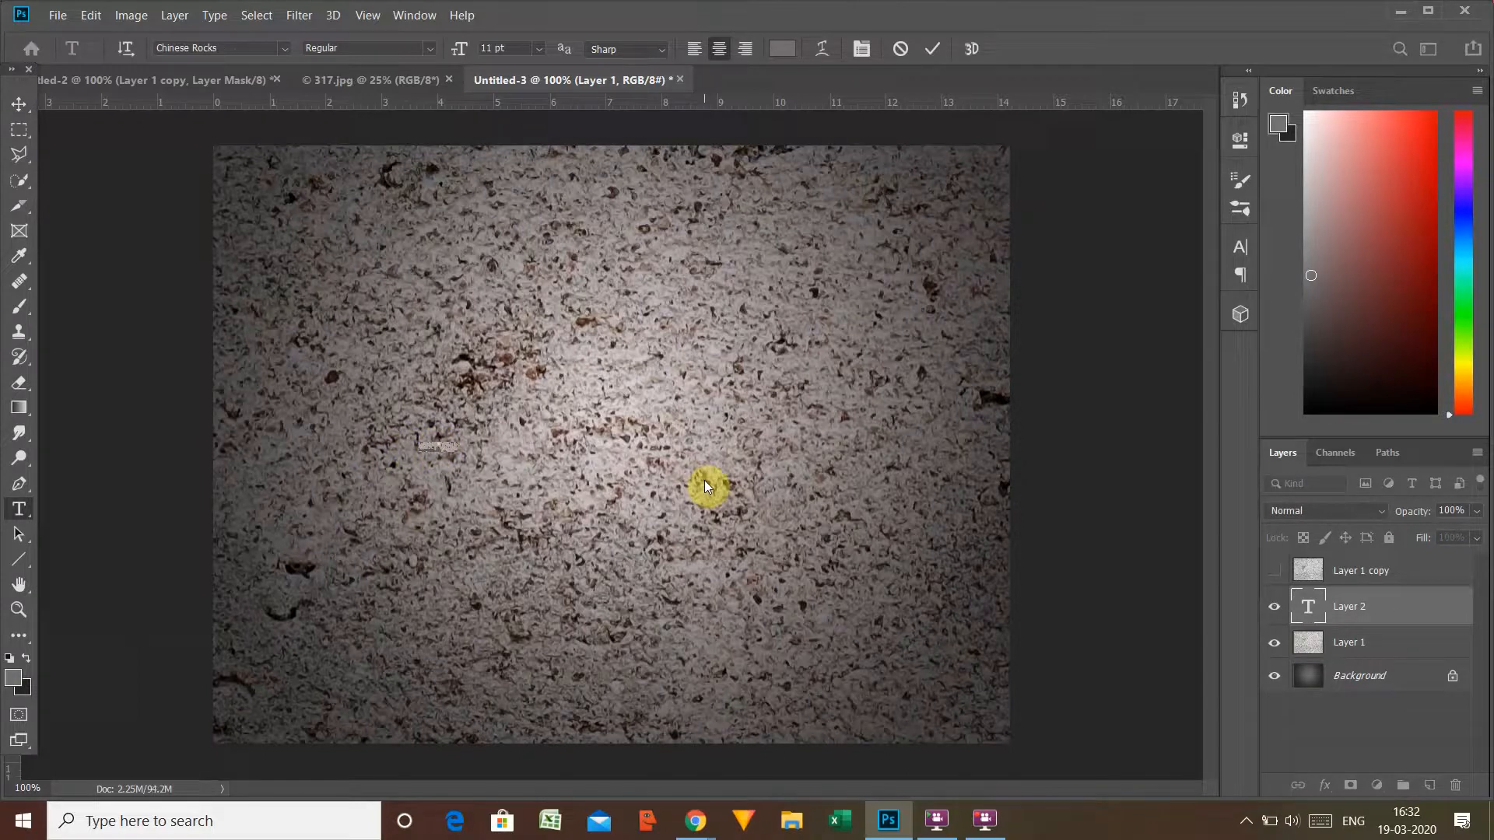
key("ctrl+t")
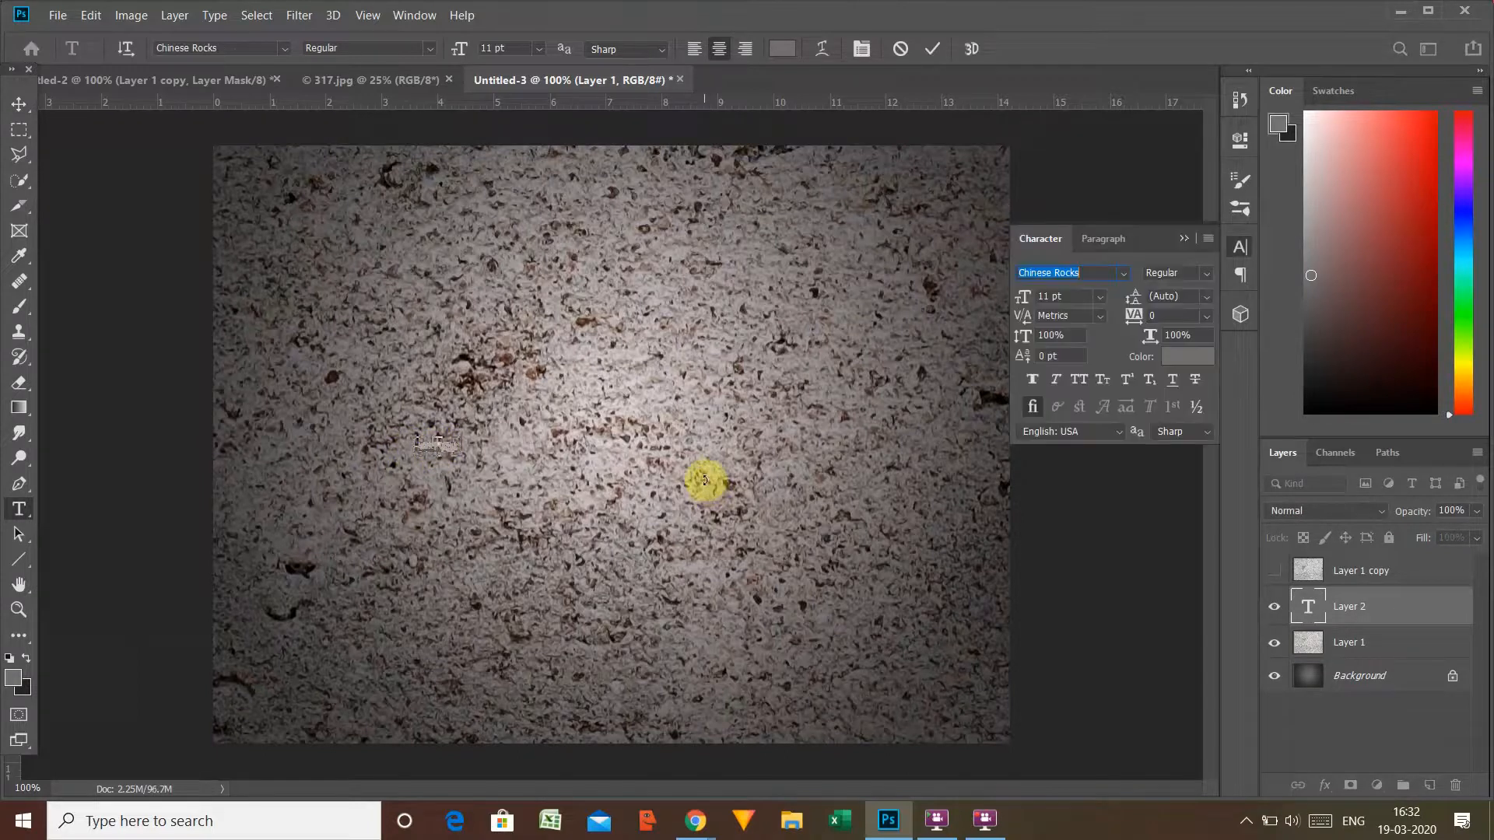
left_click(1071, 546)
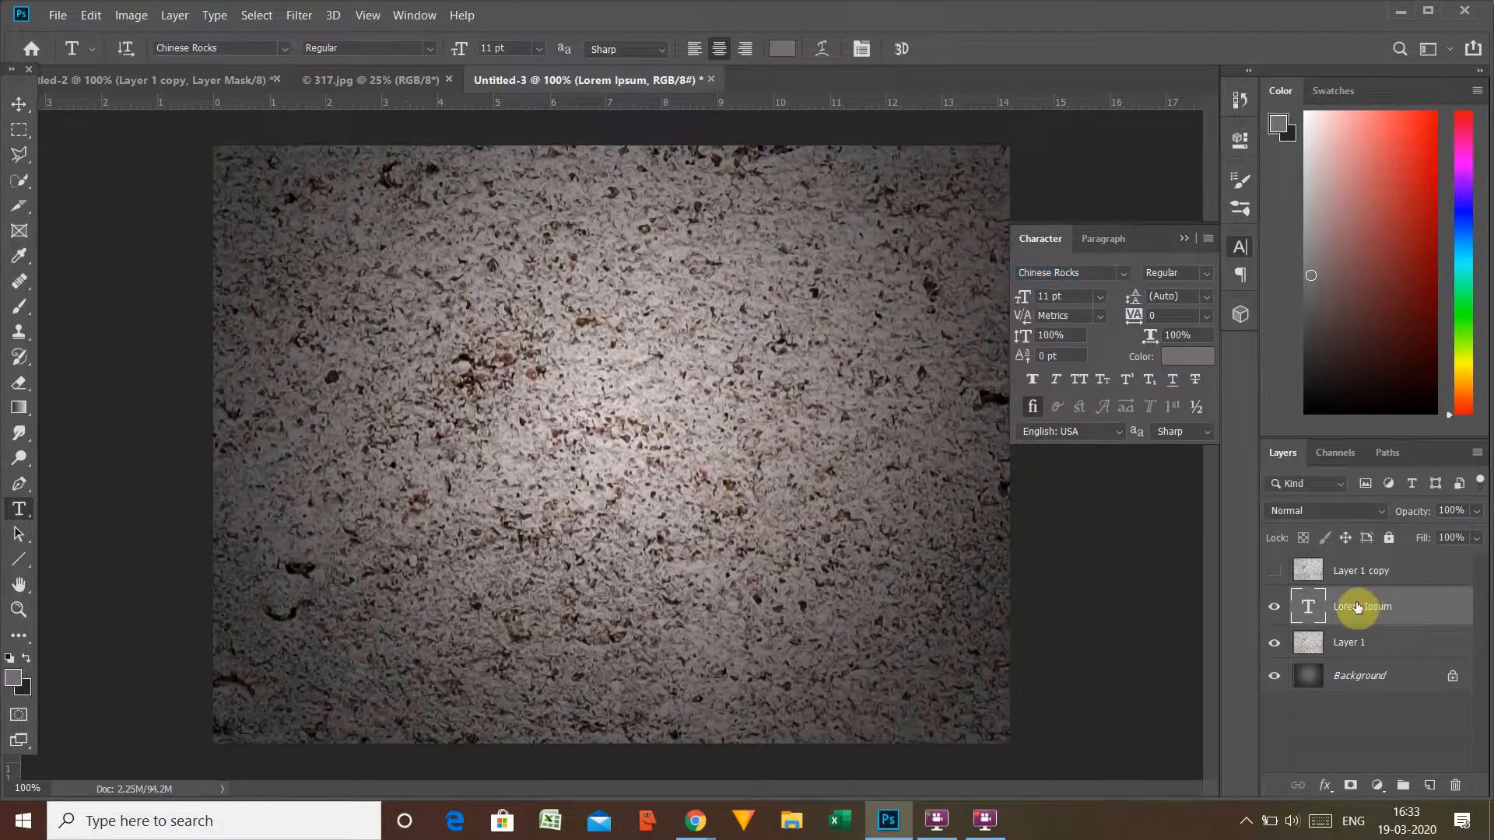
Step: Scale the Lorem Ipsum text proportionally to about 1316%, about 145 pt, across the middle of the canvas
key("ctrl+t")
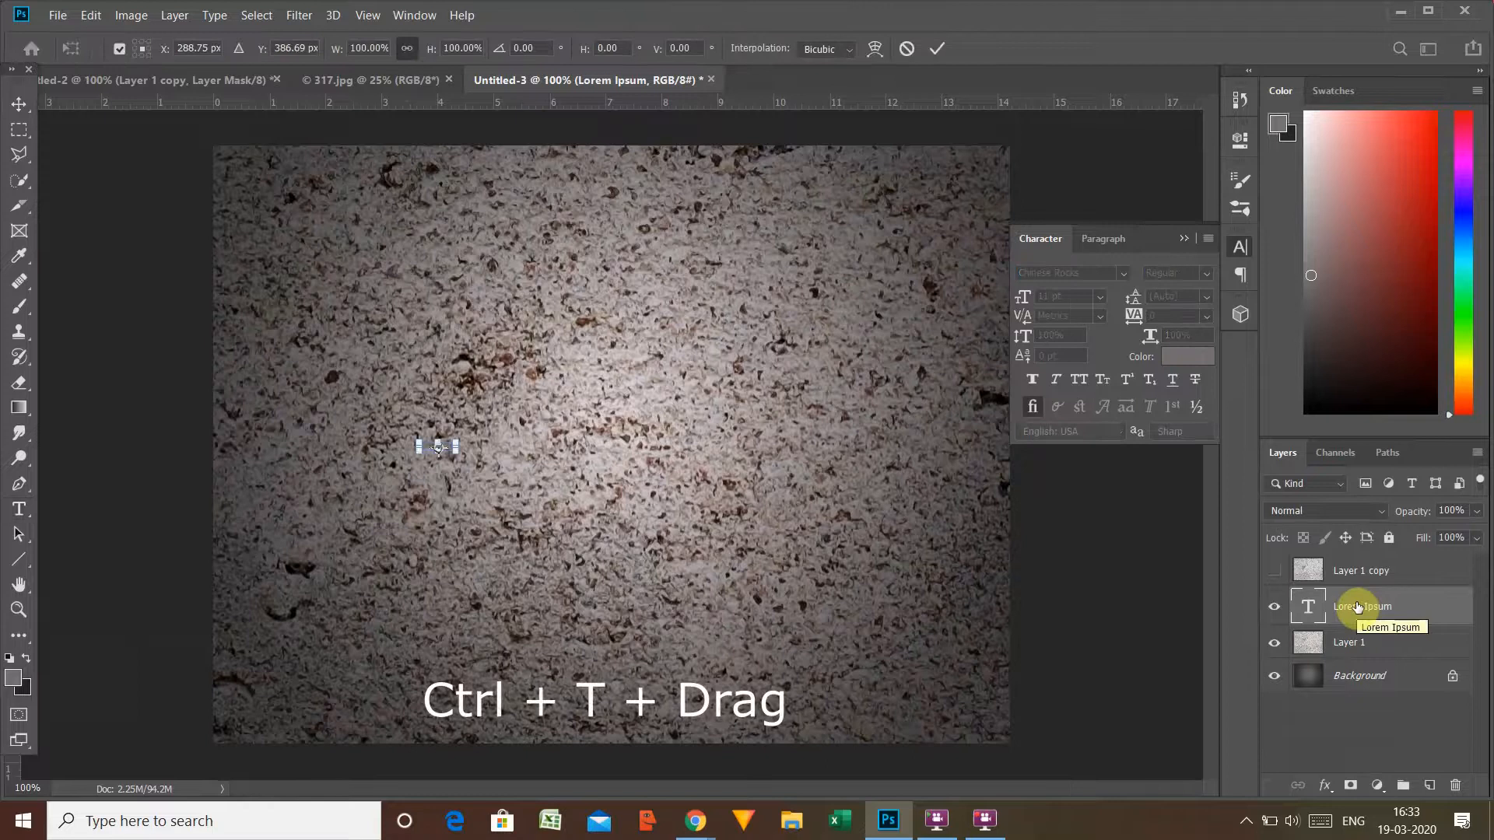
left_click_drag(456, 448, 461, 449)
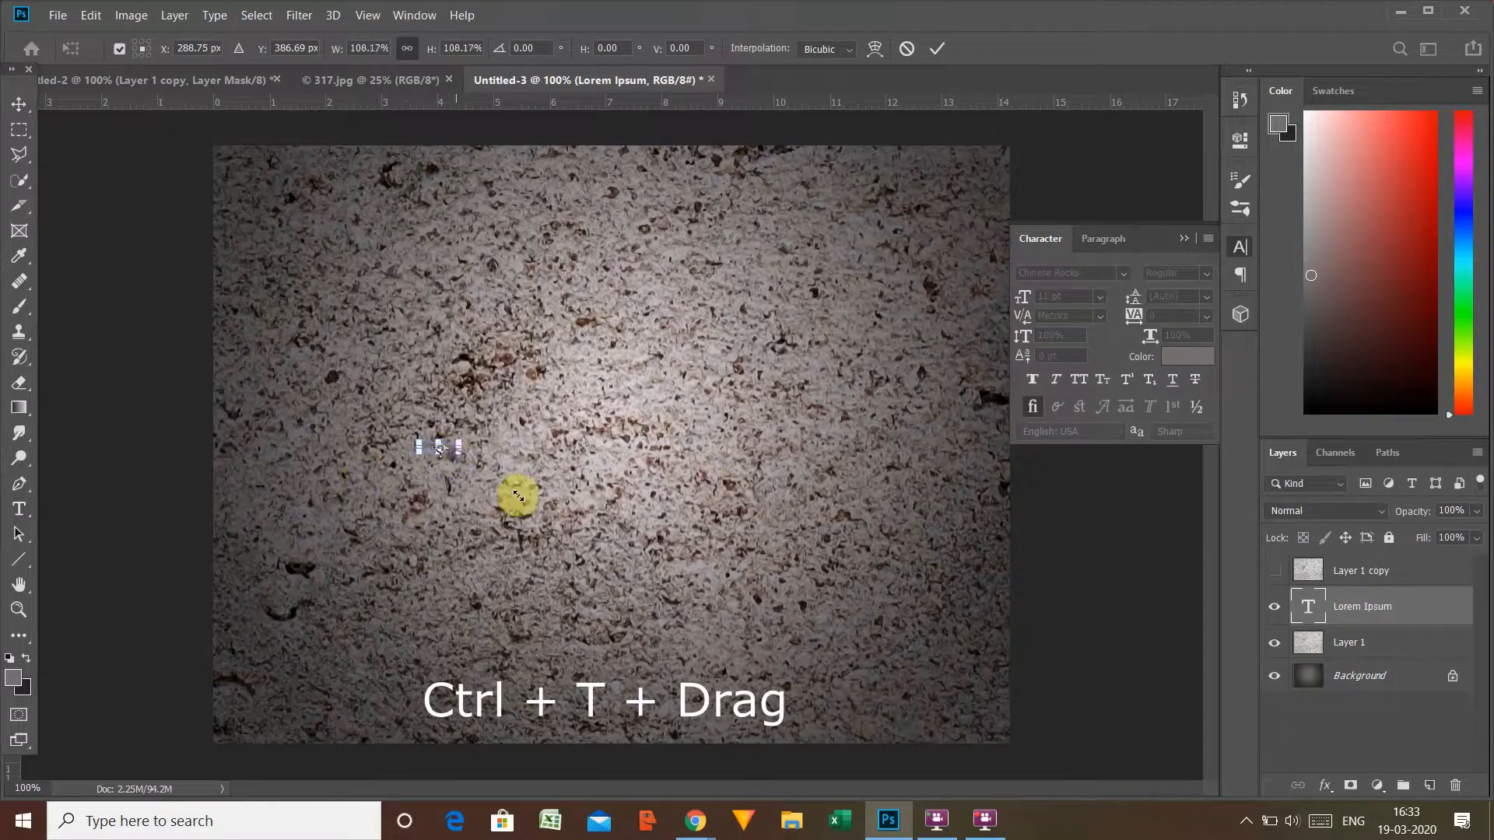
left_click_drag(517, 496, 810, 612)
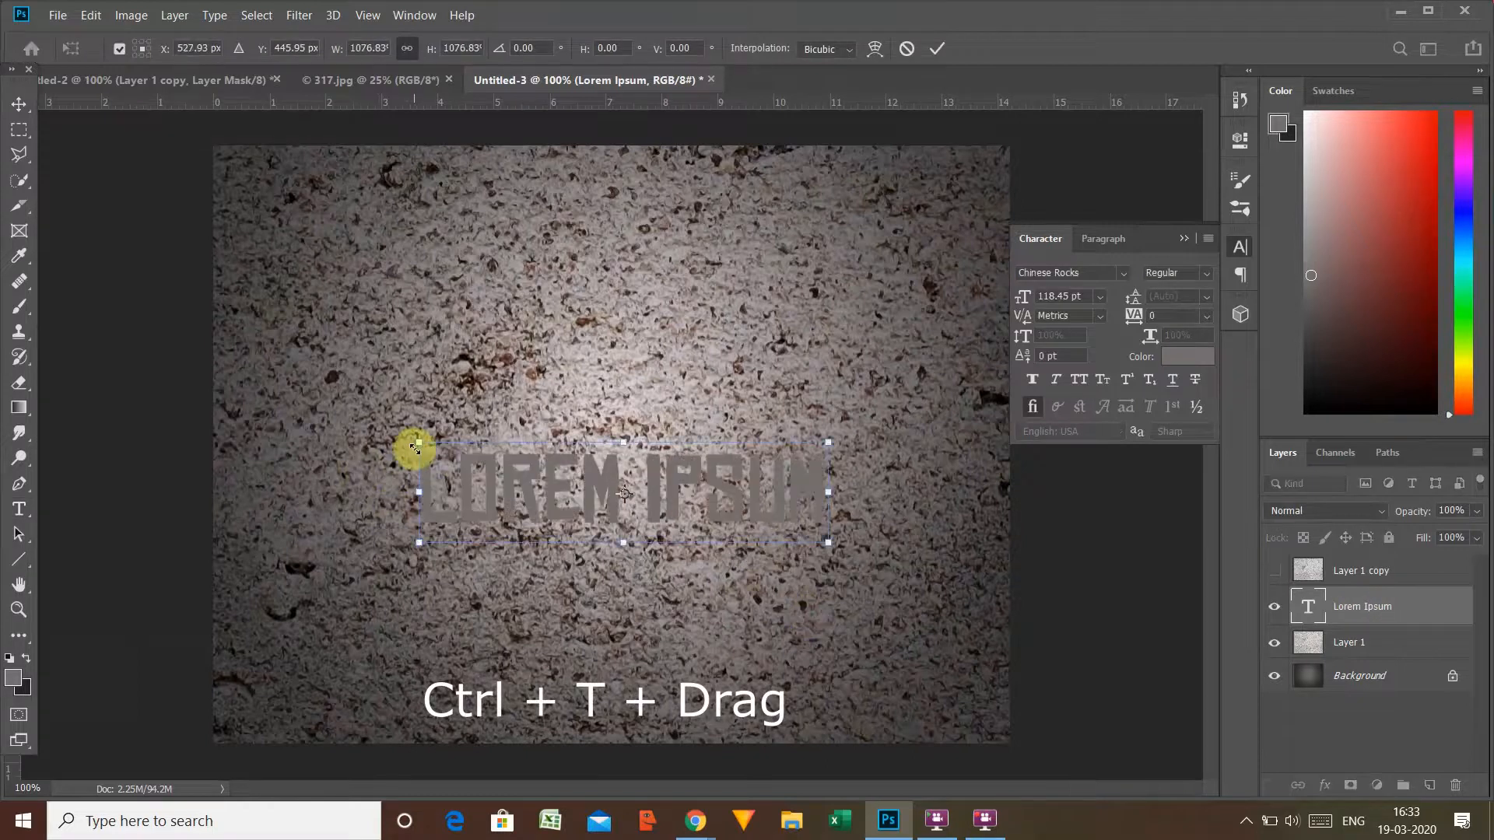
left_click_drag(415, 448, 349, 313)
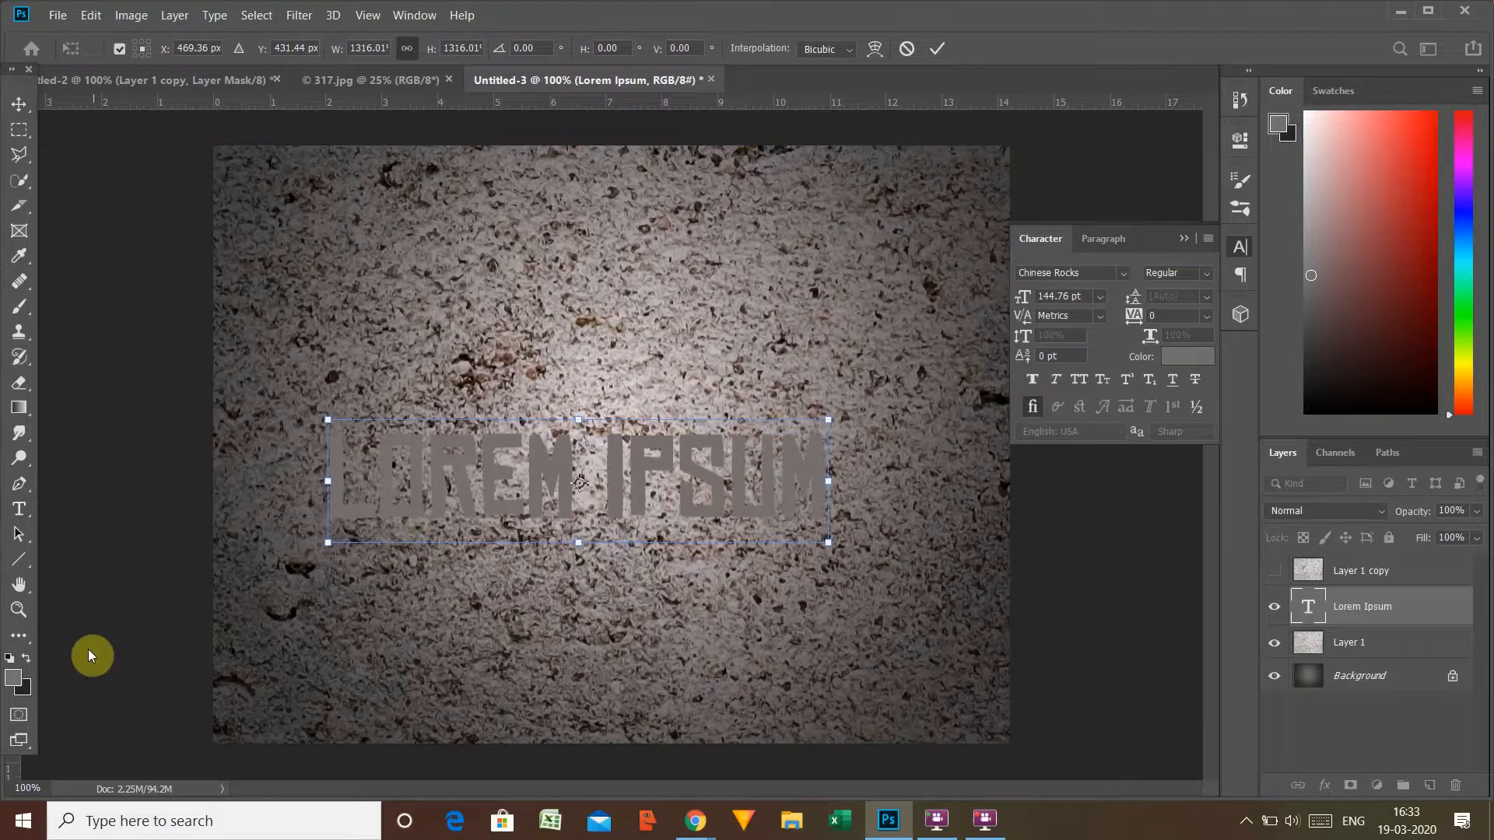
key("Return")
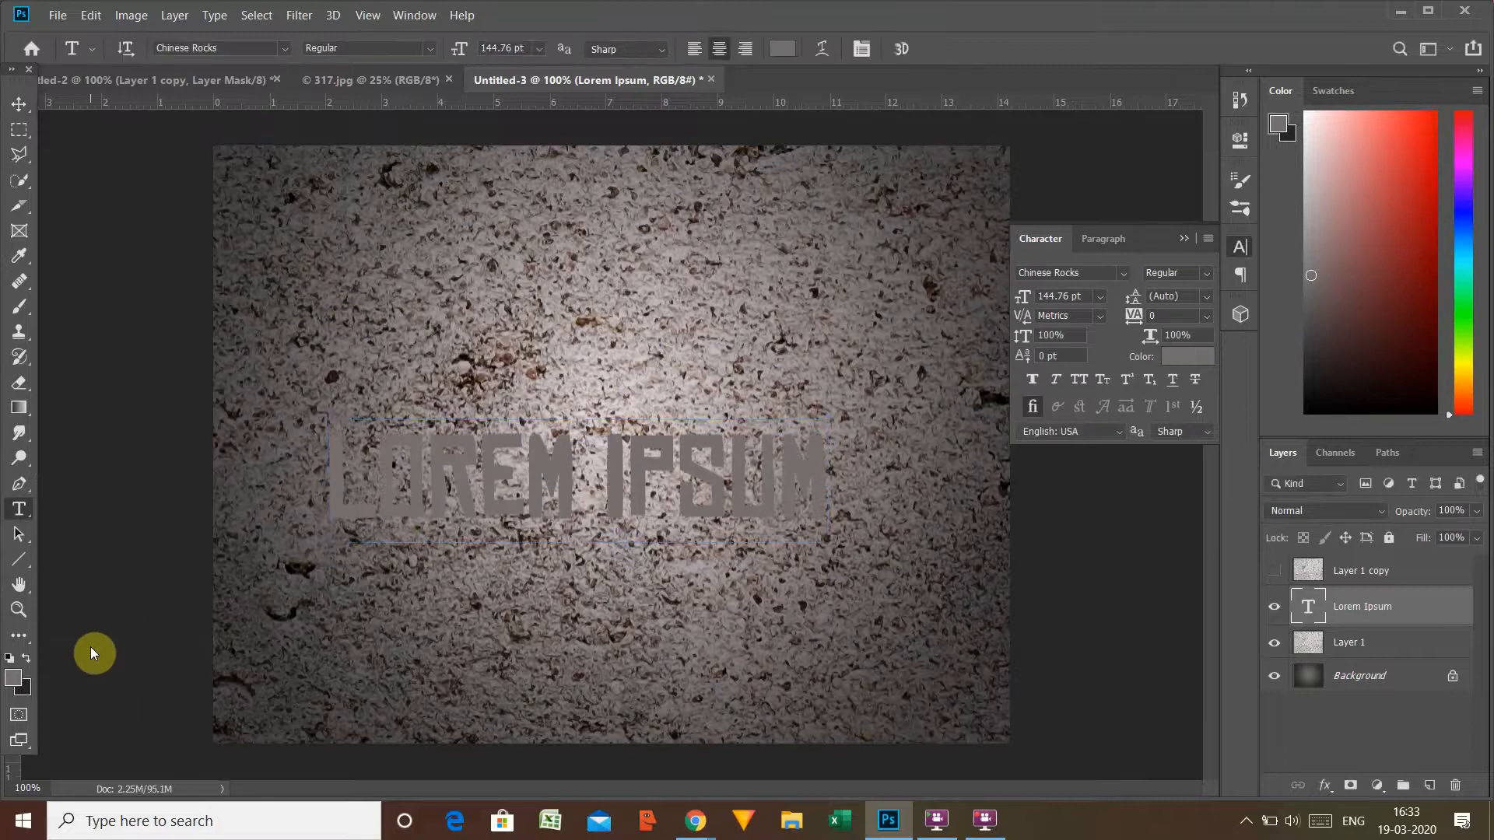
Step: Set the foreground colour to off-white #f8f4f4
left_click(14, 680)
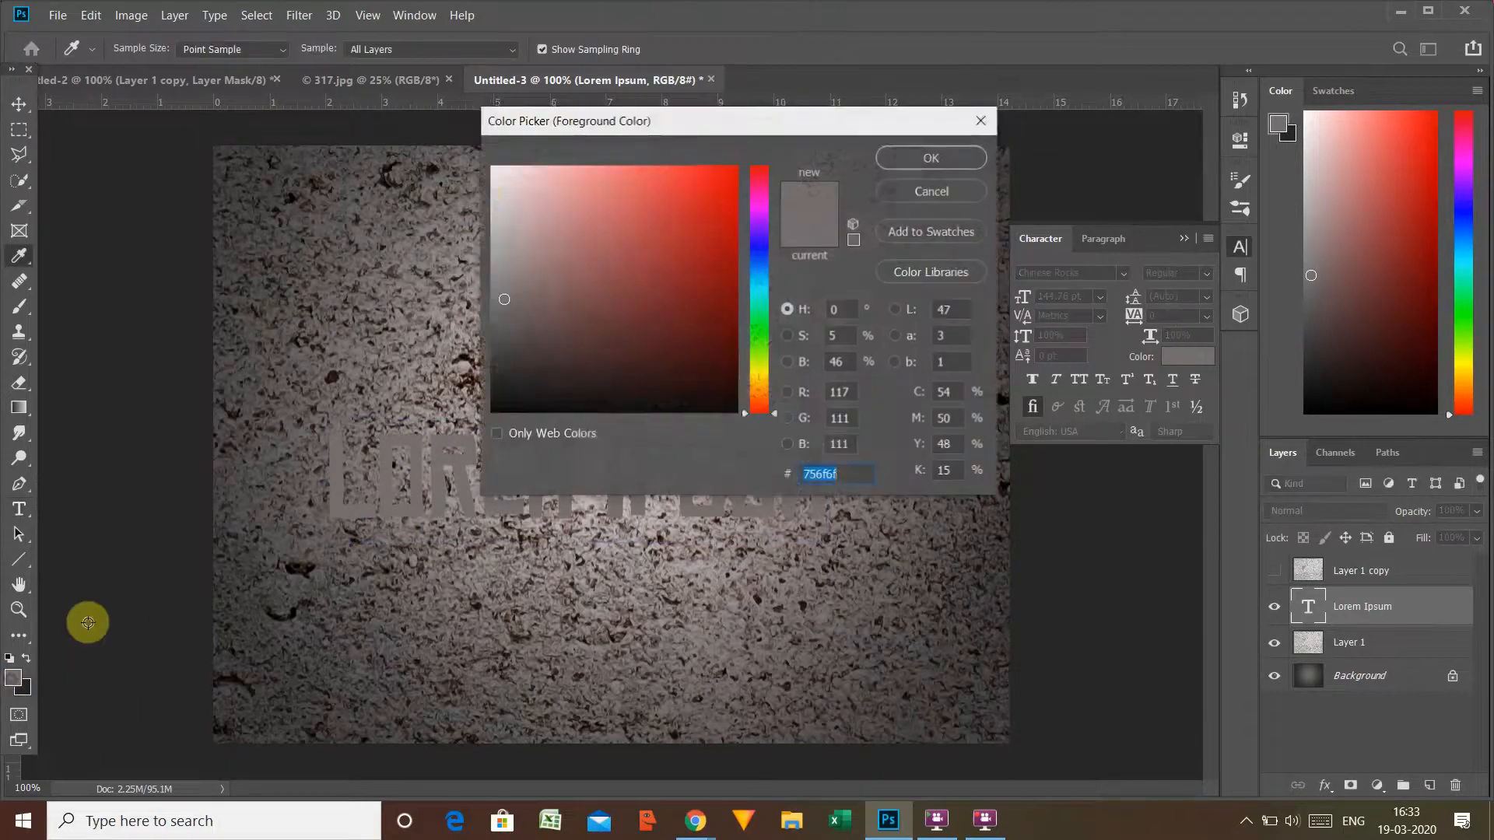
left_click(493, 171)
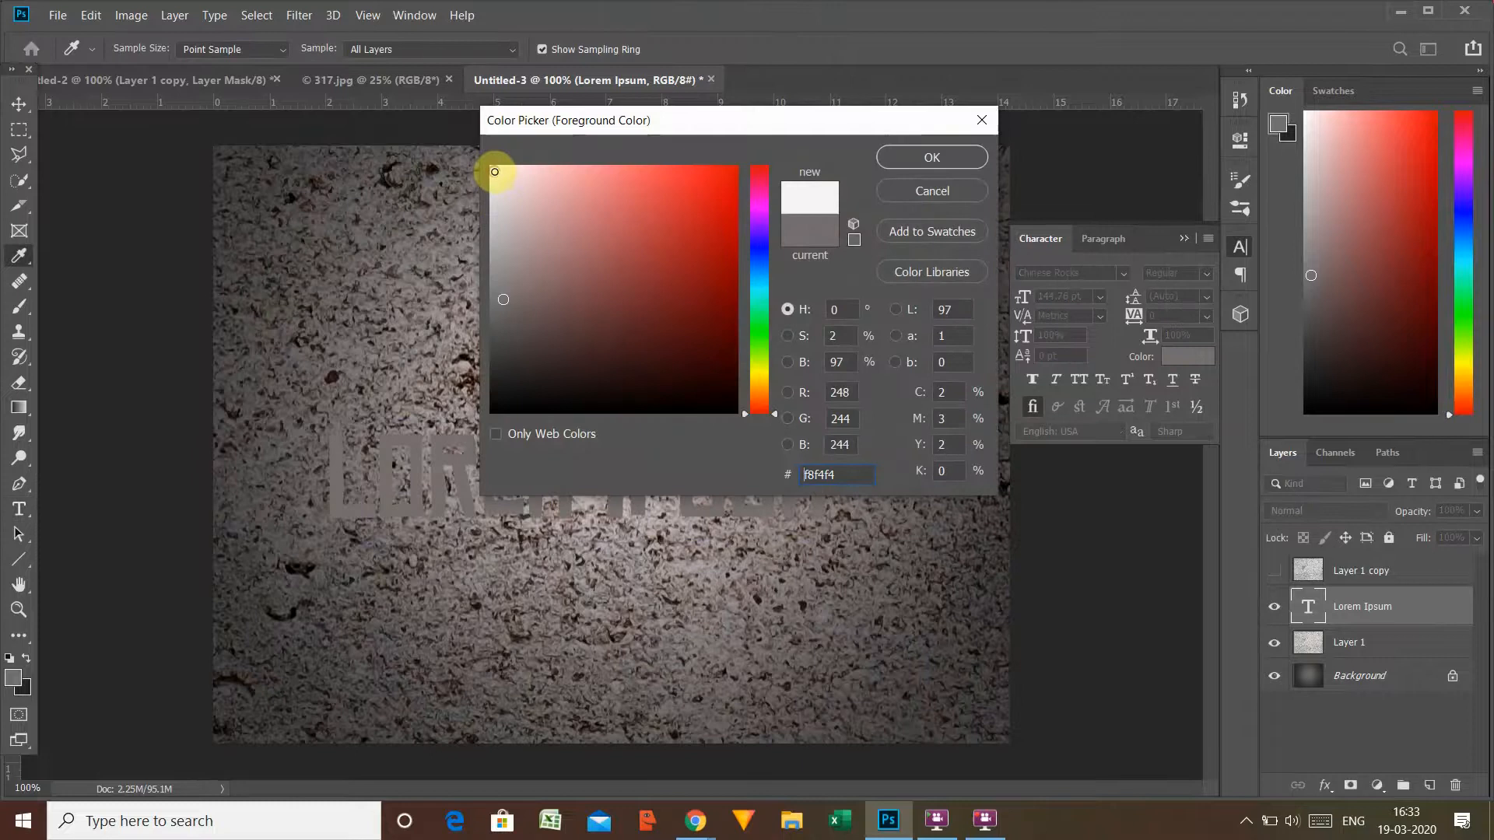
left_click(907, 159)
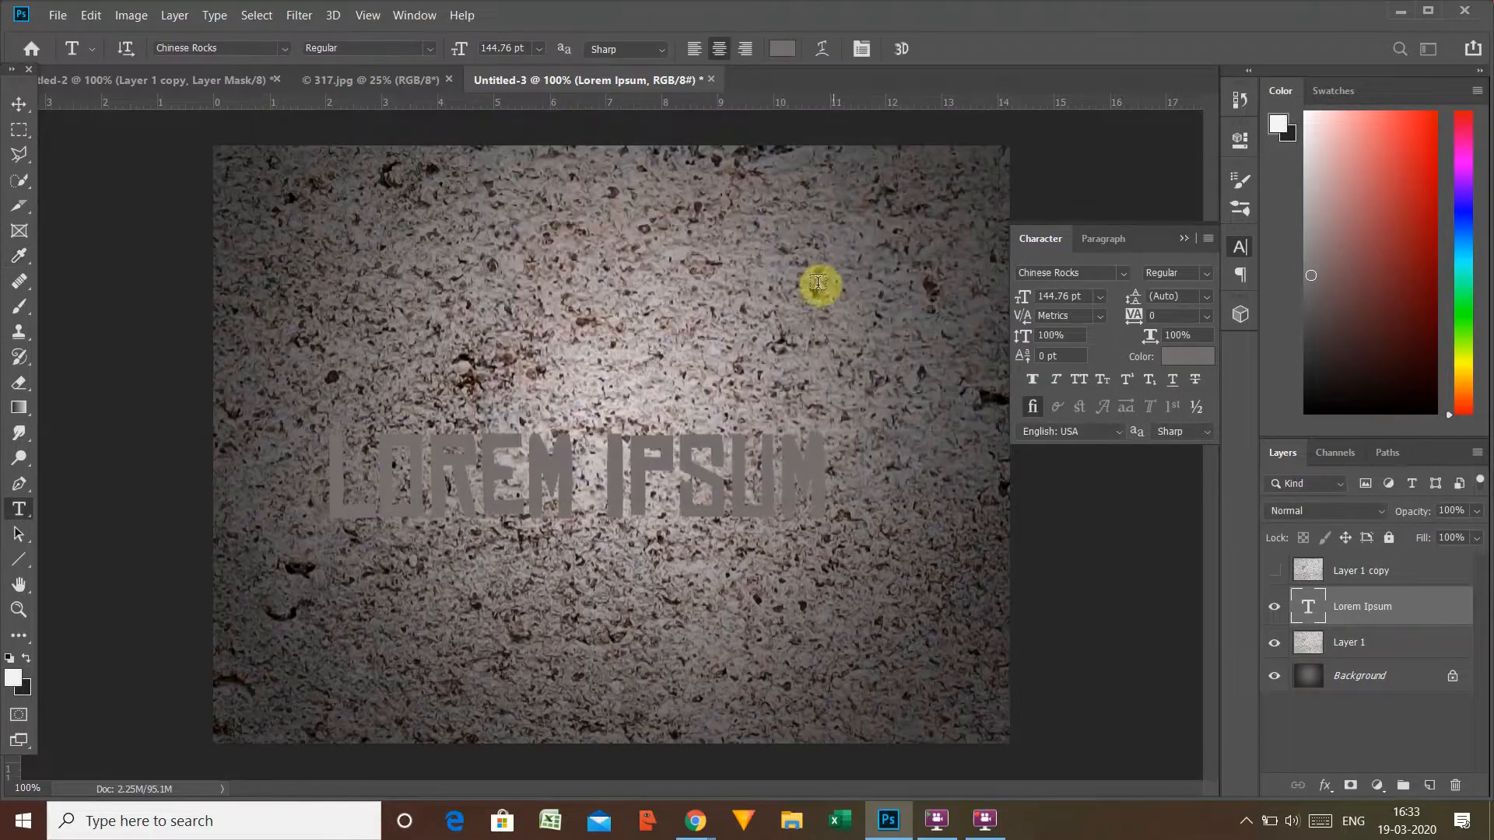
Step: Replace the placeholder text with CRACK and fill the text layer with the off-white foreground colour
left_click(434, 465)
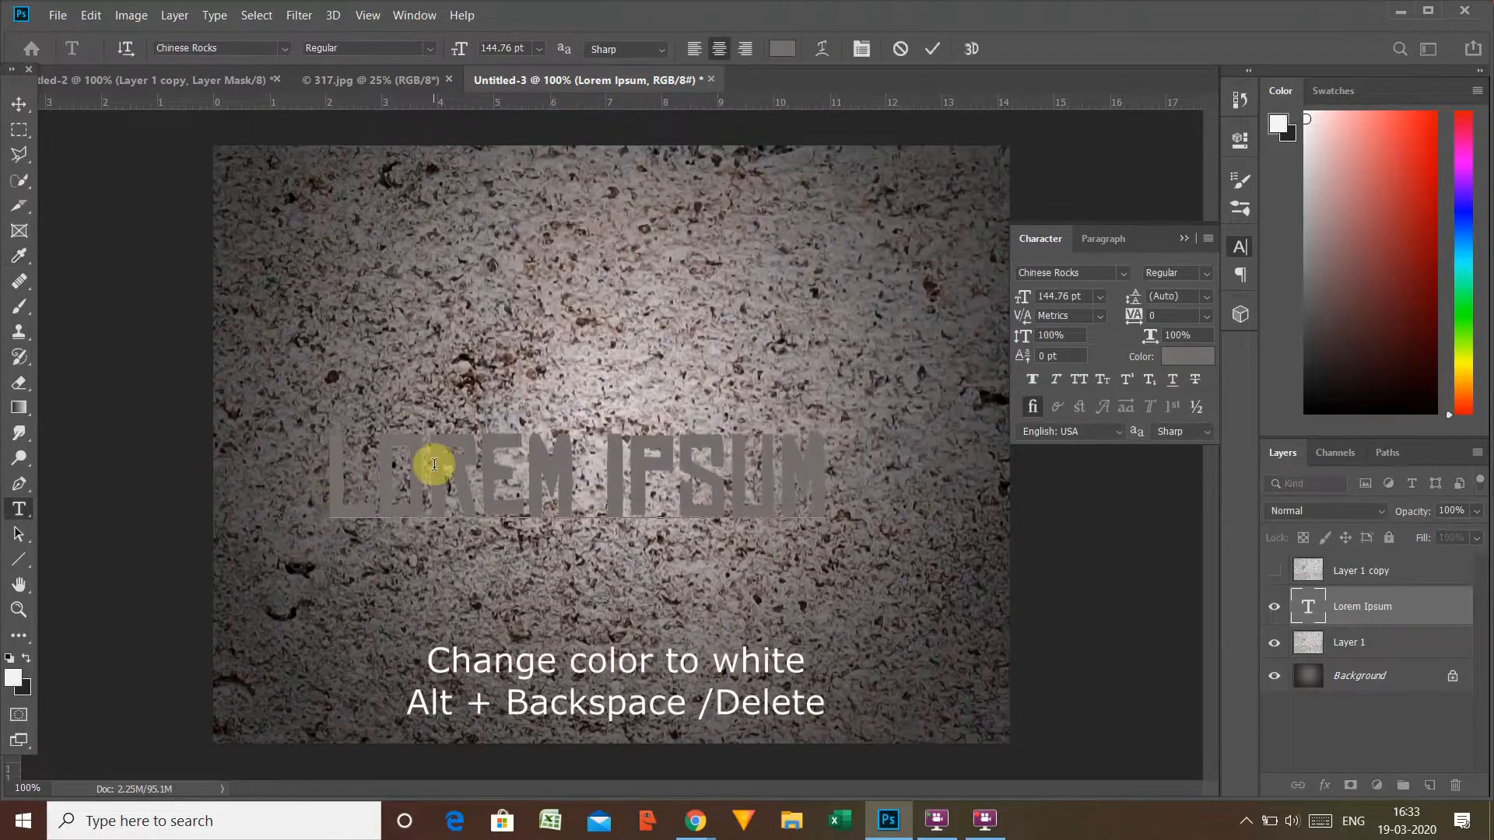
double_click(434, 464)
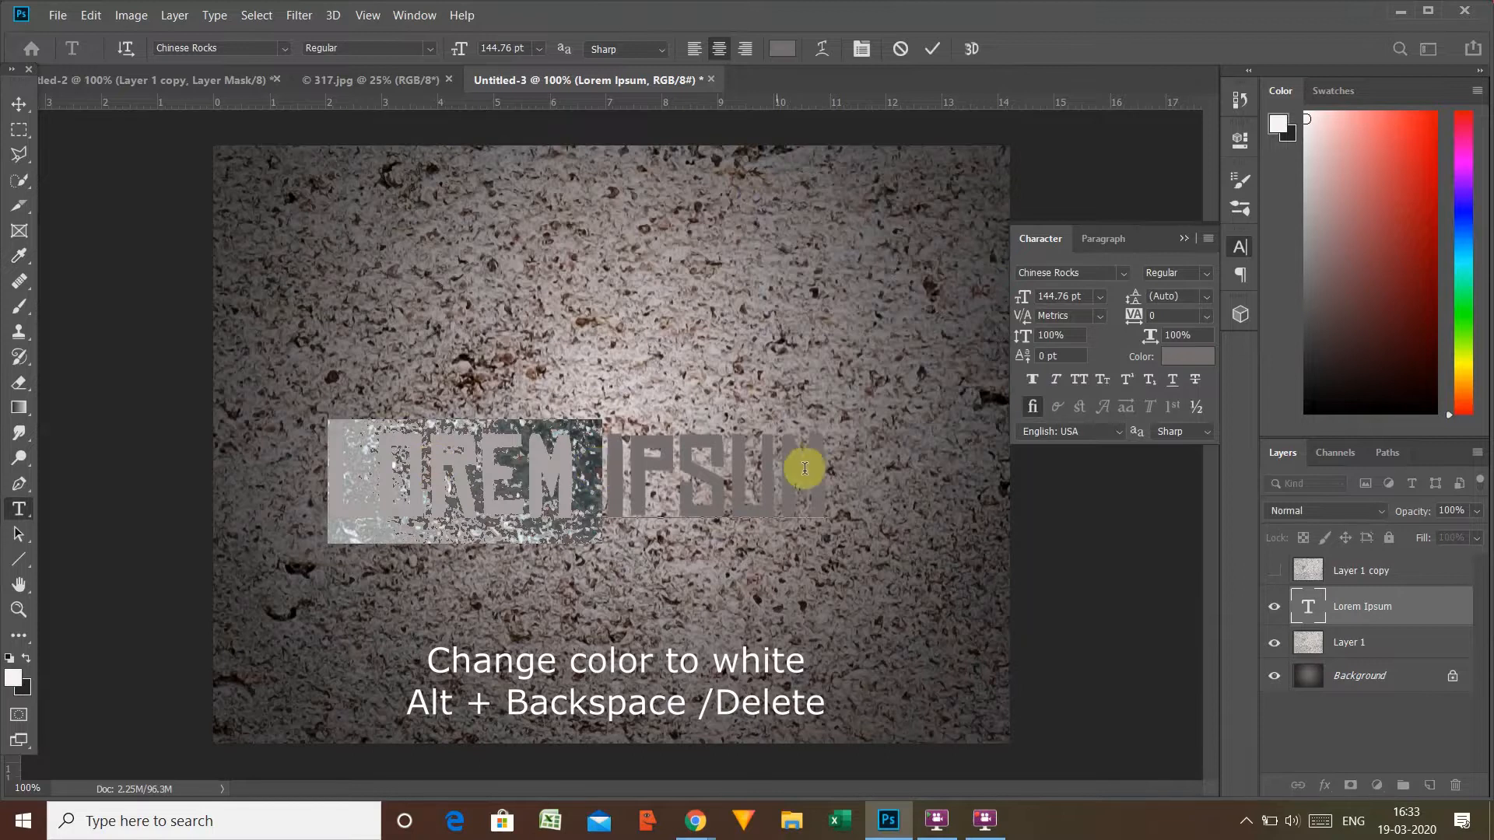
left_click_drag(826, 467, 342, 487)
type("C")
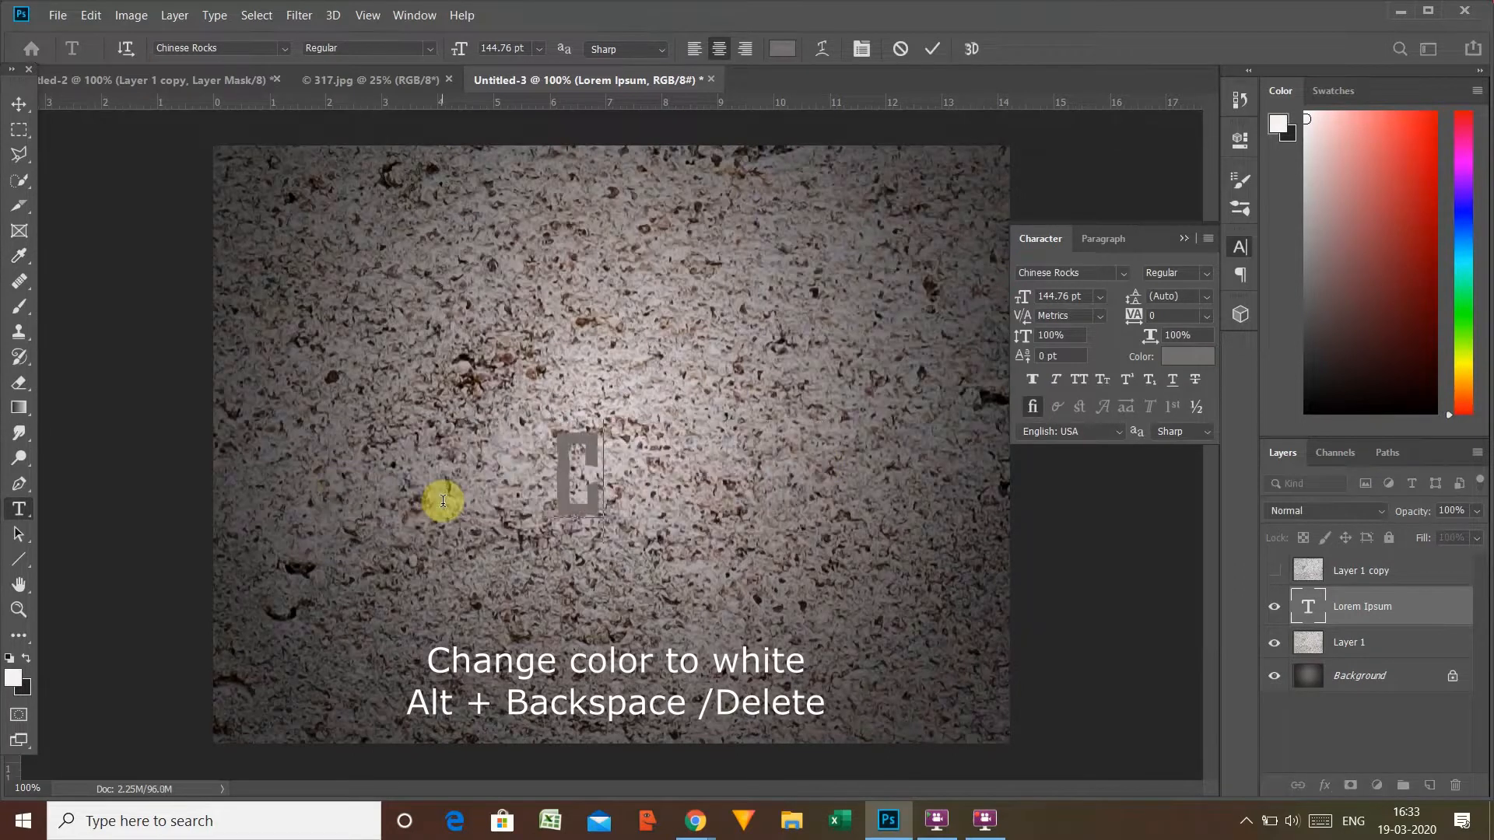
type("RACK")
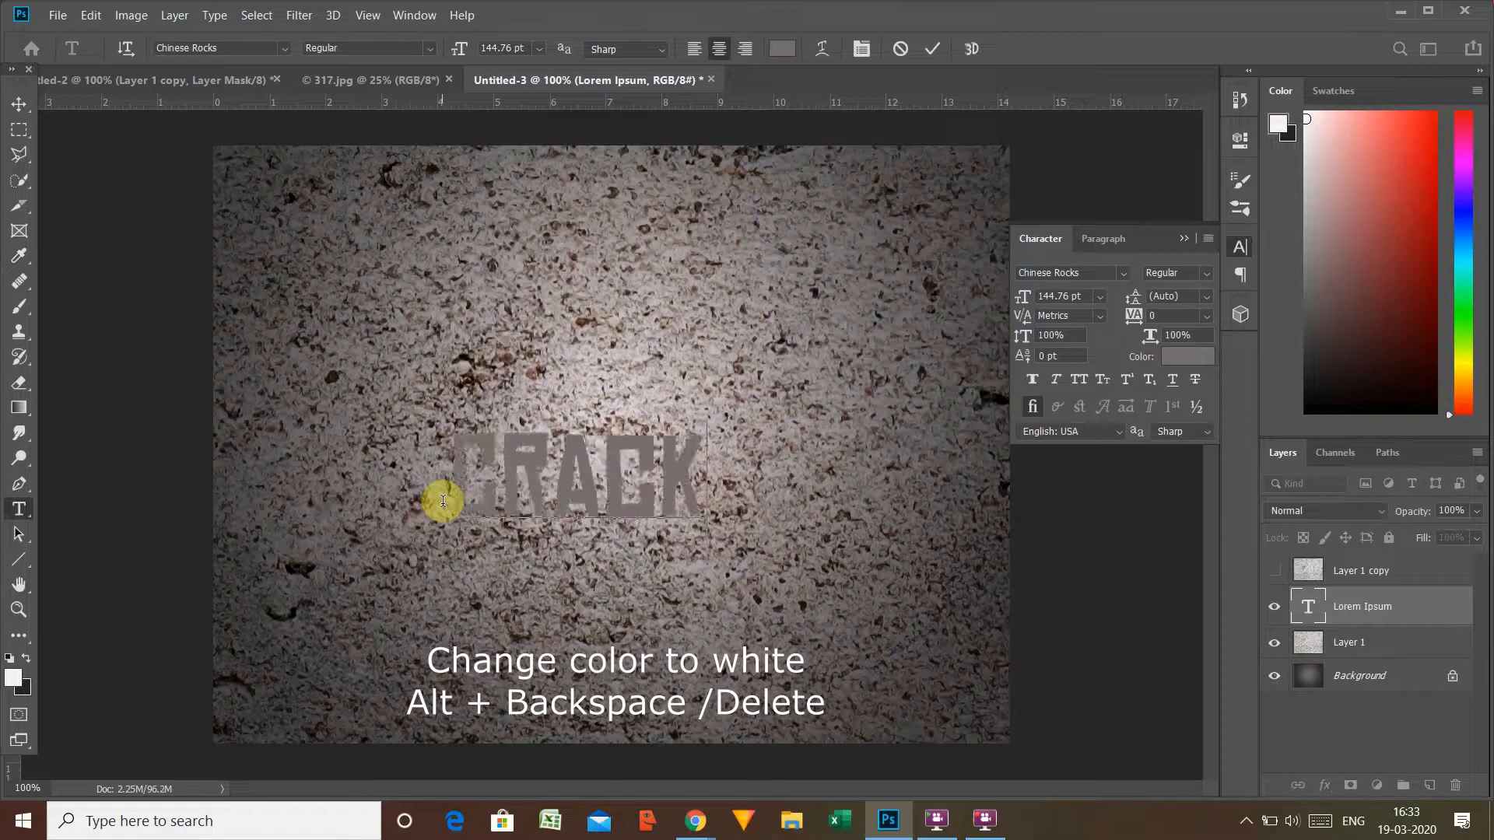
left_click(1076, 624)
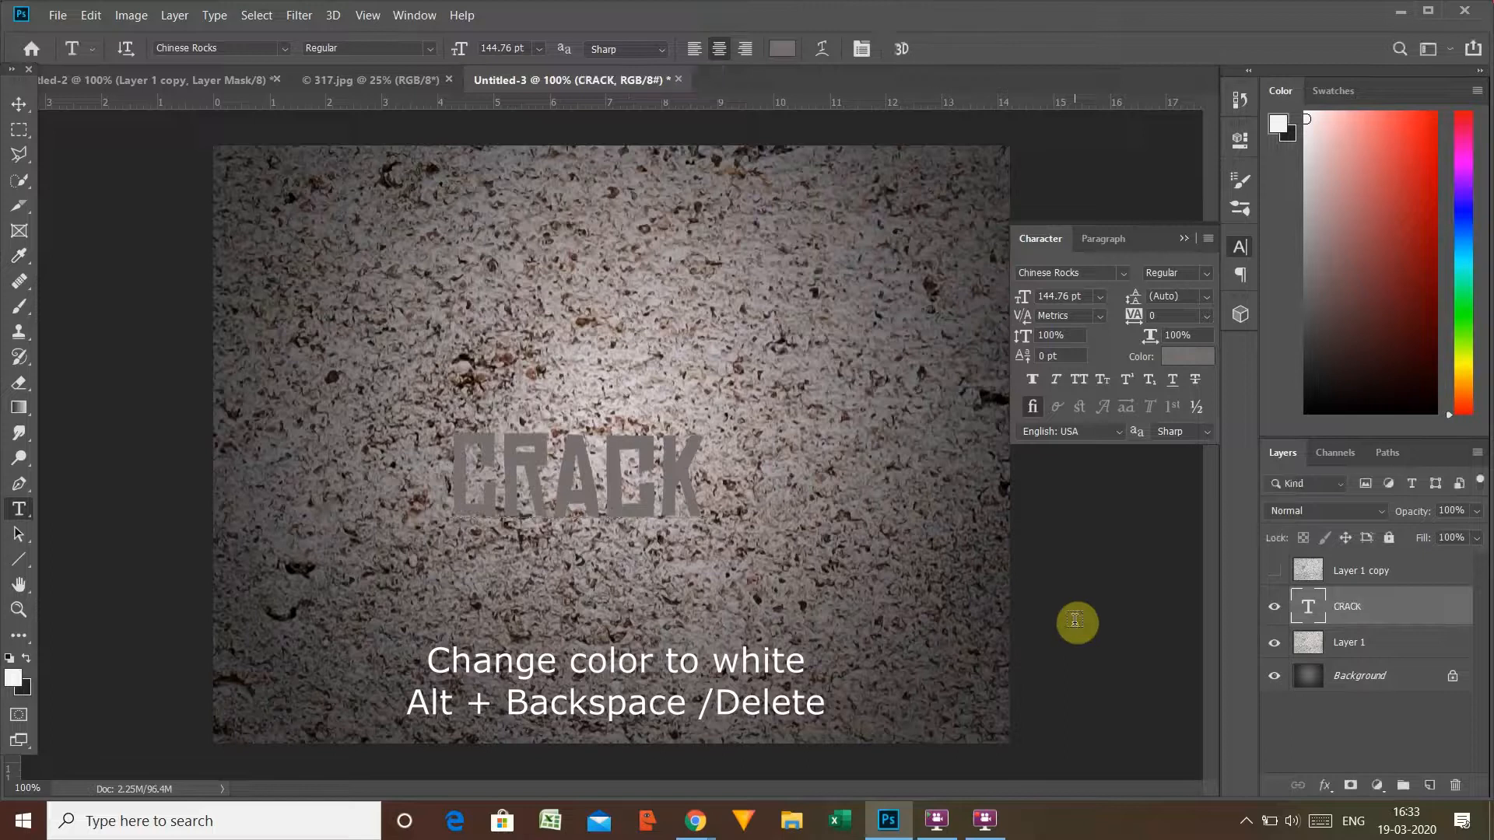
key("alt+BackSpace")
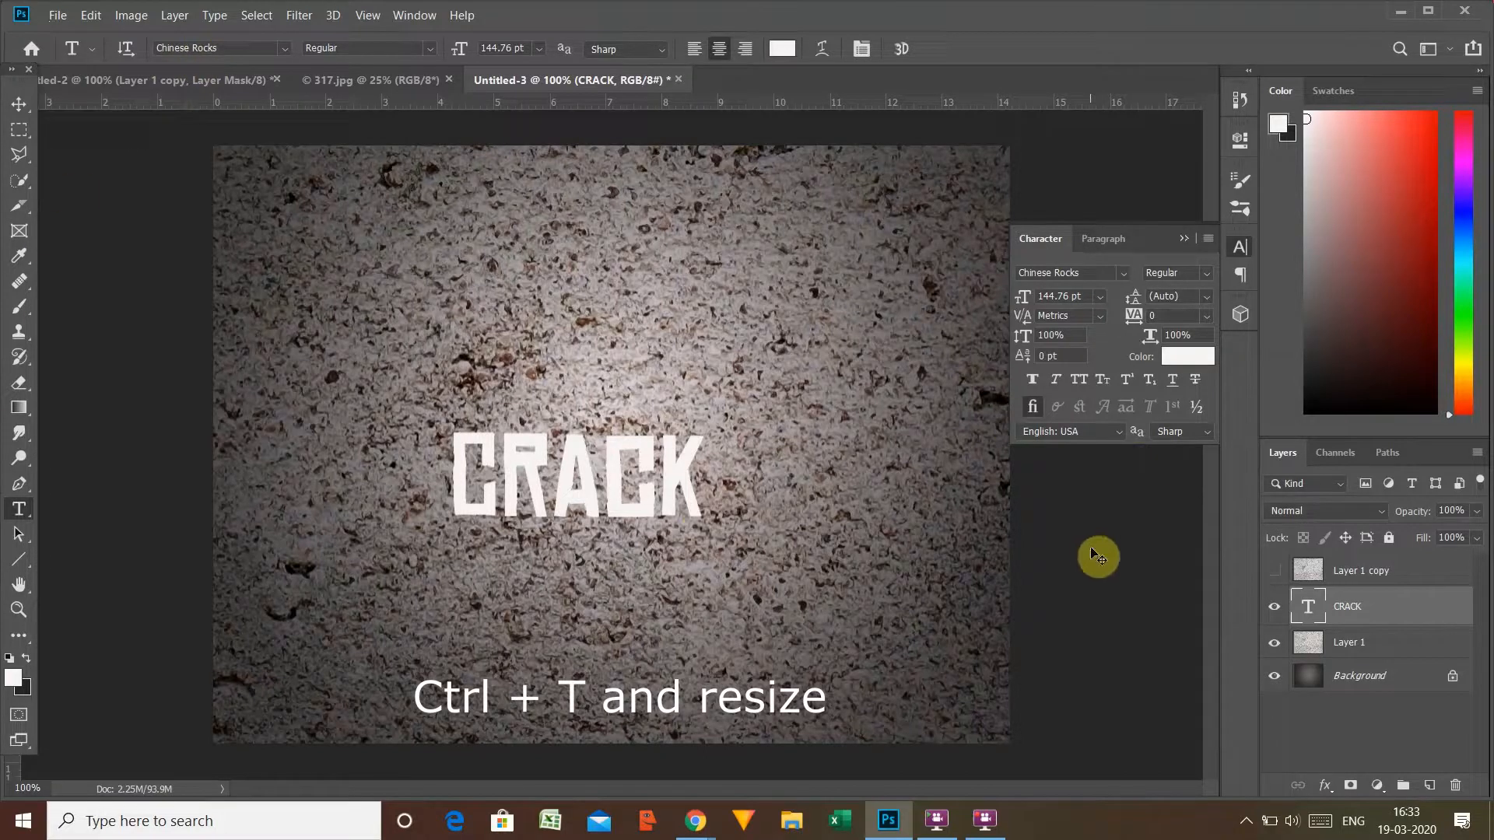
Step: Scale the CRACK text proportionally to about 255%, about 370 pt, and position it across the middle of the canvas
key("ctrl+t")
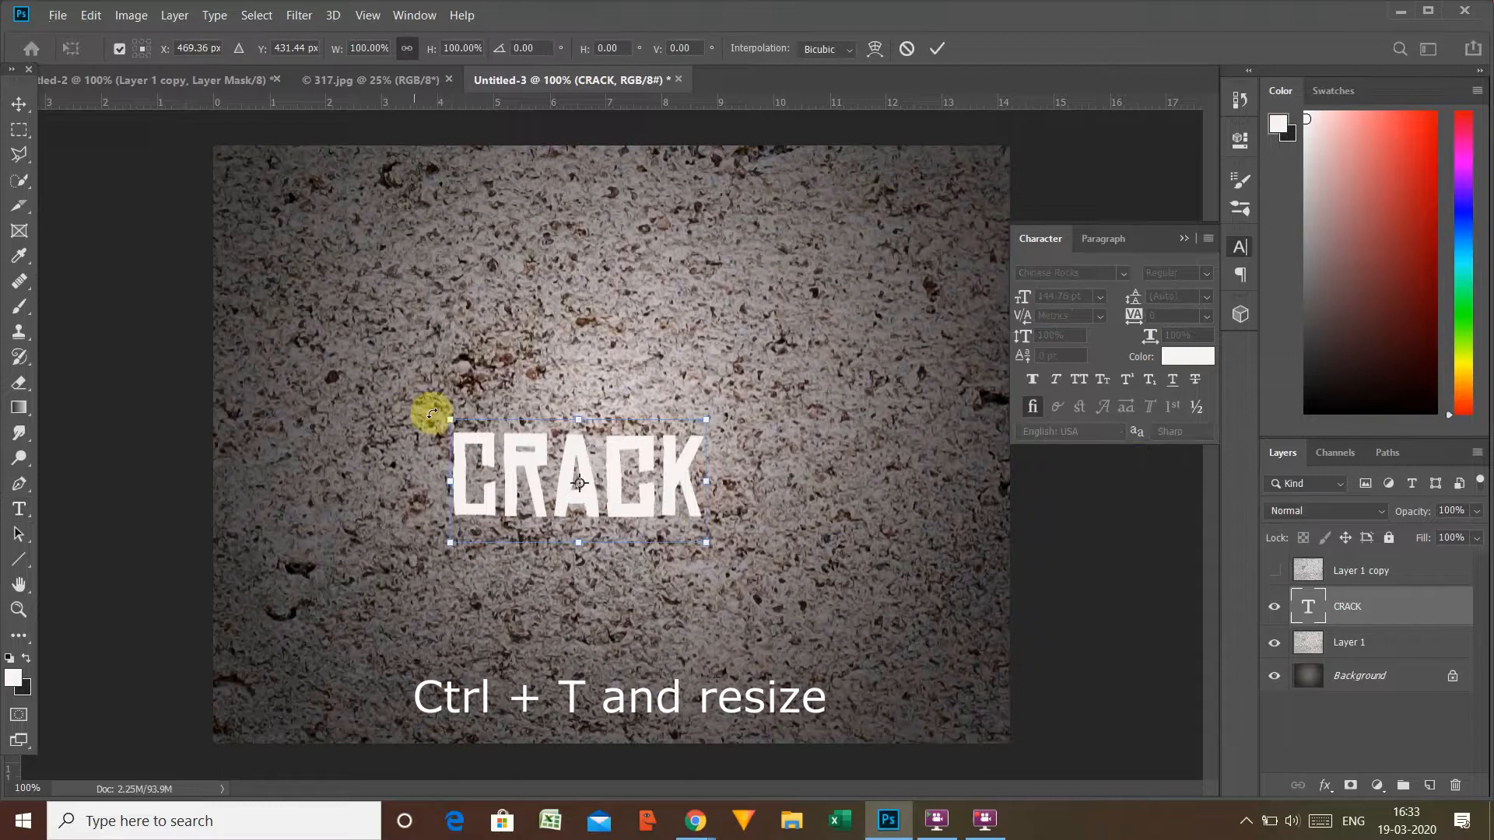
left_click_drag(446, 417, 540, 321)
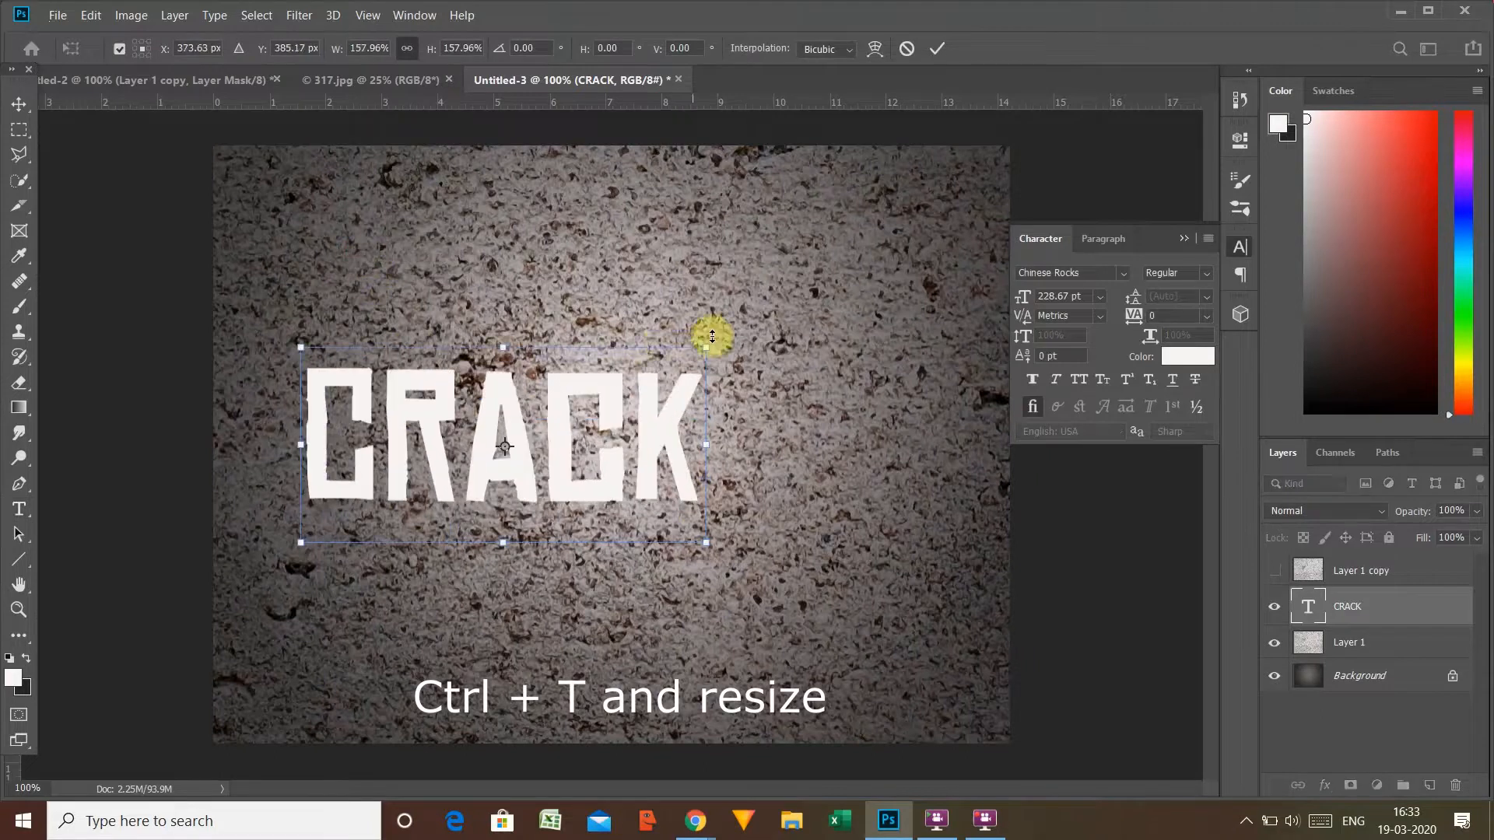
left_click_drag(707, 345, 892, 246)
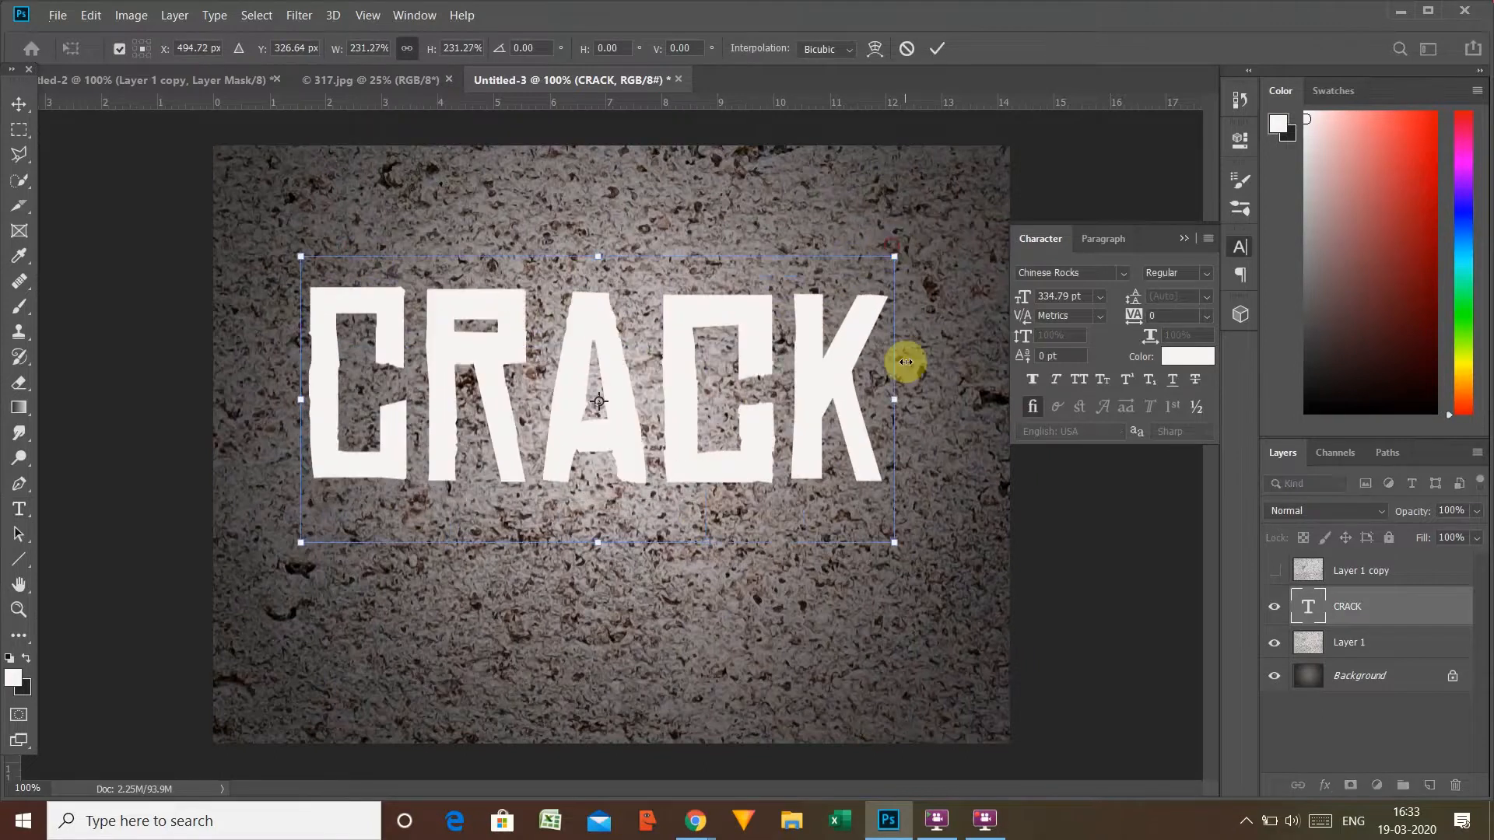
left_click_drag(892, 546, 943, 610)
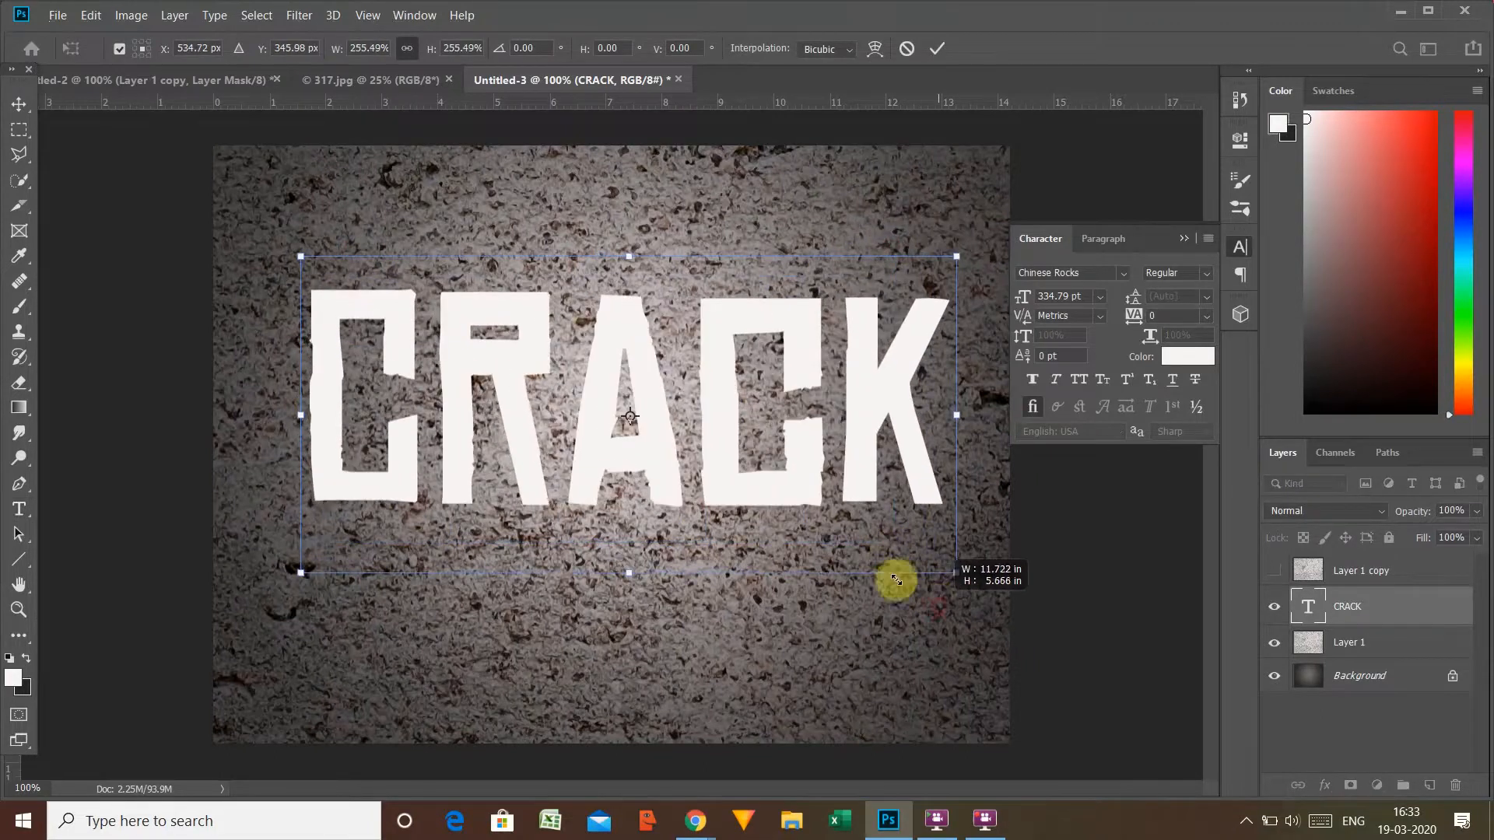
left_click_drag(667, 470, 664, 500)
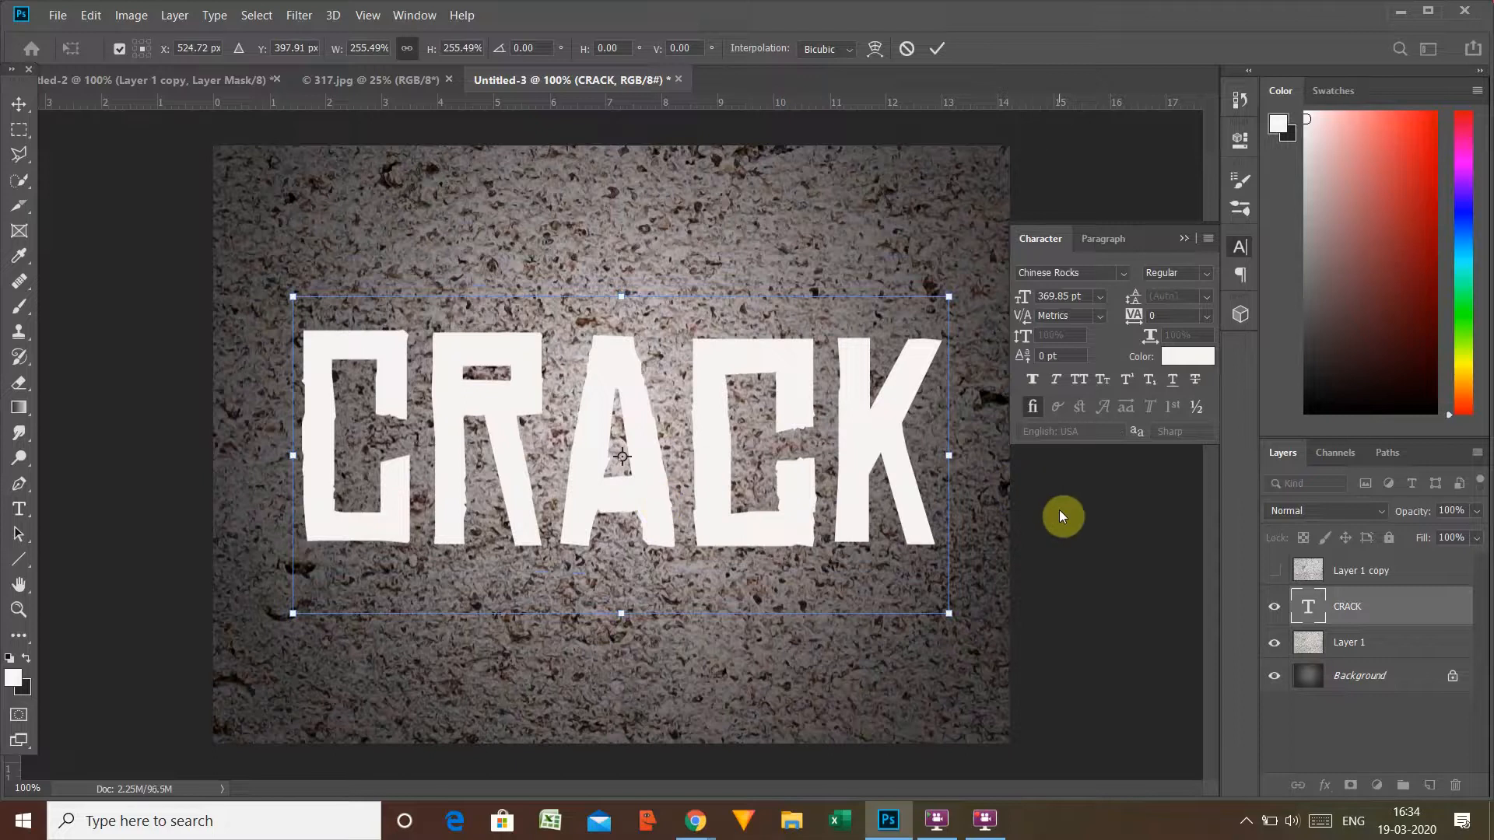
key("Return")
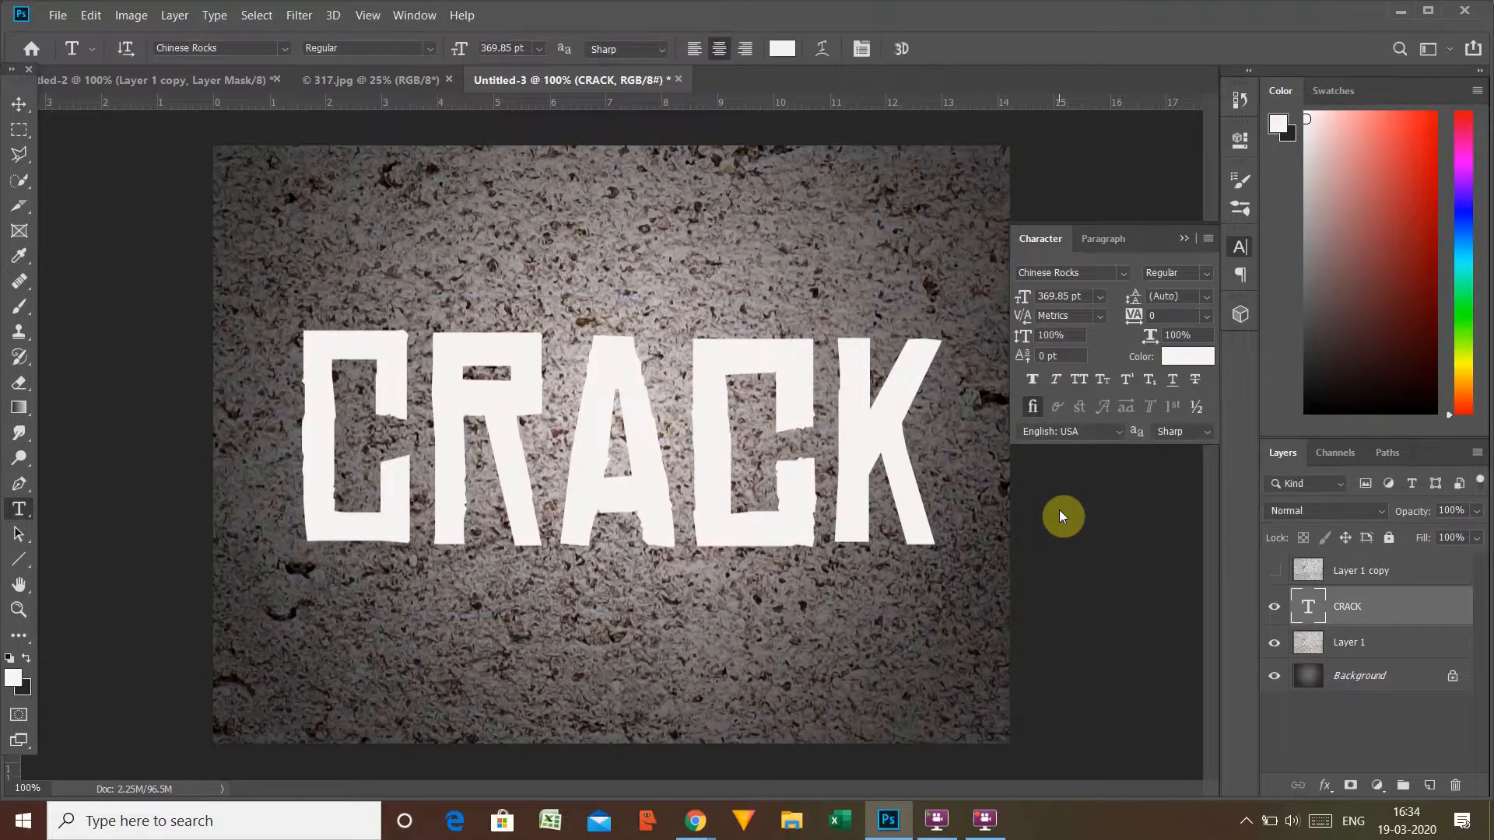
left_click(1184, 239)
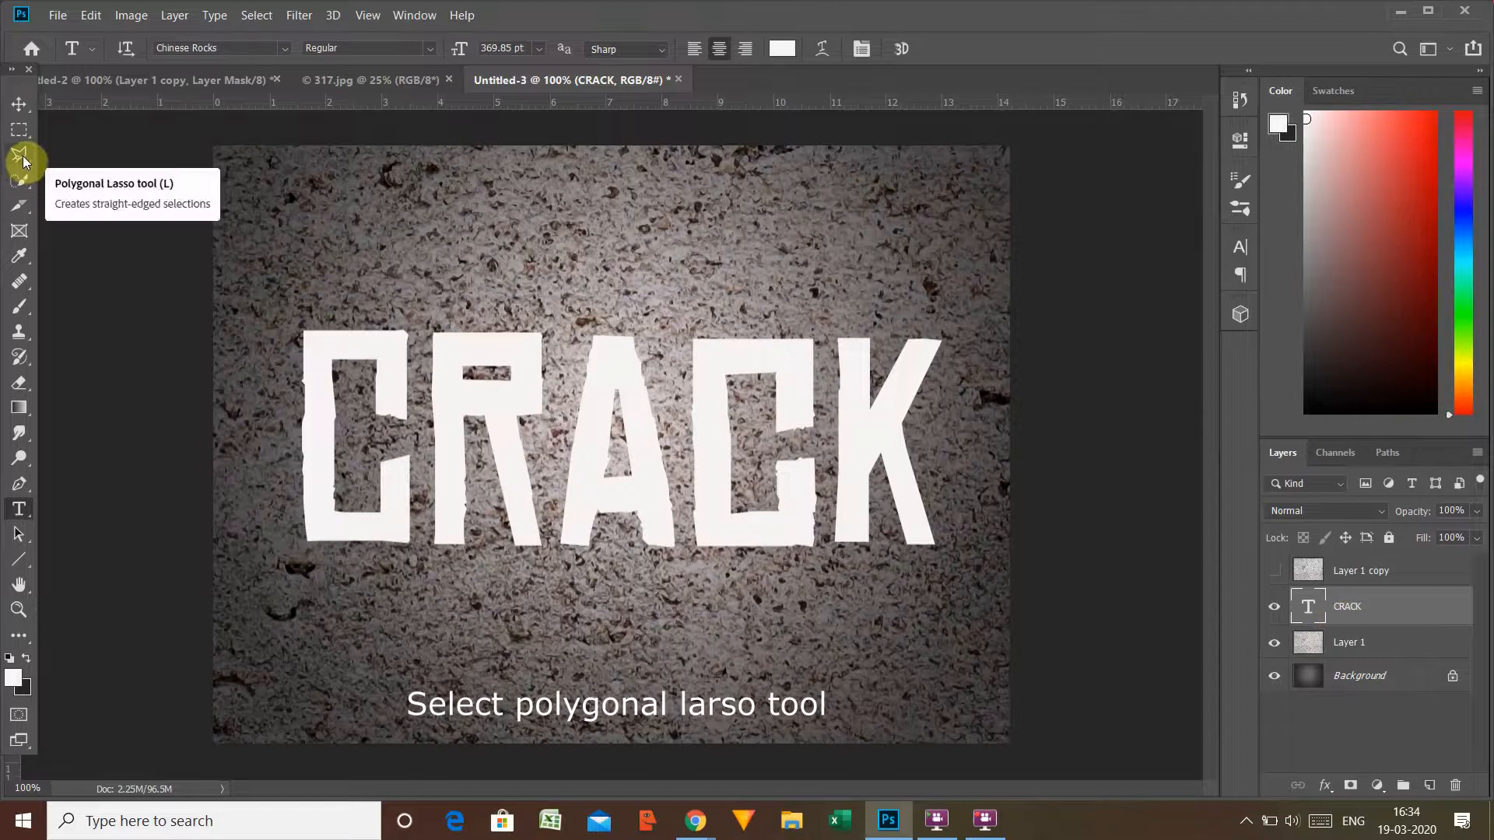
Step: Choose the Polygonal Lasso tool and rasterize the CRACK text layer
mouse_move(22, 156)
left_mouse_down()
mouse_move(36, 176)
mouse_move(100, 173)
left_mouse_up()
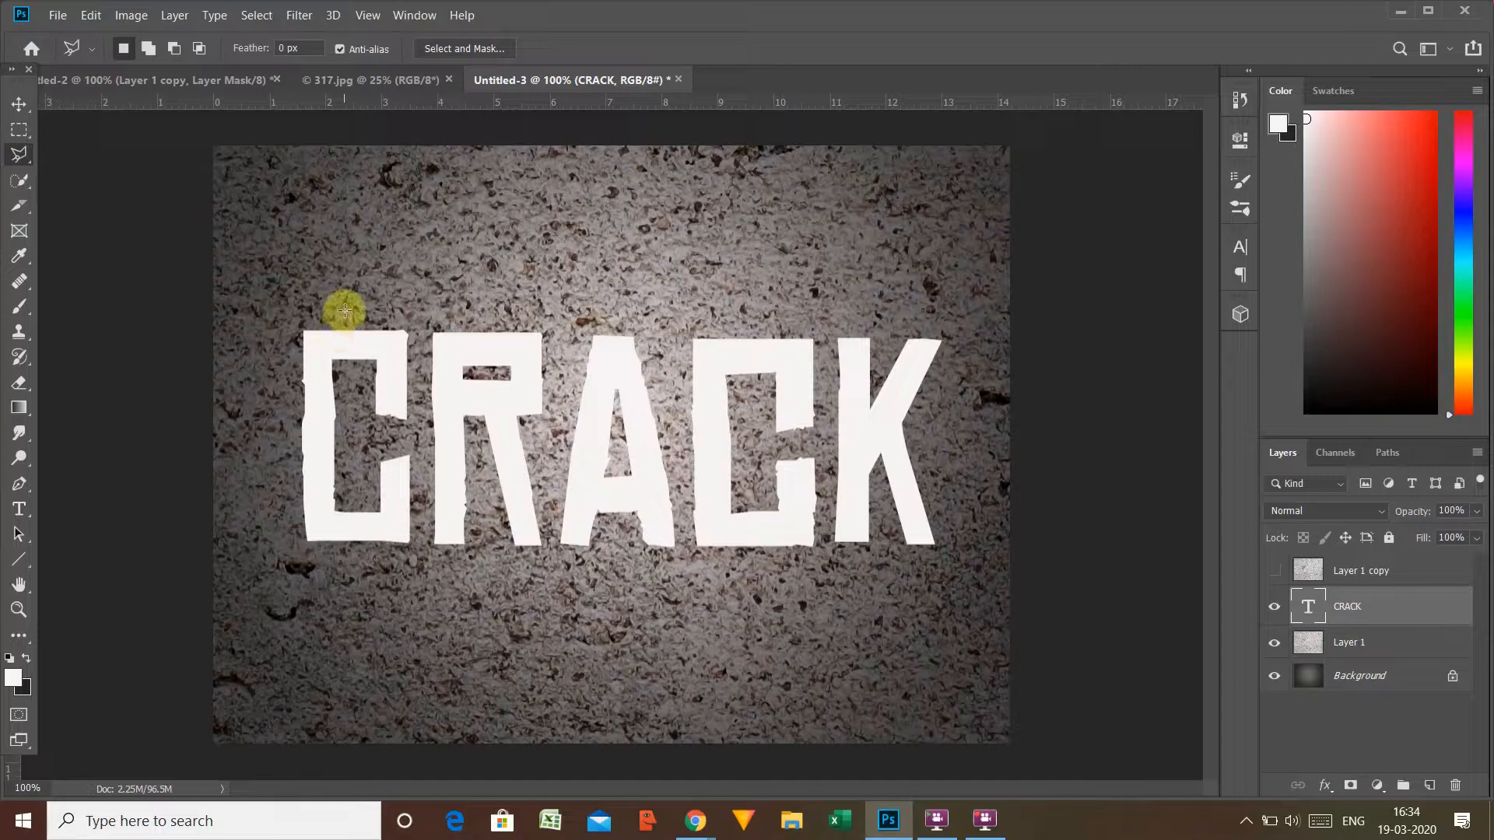
right_click(1358, 613)
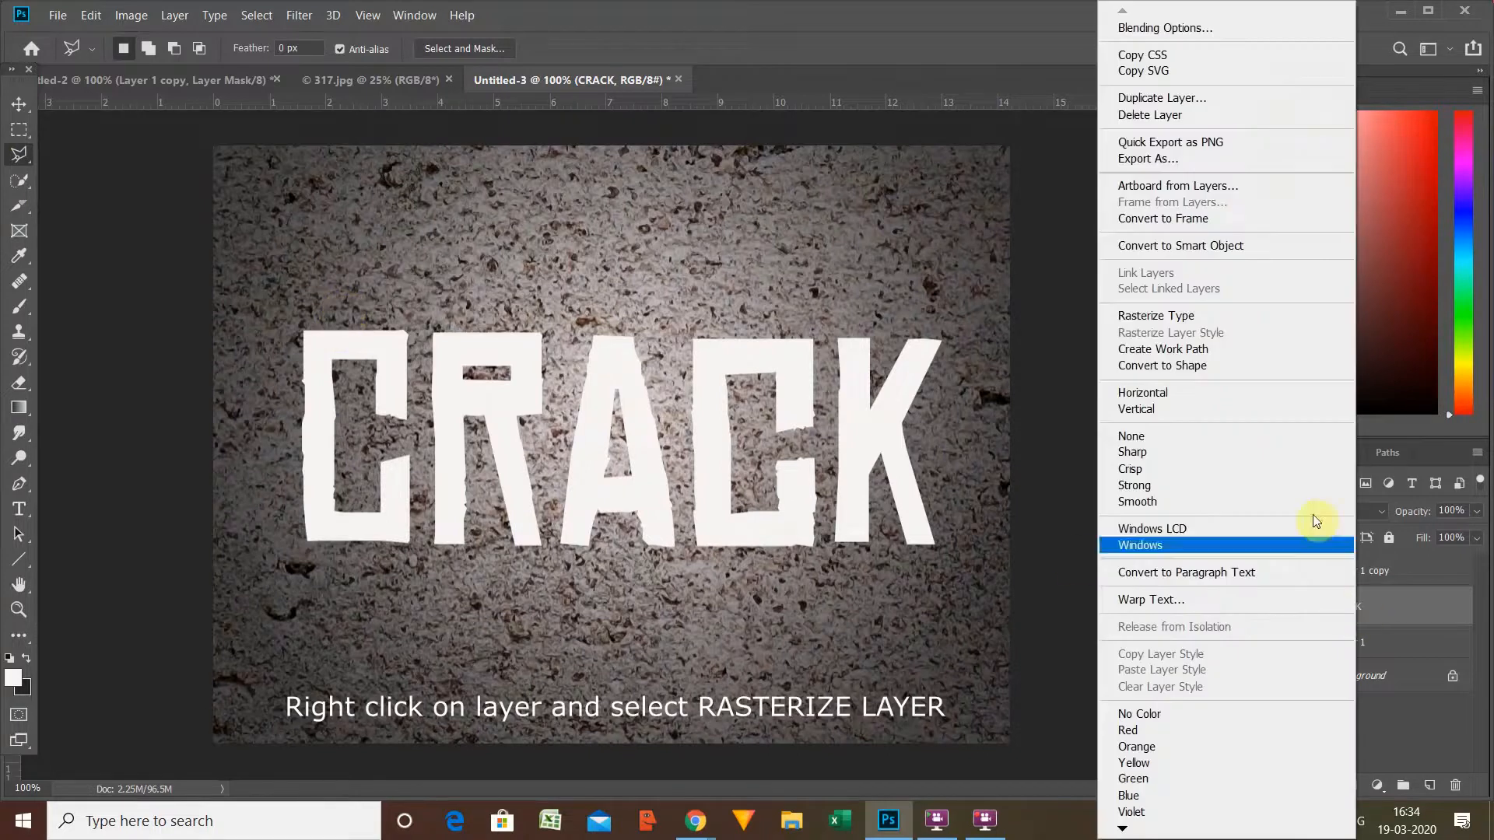
left_click(1241, 309)
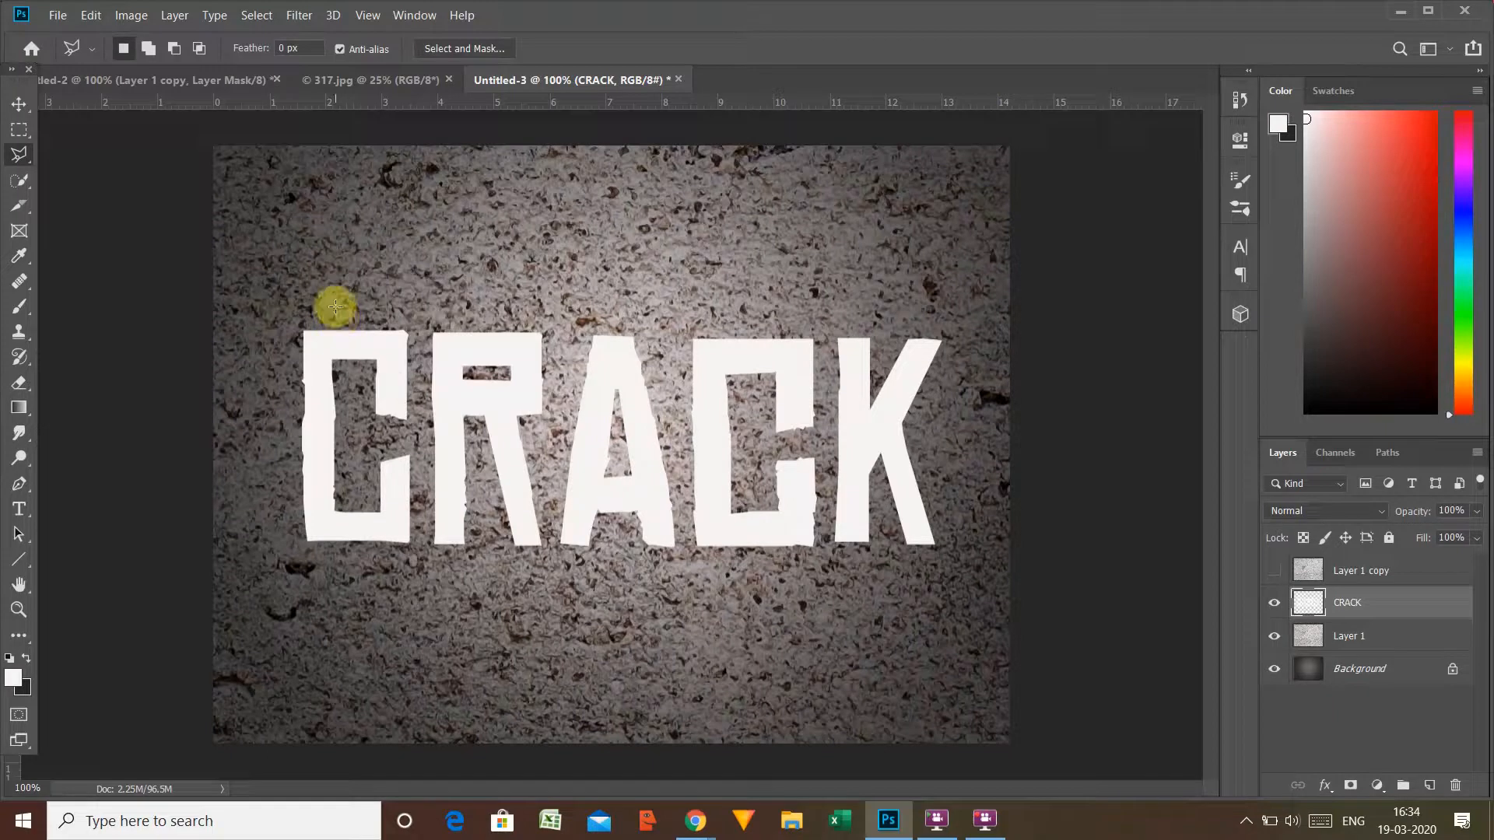
Step: Outline the text from a jagged line down through the first C to beyond the K, and cut that selection to a new layer
left_click(336, 307)
left_click(337, 340)
left_click(344, 374)
left_click(348, 513)
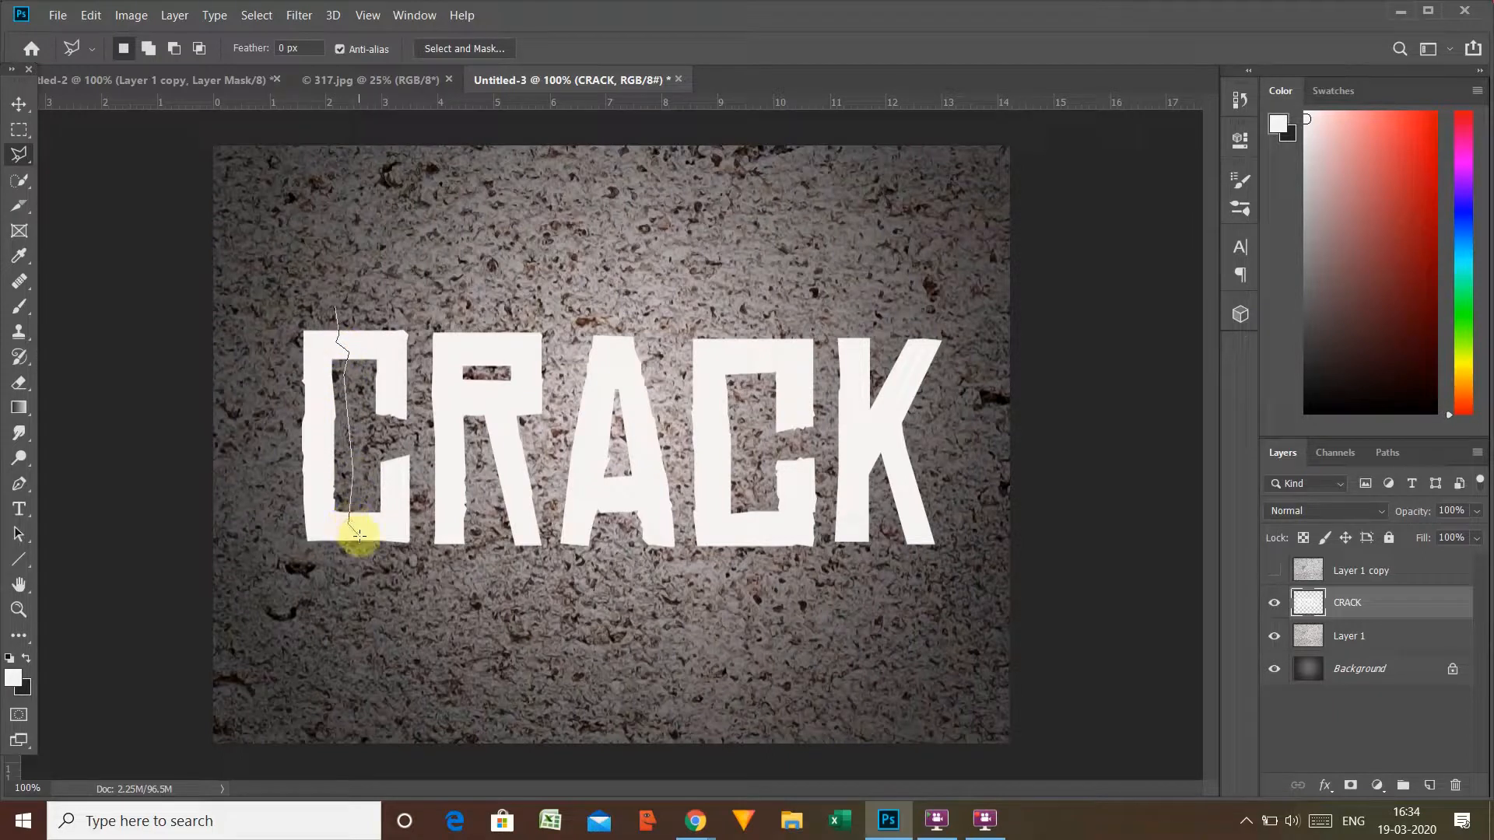
left_click(361, 549)
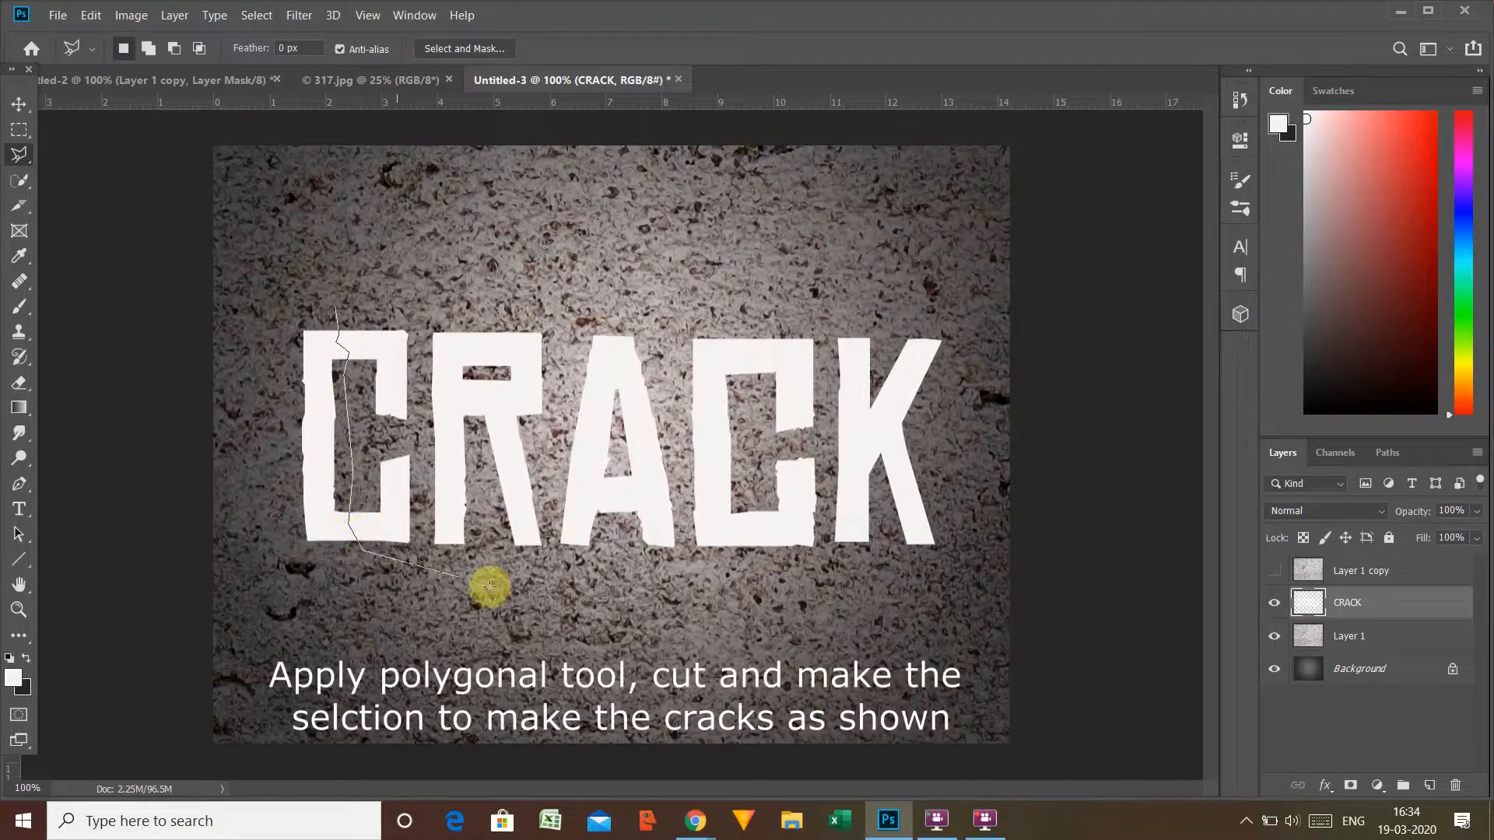
left_click(930, 587)
left_click(978, 488)
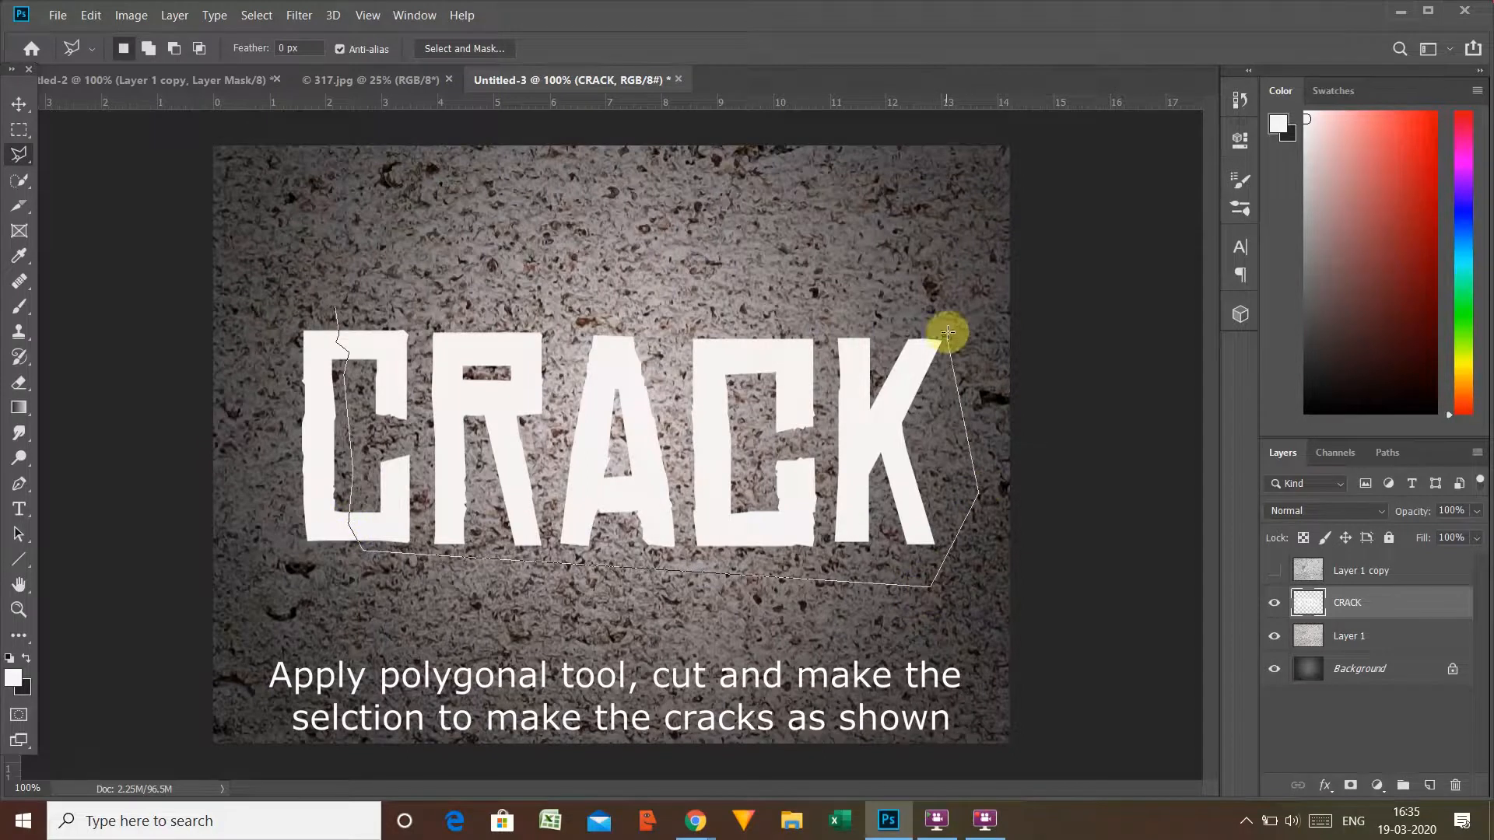
left_click(963, 310)
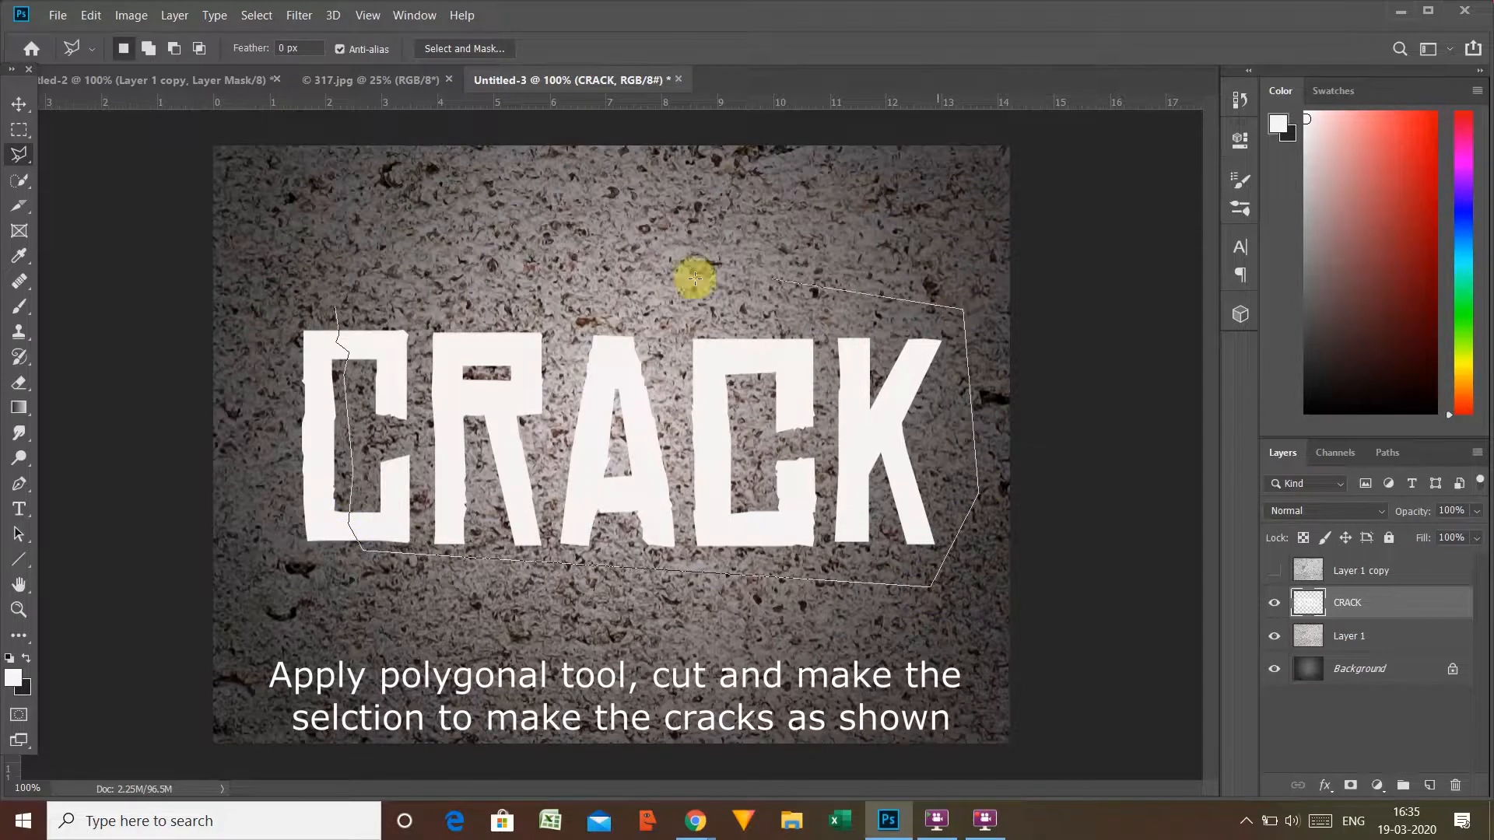
left_click(335, 309)
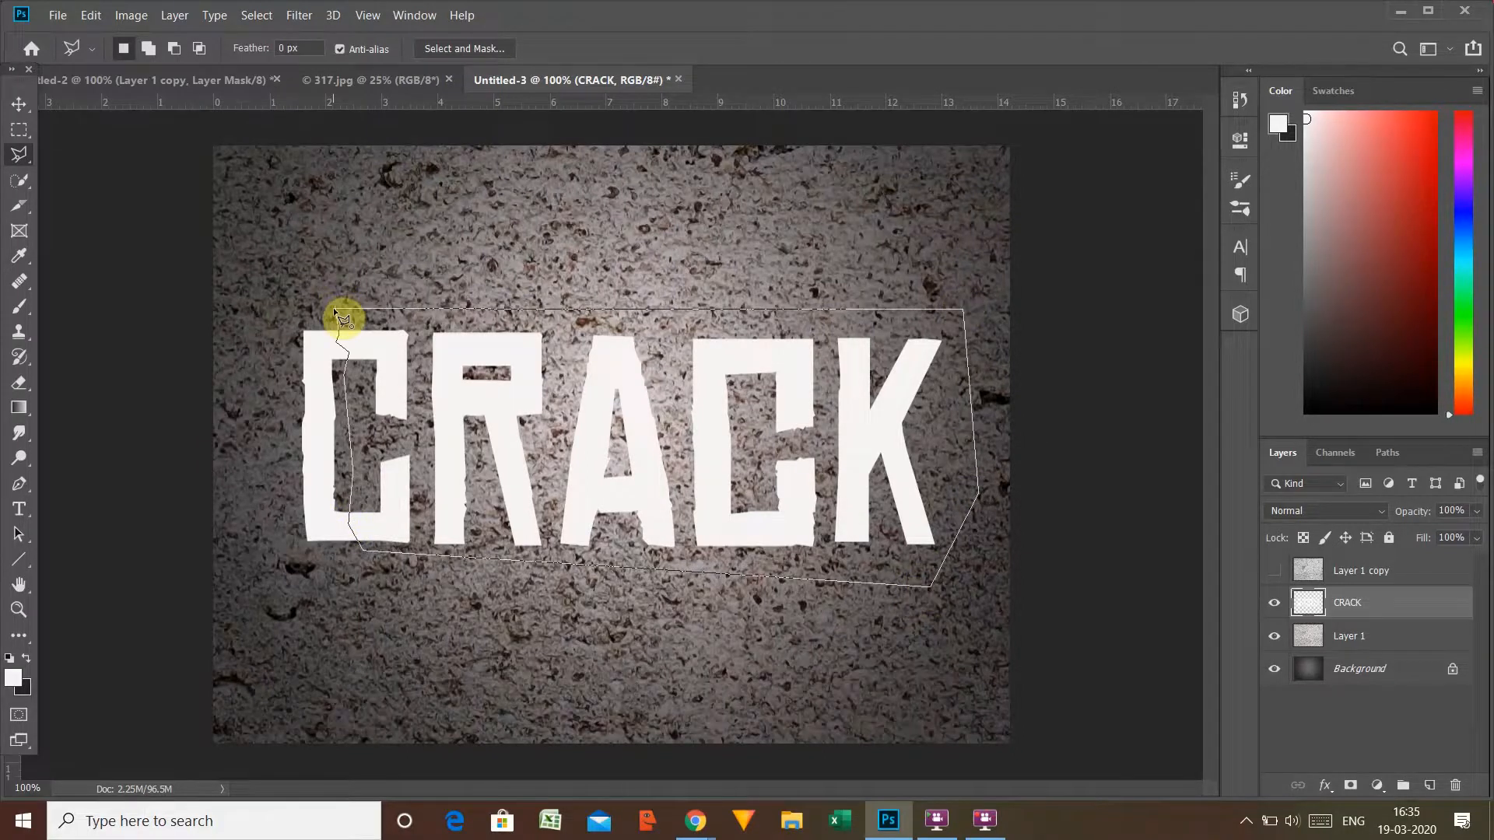
left_click(334, 308)
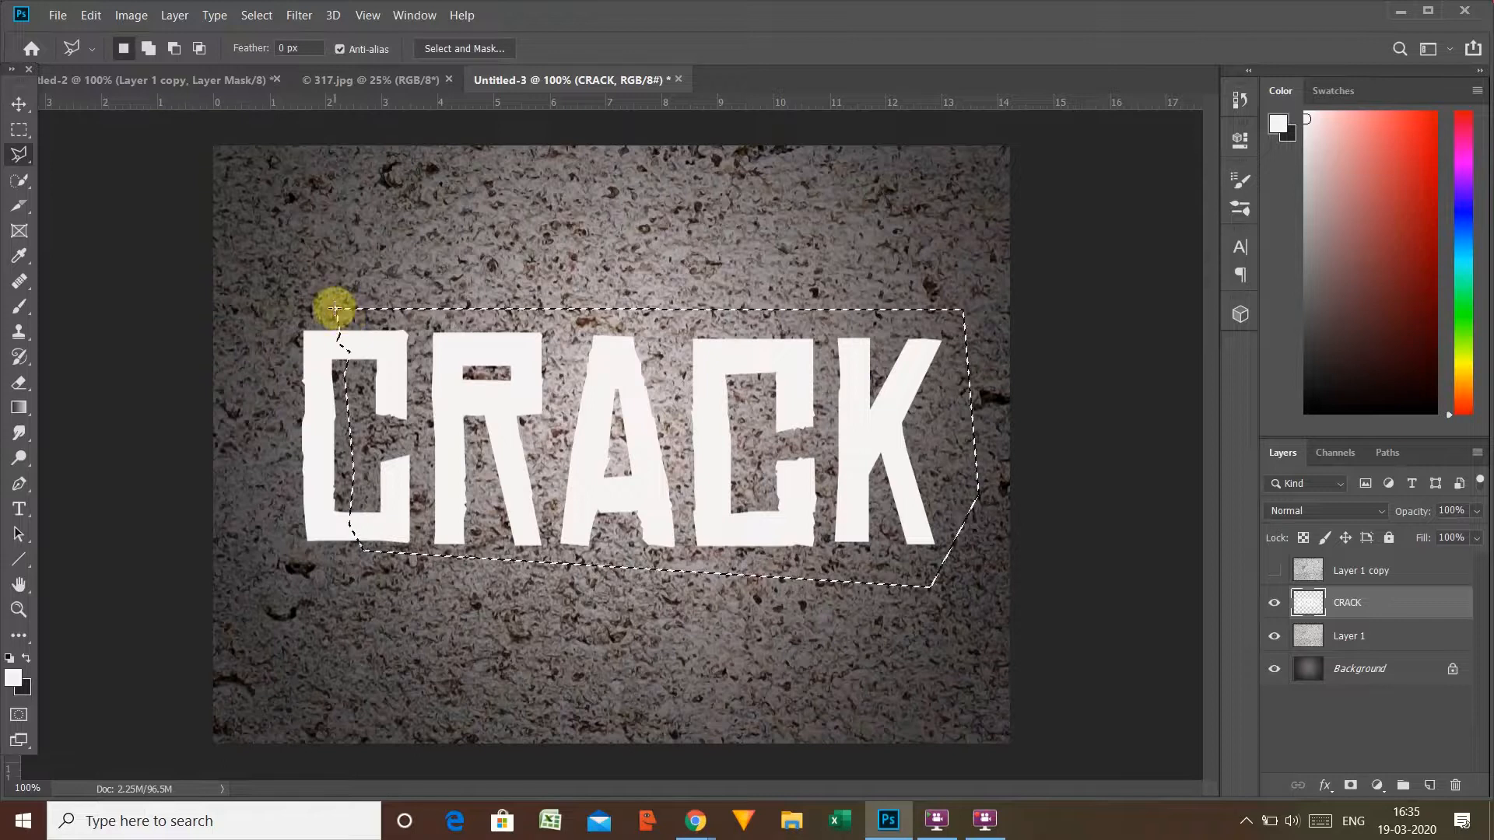
right_click(381, 353)
left_click(440, 502)
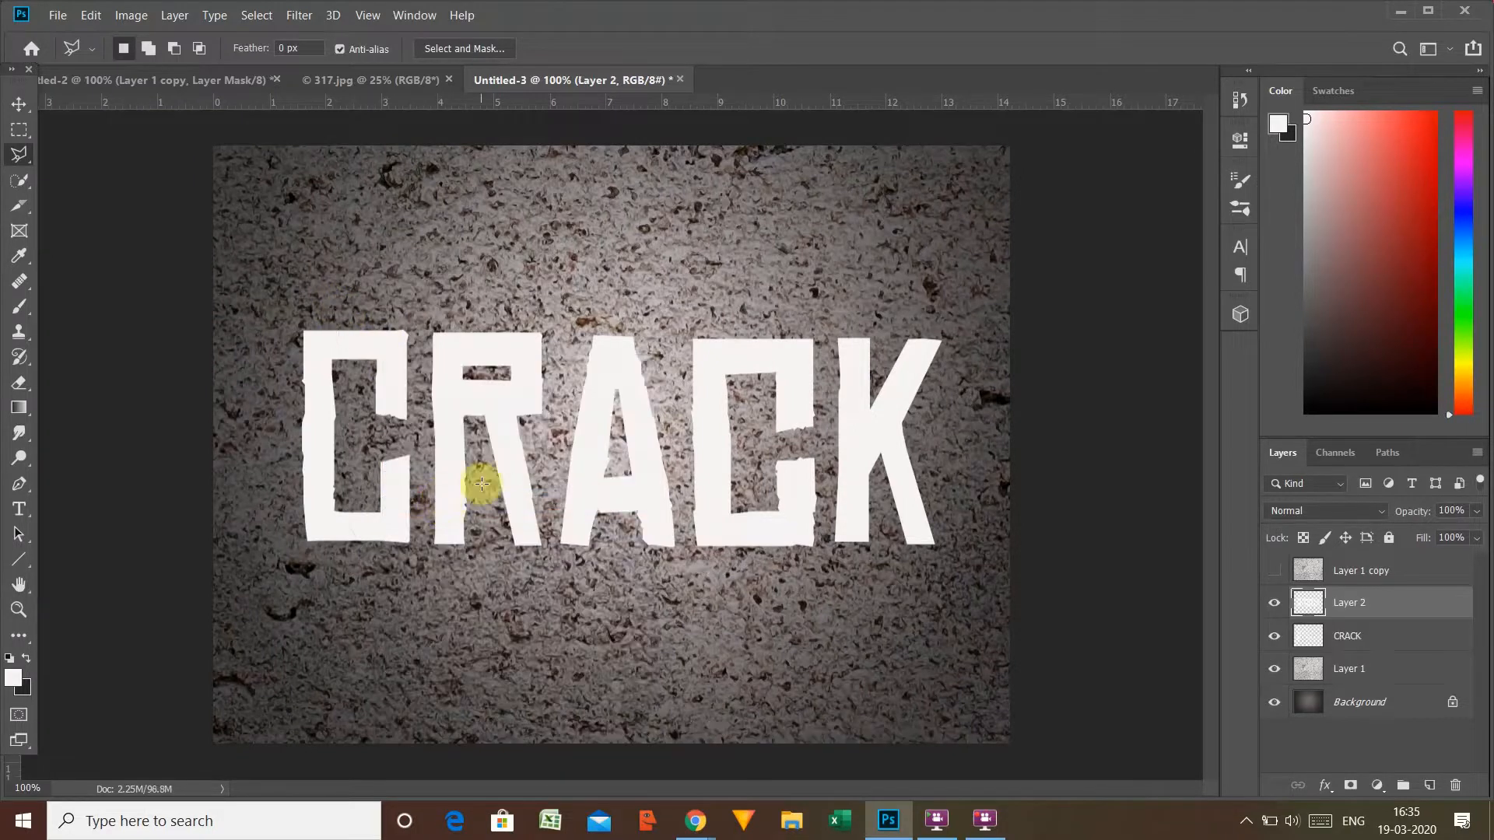
Step: Rotate the cut piece about 1° around a pivot at the base of the first C, and merge it with the CRACK layer
key("ctrl+t")
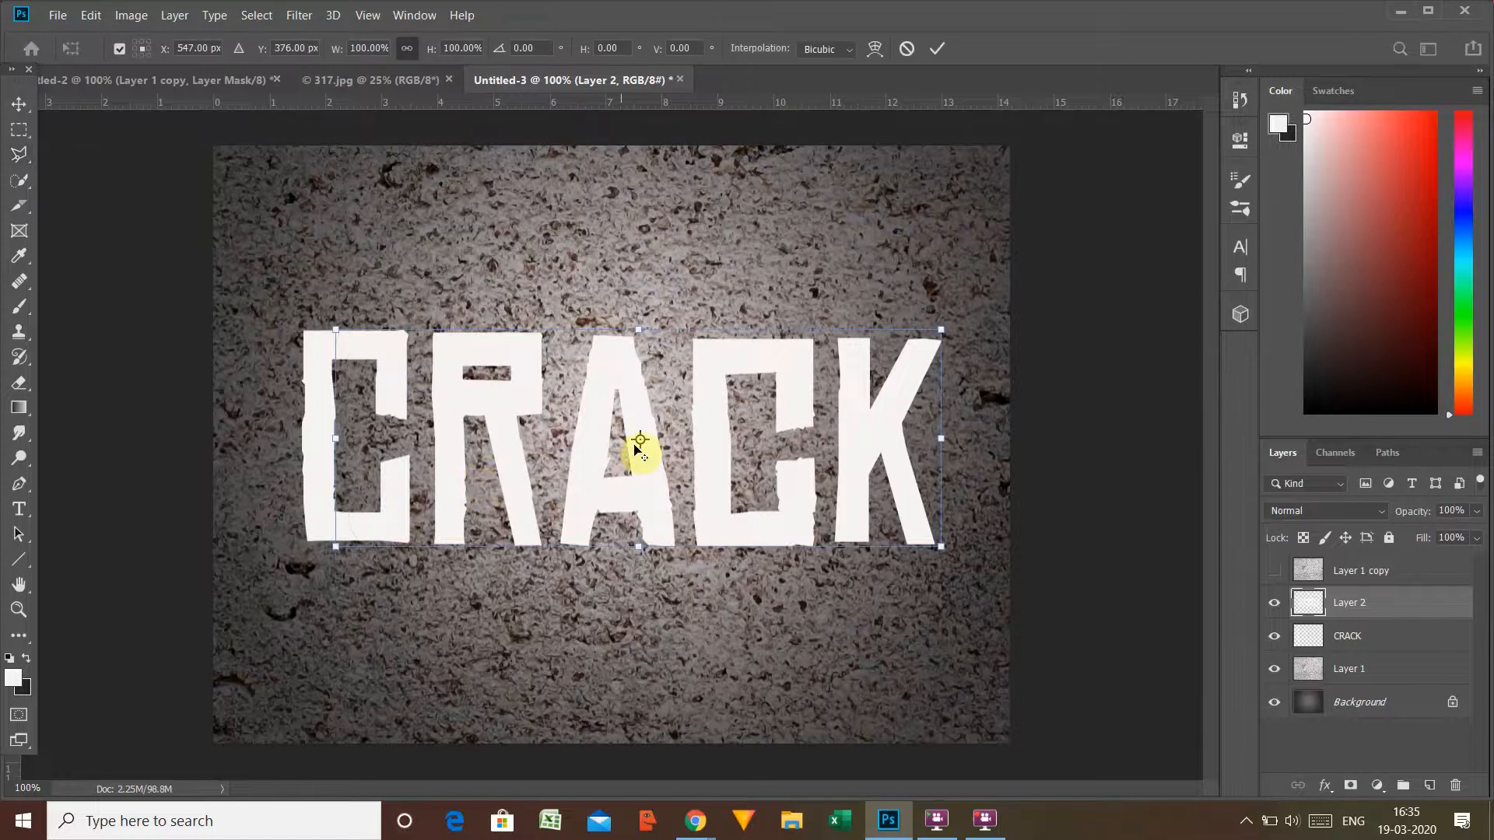
left_click_drag(639, 440, 347, 540)
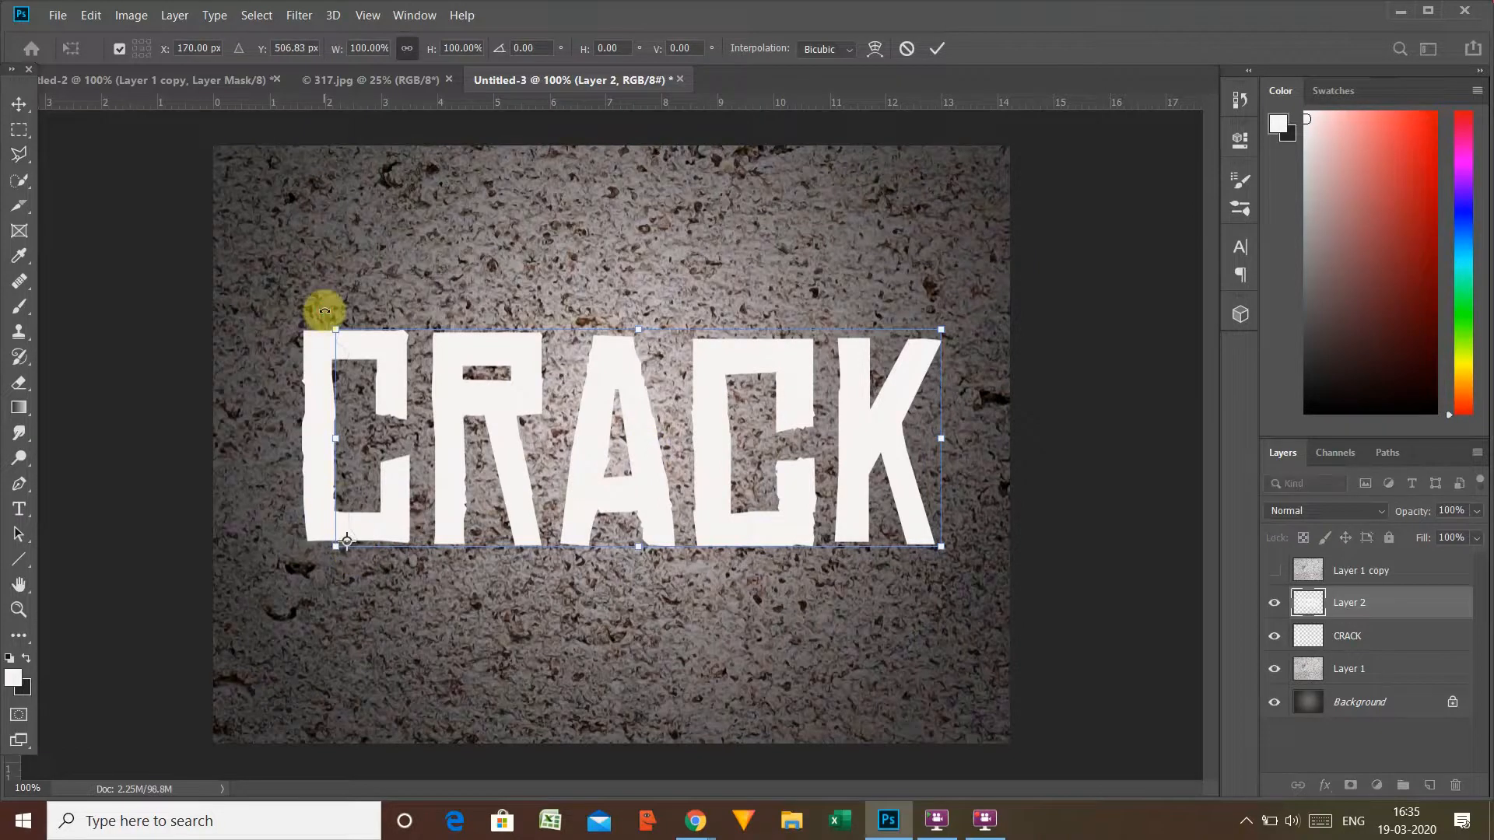
left_click_drag(323, 310, 328, 310)
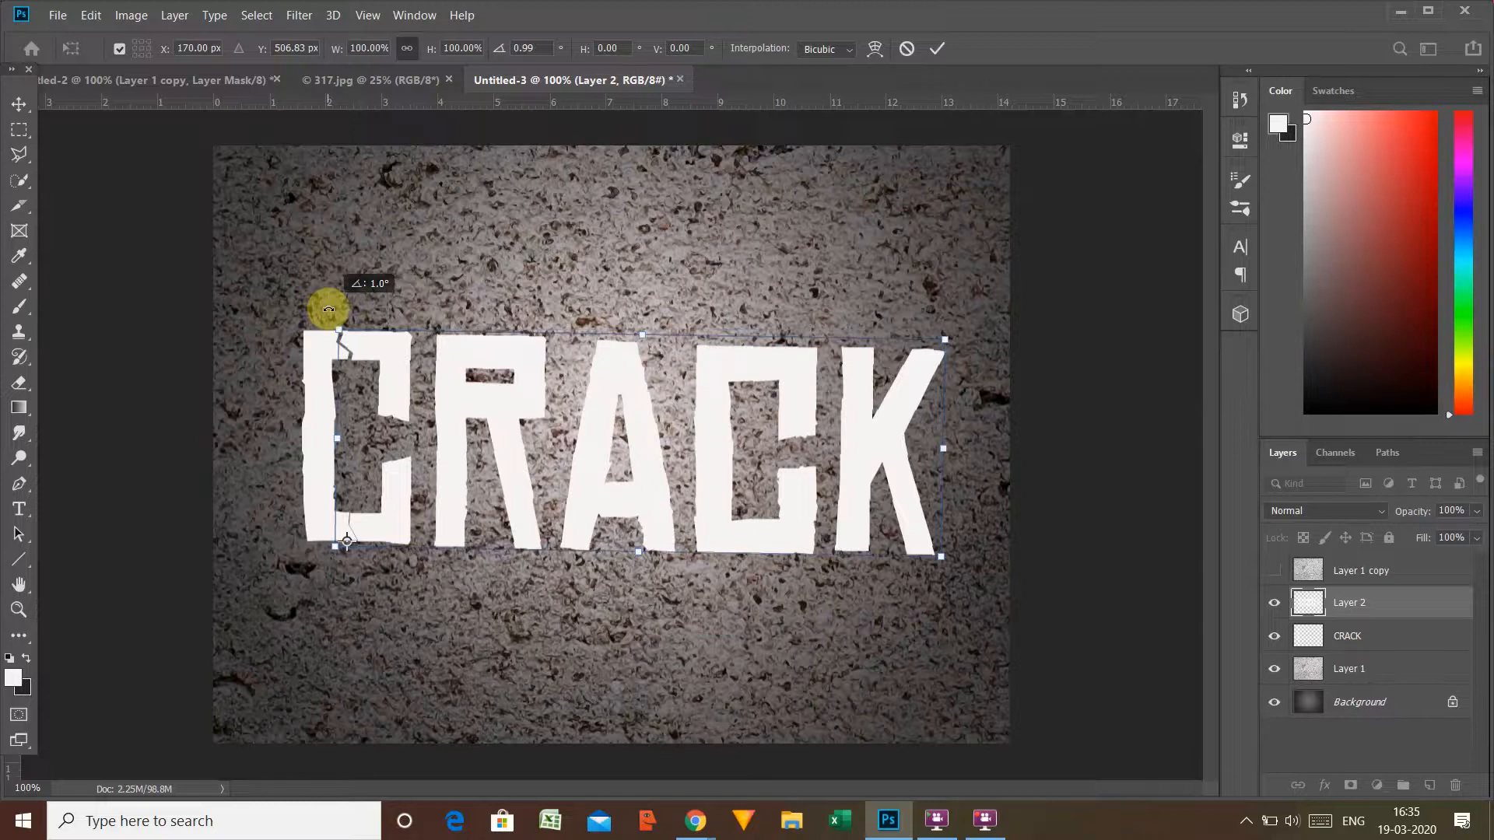
left_click_drag(328, 310, 328, 309)
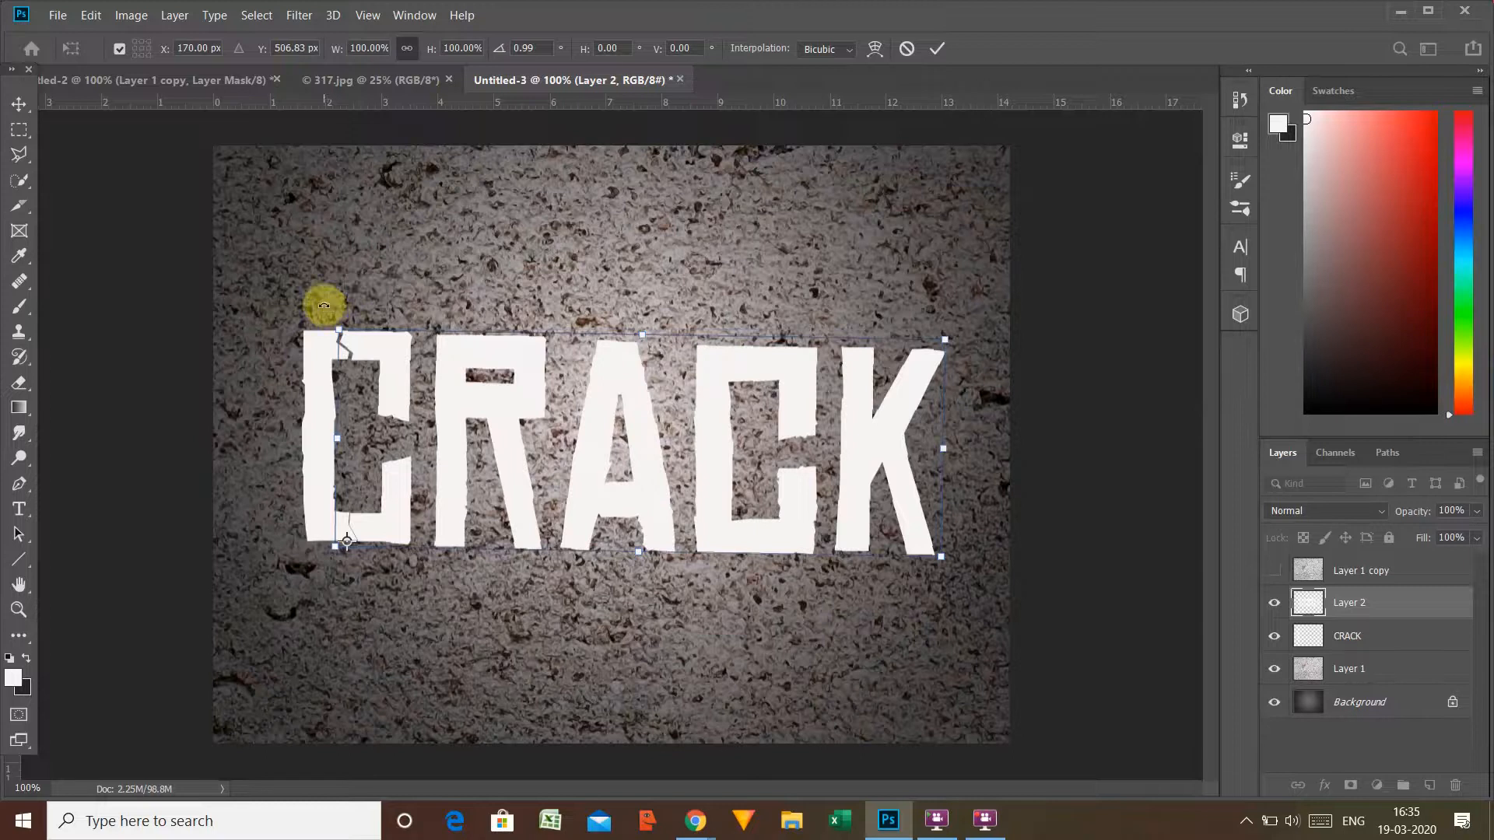
key("Return")
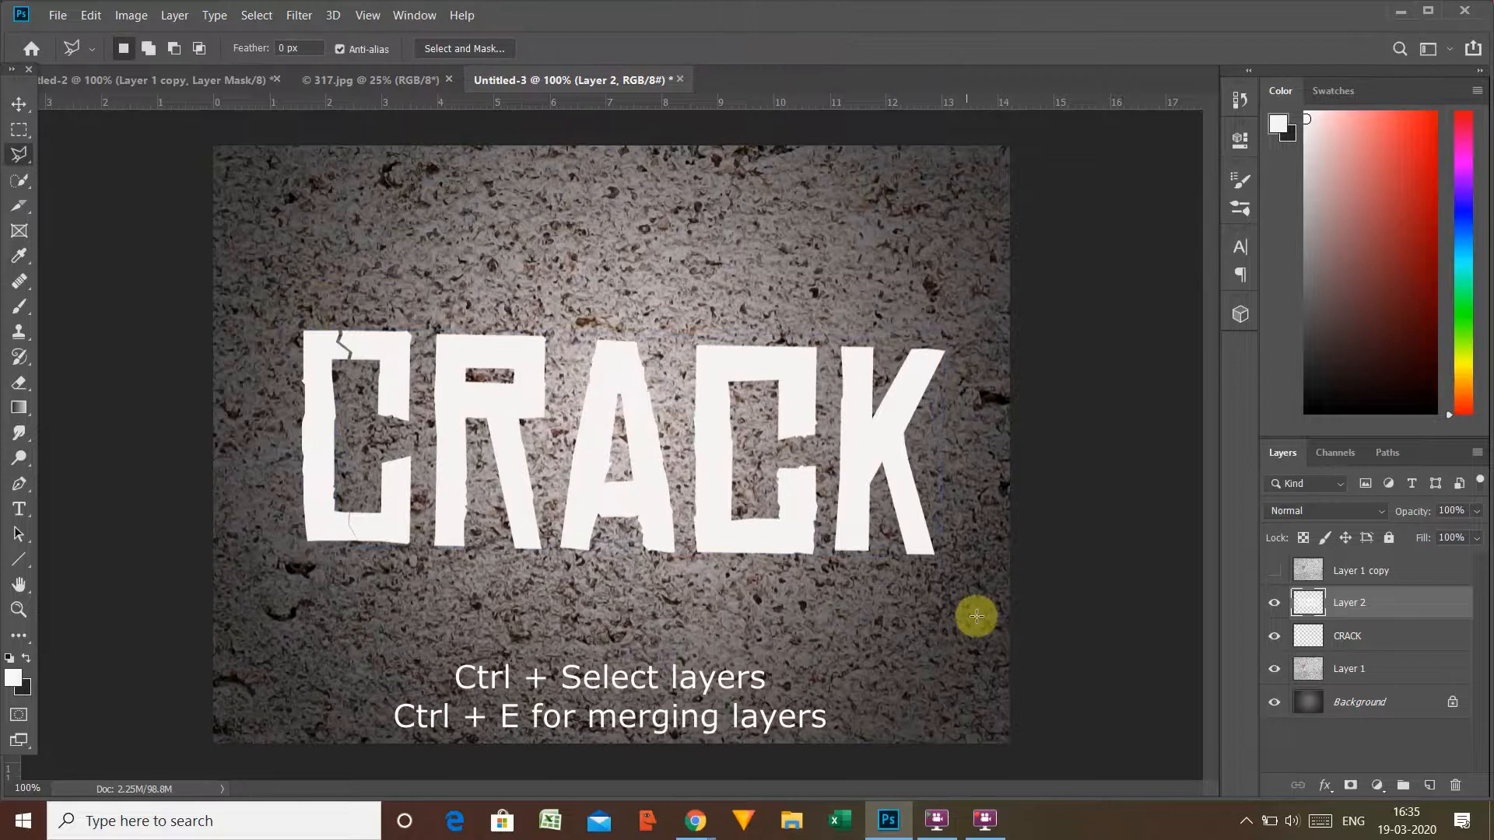
left_click(1354, 640, "ctrl")
key("ctrl+e")
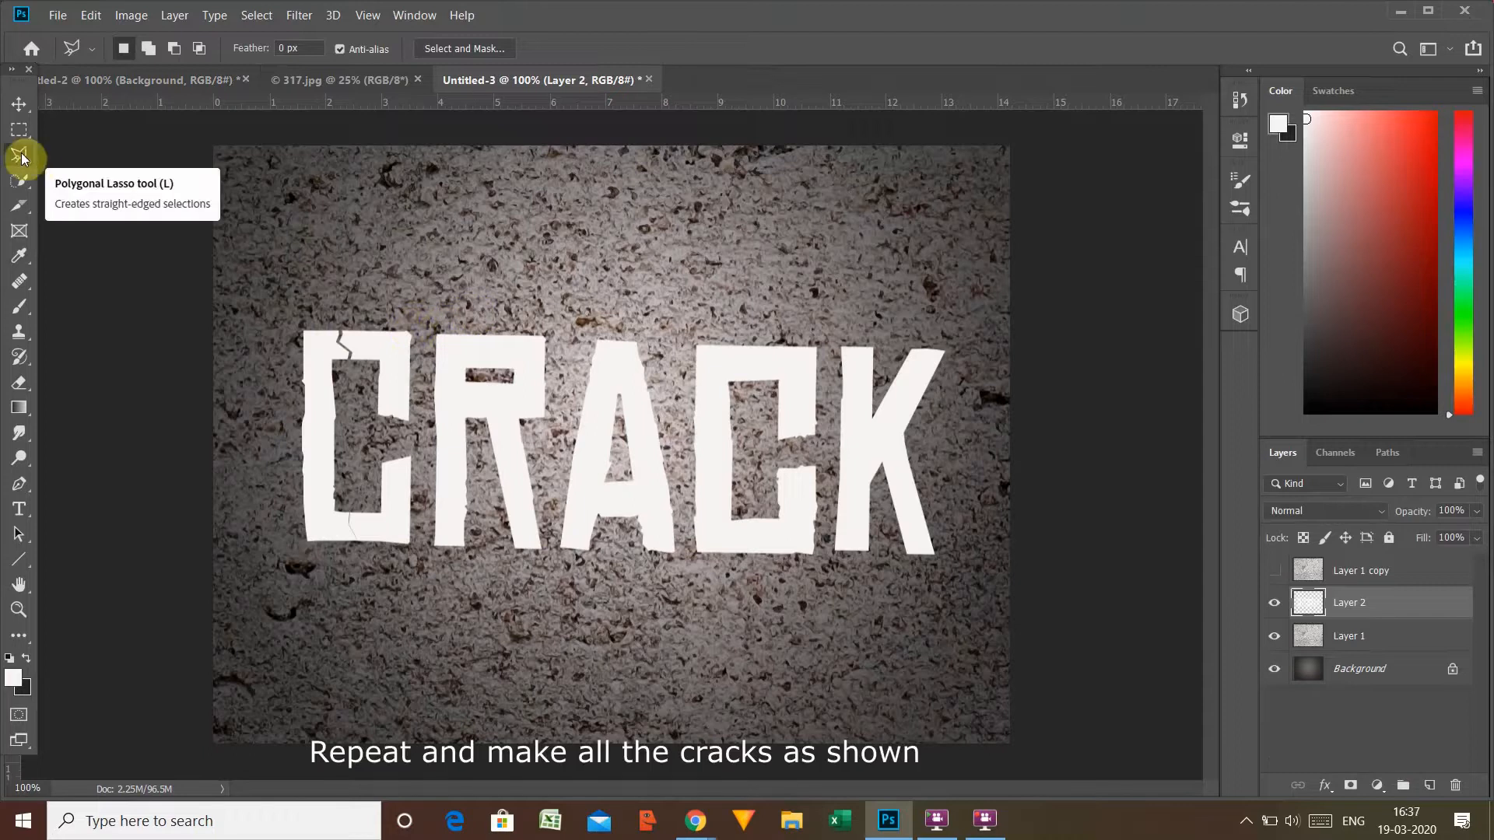
Step: Outline the text from a jagged line down through the R to beyond the K, and cut that selection to a new layer
left_click(474, 321)
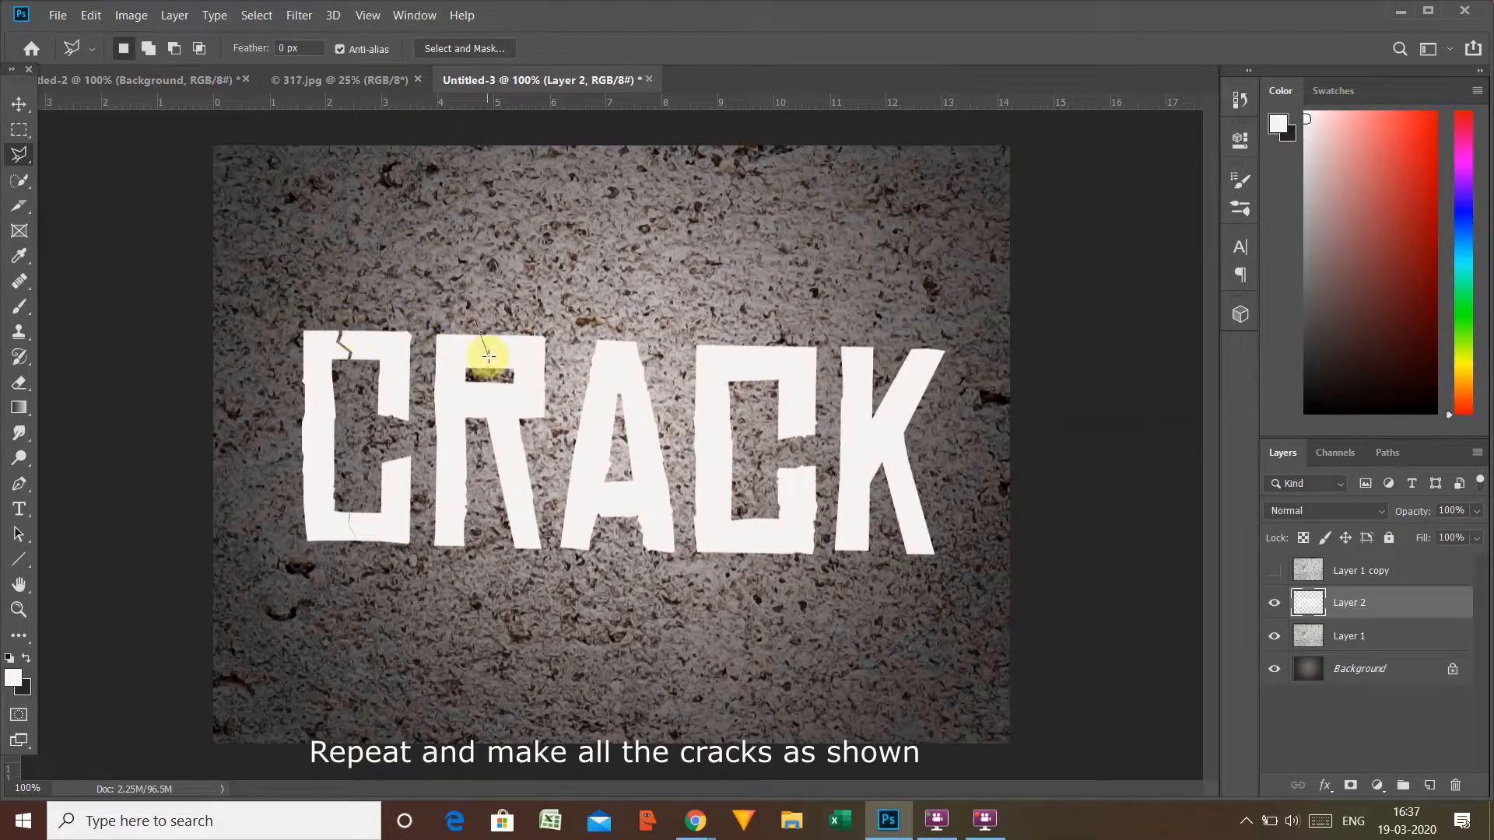
left_click(488, 357)
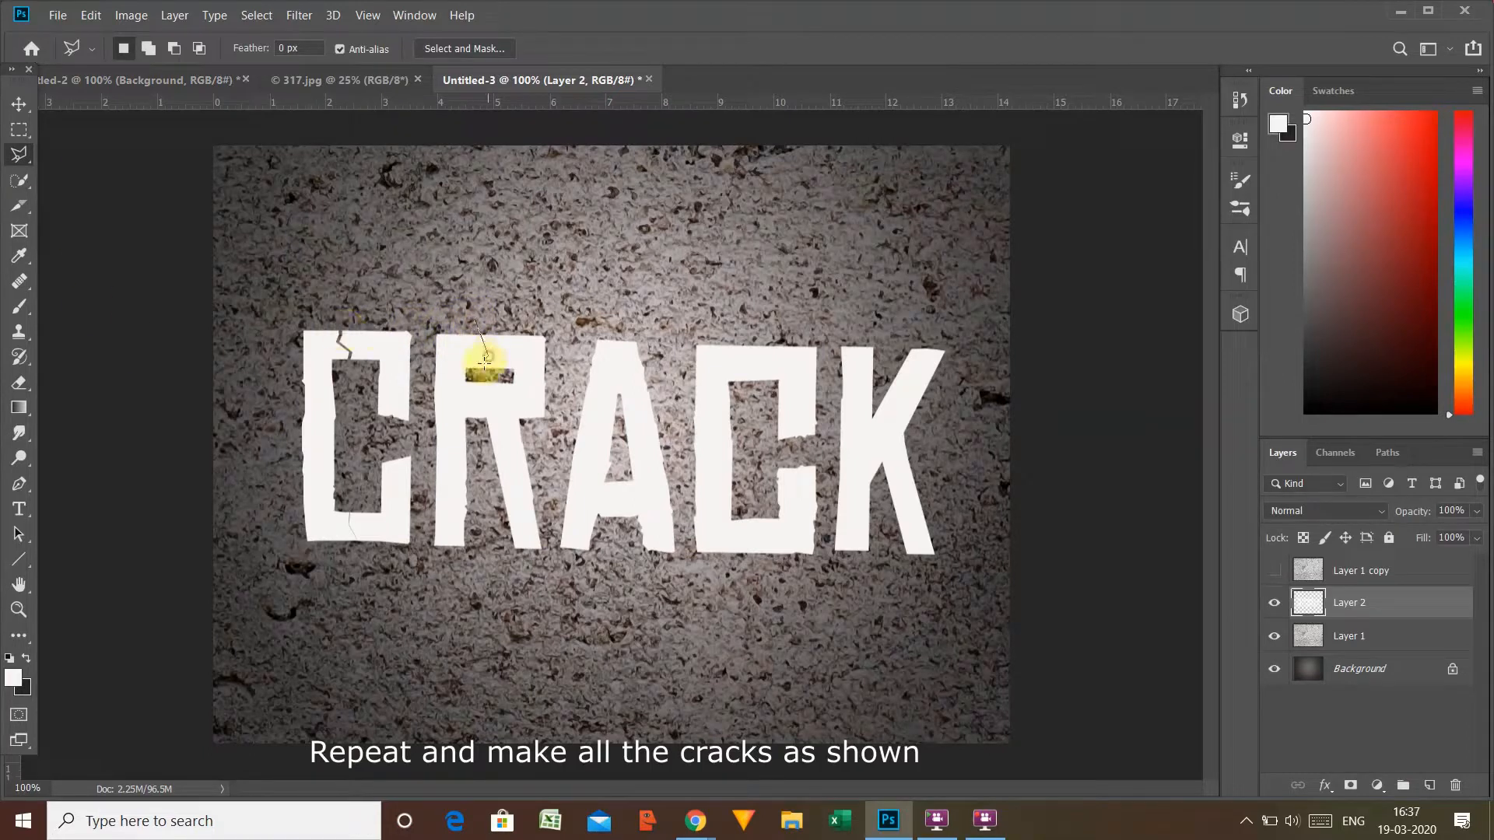
left_click(492, 406)
left_click(473, 457)
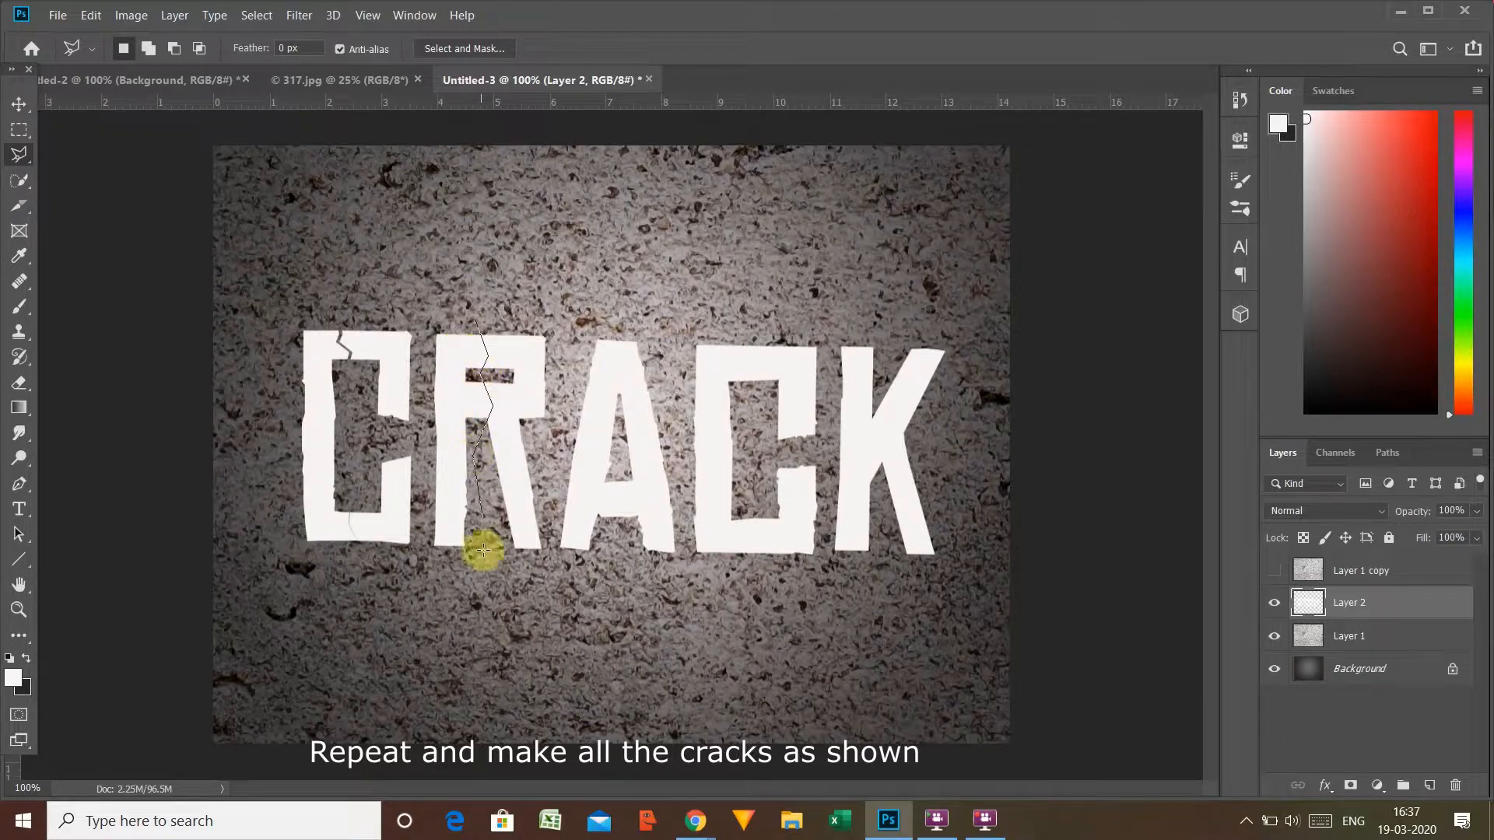
left_click(492, 581)
left_click(958, 589)
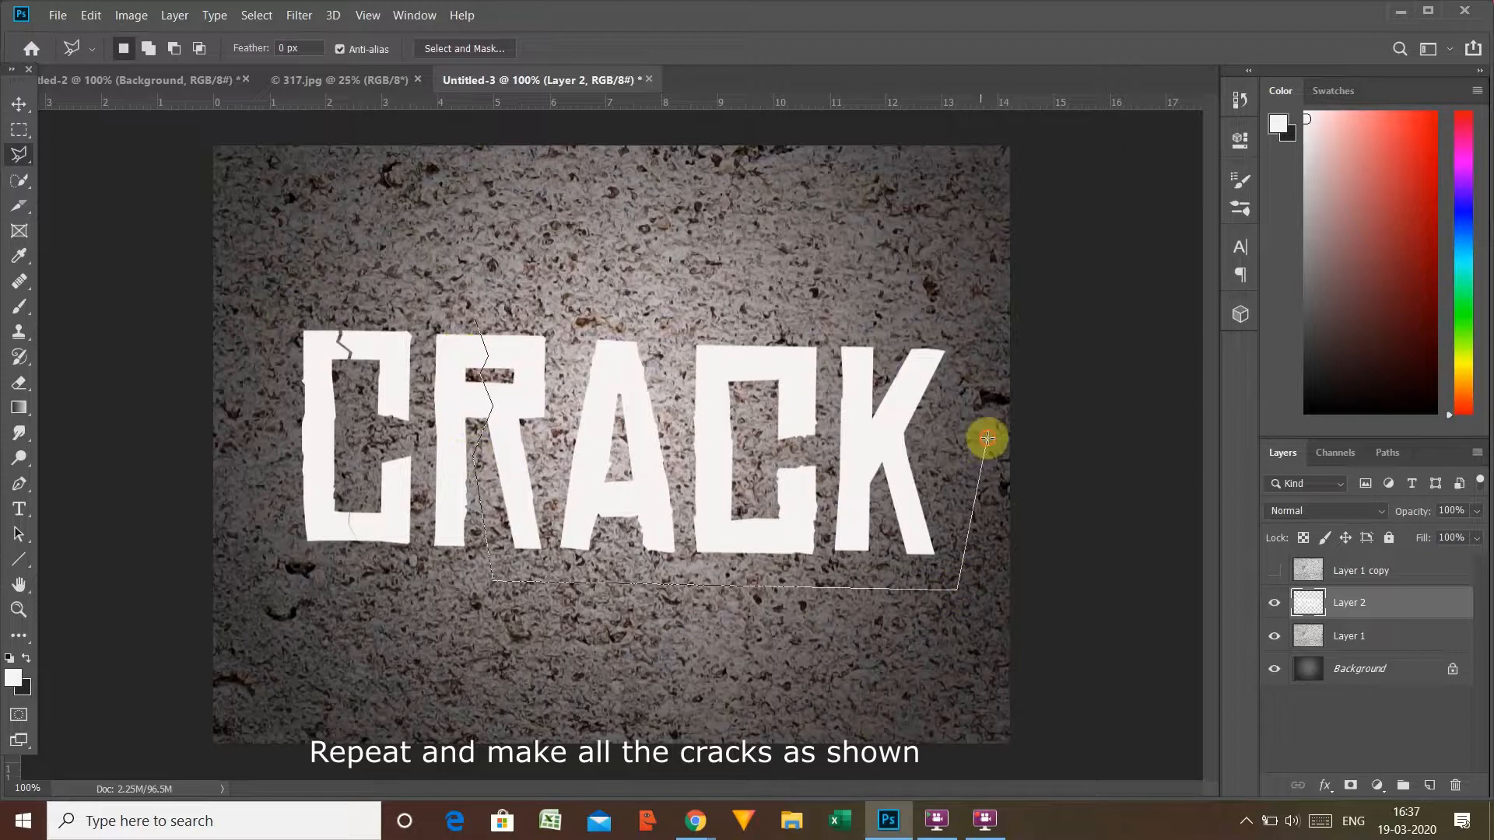
left_click(986, 438)
left_click(933, 297)
left_click(476, 321)
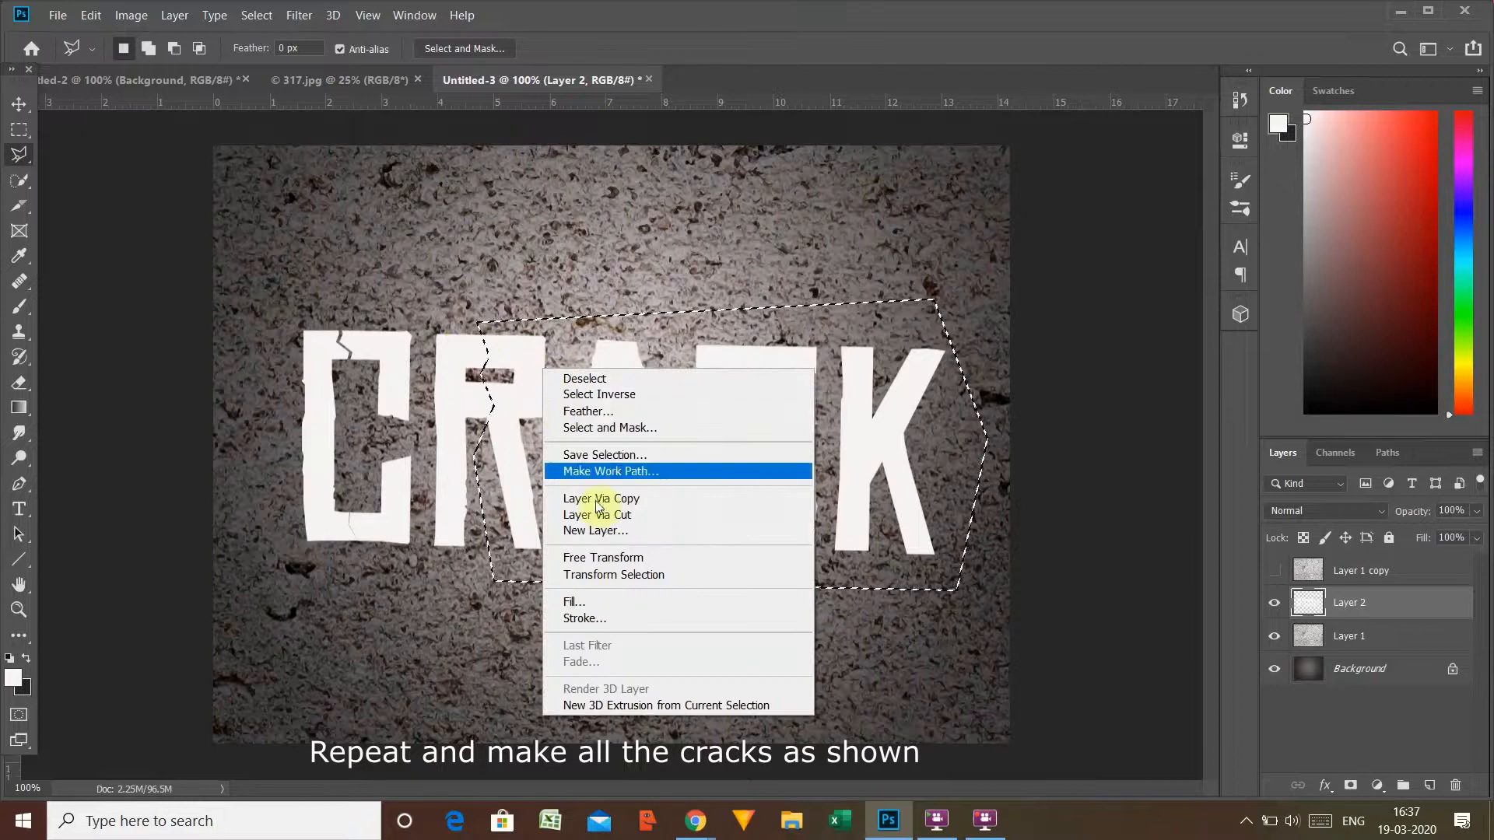
left_click(624, 520)
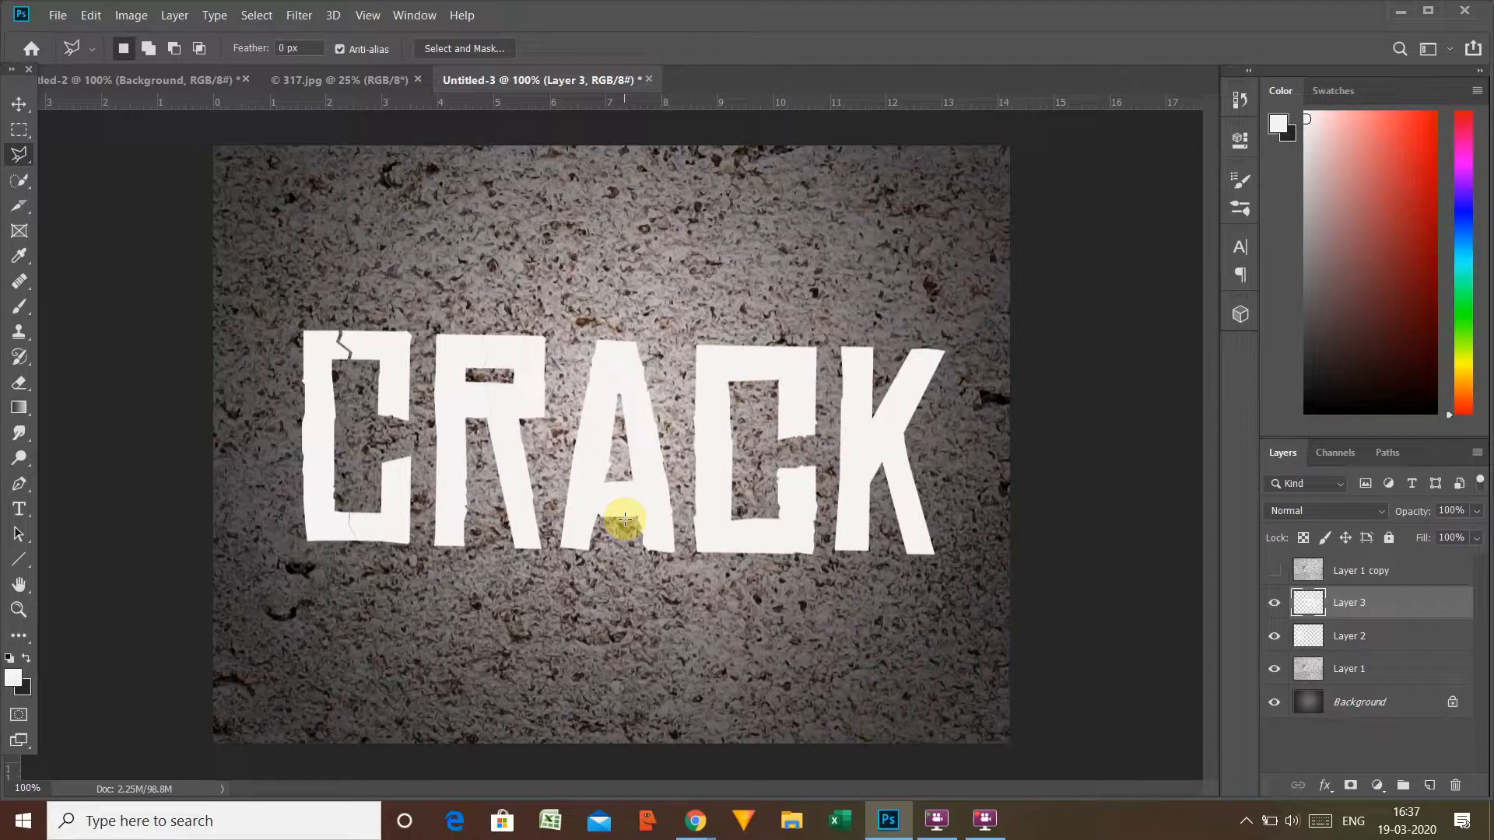
Step: Rotate the cut piece about -3.6° around a pivot at the top of the R, and merge it with Layer 2
key("ctrl+t")
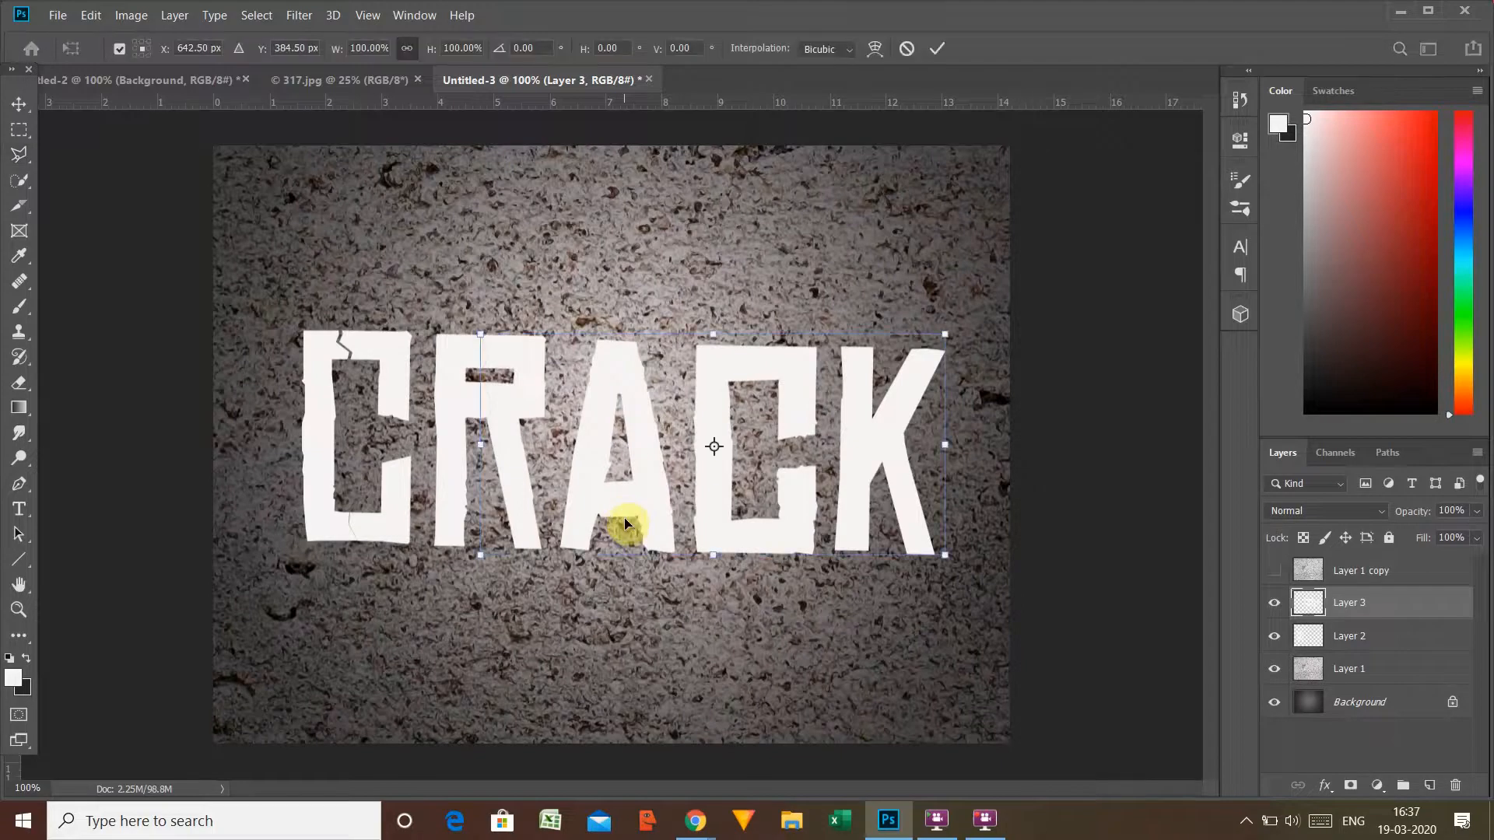
left_click_drag(713, 448, 465, 306)
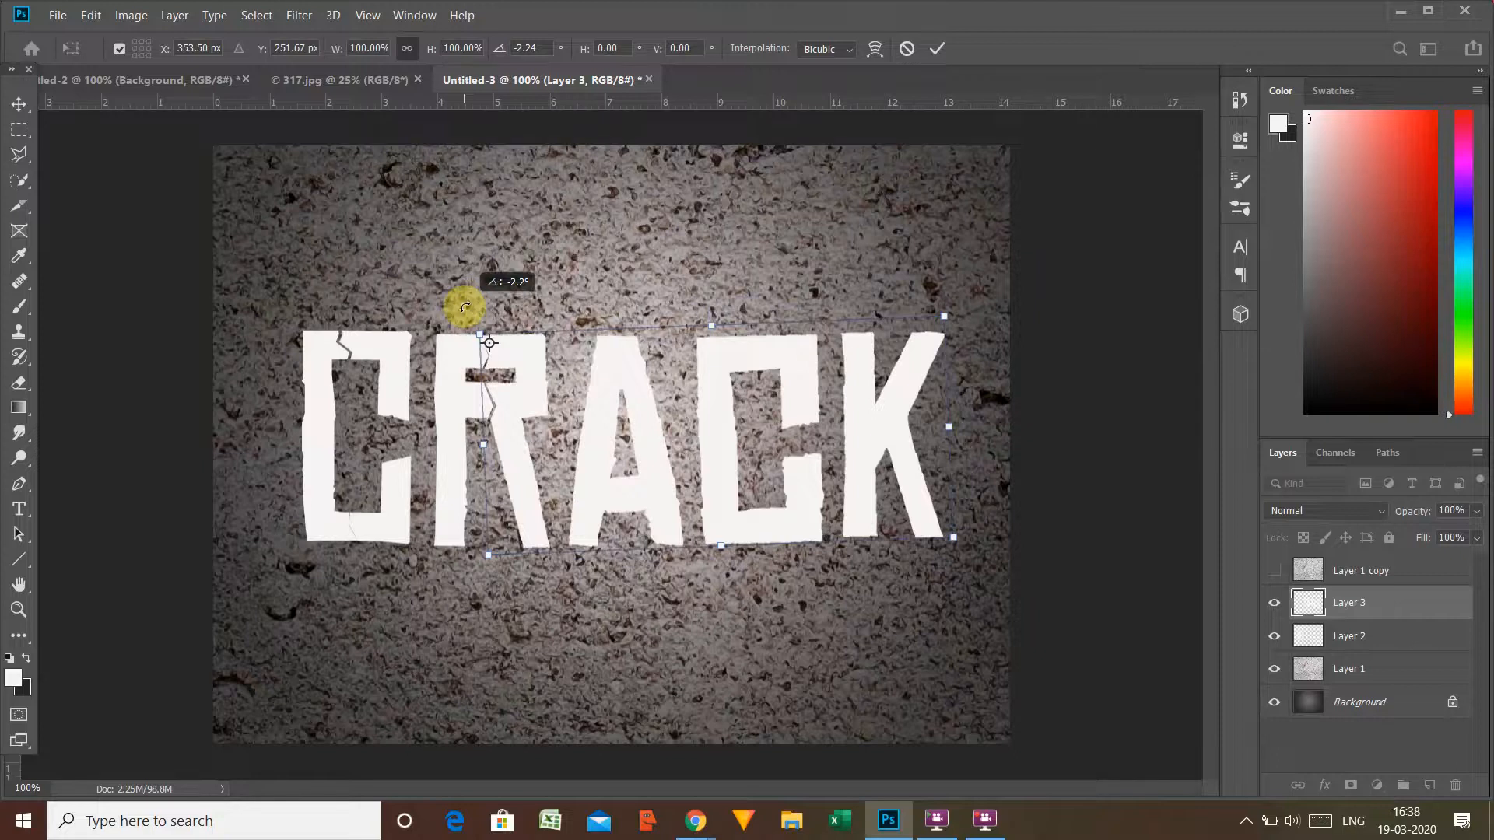
left_click_drag(465, 307, 466, 310)
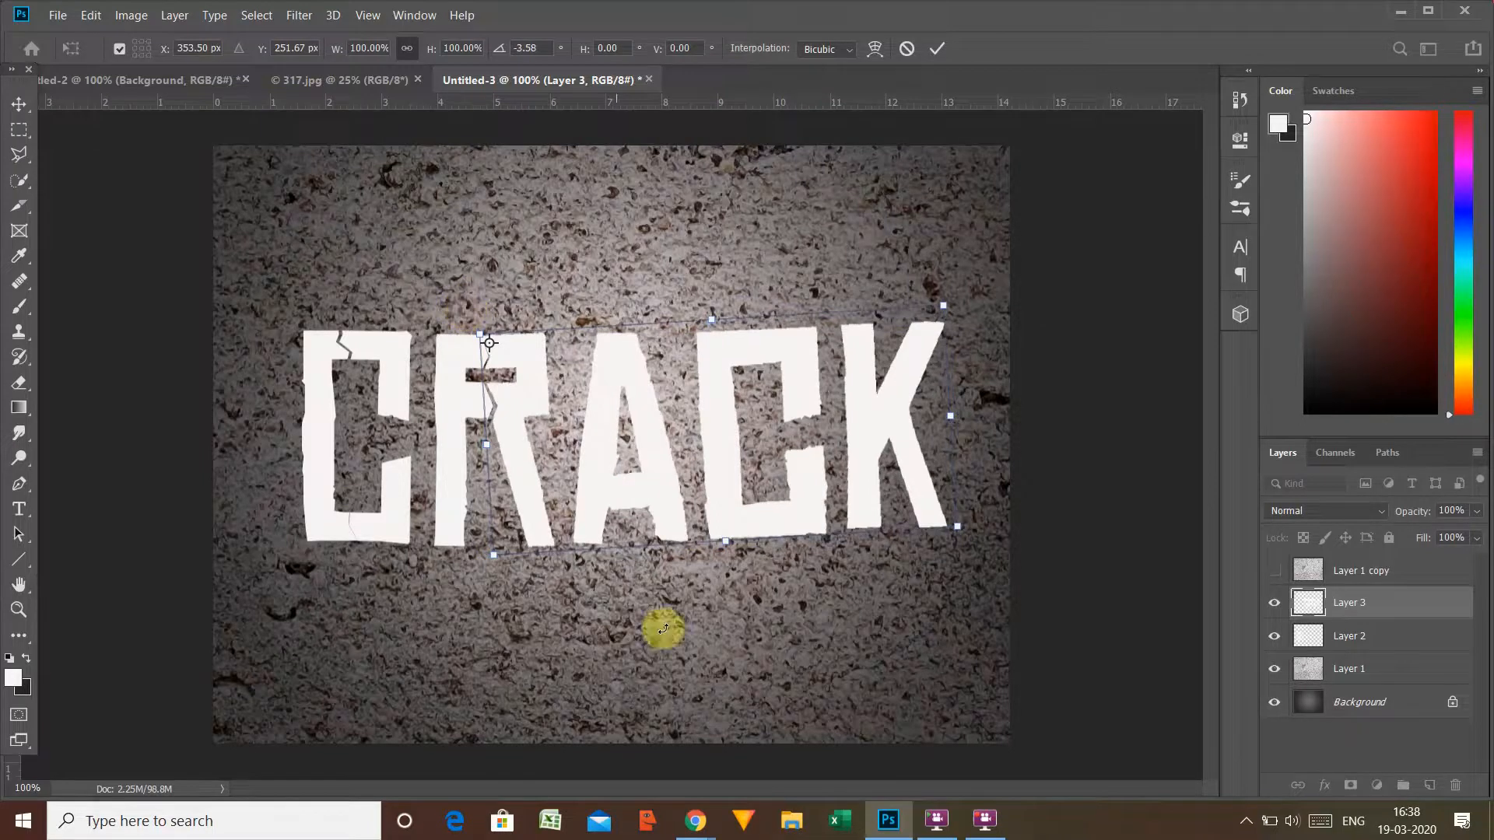
key("l")
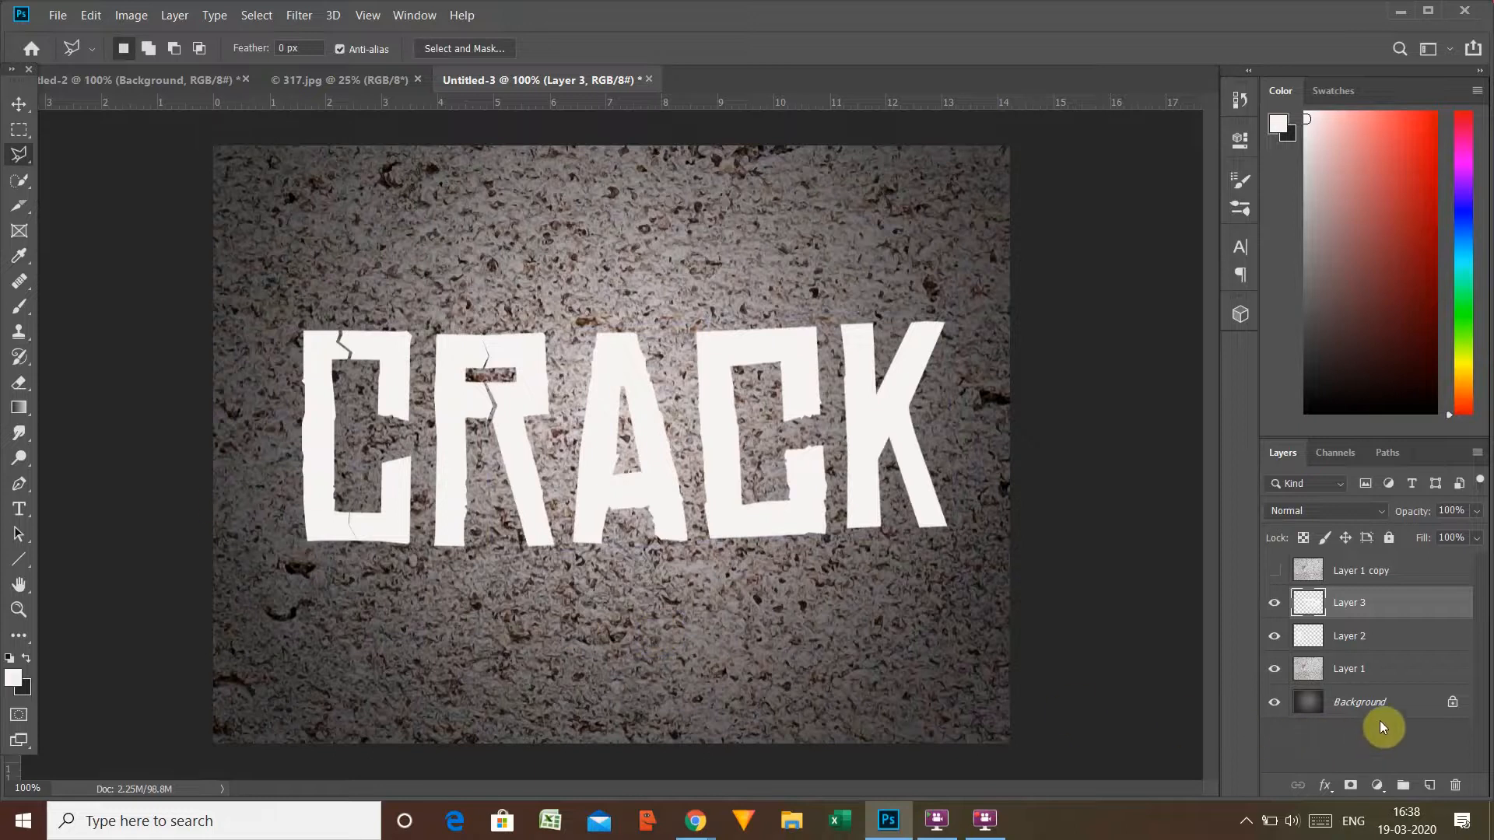
left_click(1358, 638, "ctrl")
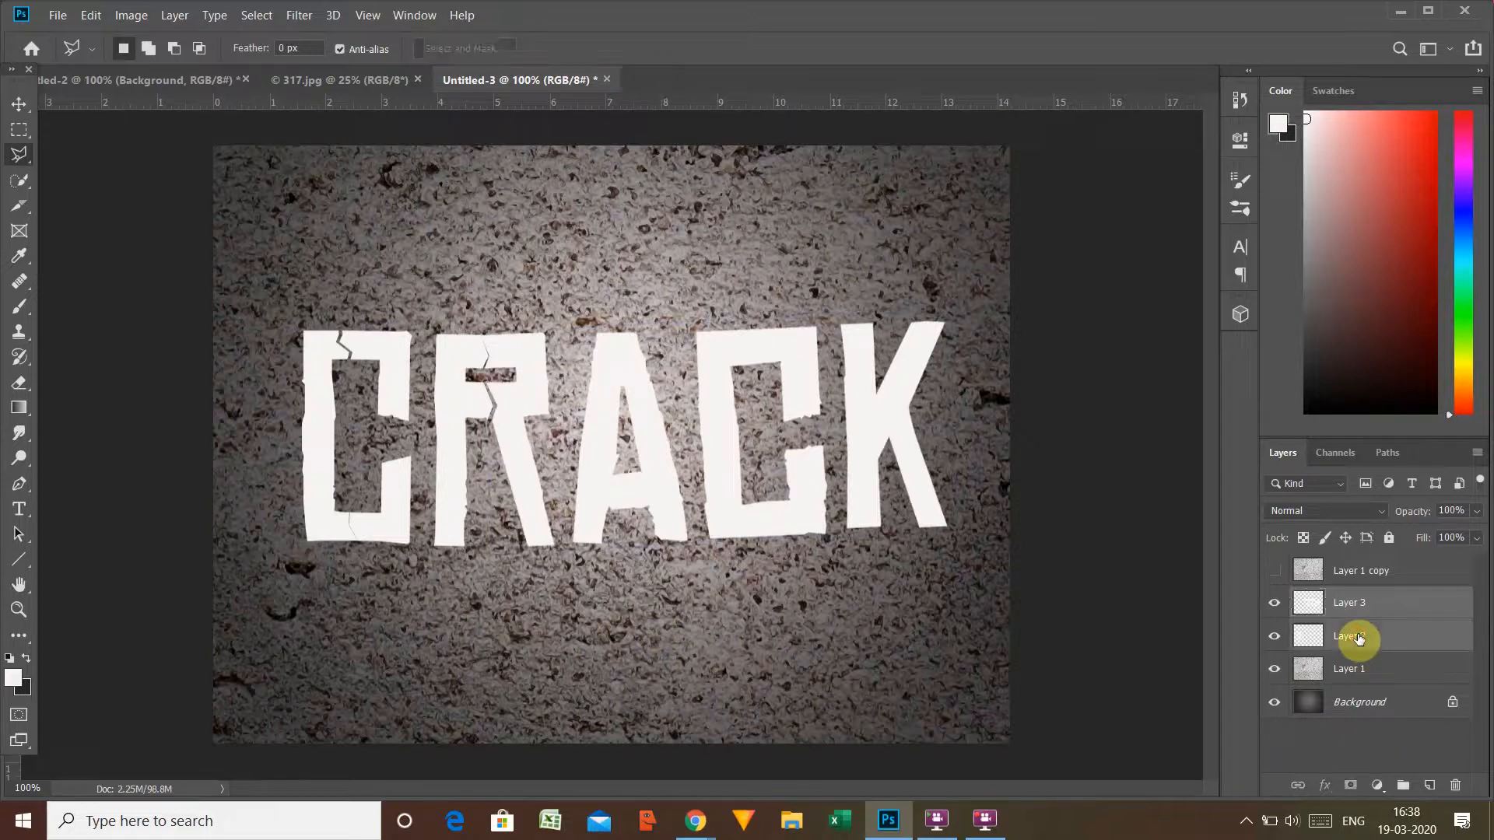
key("ctrl+e")
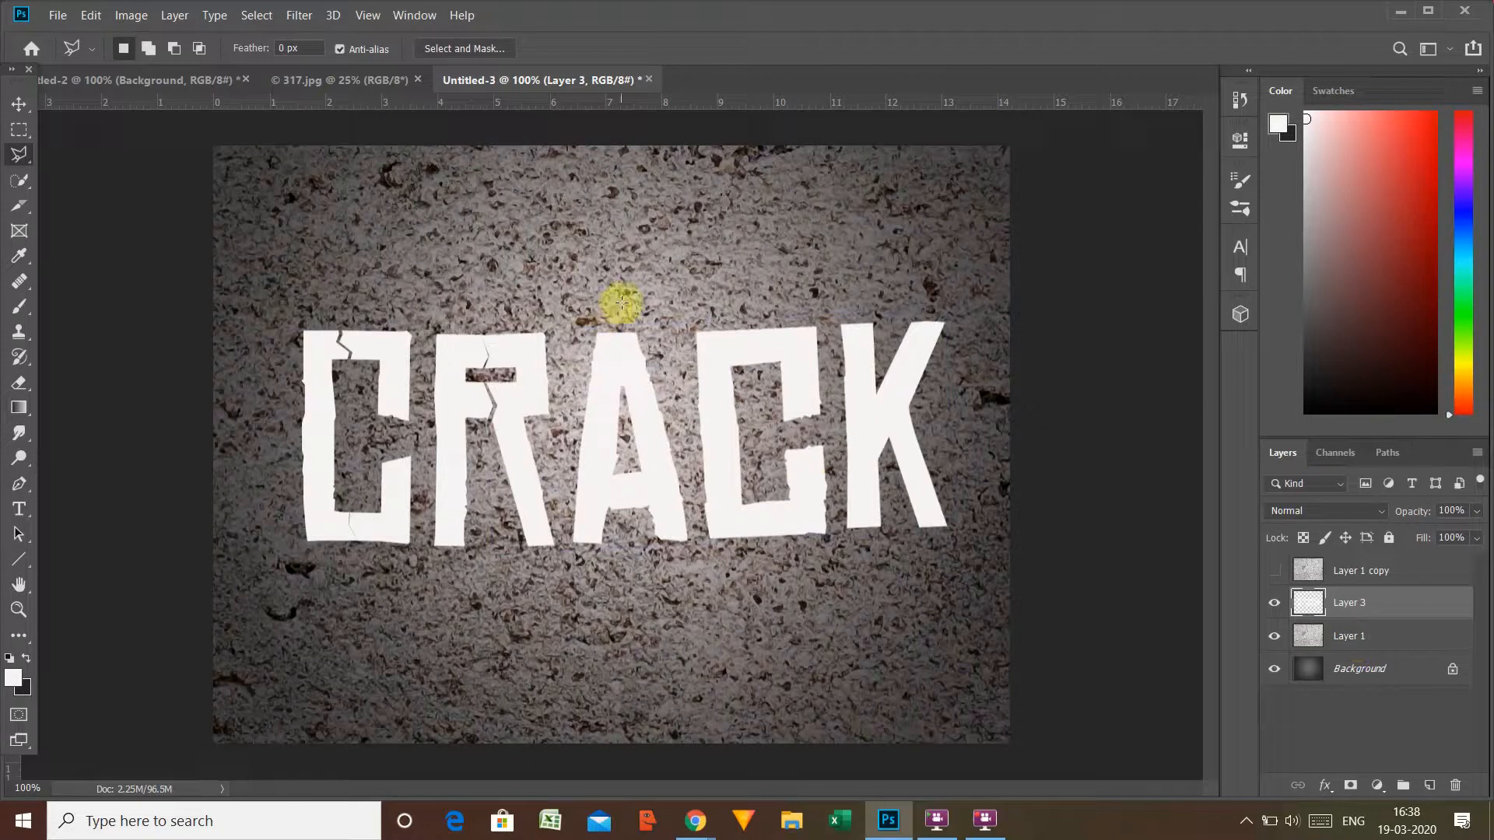
Step: Outline the text from a jagged line down through the A to beyond the K, and cut that selection to a new layer
left_click(616, 314)
left_click(607, 358)
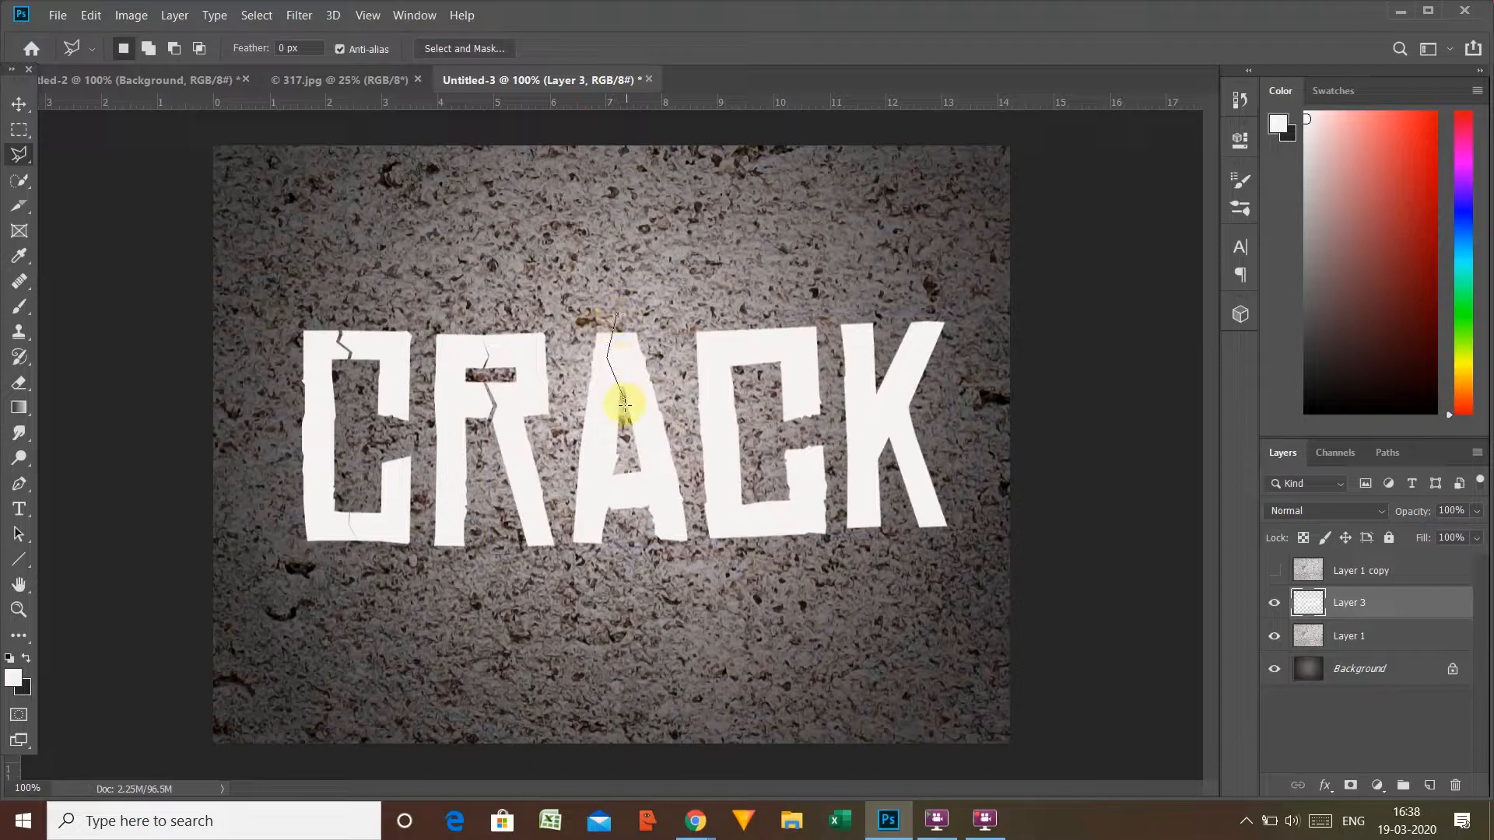
left_click(633, 375)
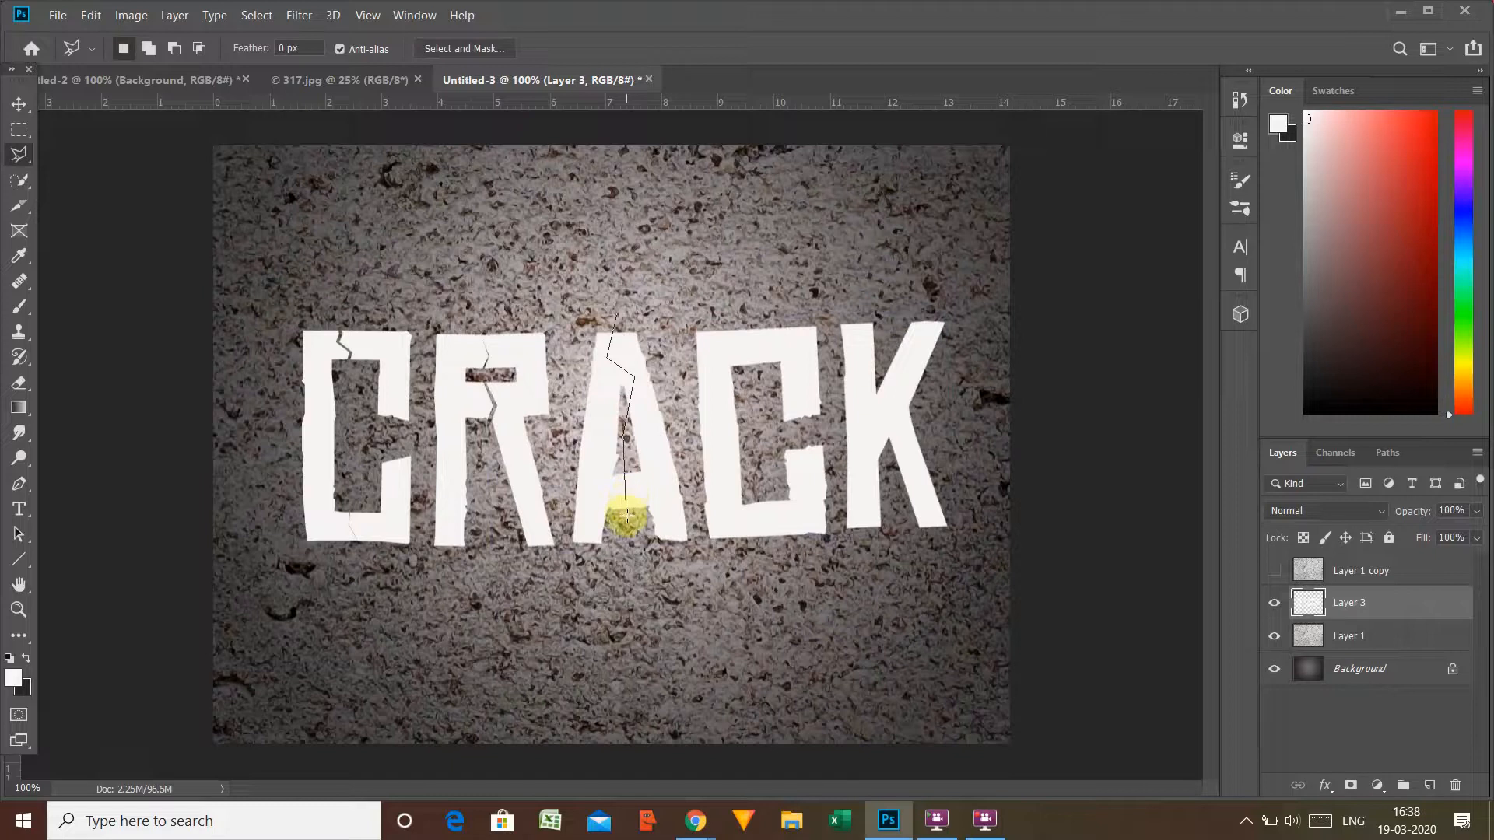
left_click(627, 515)
left_click(649, 580)
left_click(982, 580)
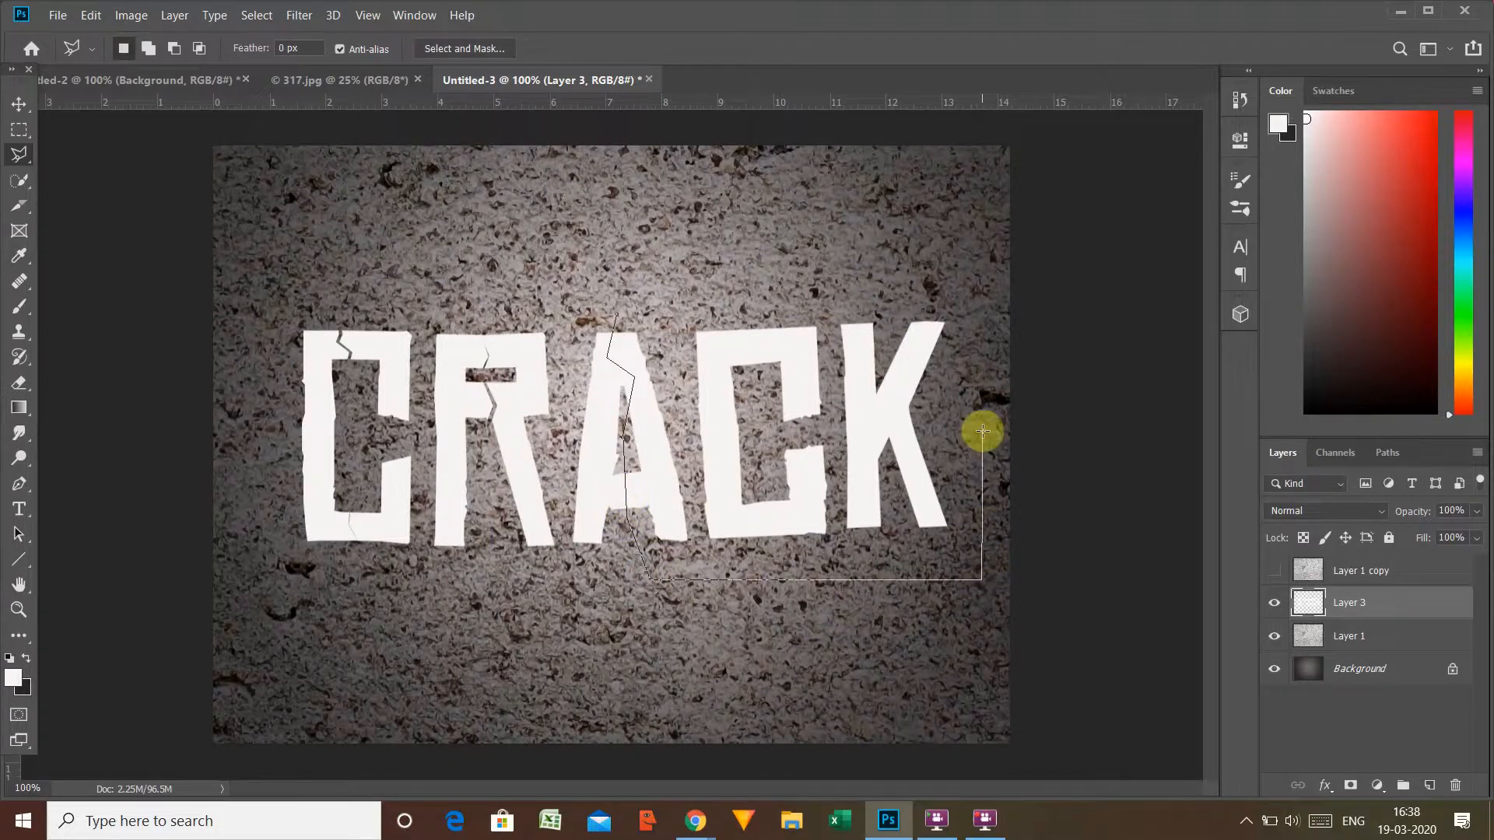
left_click(982, 421)
left_click(955, 270)
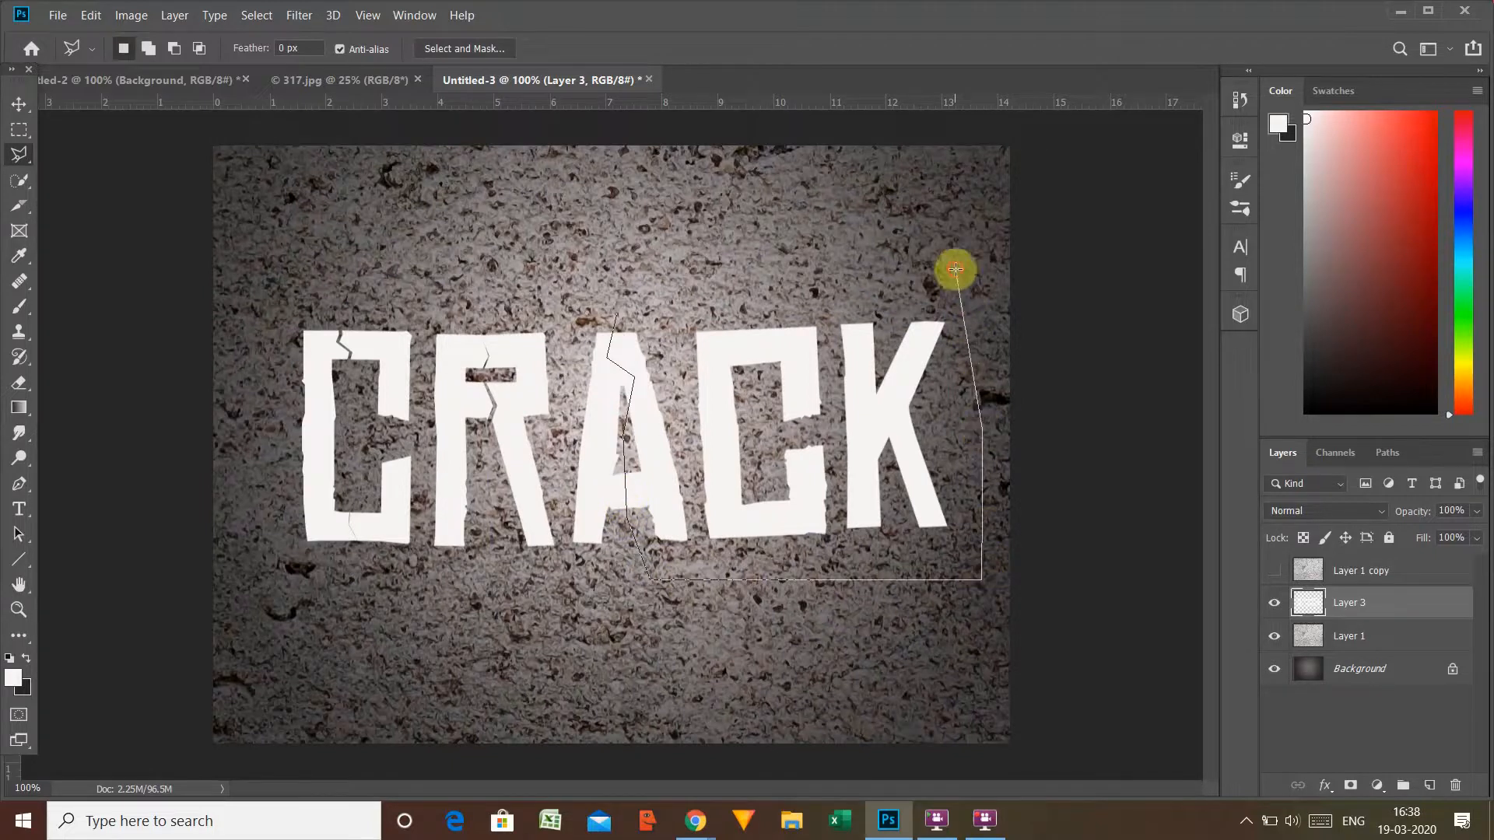
left_click(615, 314)
right_click(666, 364)
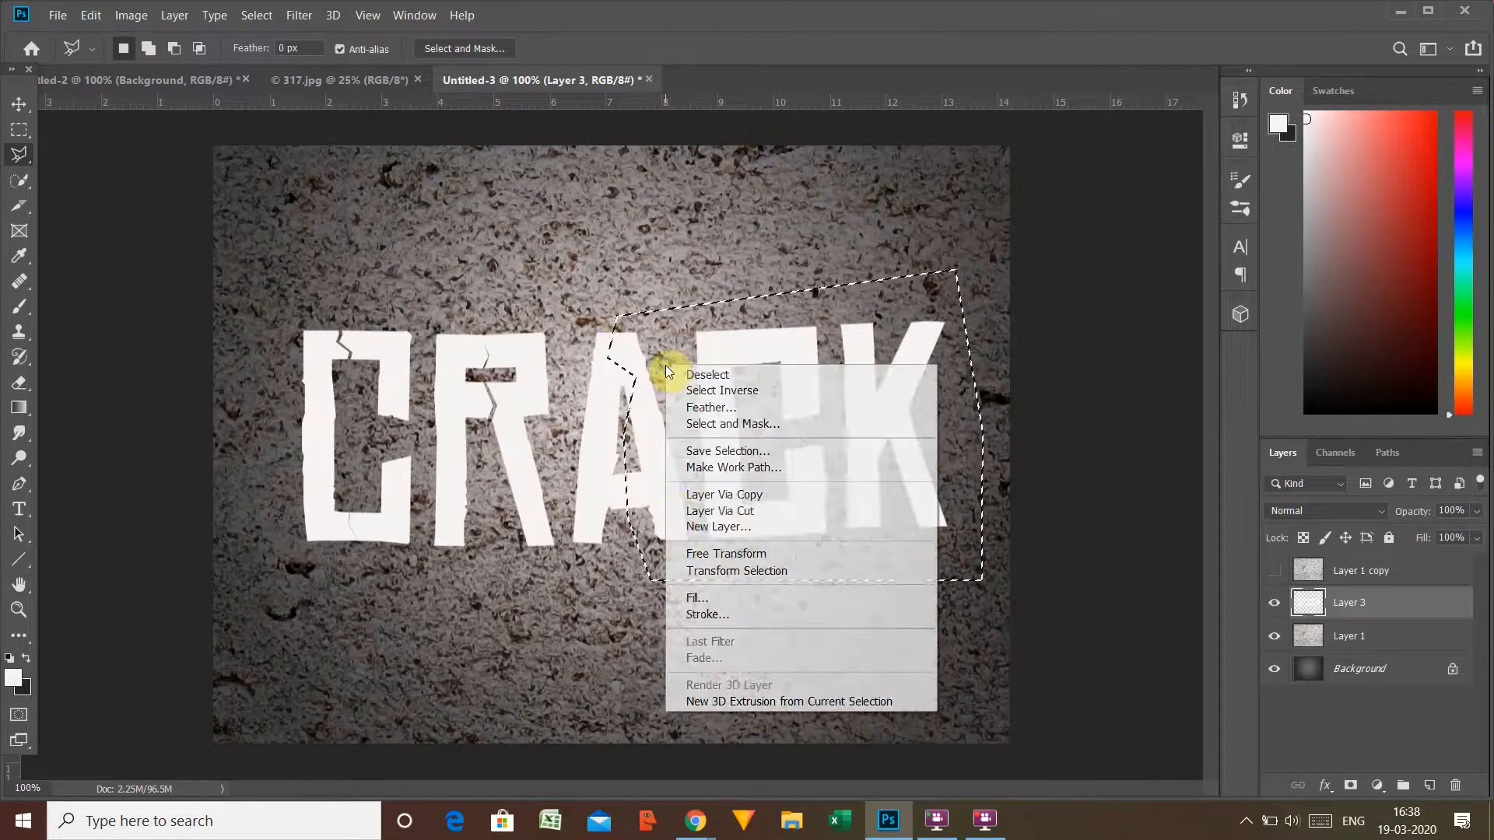
left_click(682, 507)
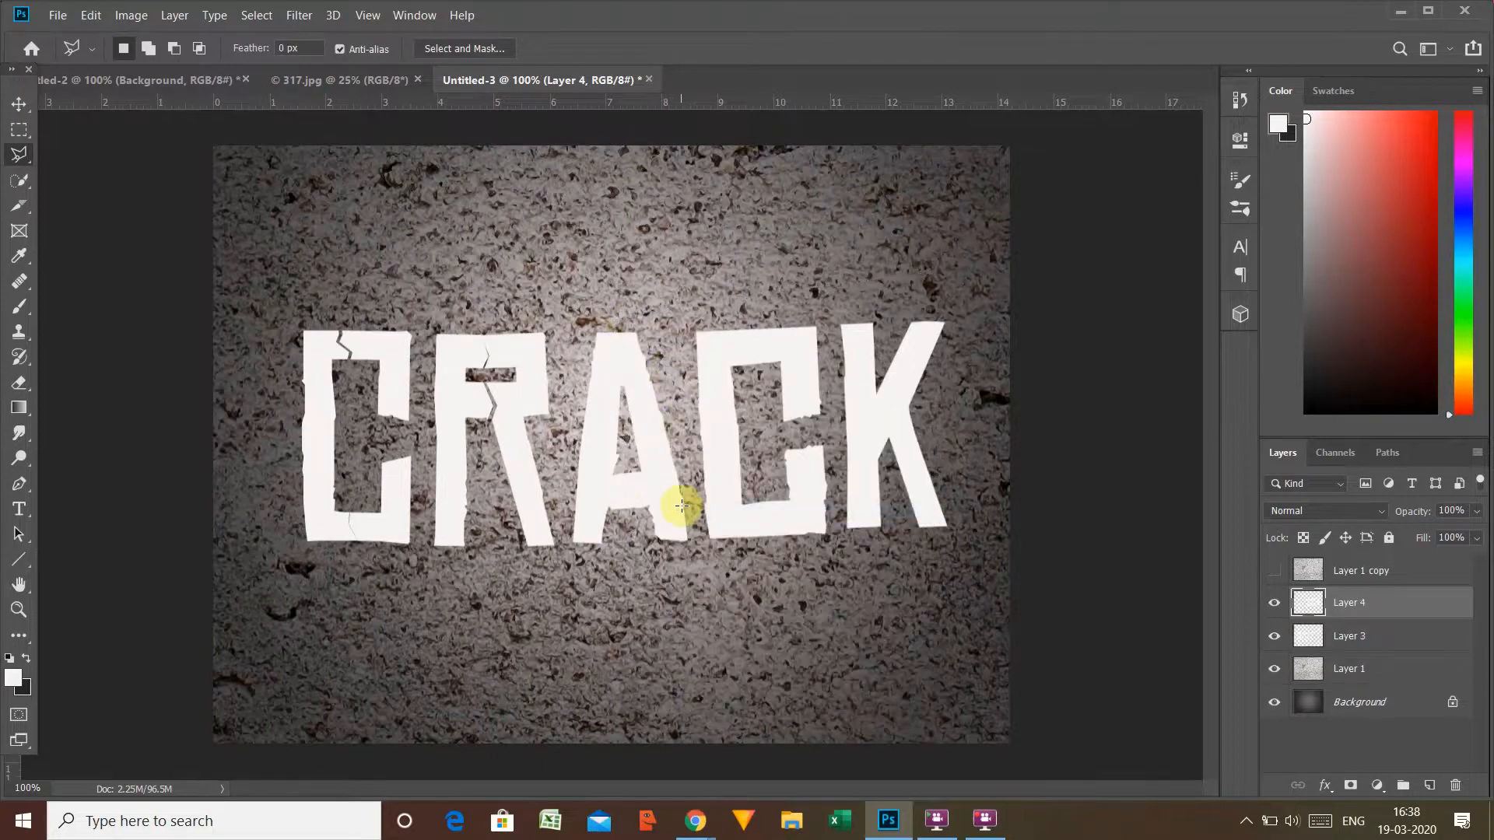
Step: Rotate the cut piece about 1.4° around a pivot at the base of the A, and merge it with Layer 3
key("ctrl+t")
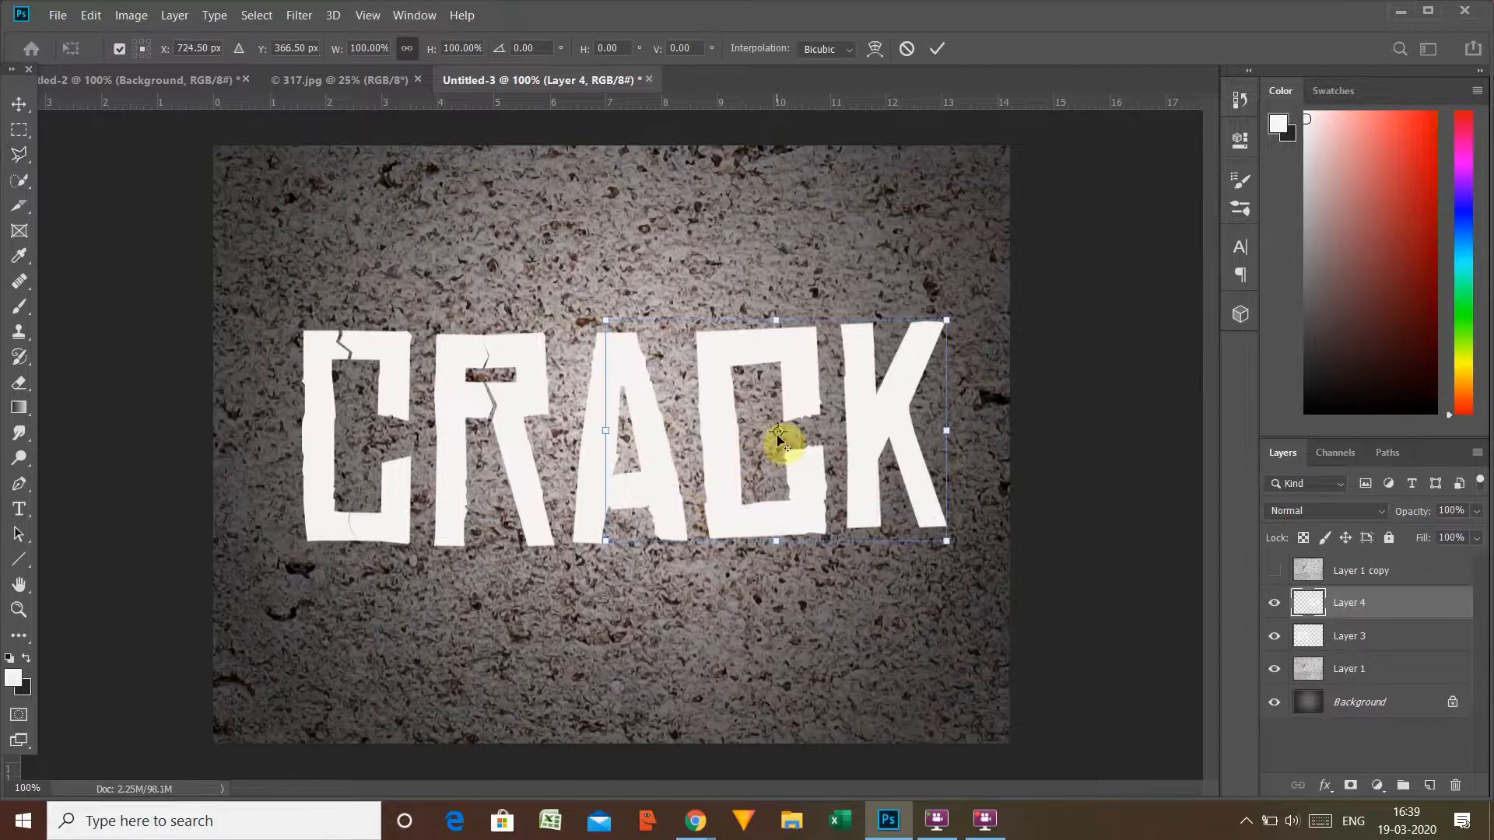
left_click_drag(779, 432, 617, 535)
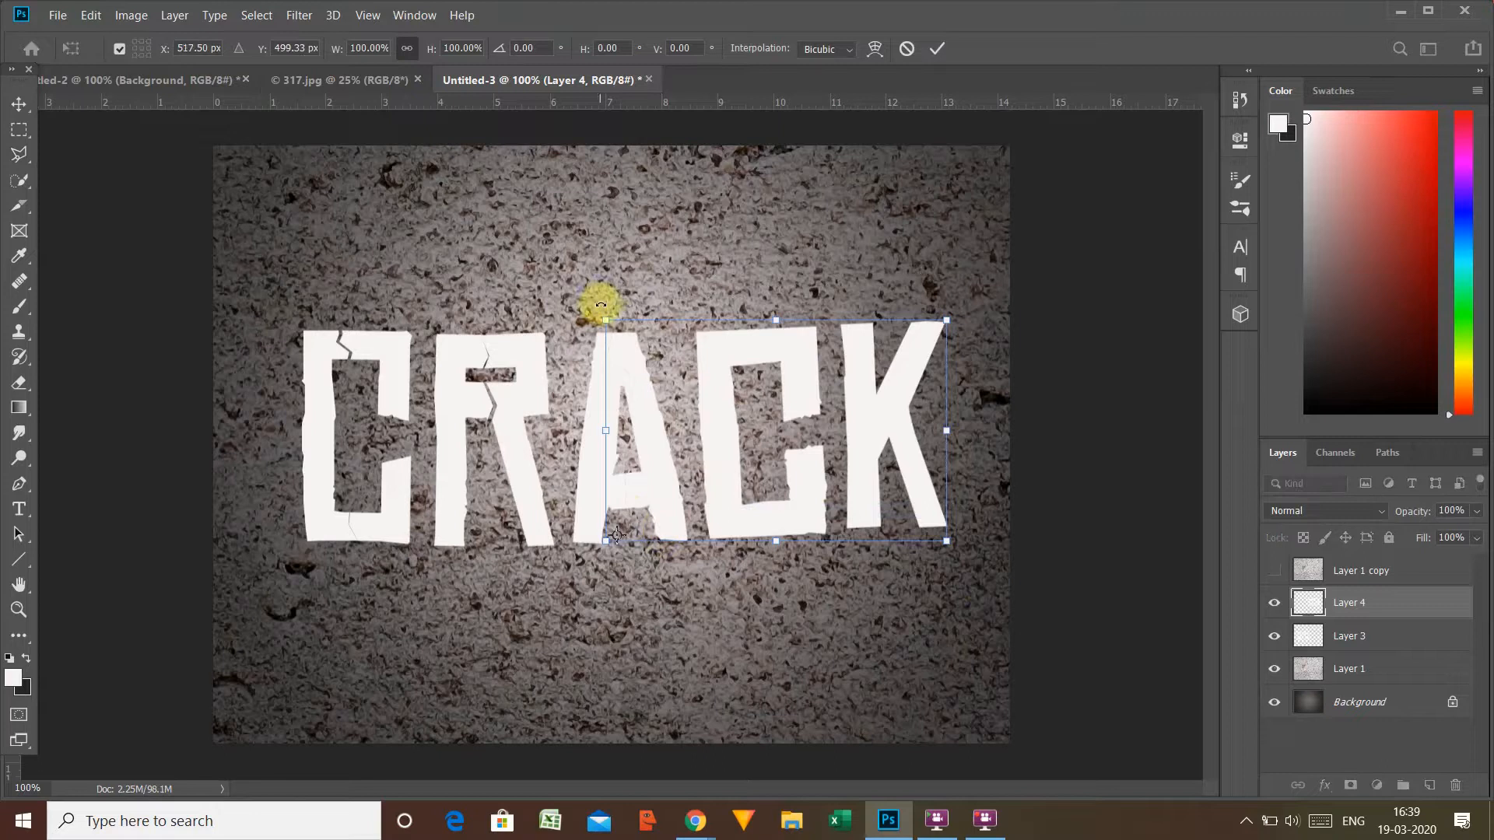
left_click_drag(600, 304, 606, 303)
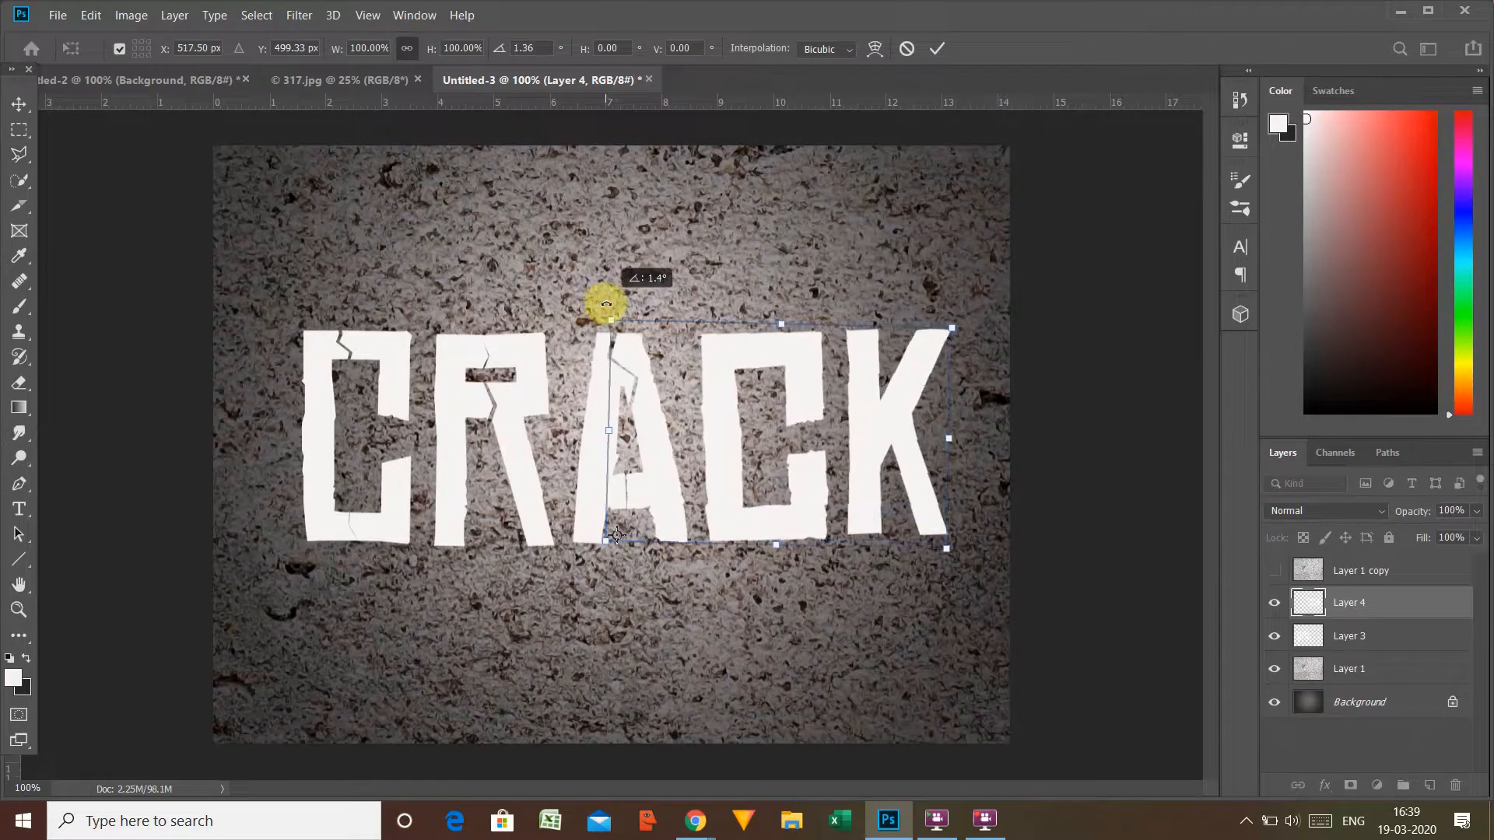
left_click_drag(606, 304, 607, 303)
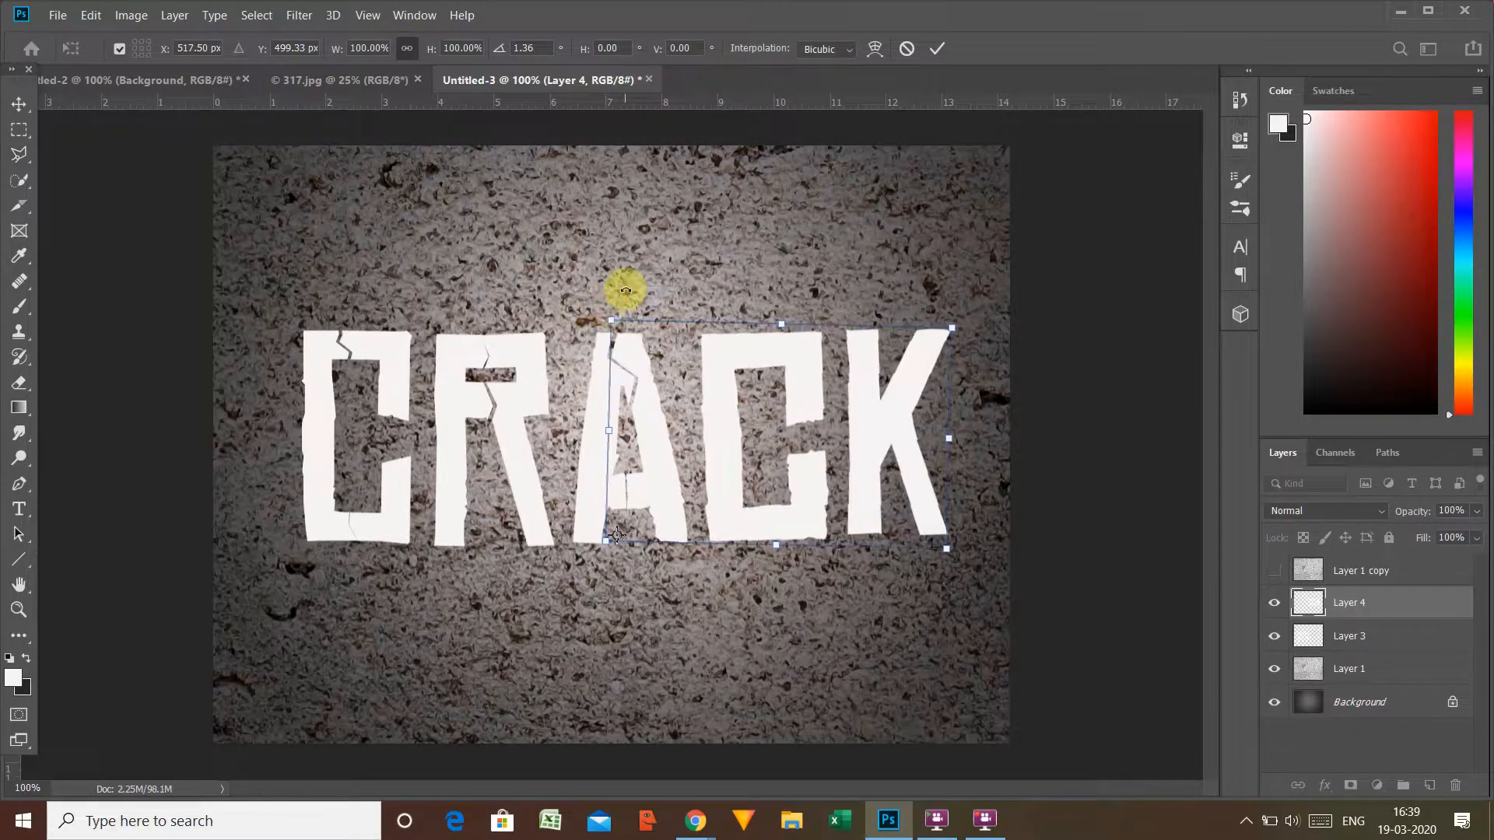
key("Return")
key("l")
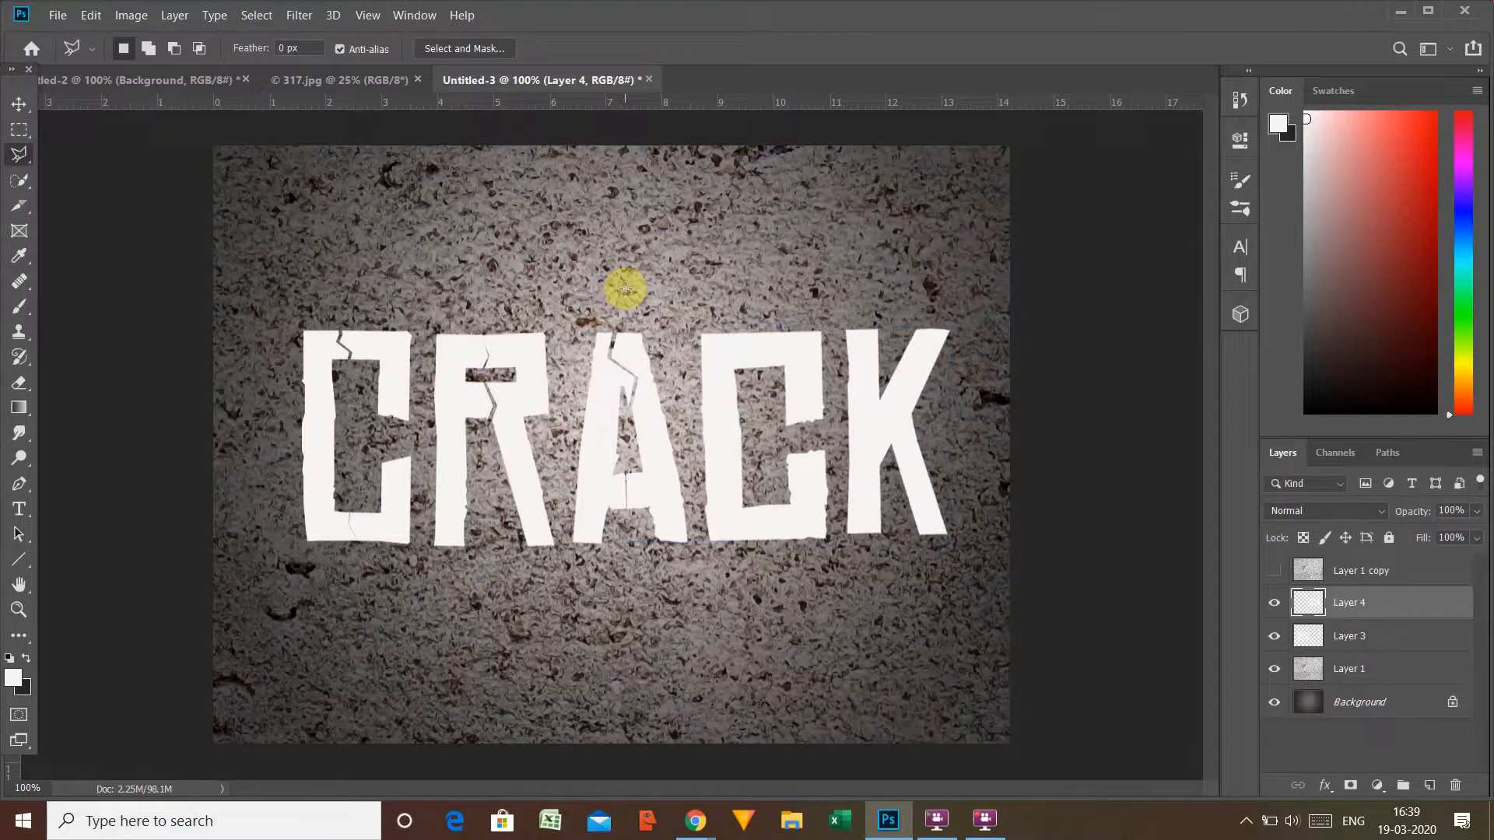
left_click(1348, 637, "ctrl")
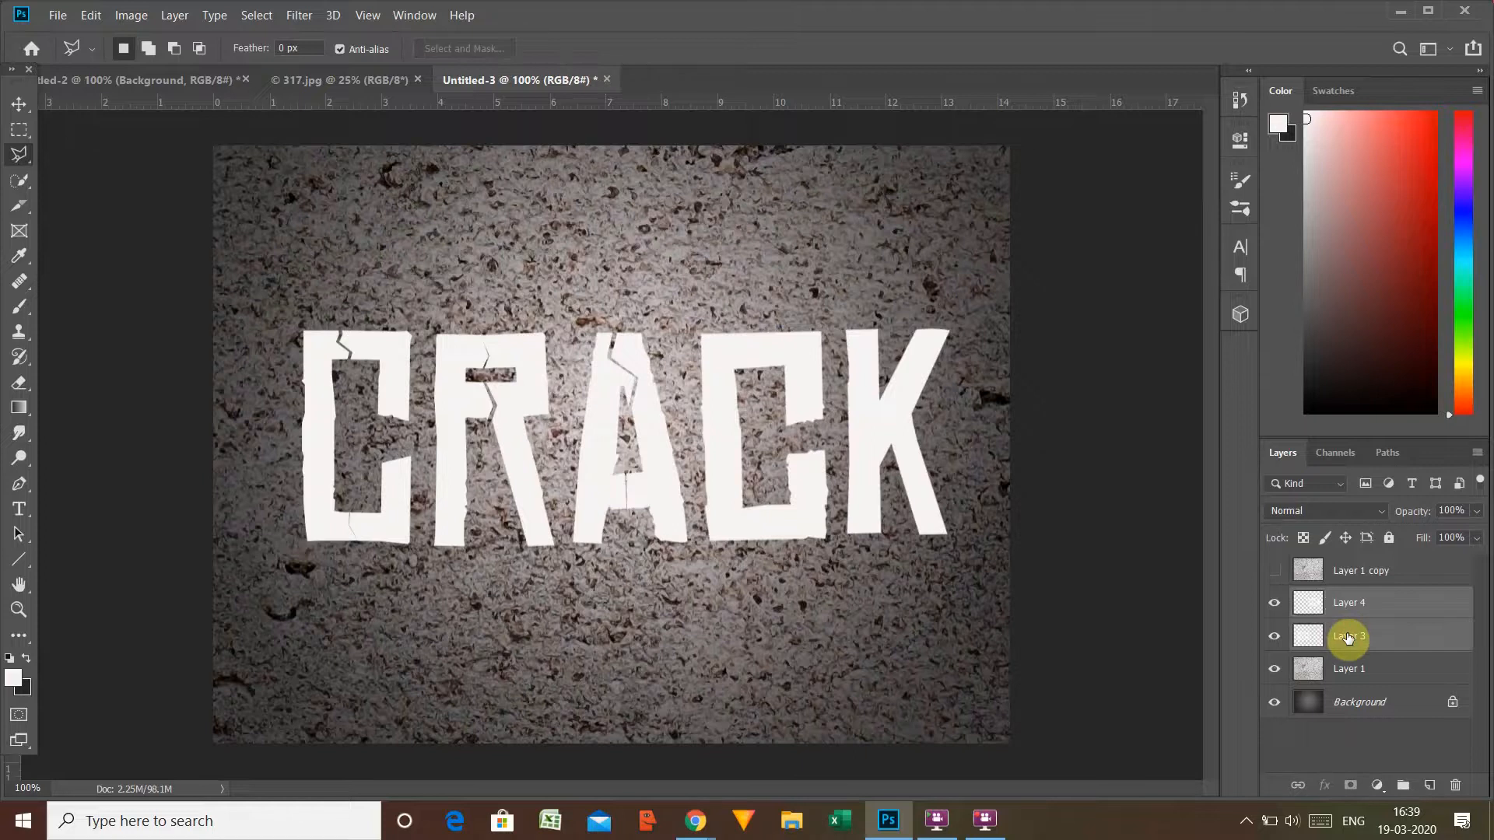
key("ctrl+e")
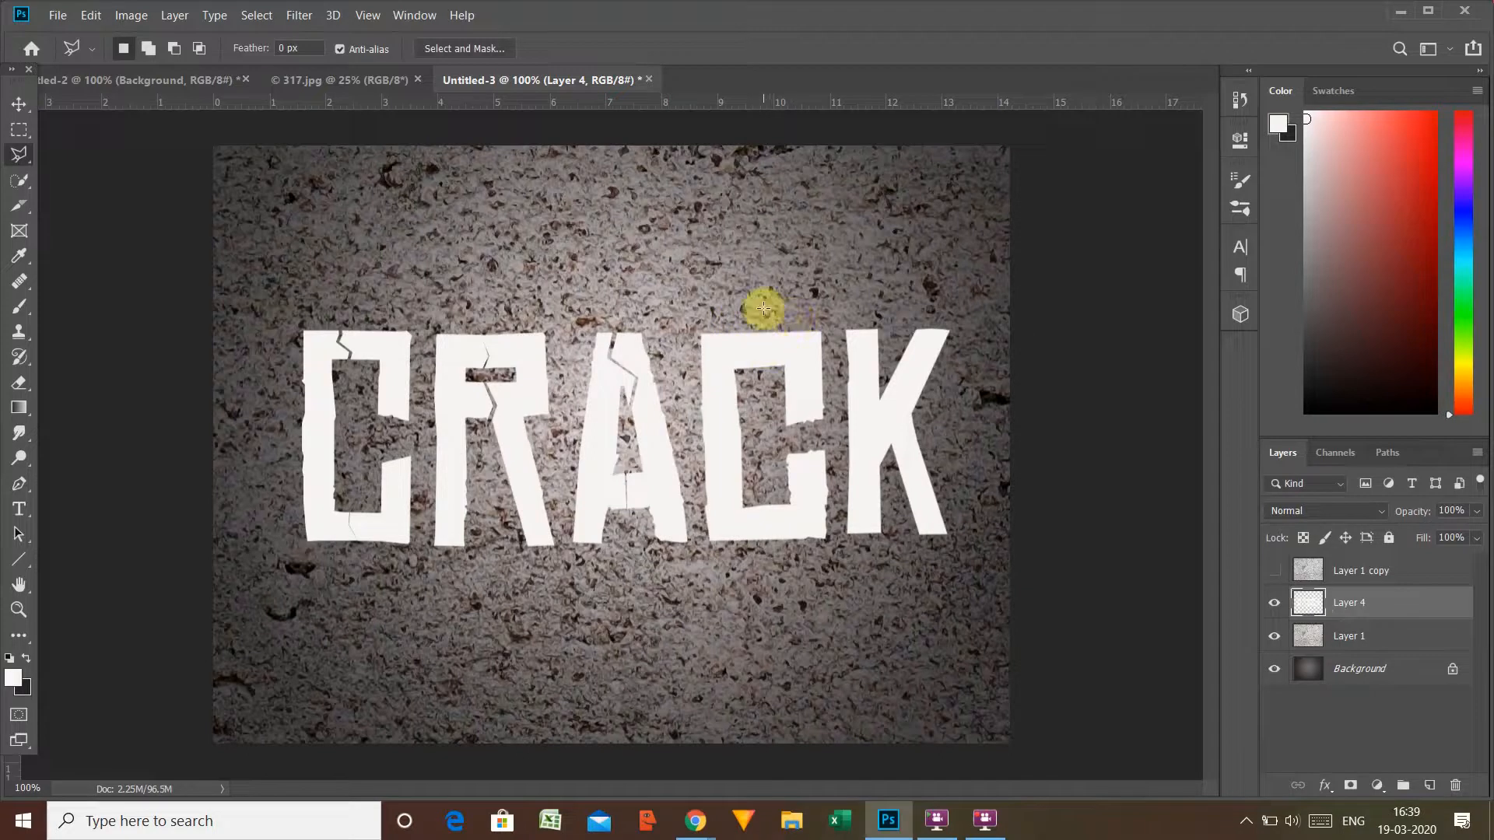
Step: Outline the text from a jagged line down through the second C to beyond the K, and cut that selection to a new layer
left_click(754, 350)
left_click(777, 358)
left_click(763, 394)
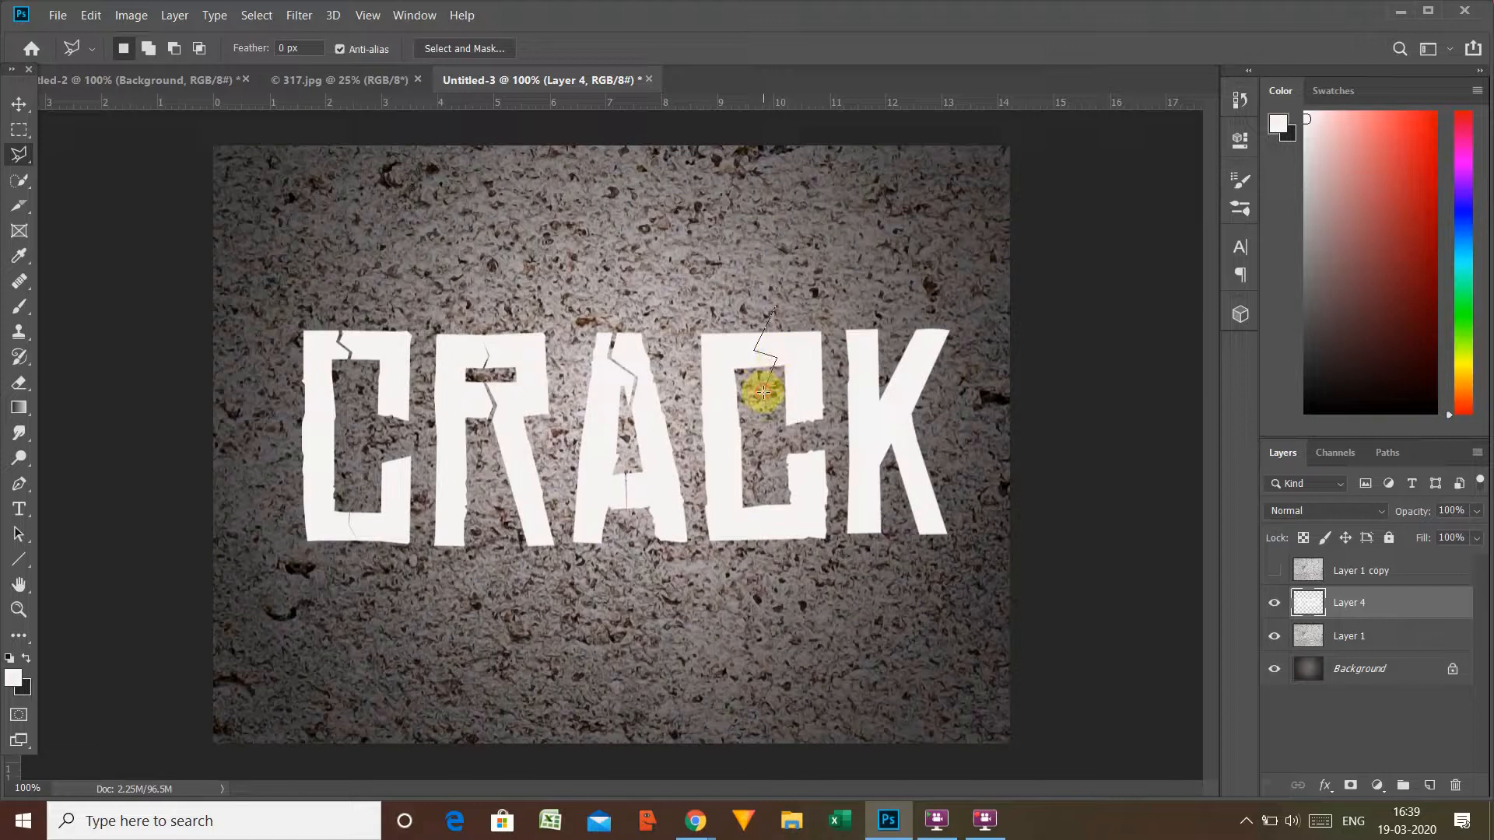
left_click(761, 484)
left_click(777, 520)
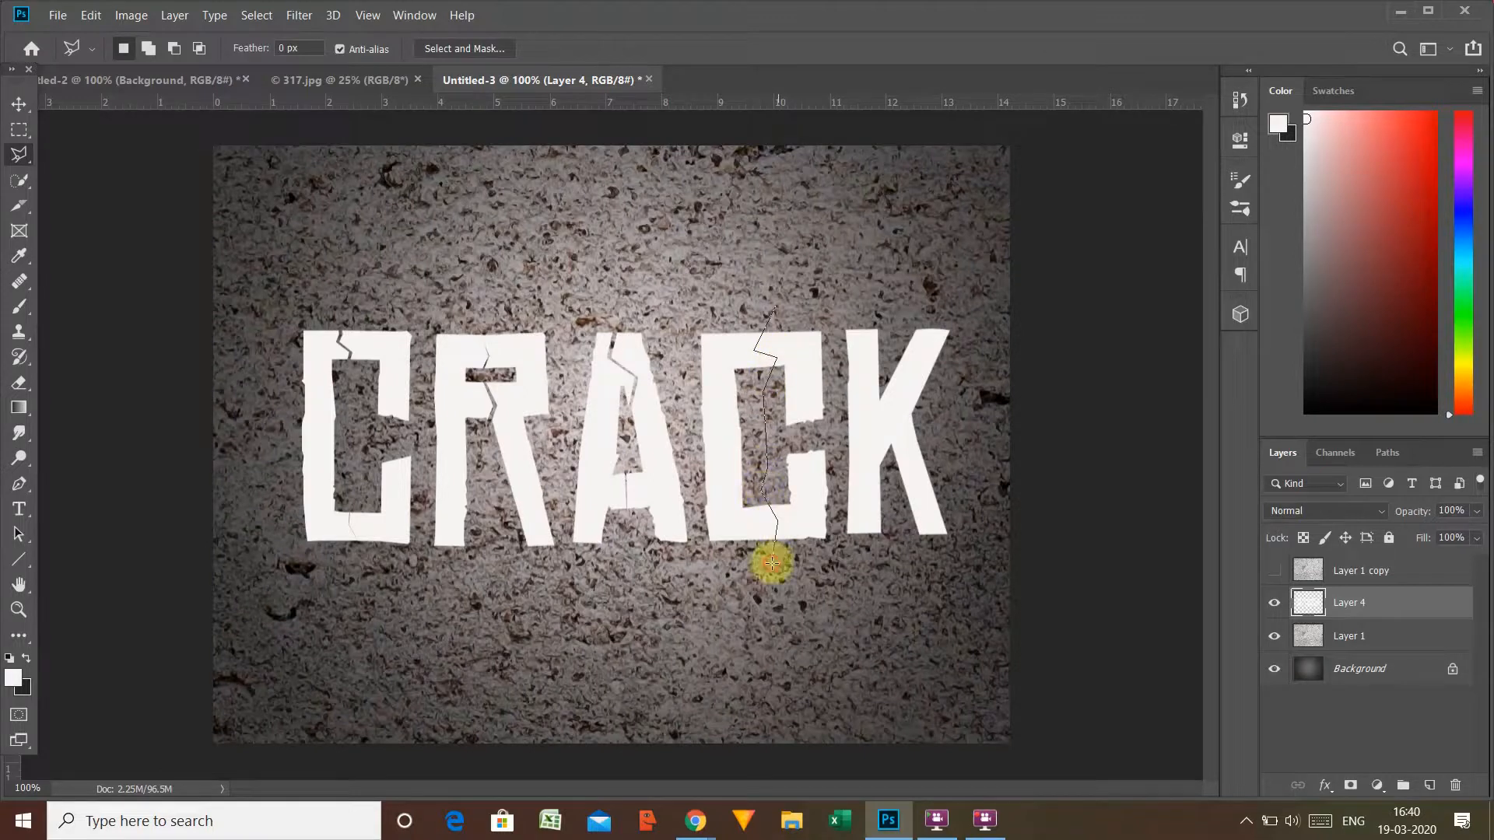
left_click(771, 562)
left_click(951, 577)
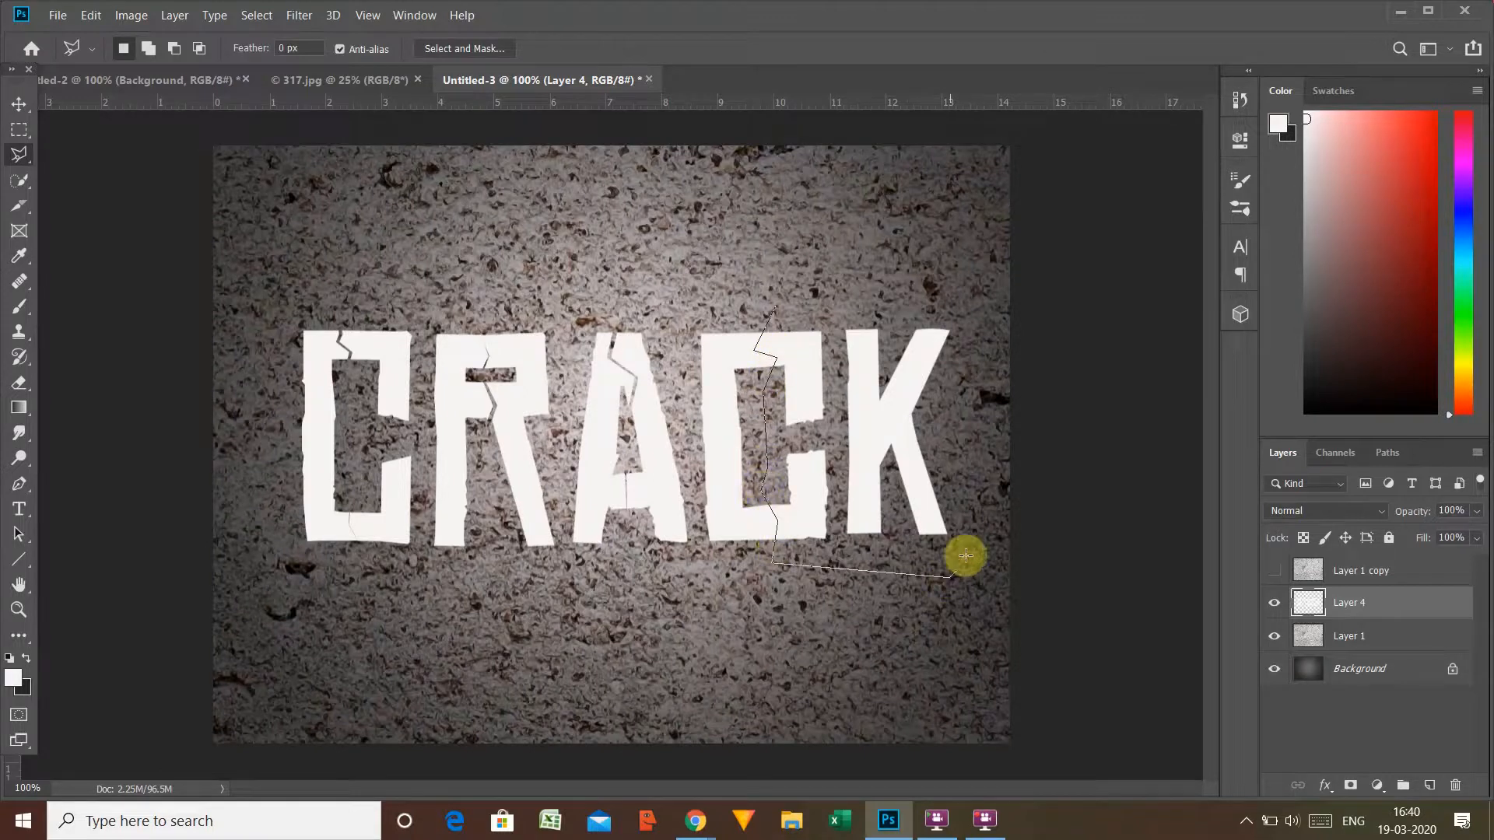
left_click(983, 298)
left_click(799, 284)
left_click(777, 303)
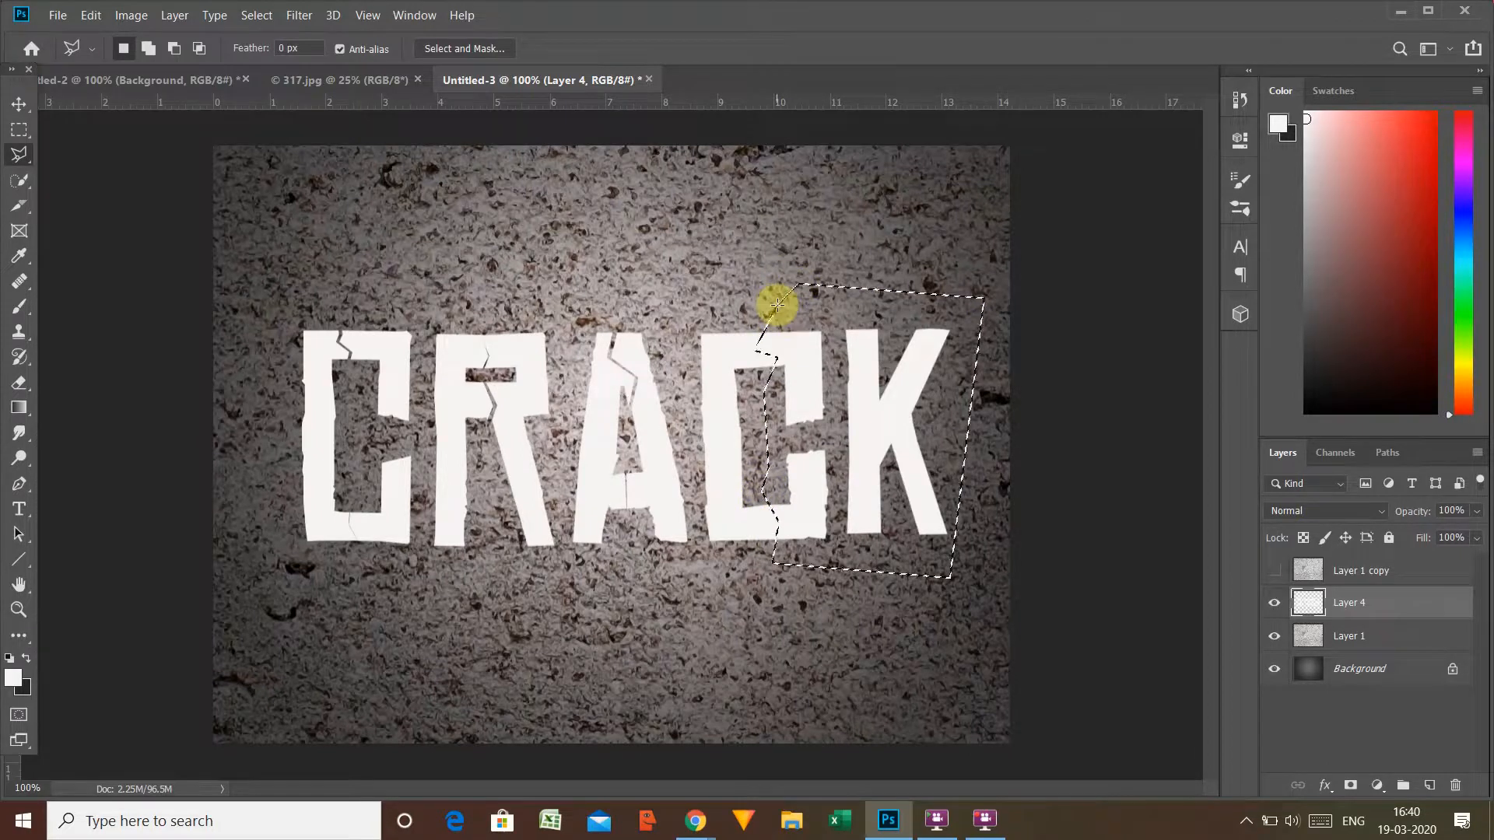
right_click(812, 374)
left_click(867, 520)
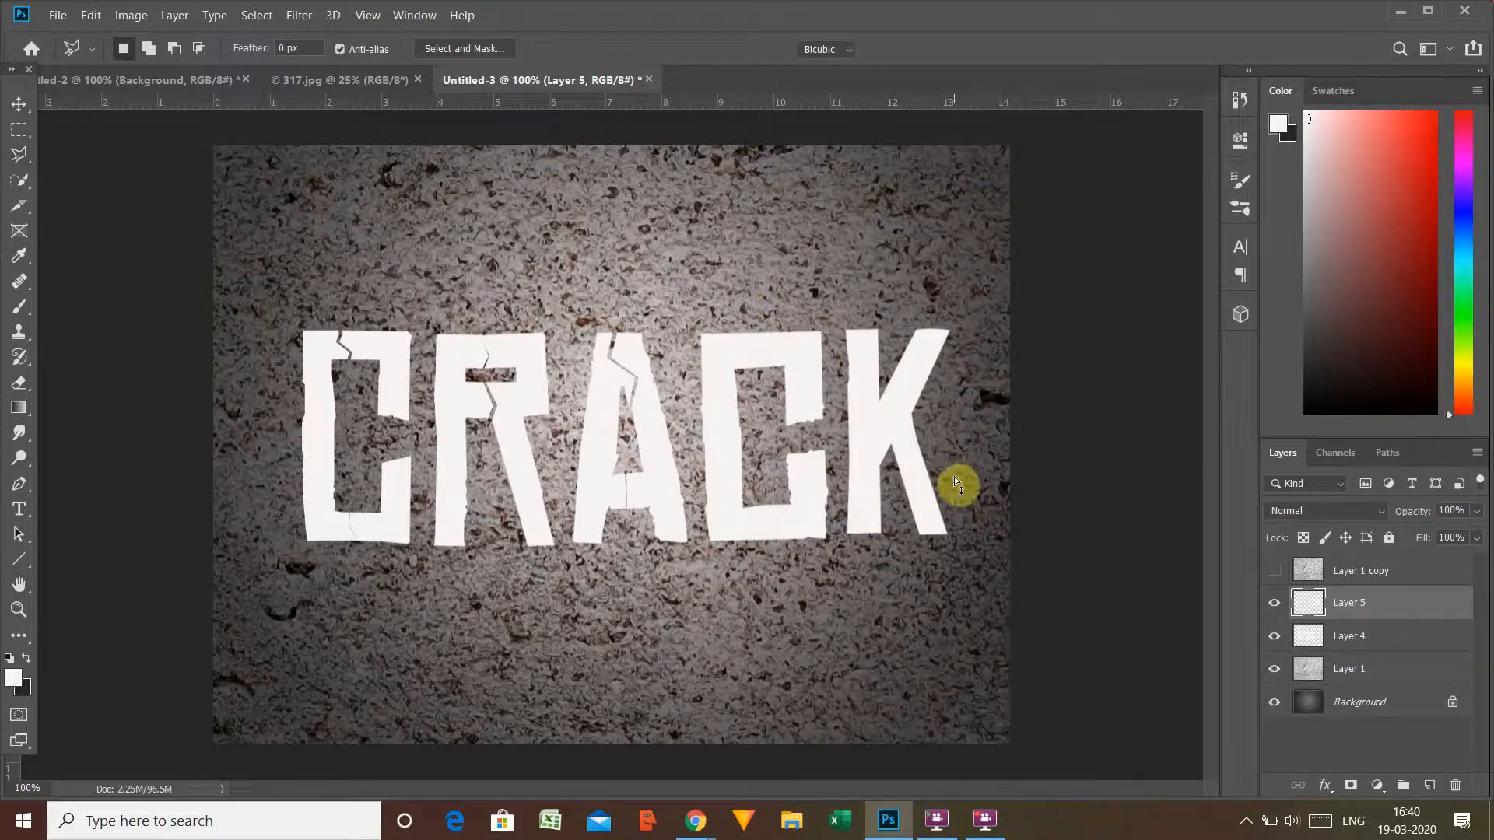
Step: Rotate the cut piece slightly counter-clockwise around a pivot at the top of the second C, and merge it with Layer 4
key("ctrl+t")
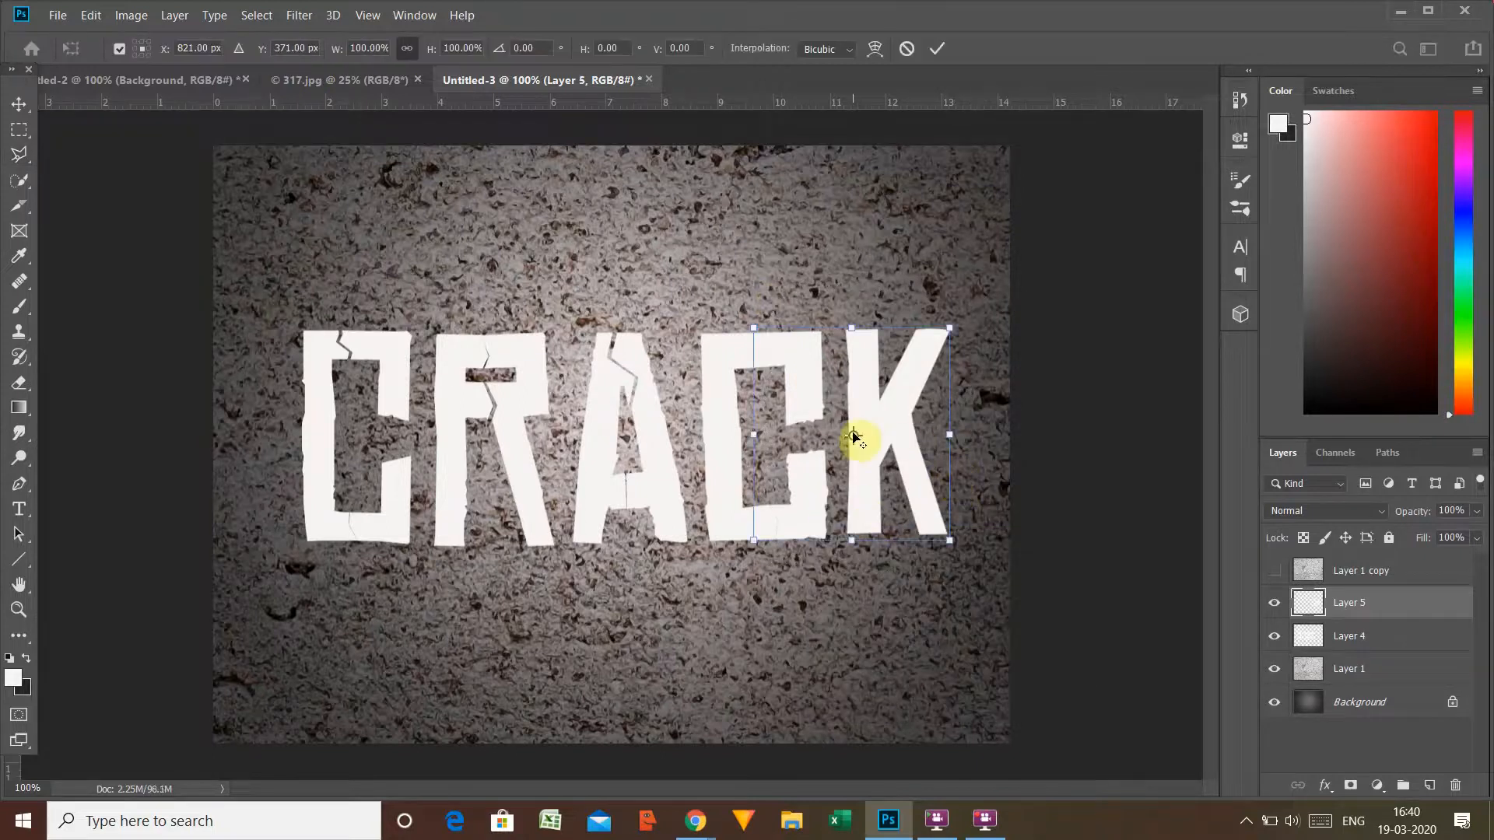
left_click_drag(854, 436, 739, 317)
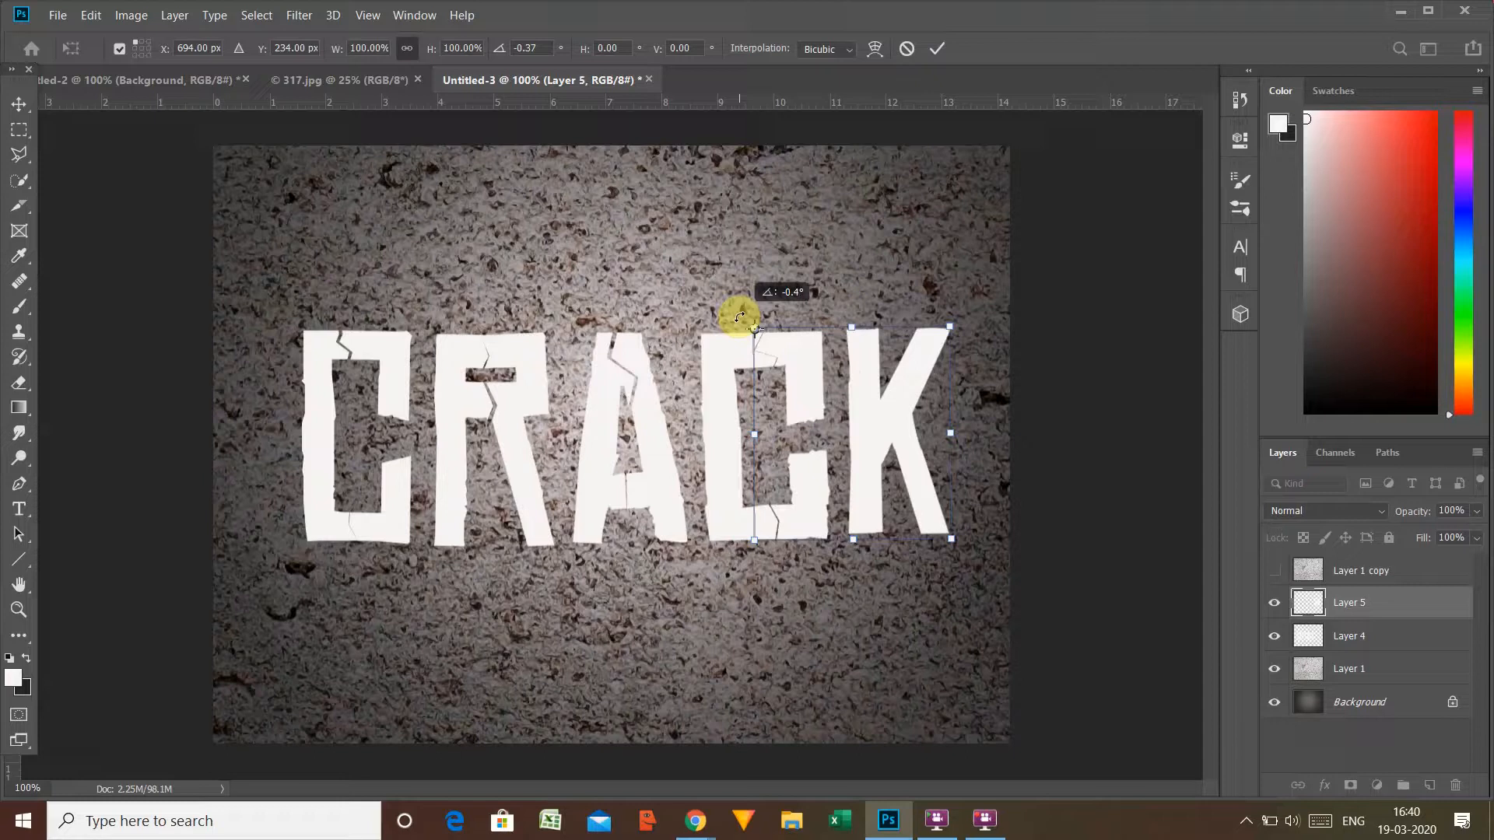
left_click_drag(740, 317, 740, 318)
key("Return")
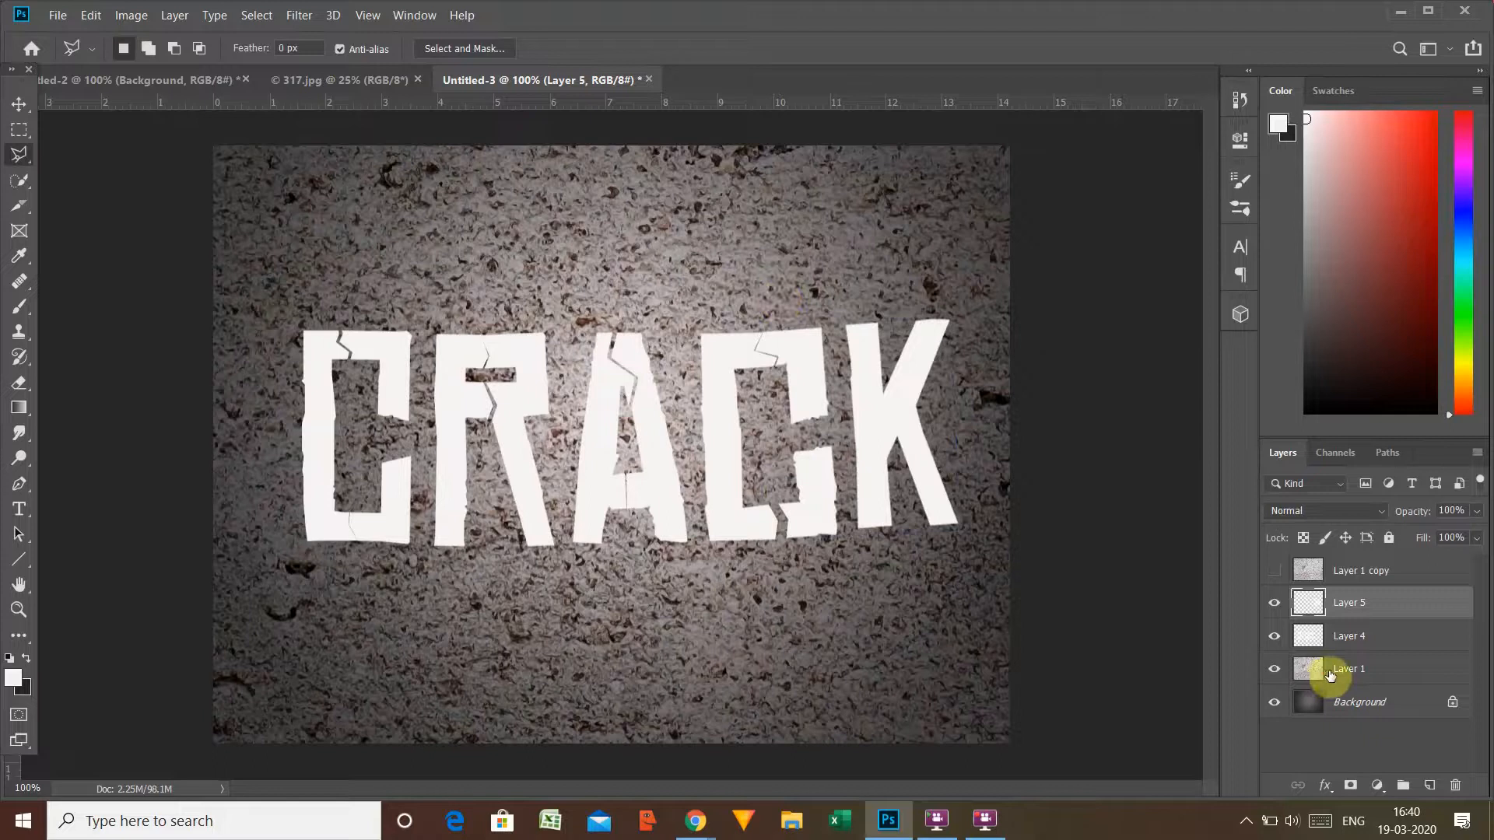
left_click(1350, 639, "ctrl")
key("ctrl+e")
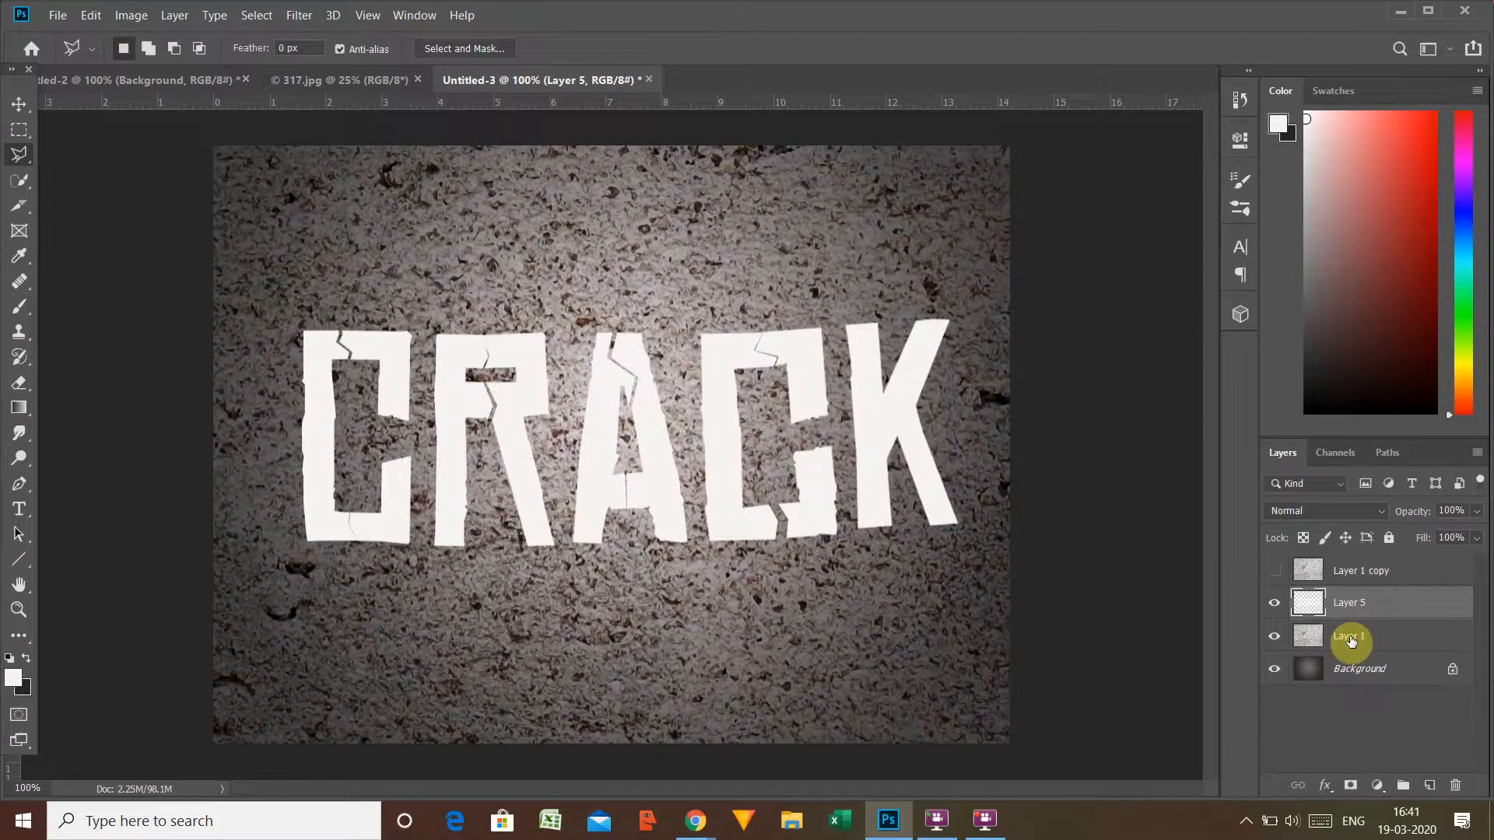
Step: Outline the outer part of the K along a jagged line through the letter, and cut that selection to a new layer
left_click(896, 302)
left_click(887, 340)
left_click(918, 375)
left_click(902, 472)
left_click(905, 554)
left_click(986, 552)
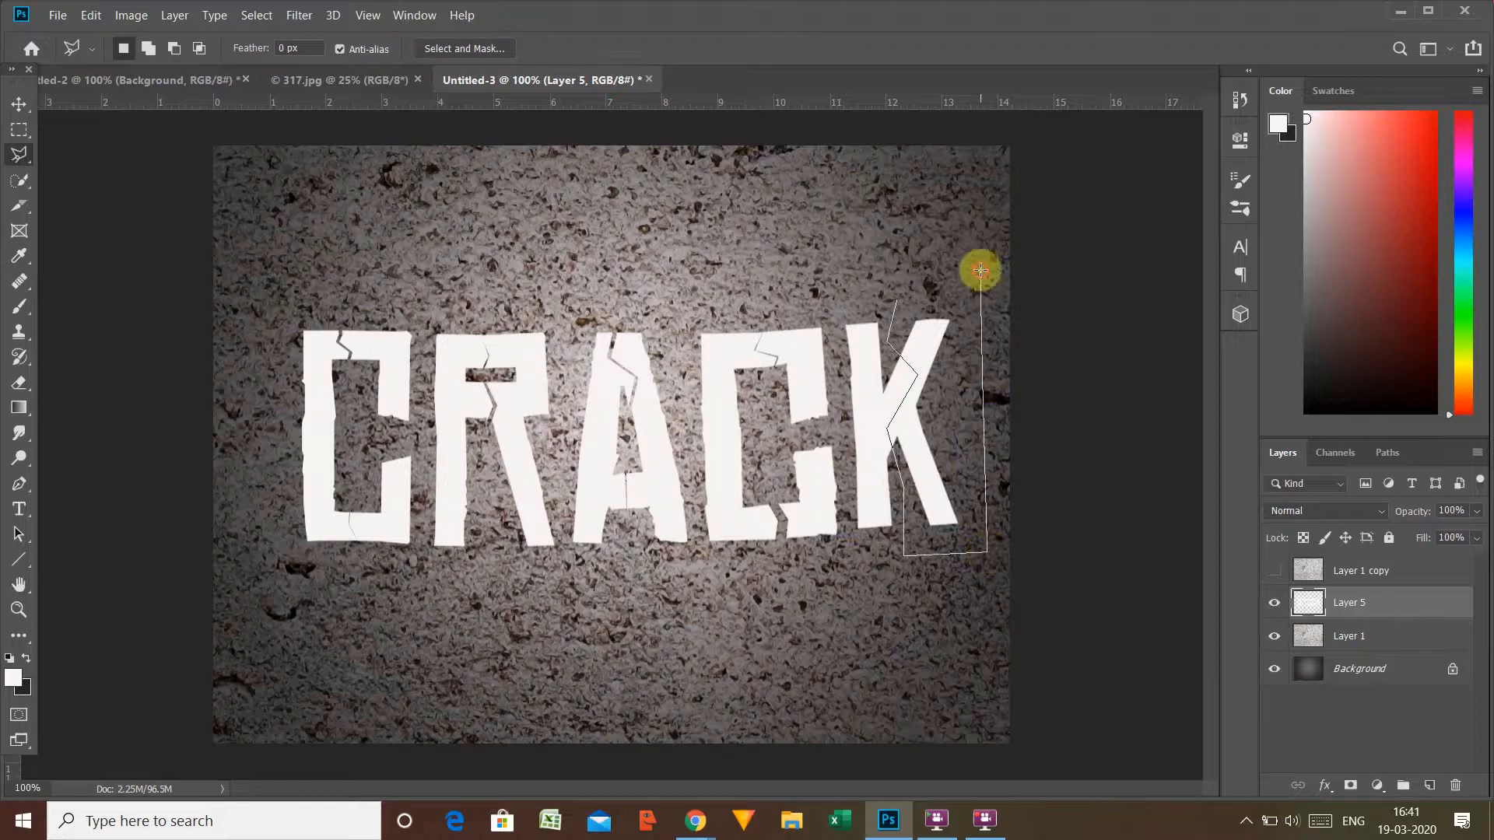
left_click(980, 271)
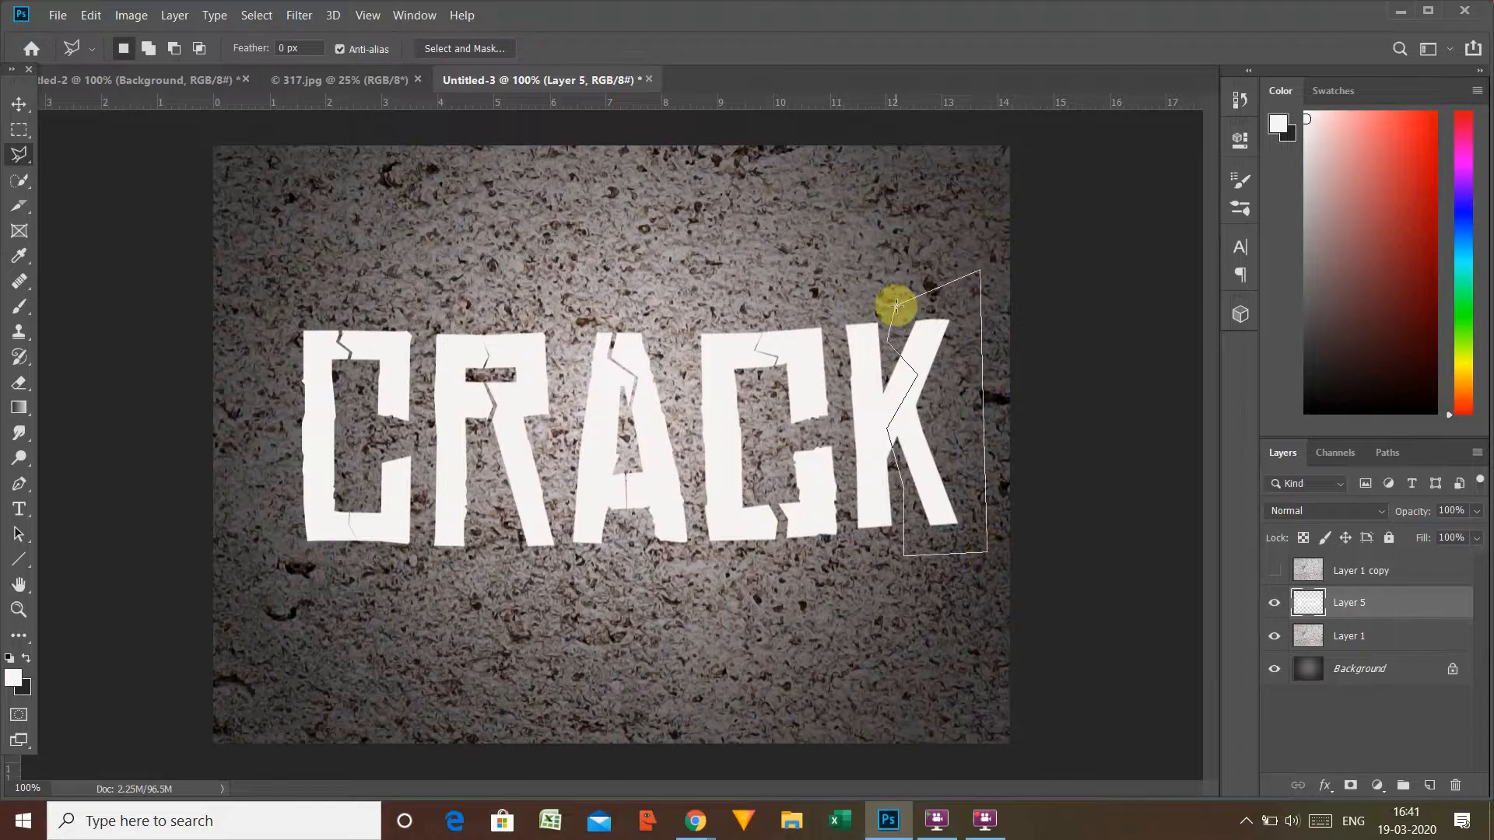
left_click(897, 296)
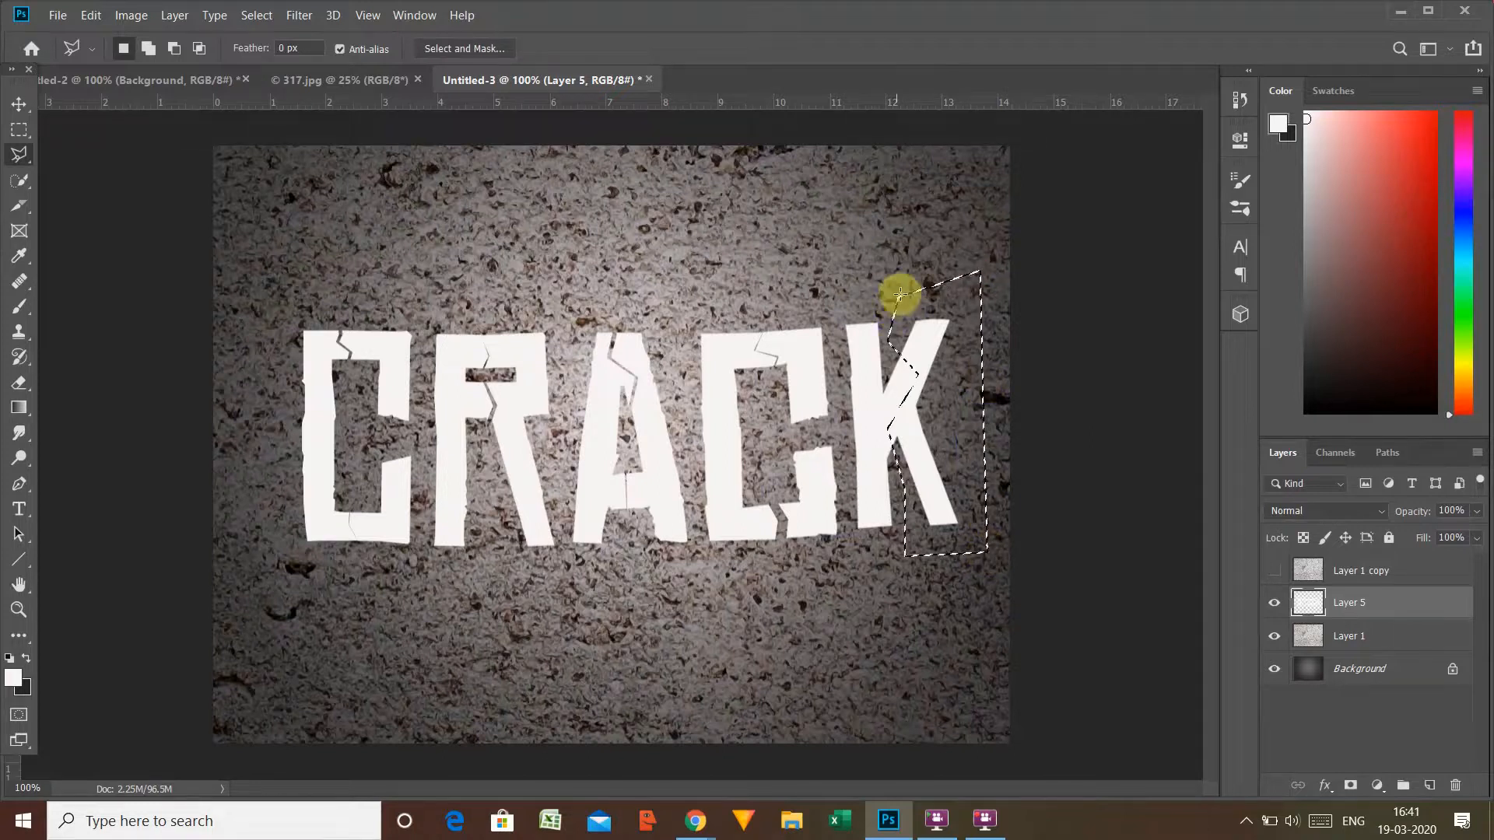
right_click(921, 334)
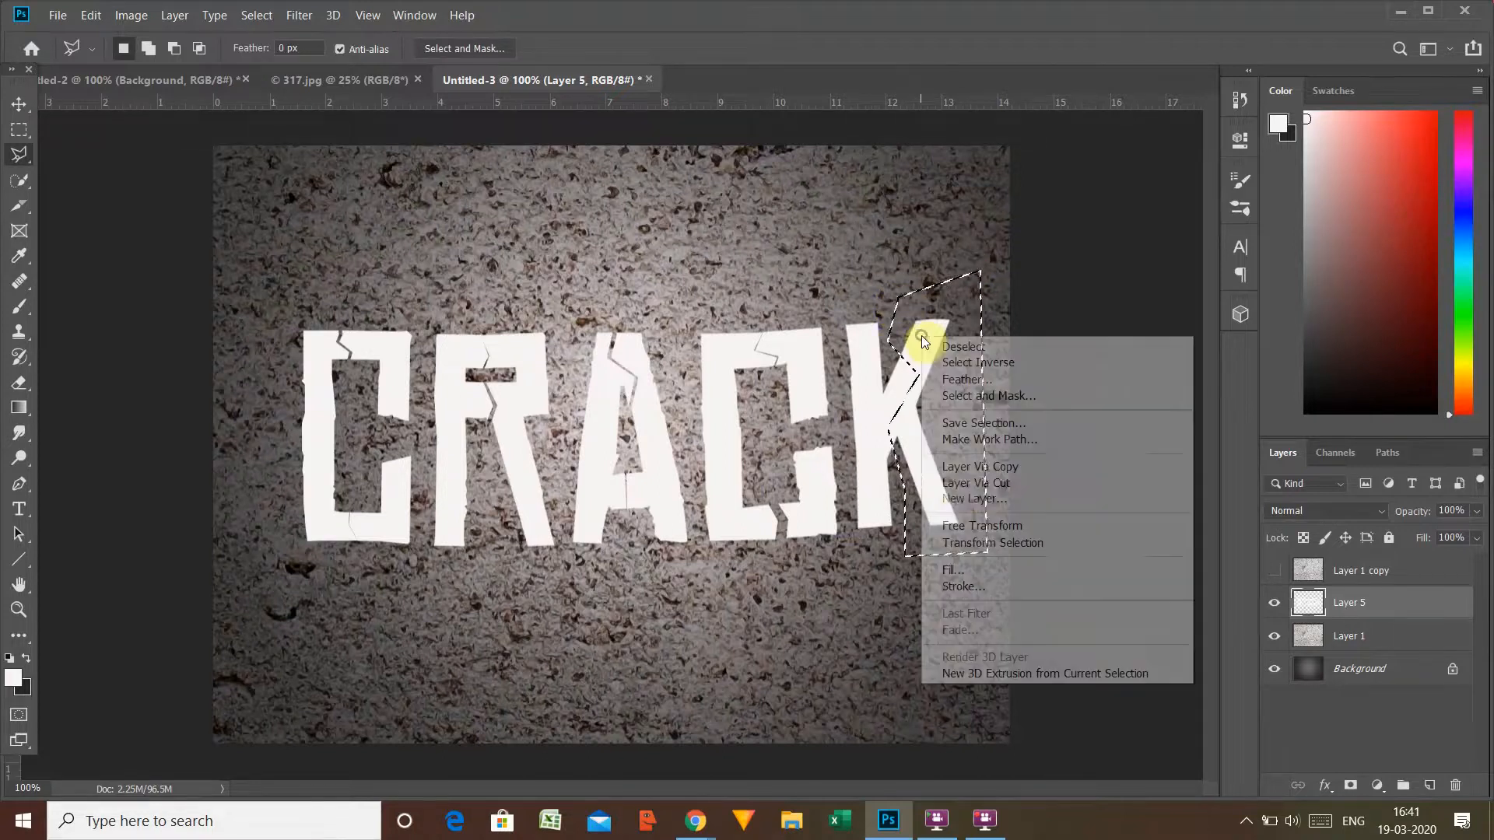
left_click(960, 488)
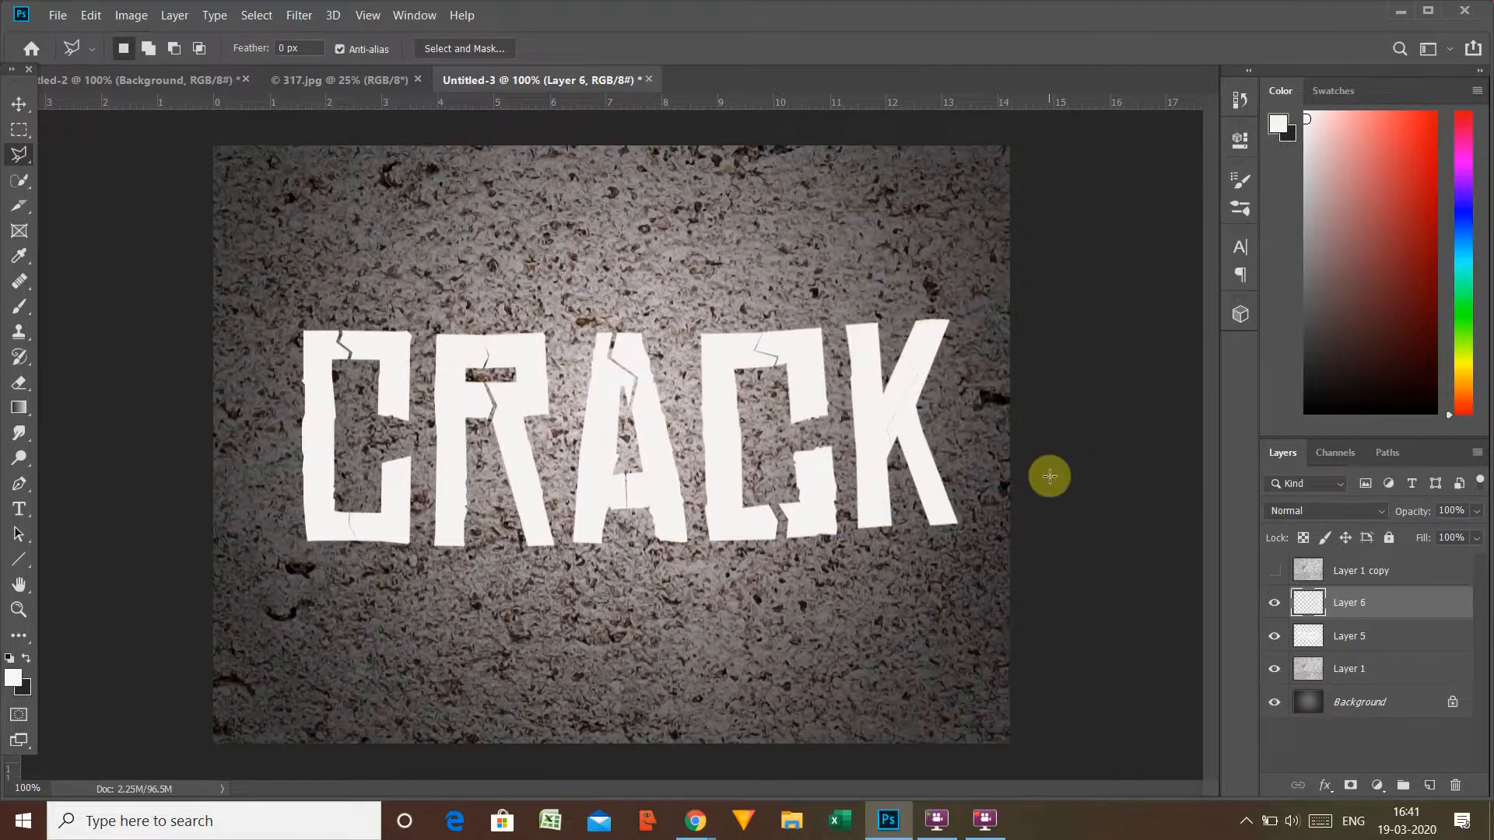
Step: Rotate the cut K piece about 2.5° around a pivot at the base of the K's stem, and merge it with Layer 5
key("ctrl+t")
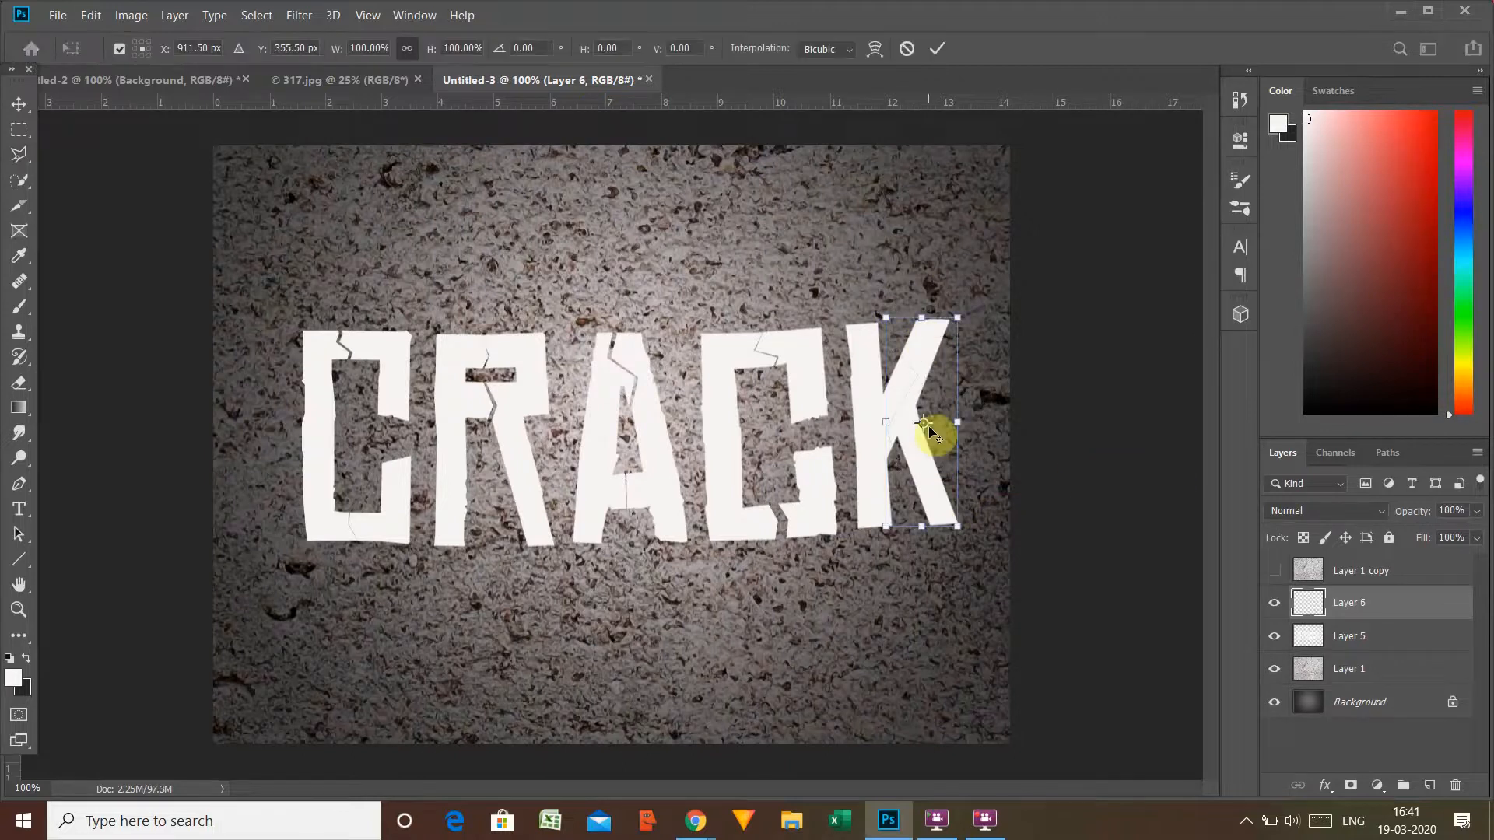
left_click_drag(928, 430, 900, 527)
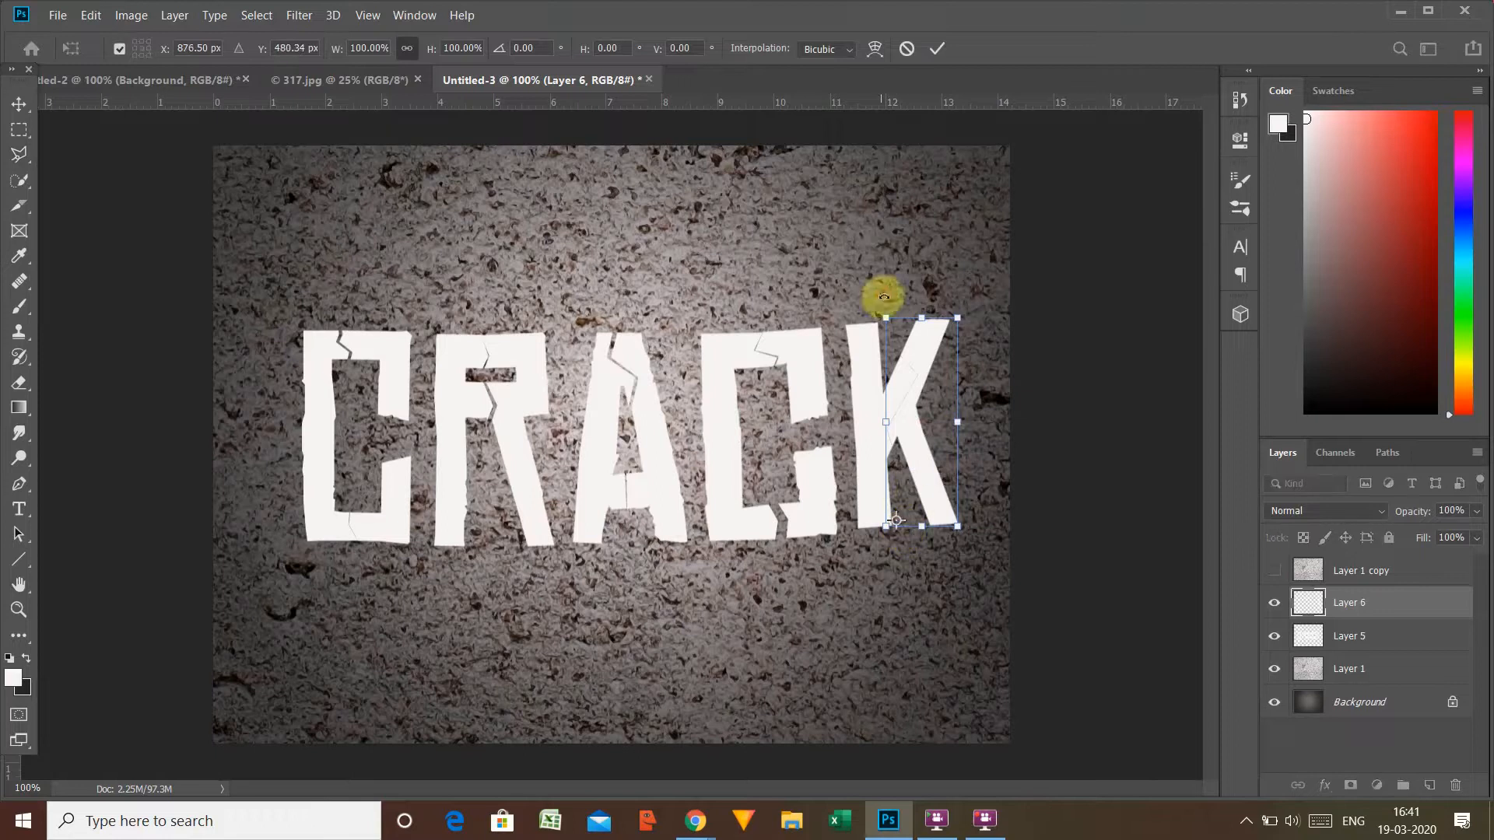
left_click_drag(884, 297, 890, 300)
left_click_drag(893, 521, 866, 531)
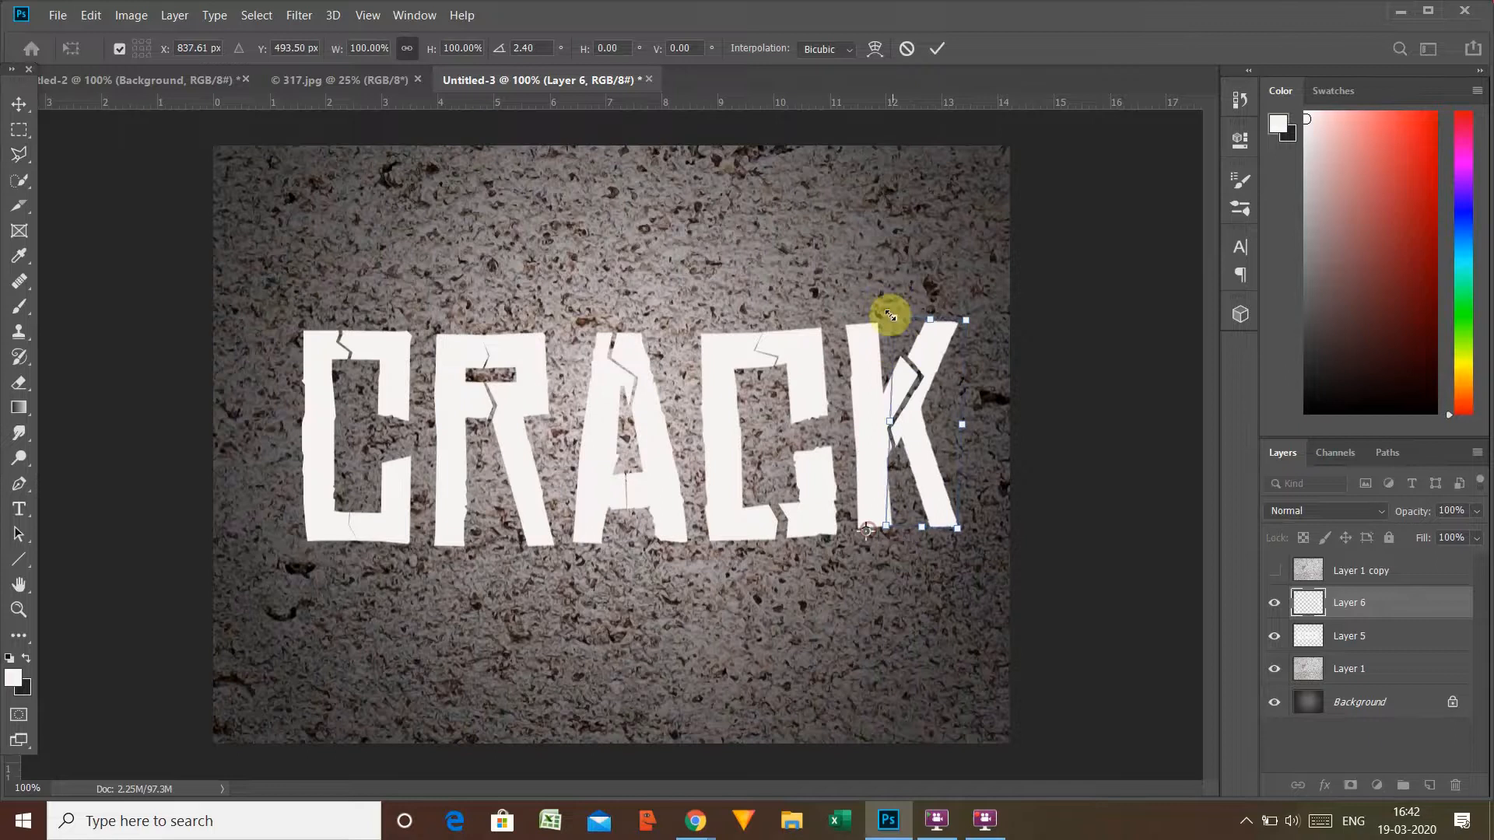
left_click_drag(883, 293, 887, 289)
right_click(886, 301)
left_click(893, 281)
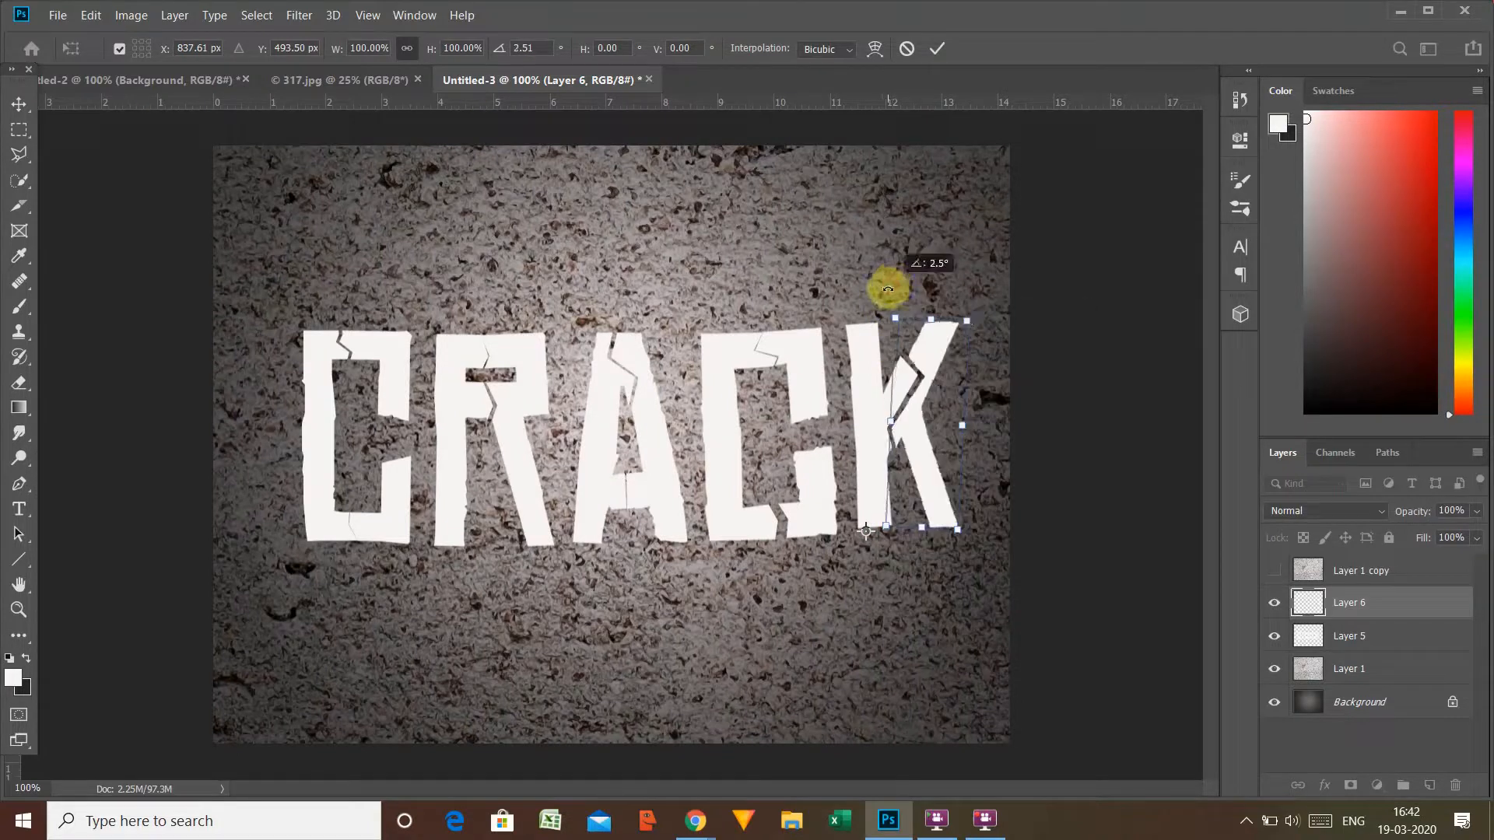
key("Return")
key("l")
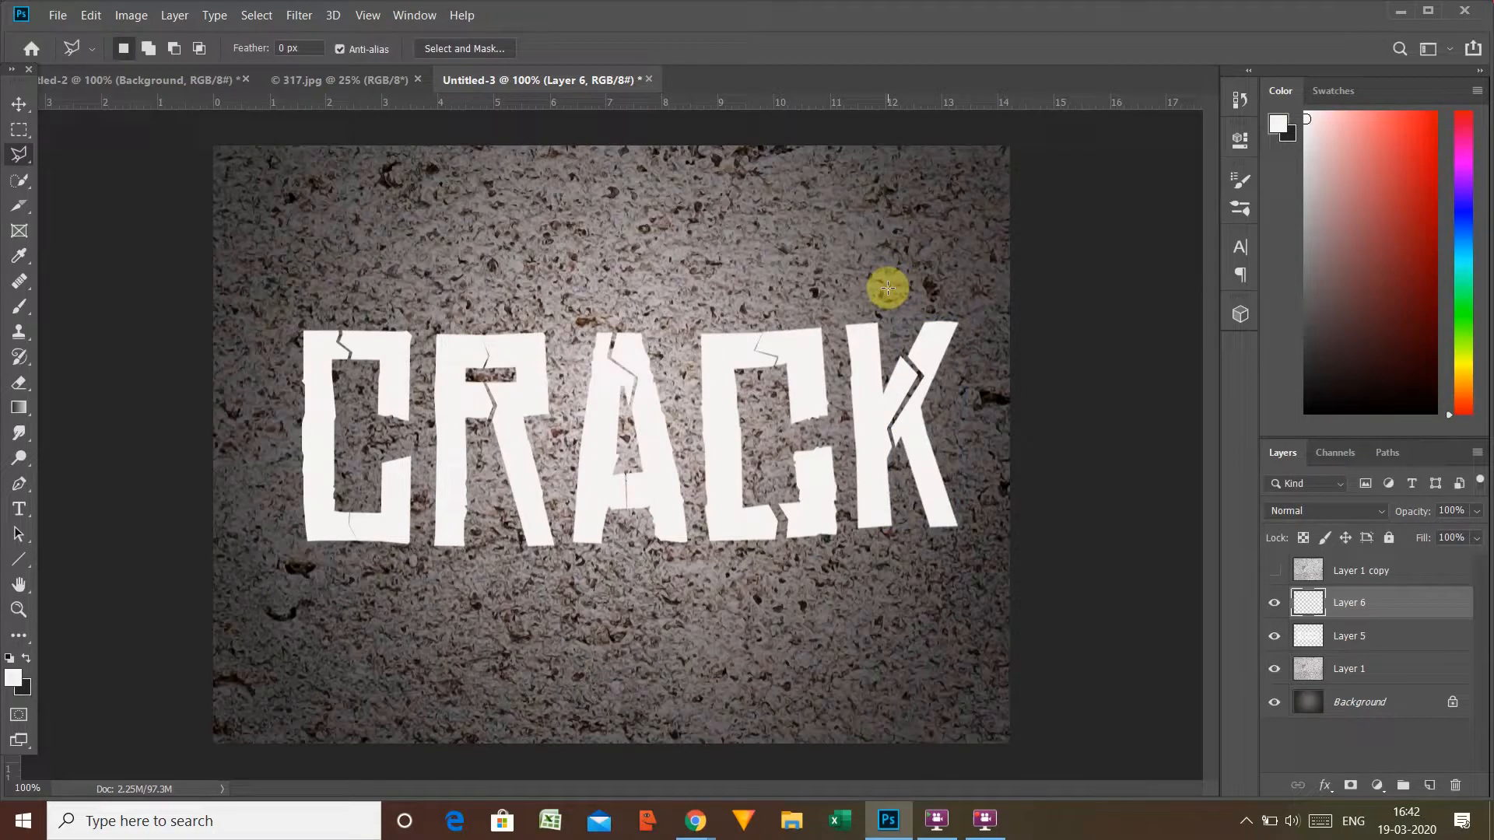
left_click(1338, 638, "ctrl")
key("ctrl+e")
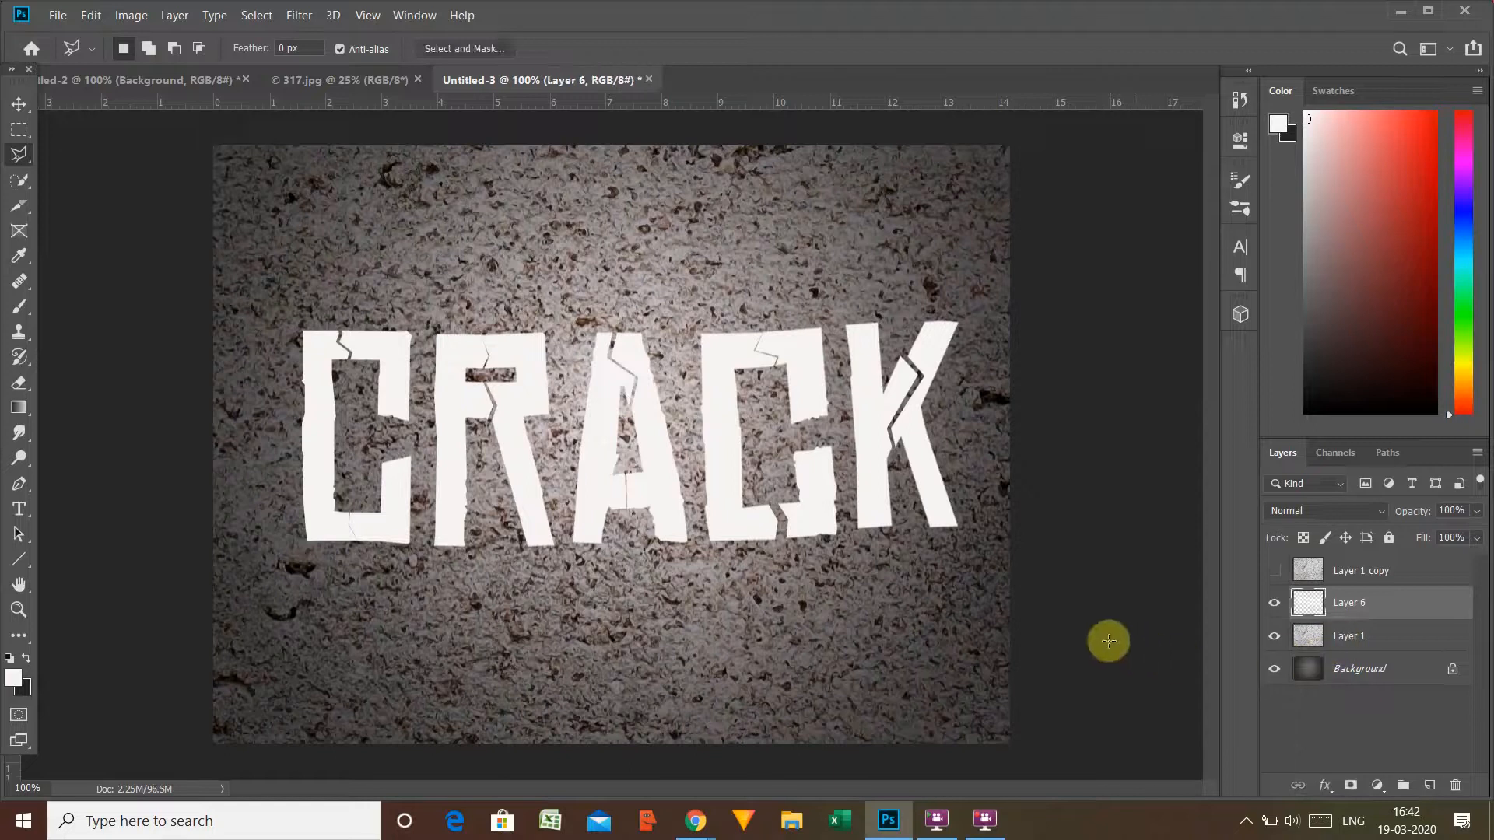
Step: Outline a V-shaped wedge in the top bar of the first C, and cut that selection to a new layer
left_click(351, 319)
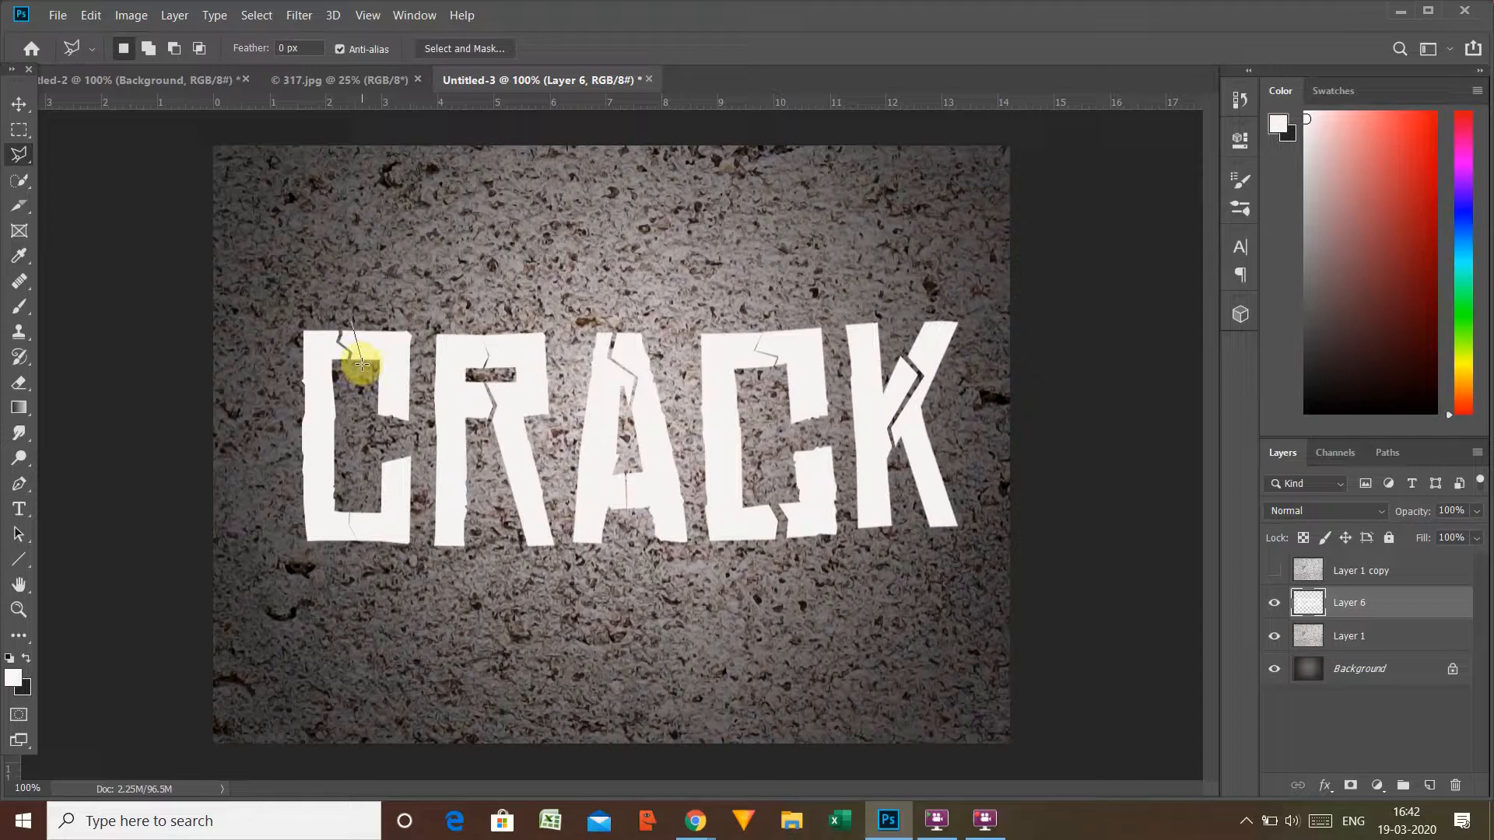
left_click(361, 364)
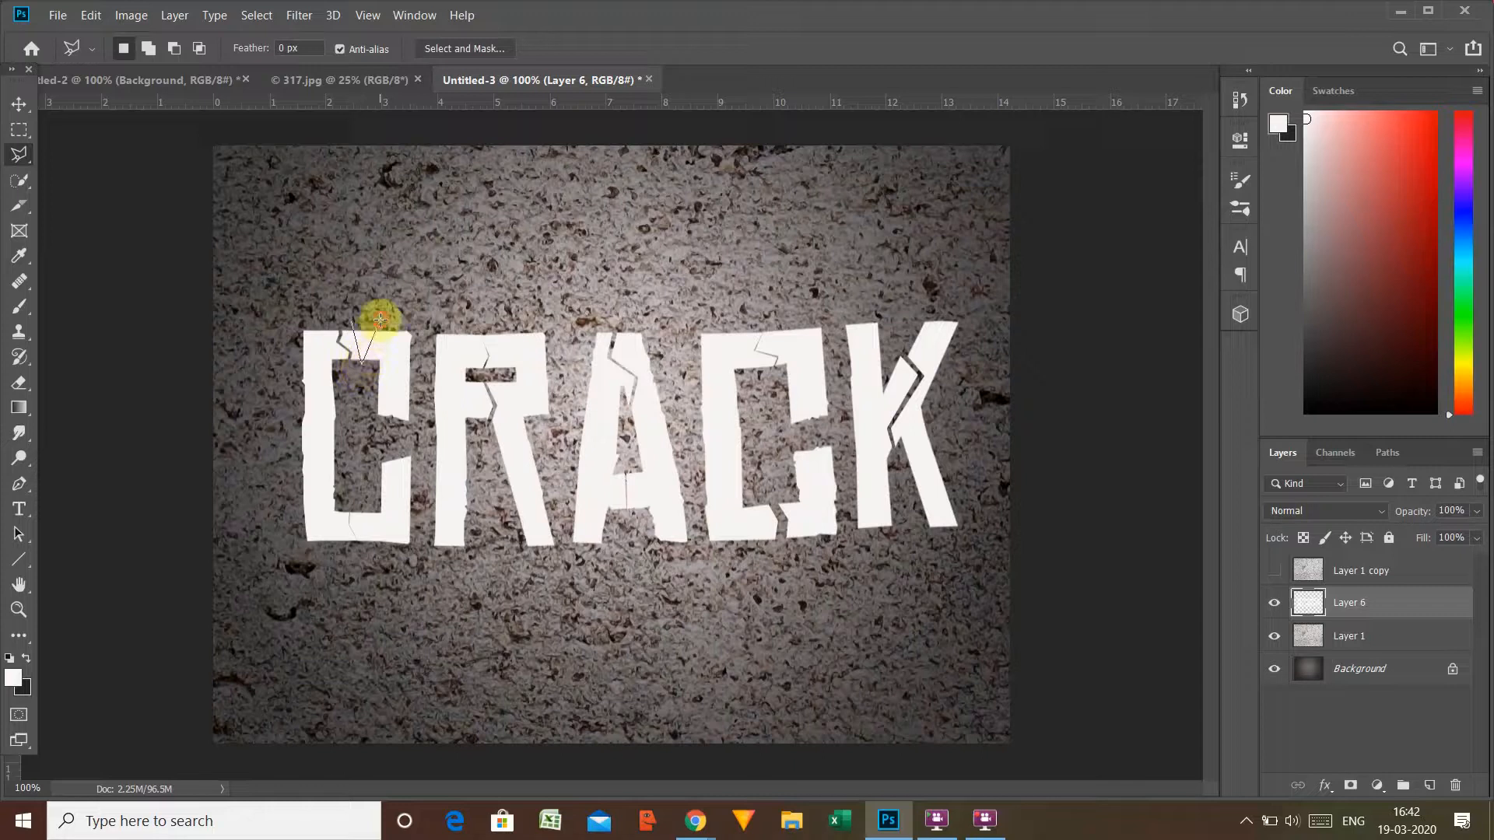
left_click(380, 320)
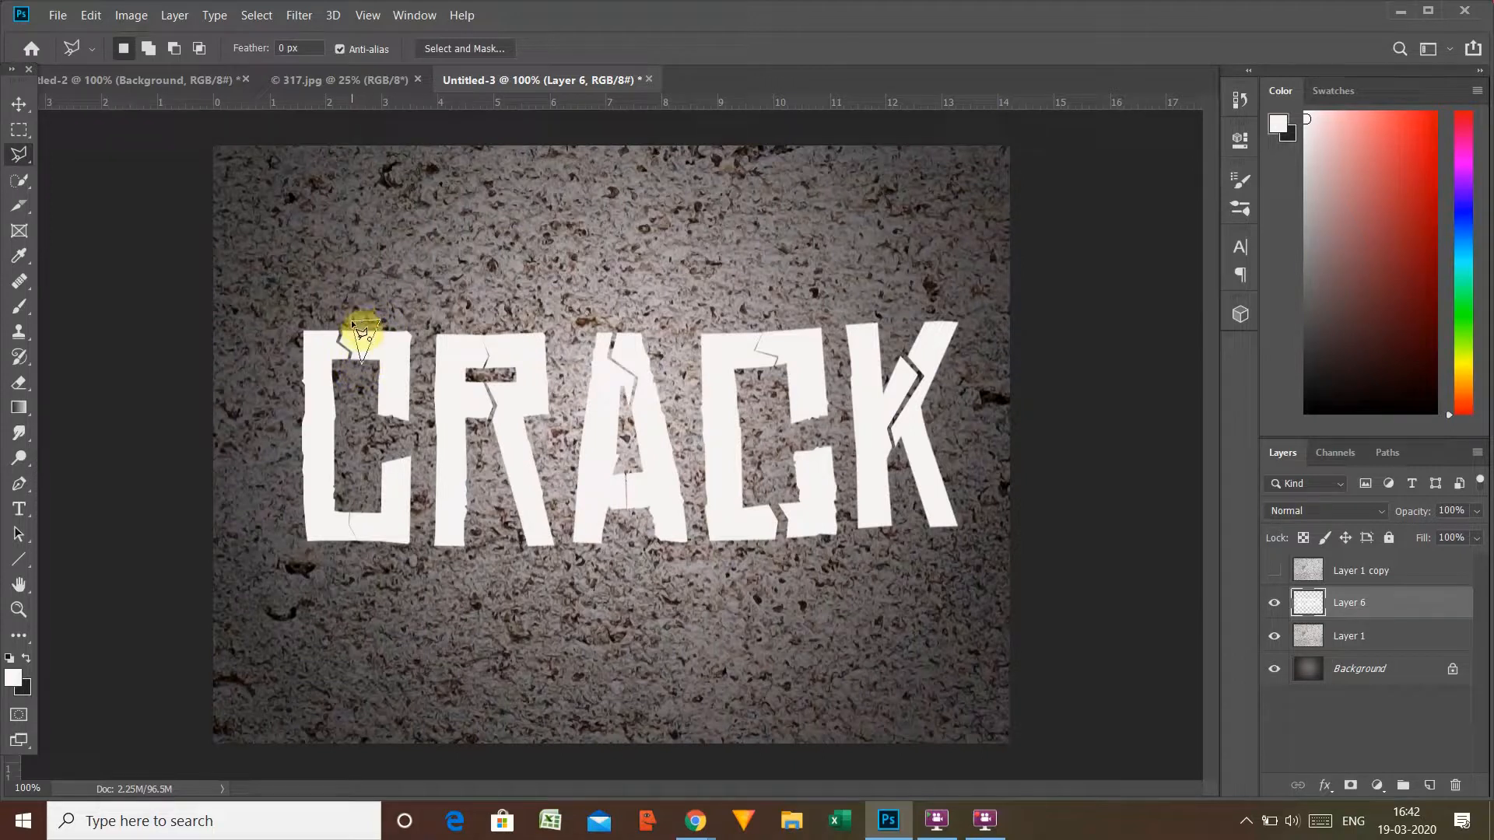
left_click(353, 322)
right_click(363, 330)
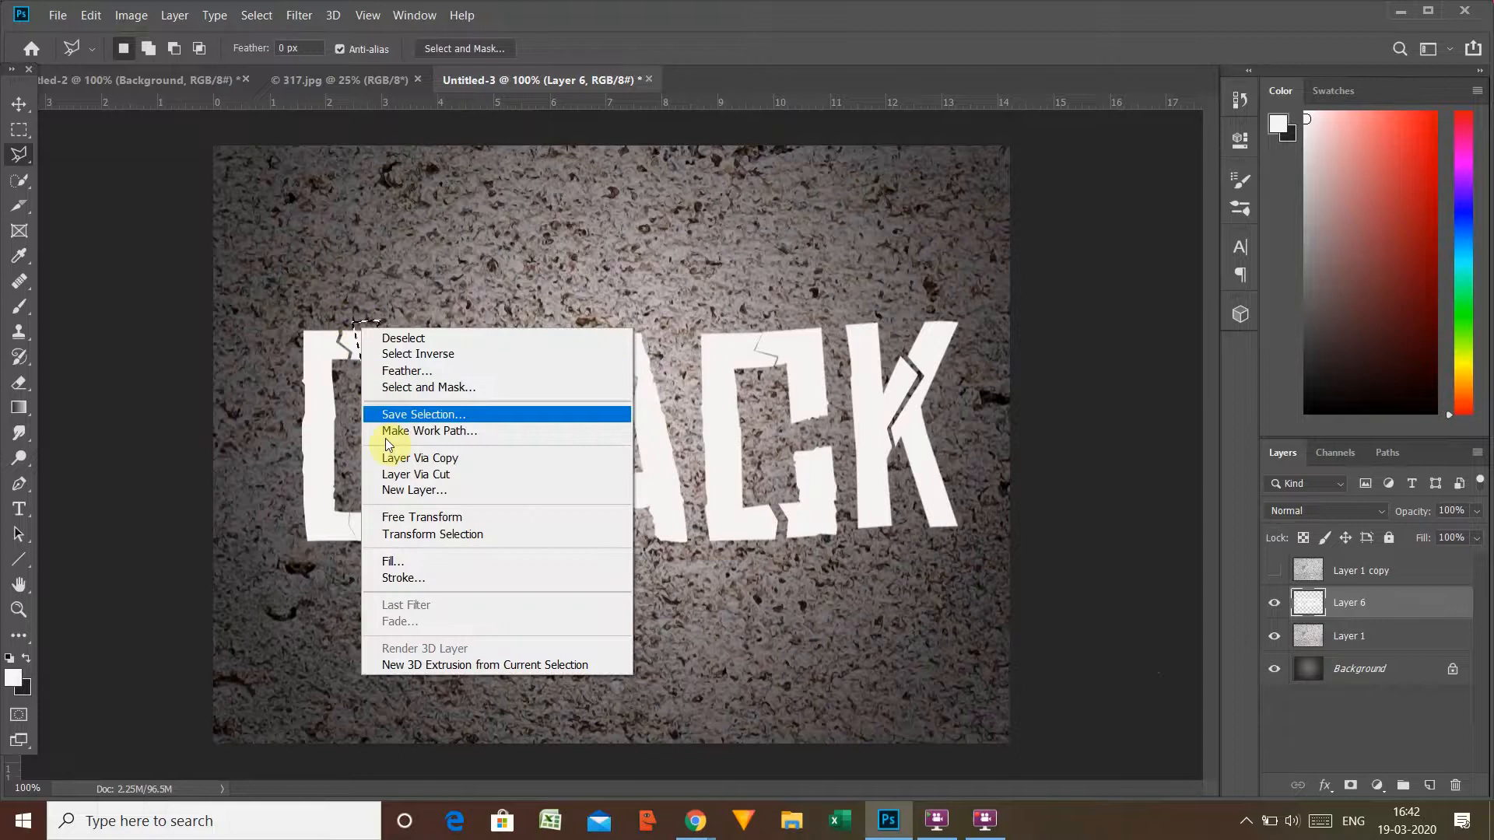
left_click(392, 474)
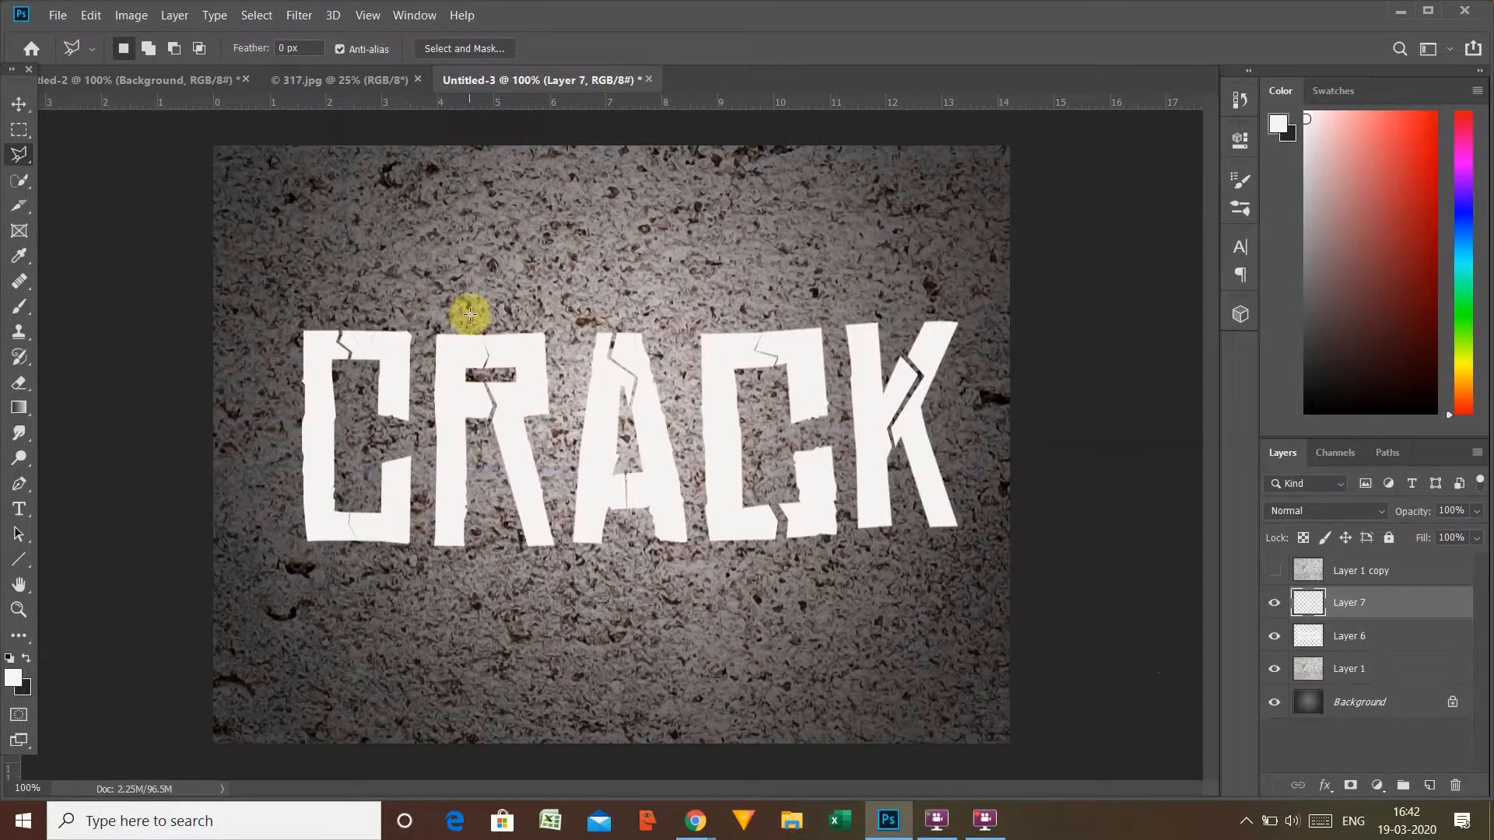
Step: Nudge the cut wedge several pixels upward so it lifts out of the first C's top bar
key("ctrl+t")
key("Up")
key("Up")
key("Up")
key("Up")
key("Up")
key("Up")
key("Up")
key("Up")
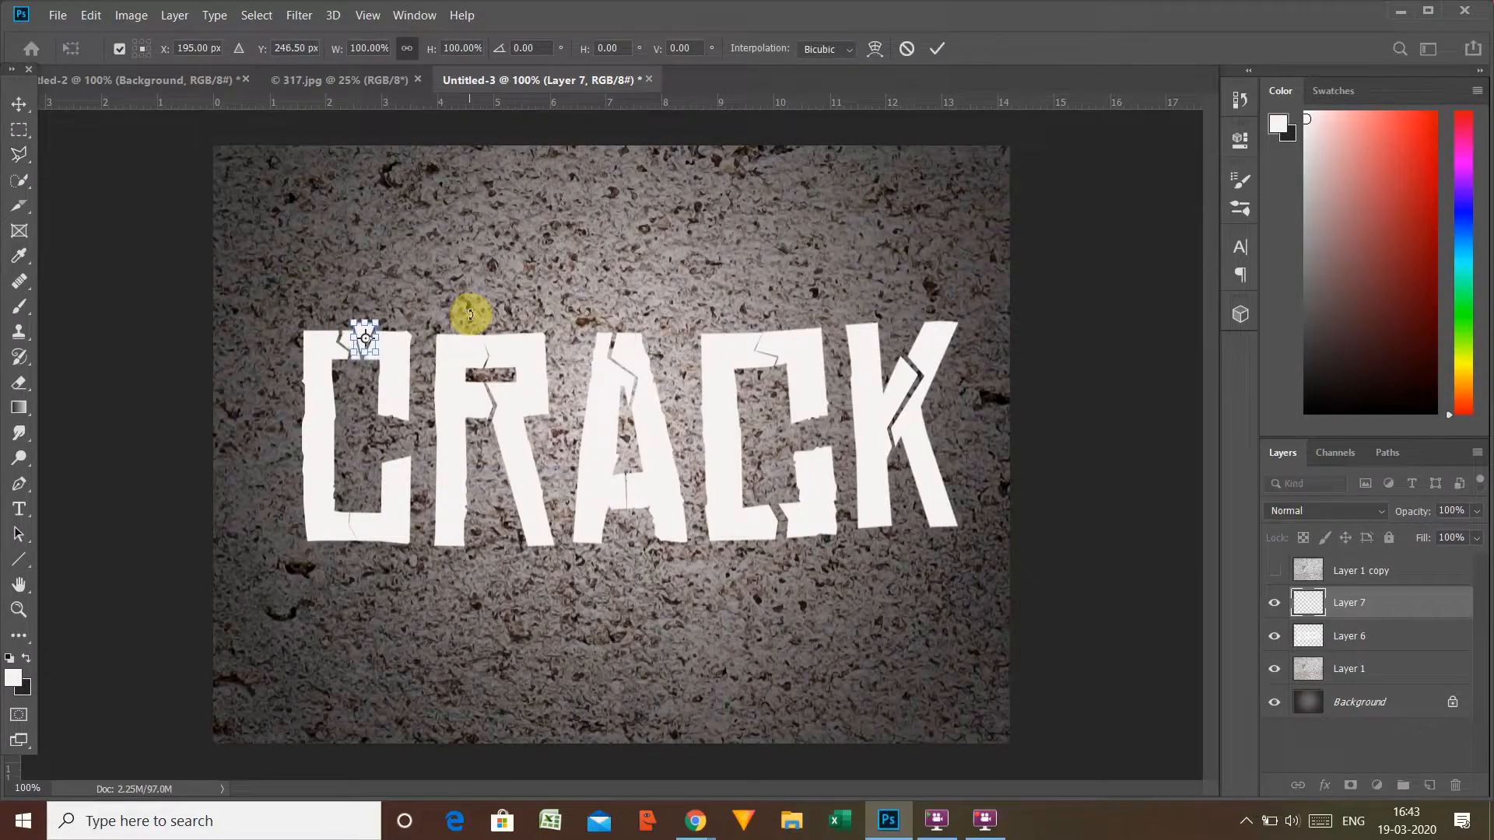
key("Return")
Step: Outline the upper-left corner of the R with a small four-sided polygonal selection
key("l")
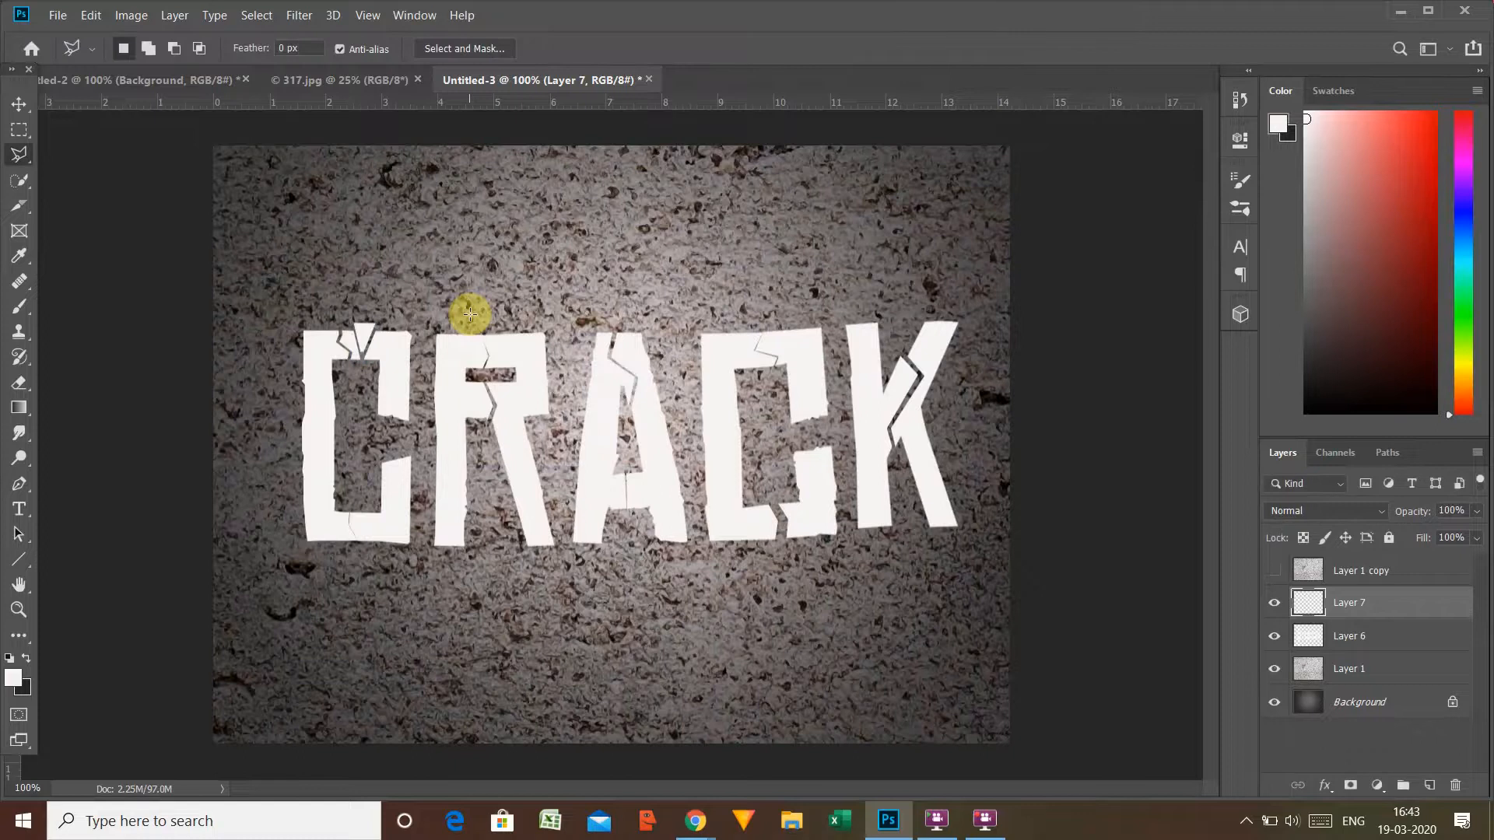
left_click(466, 314)
left_click(425, 324)
left_click(425, 353)
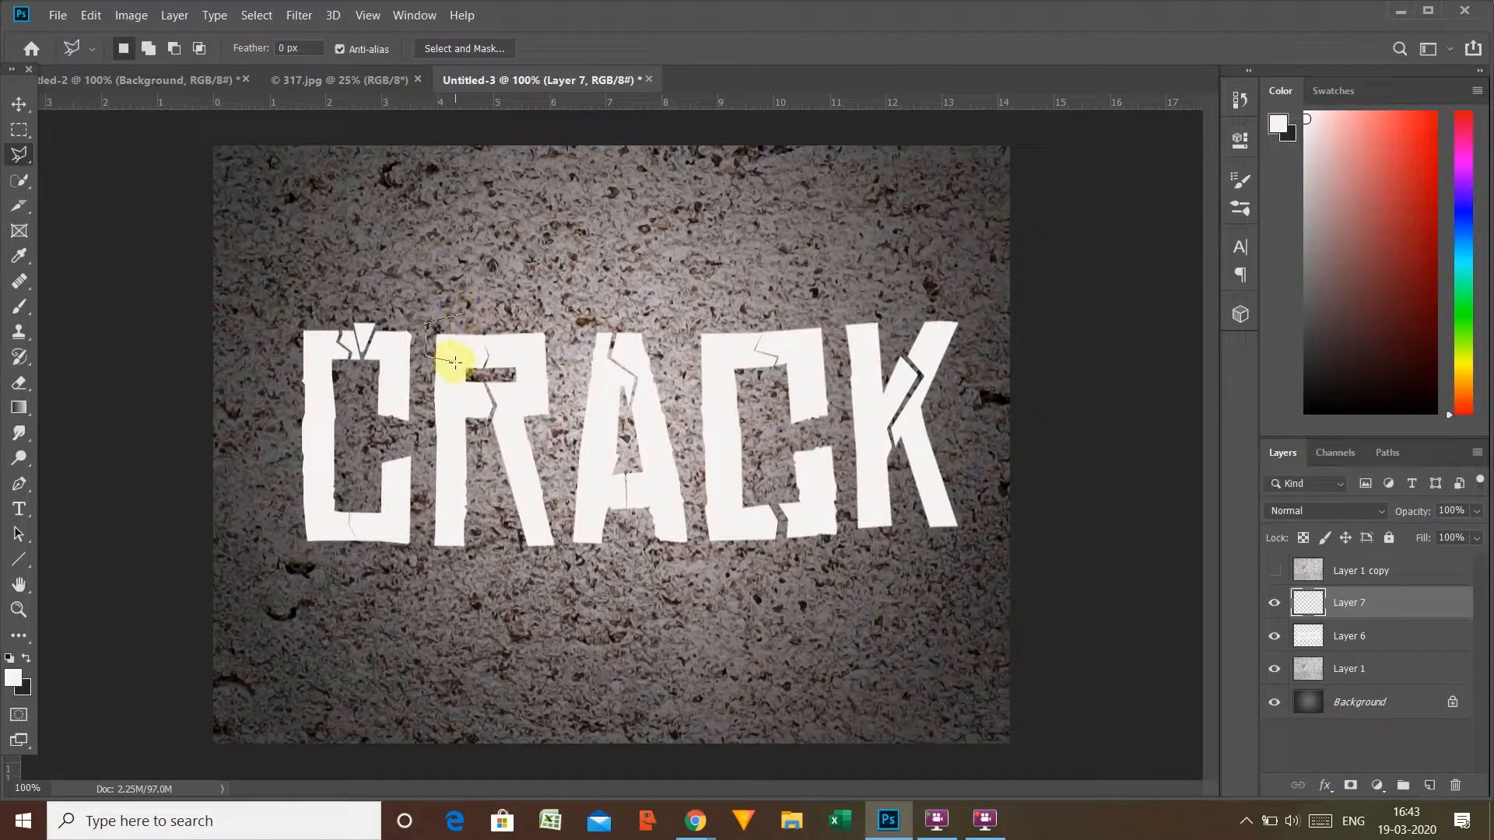
left_click(456, 361)
left_click(465, 313)
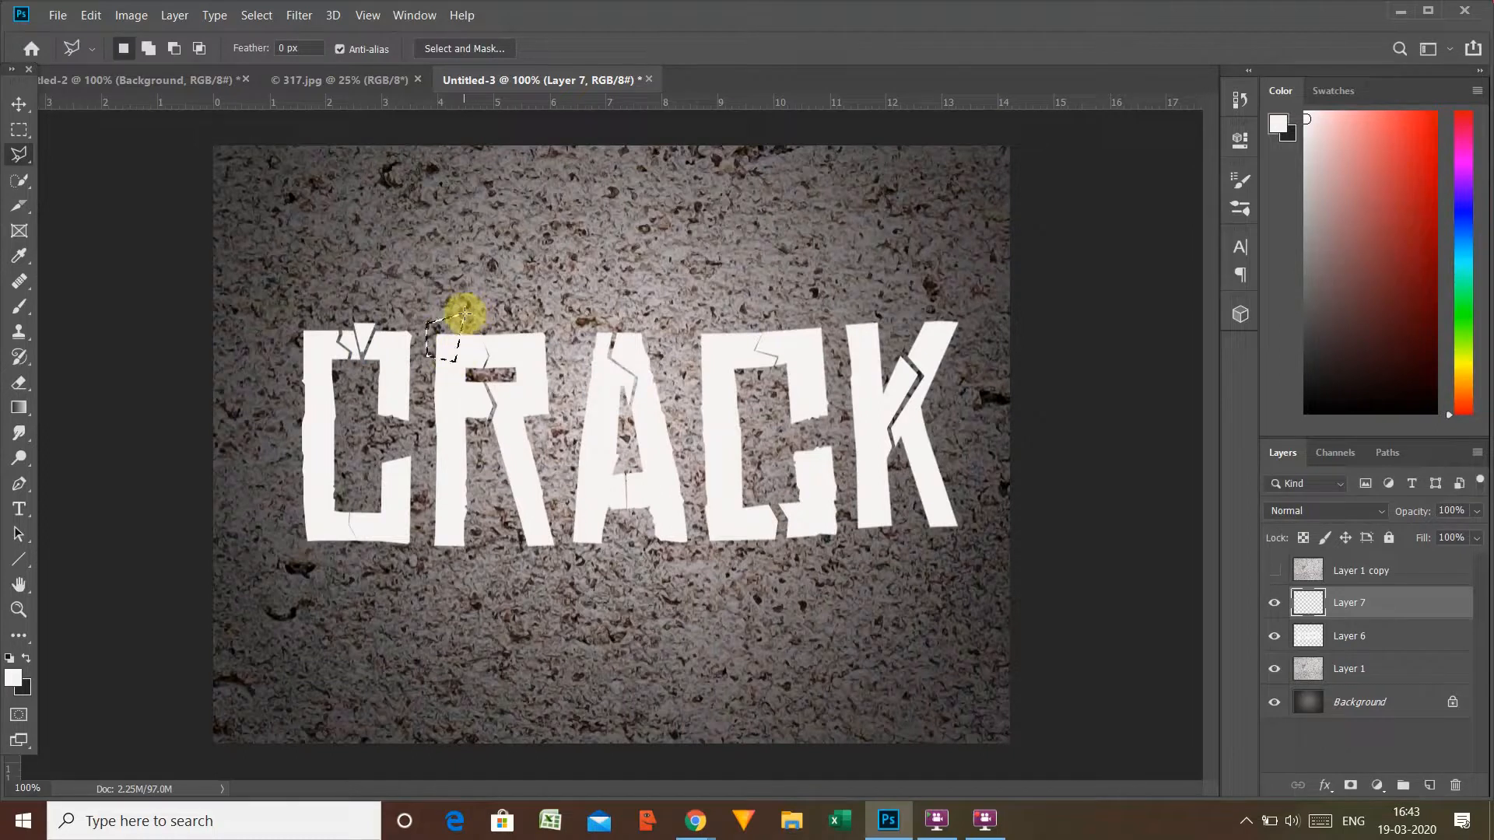
Step: Try to cut the selected R corner to a new layer from Layer 7
right_click(442, 342)
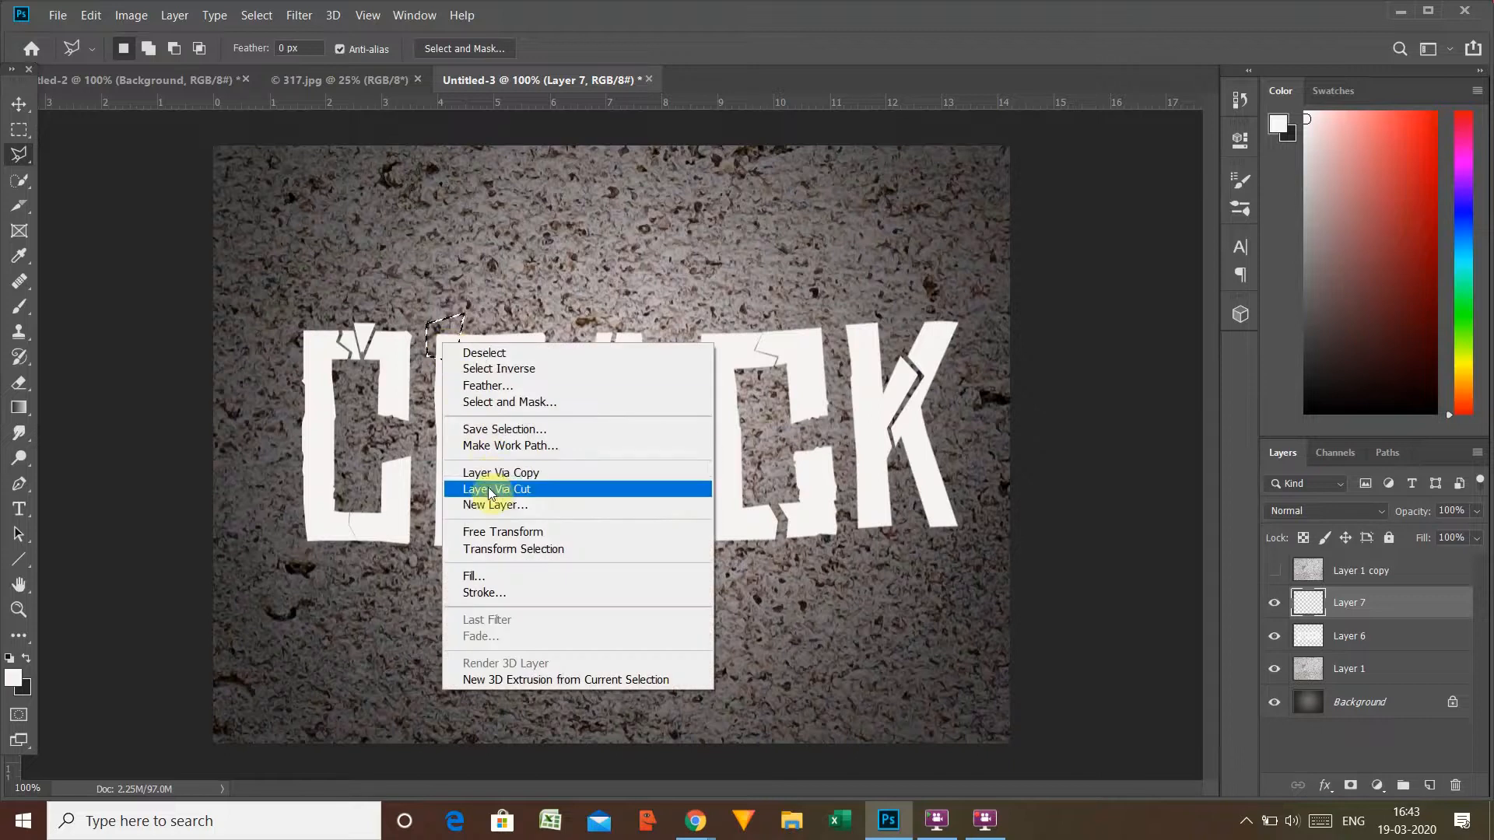
left_click(490, 490)
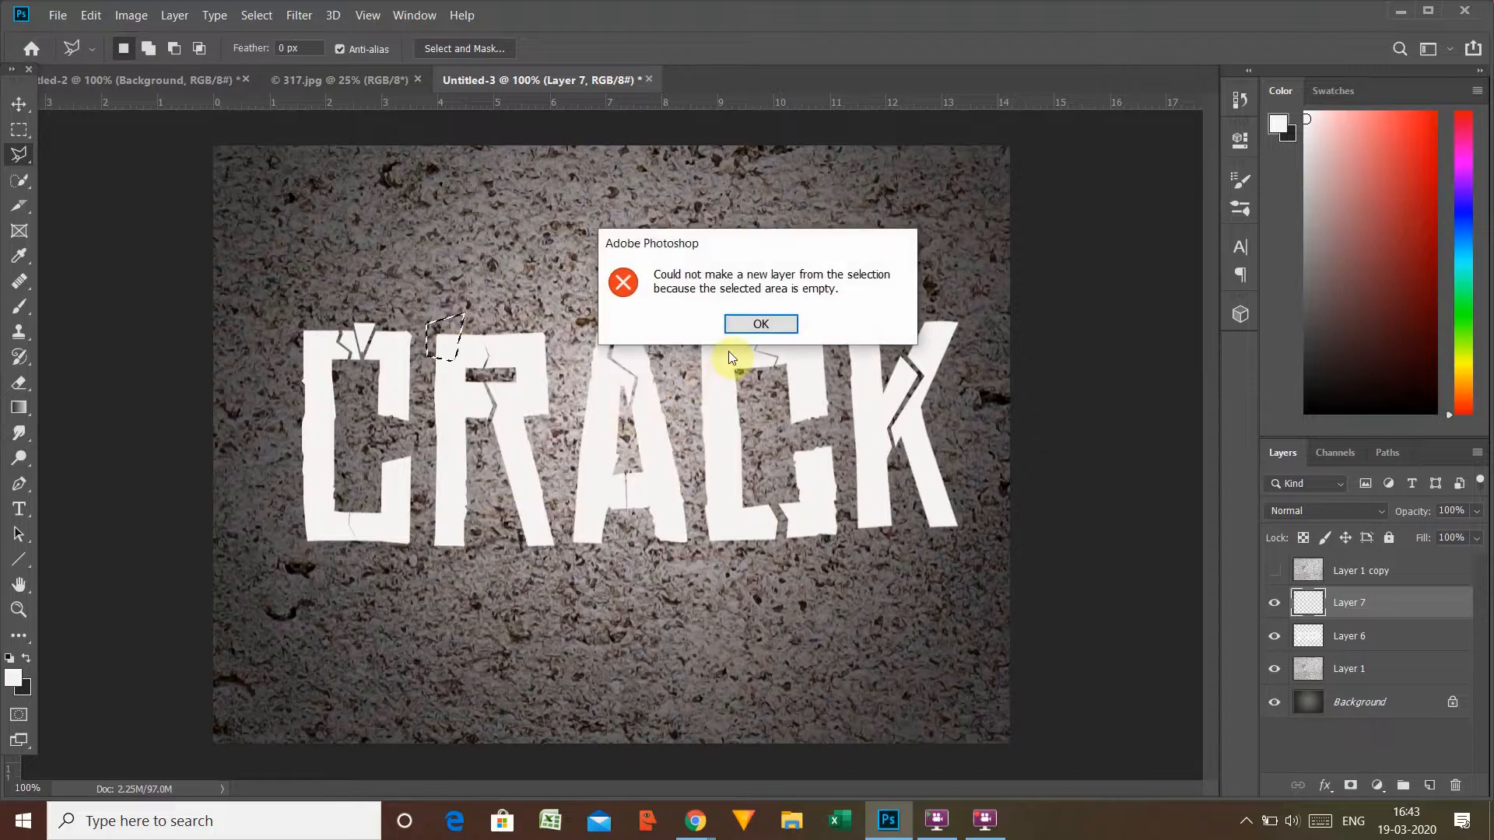
left_click(755, 324)
left_click(1054, 534)
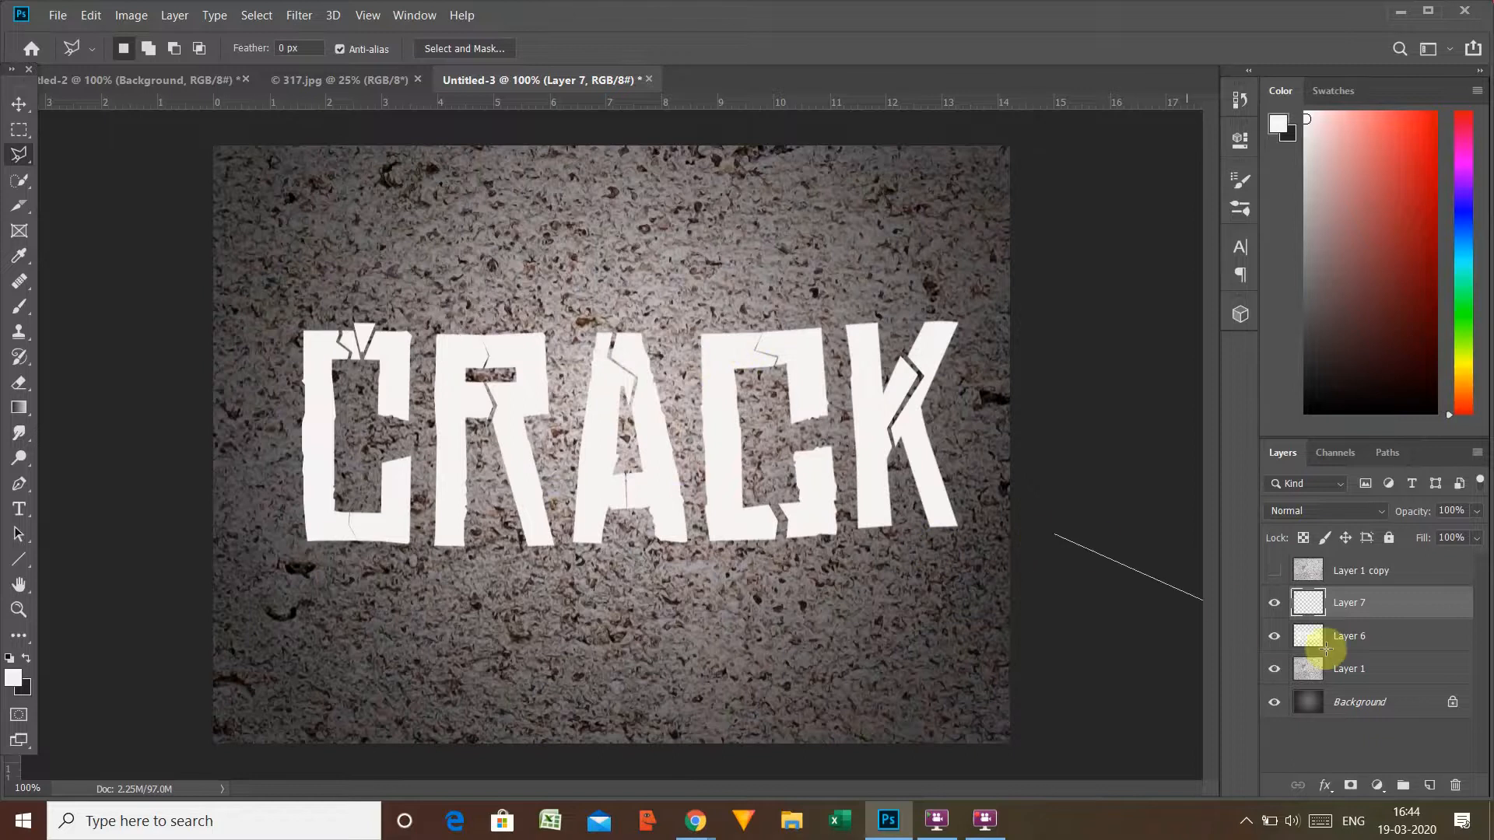
key("Escape")
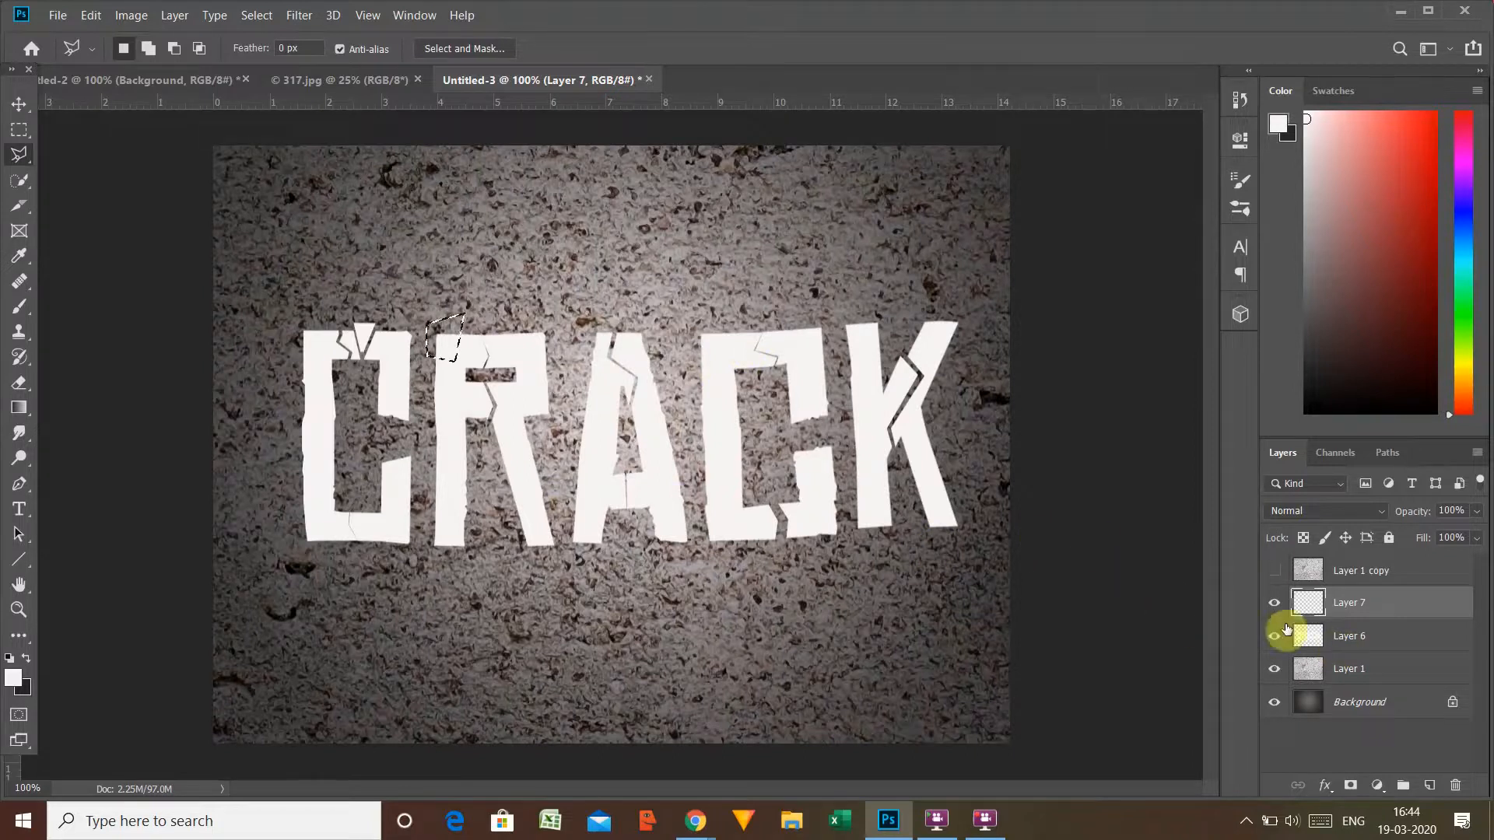
Step: Merge Layer 7 with Layer 6, and cut the selected corner of the R to a new layer
left_click(1365, 637, "shift")
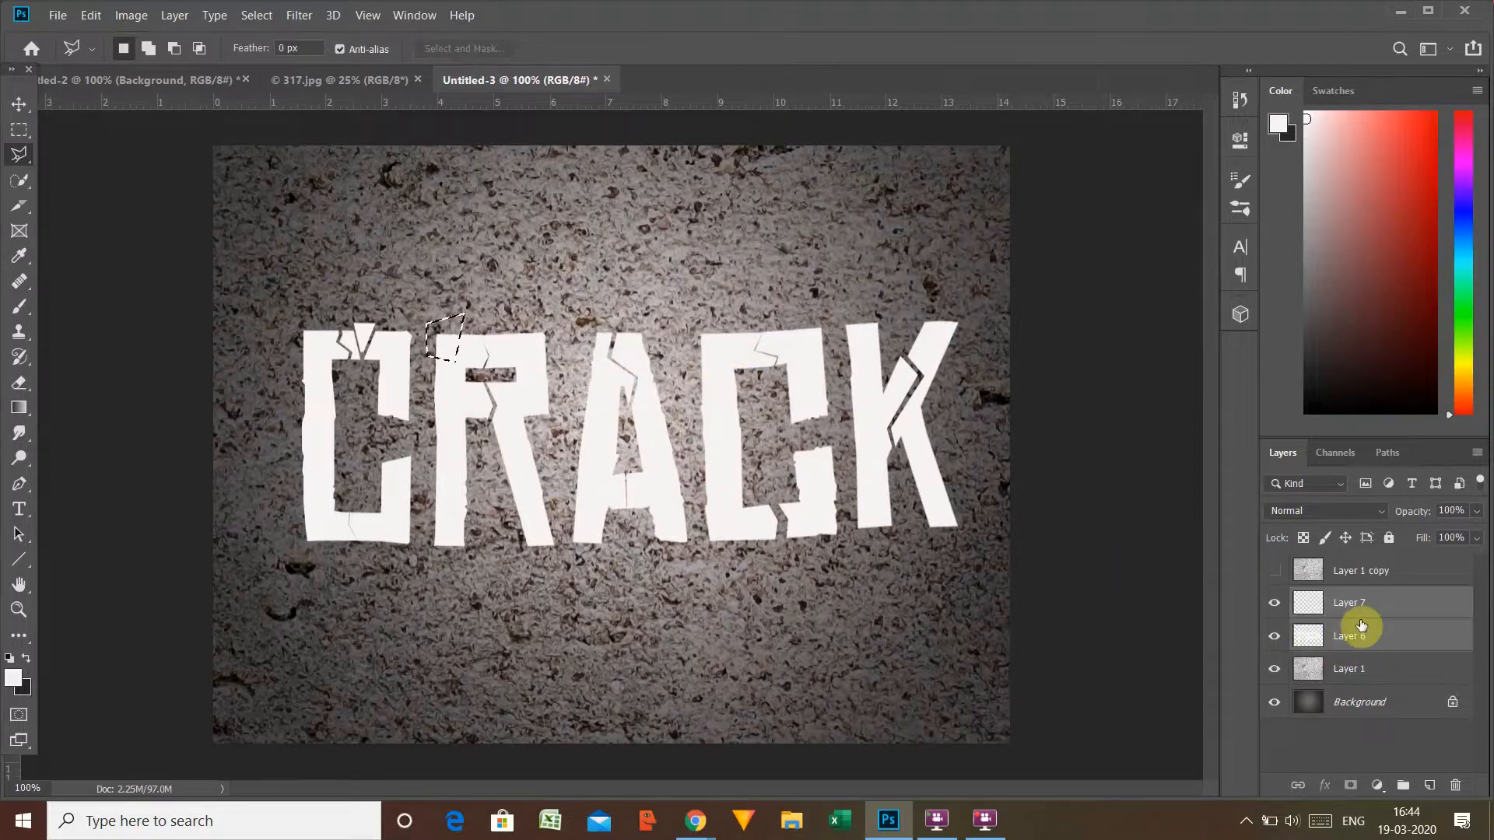
key("ctrl+e")
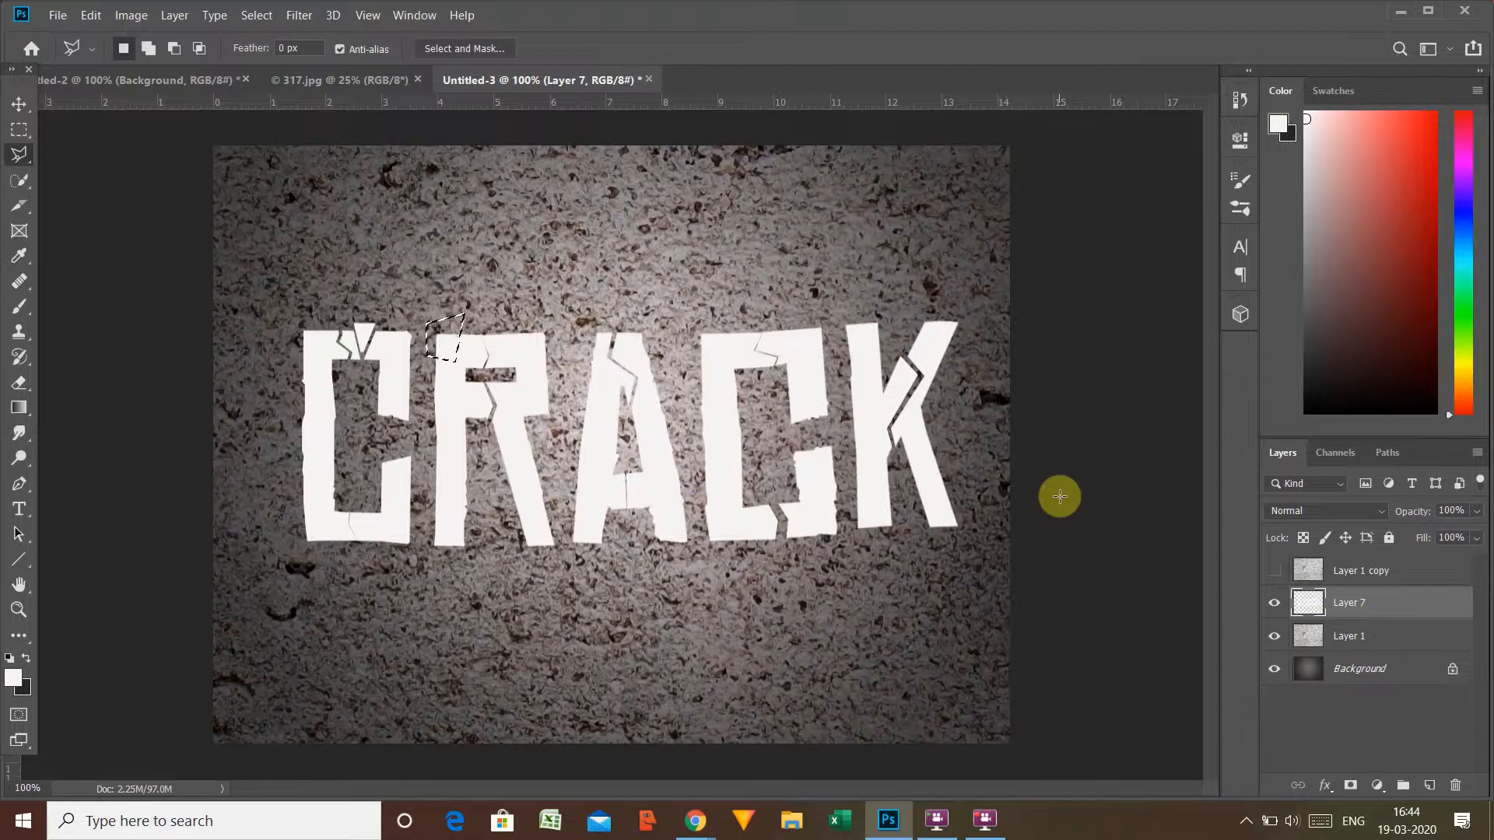
right_click(441, 348)
left_click(482, 484)
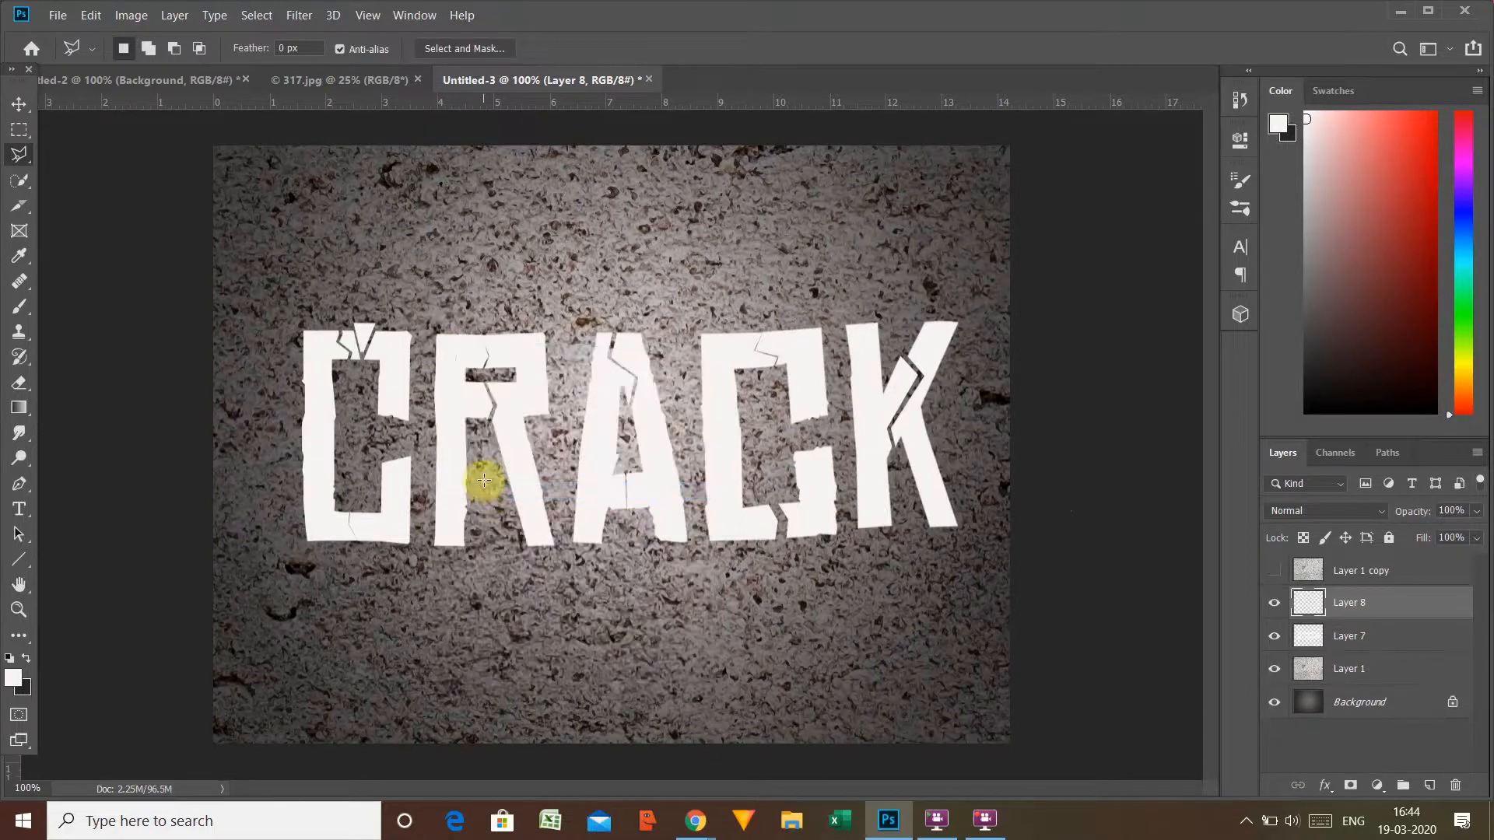
Step: Nudge the cut R corner 2 px to the left and 3 px up
key("ctrl+t")
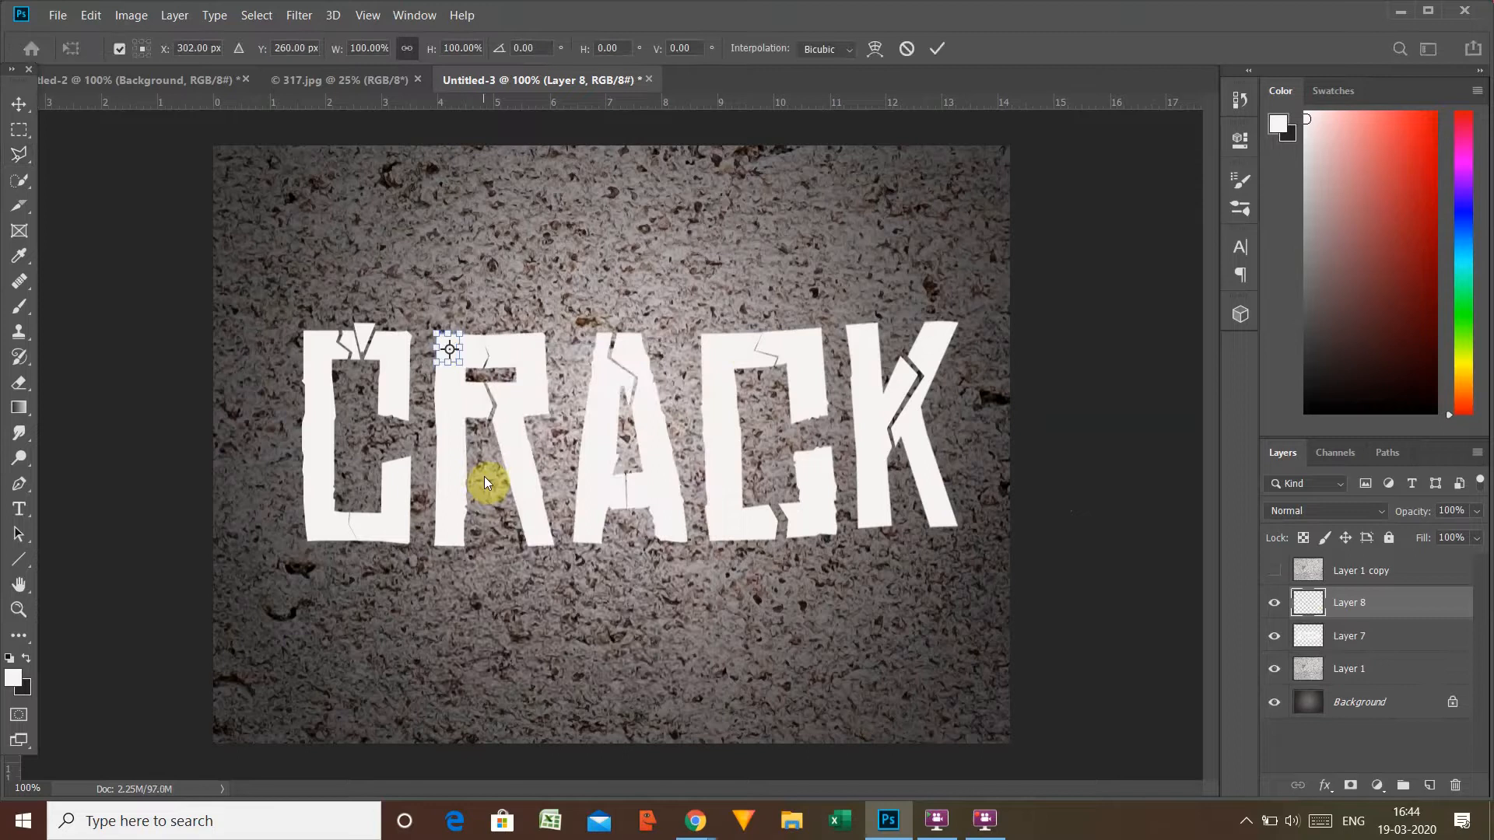
key("Left")
key("Left")
key("Up")
key("Up")
key("Up")
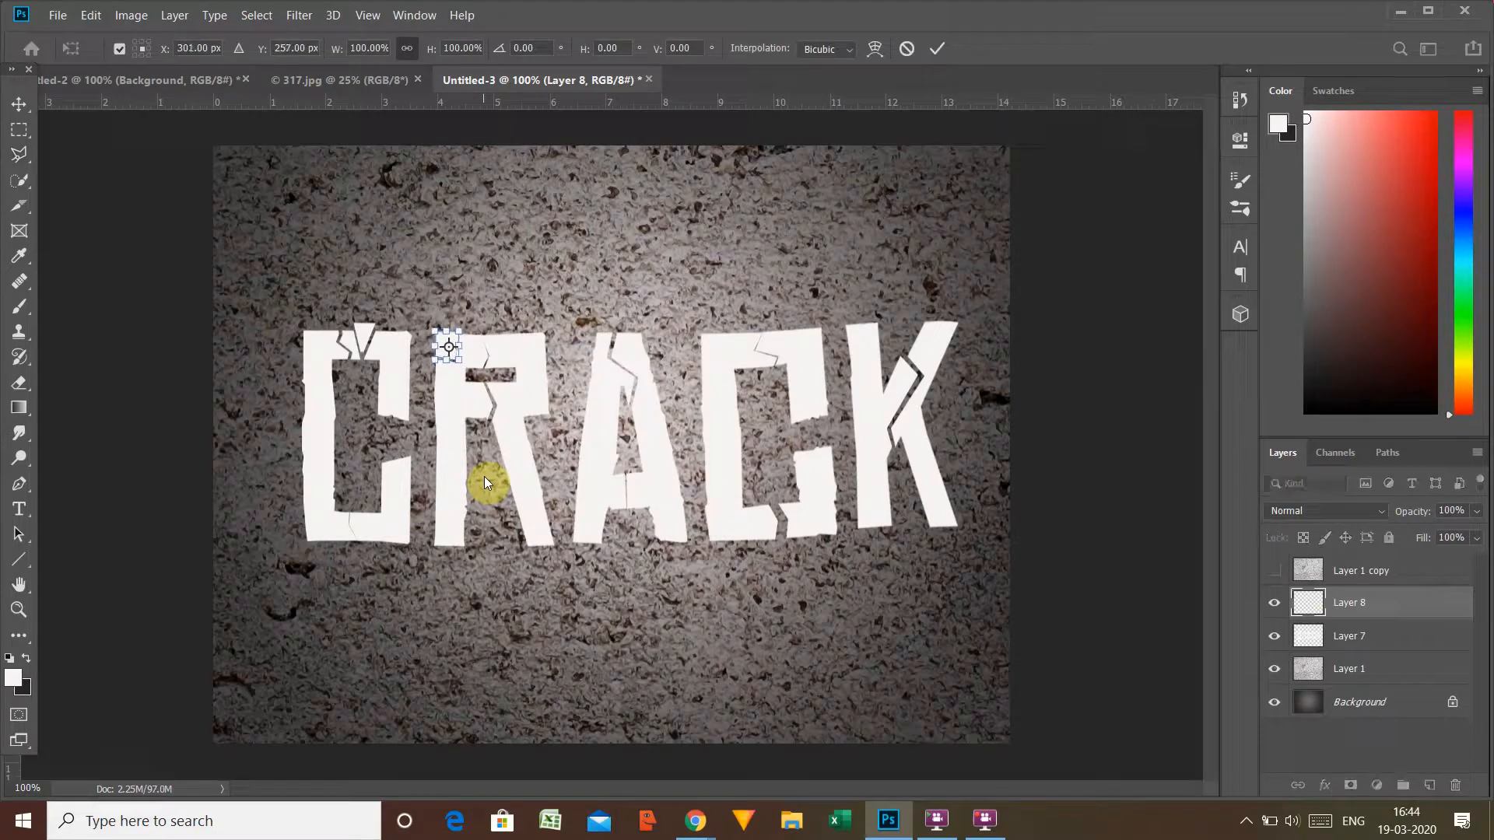
key("Left")
key("Return")
key("l")
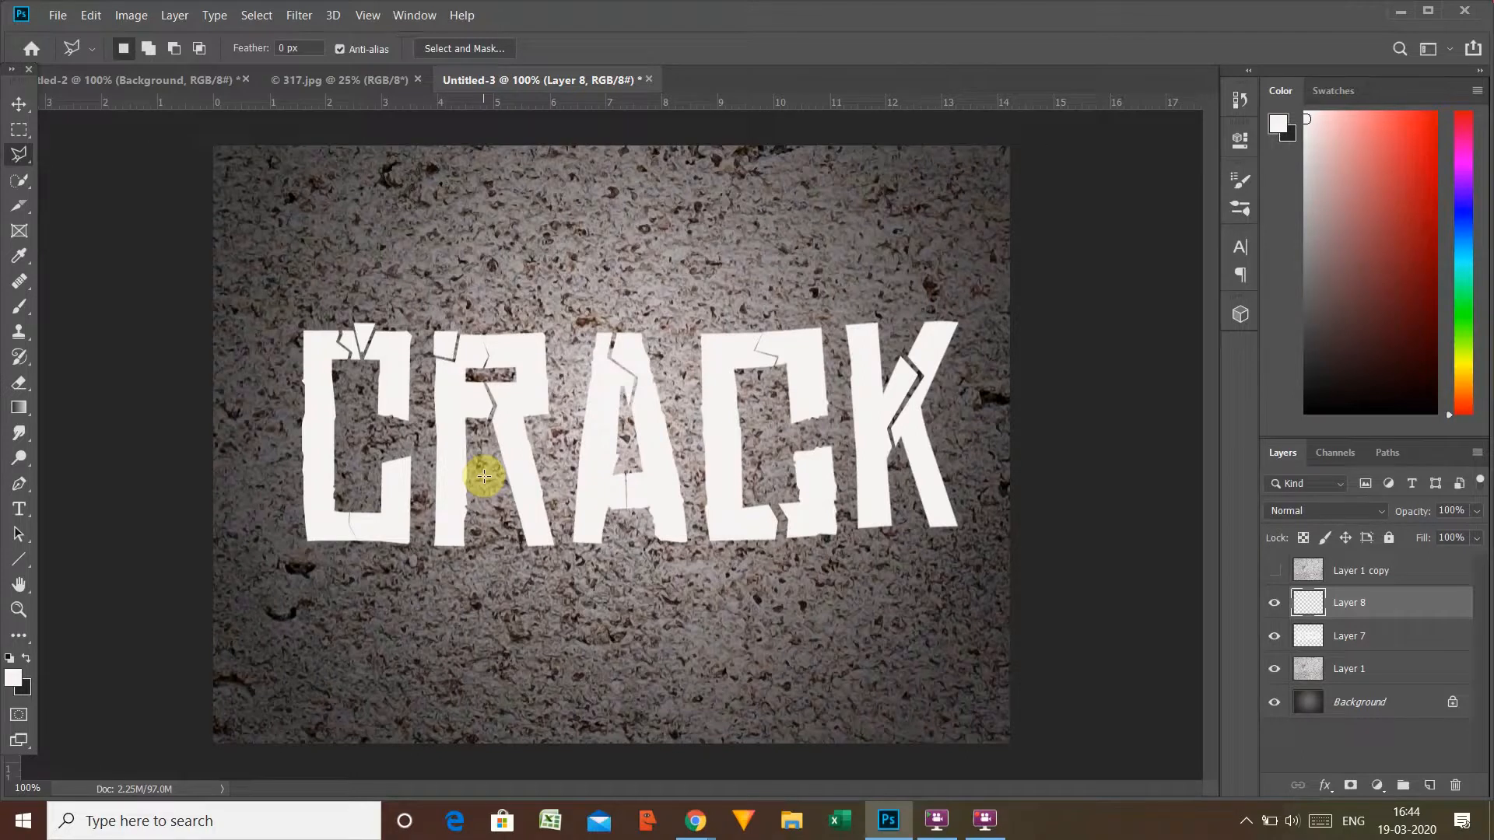
key("ctrl+t")
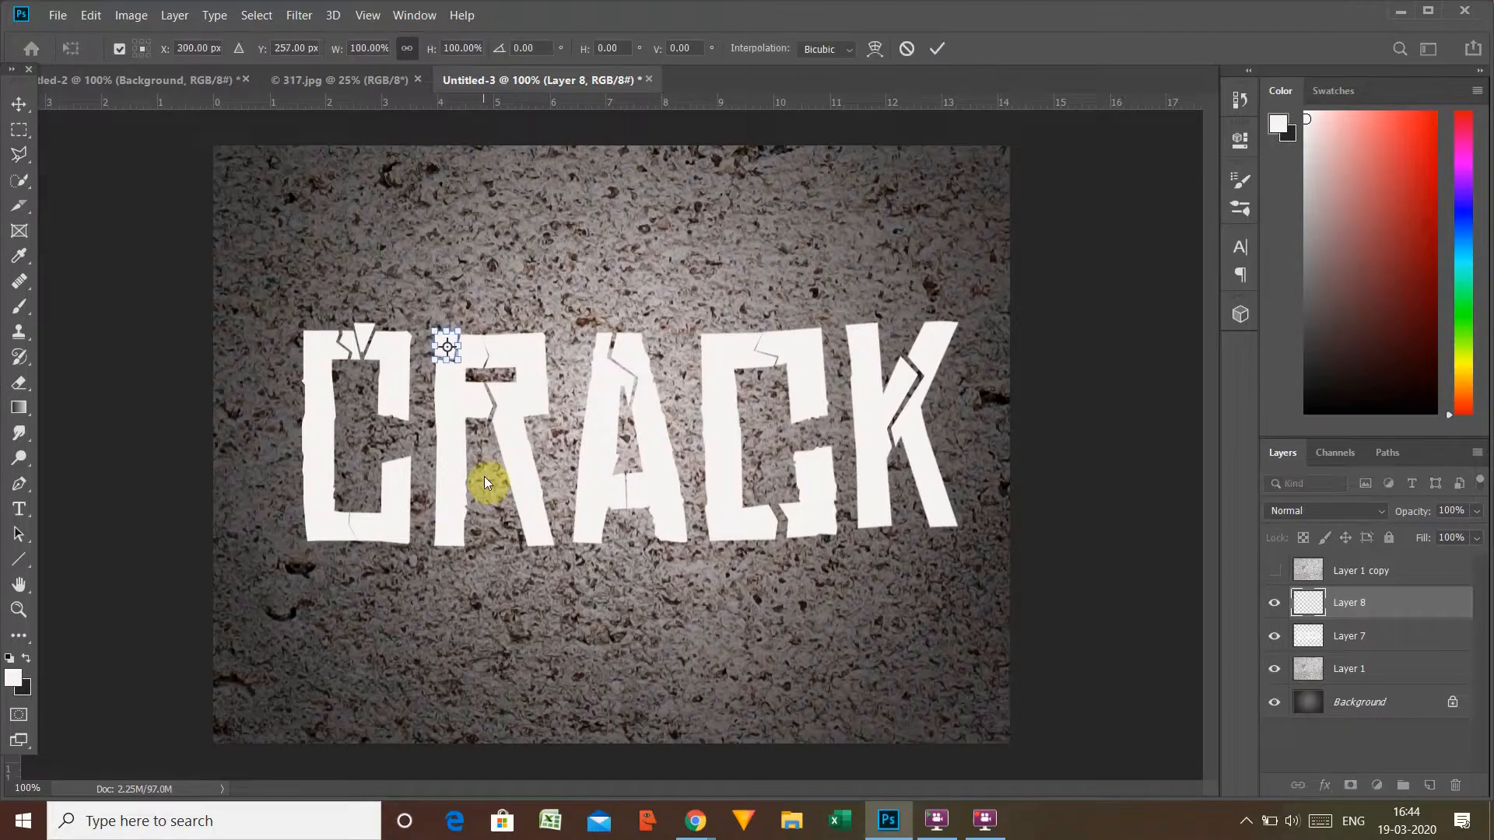
key("Return")
key("l")
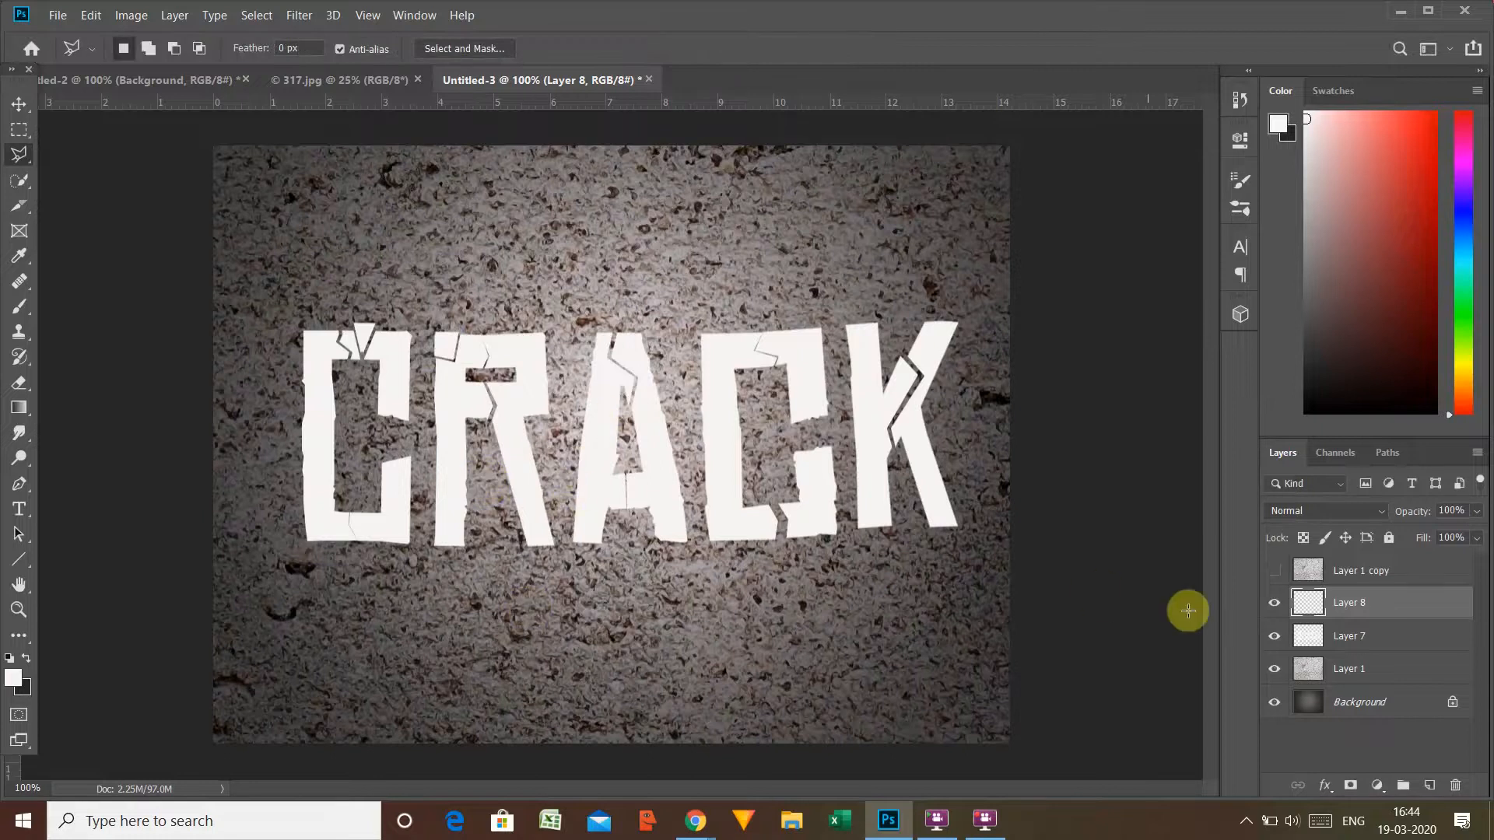
Step: Merge the R corner piece on Layer 8 with Layer 7
left_click(1349, 635)
left_click(1360, 613, "shift")
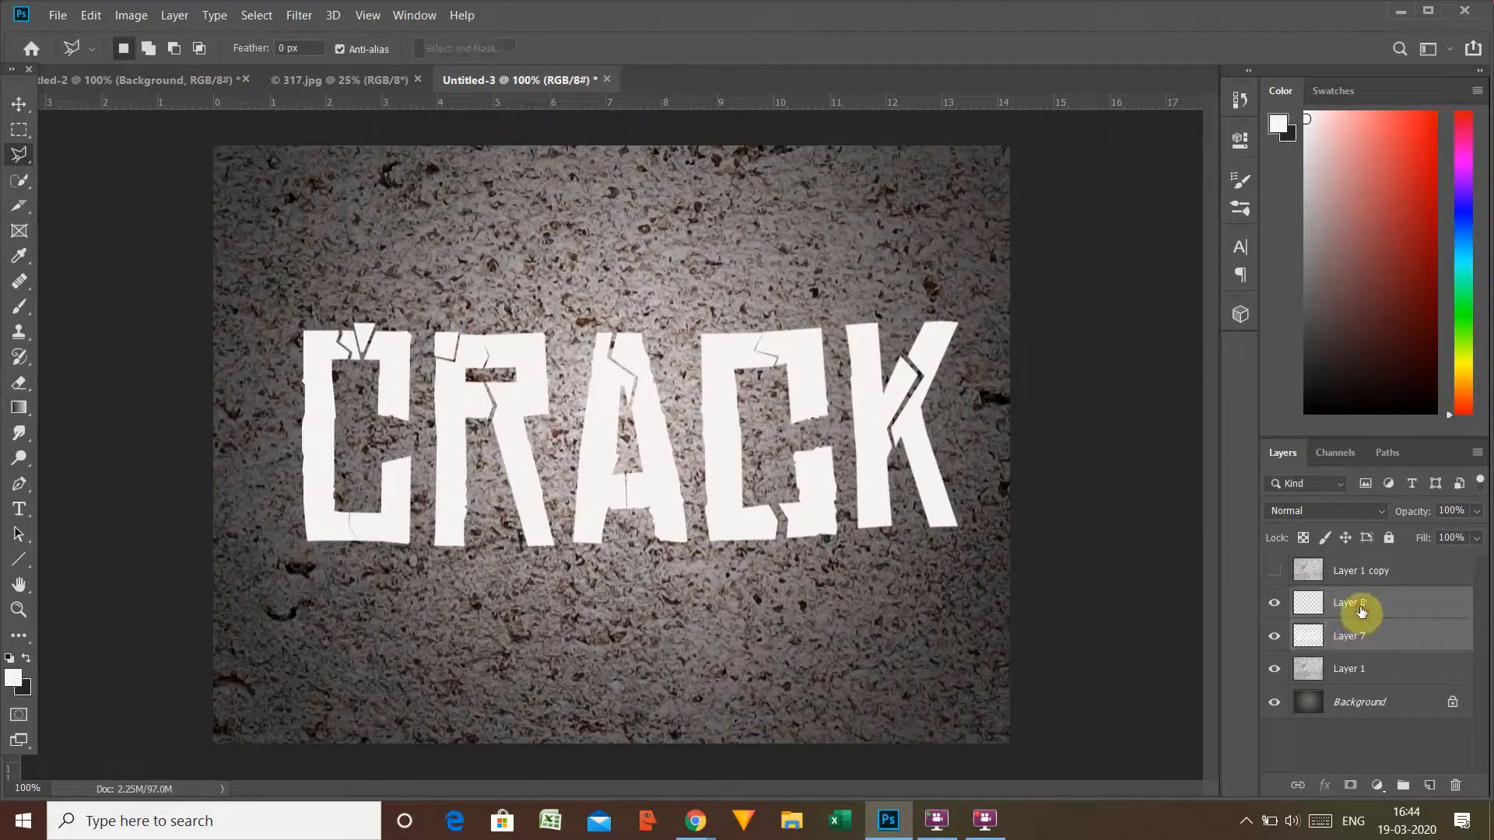
key("ctrl+e")
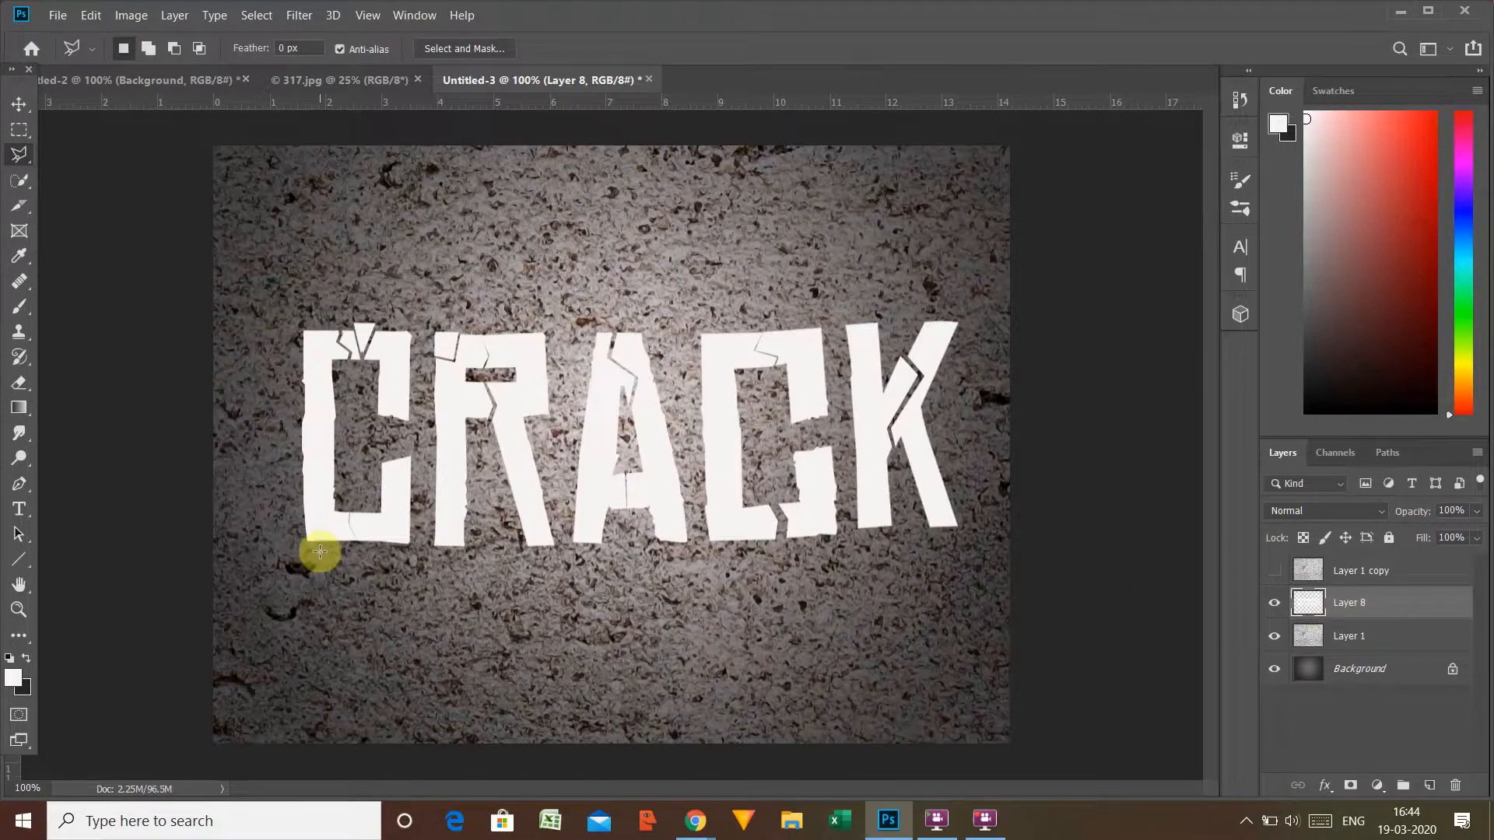
Step: Outline the lower-left corner of the first C with a small polygon, and cut that selection to a new layer
left_click(300, 529)
left_click(330, 552)
left_click(300, 563)
left_click(298, 527)
right_click(313, 554)
left_click(393, 343)
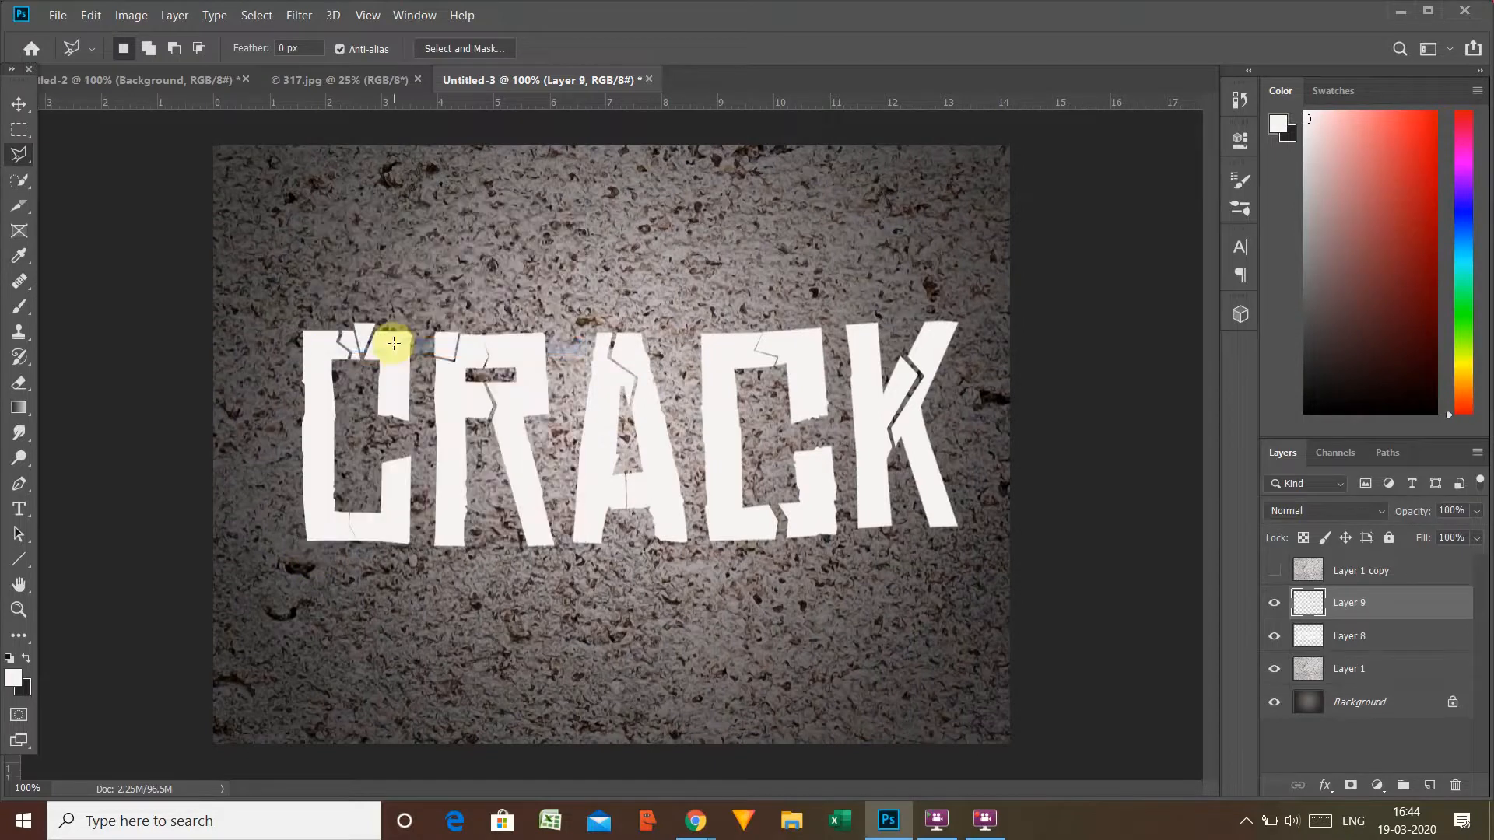
Step: Nudge the cut corner of the first C slightly to the left, and merge it with Layer 8
key("ctrl+t")
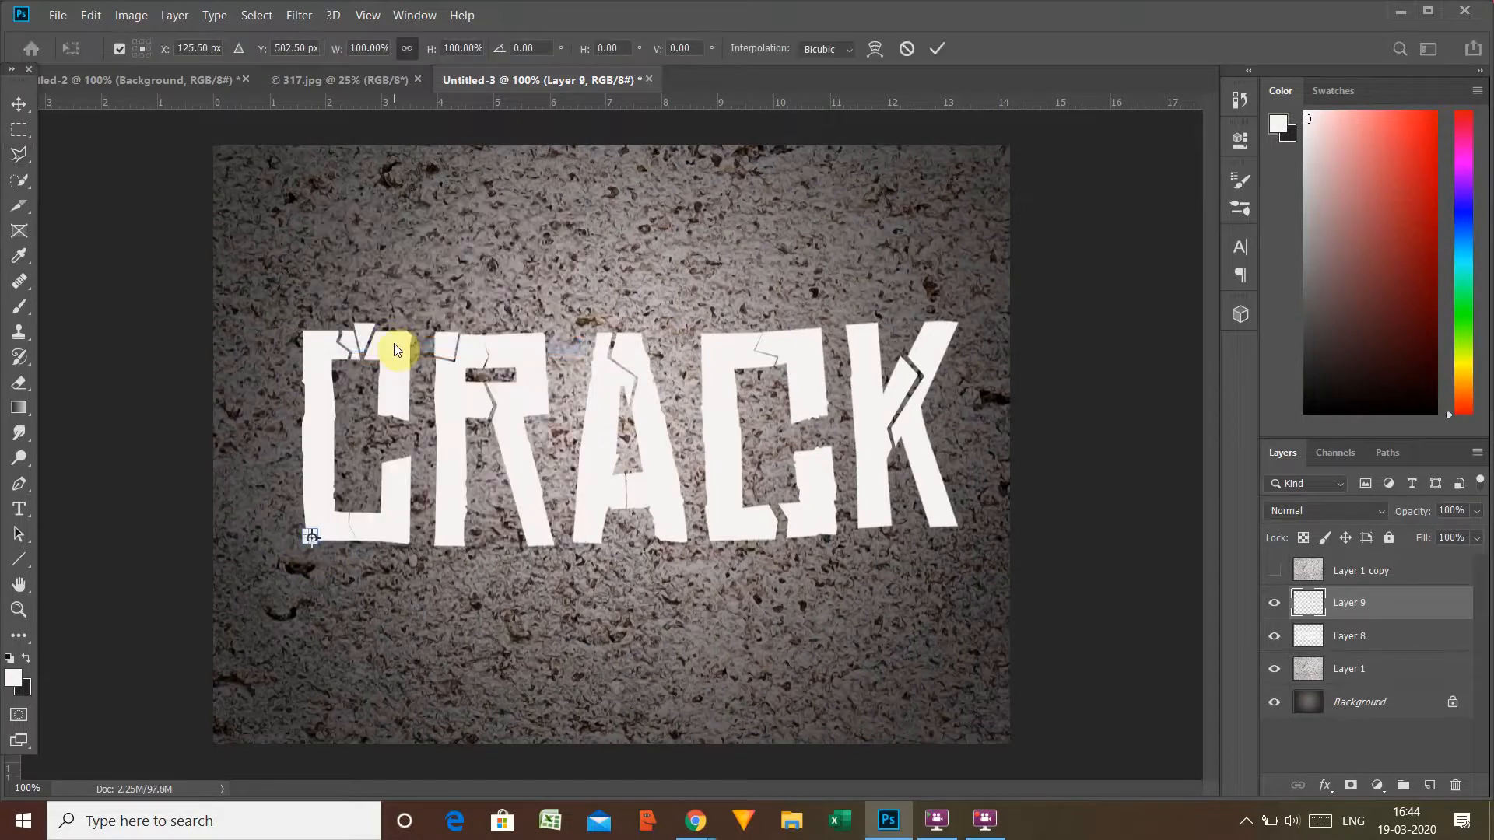
key("Left")
key("Return")
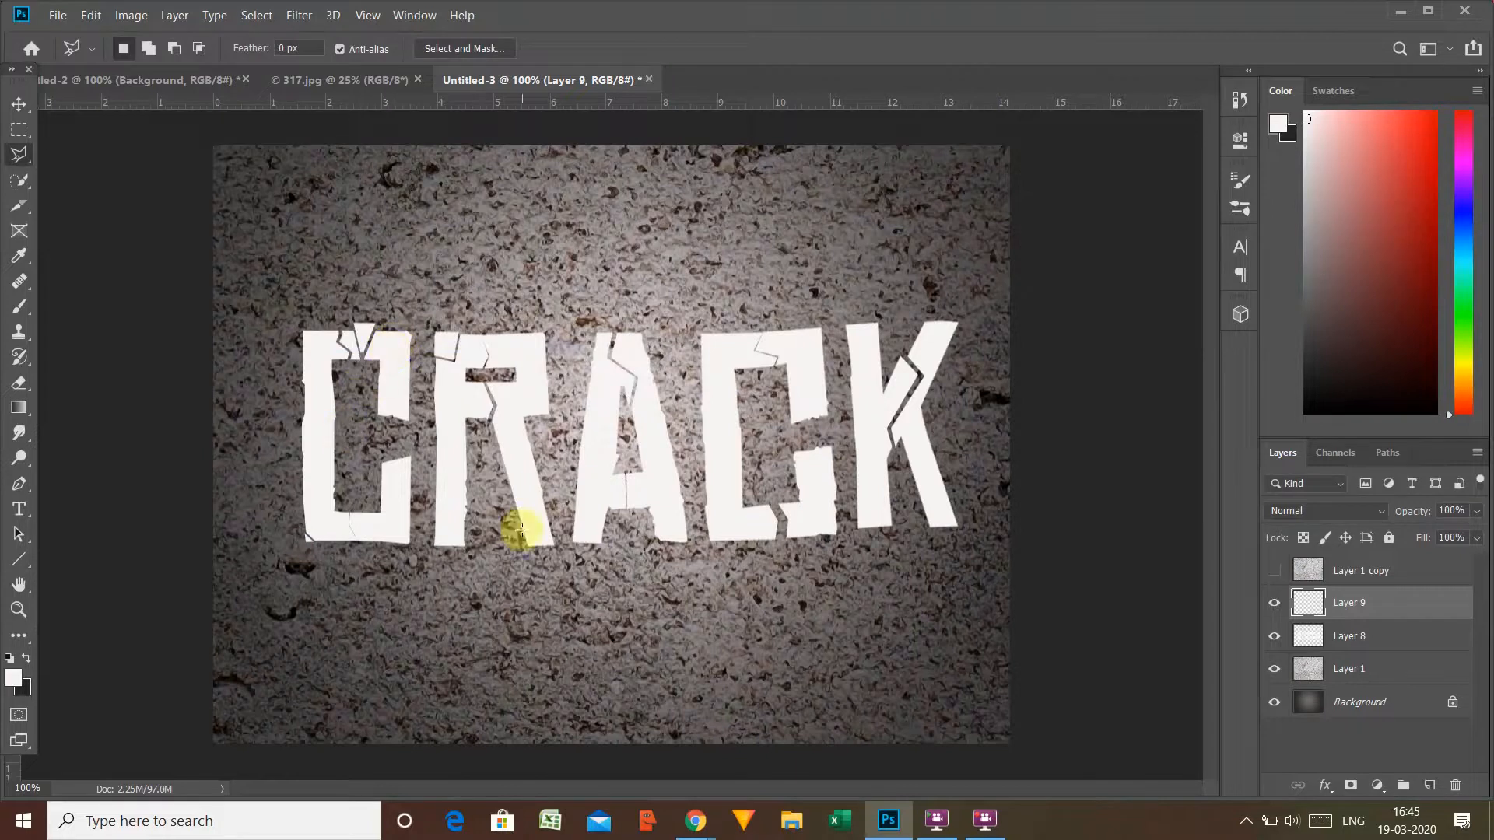
left_click(1347, 636)
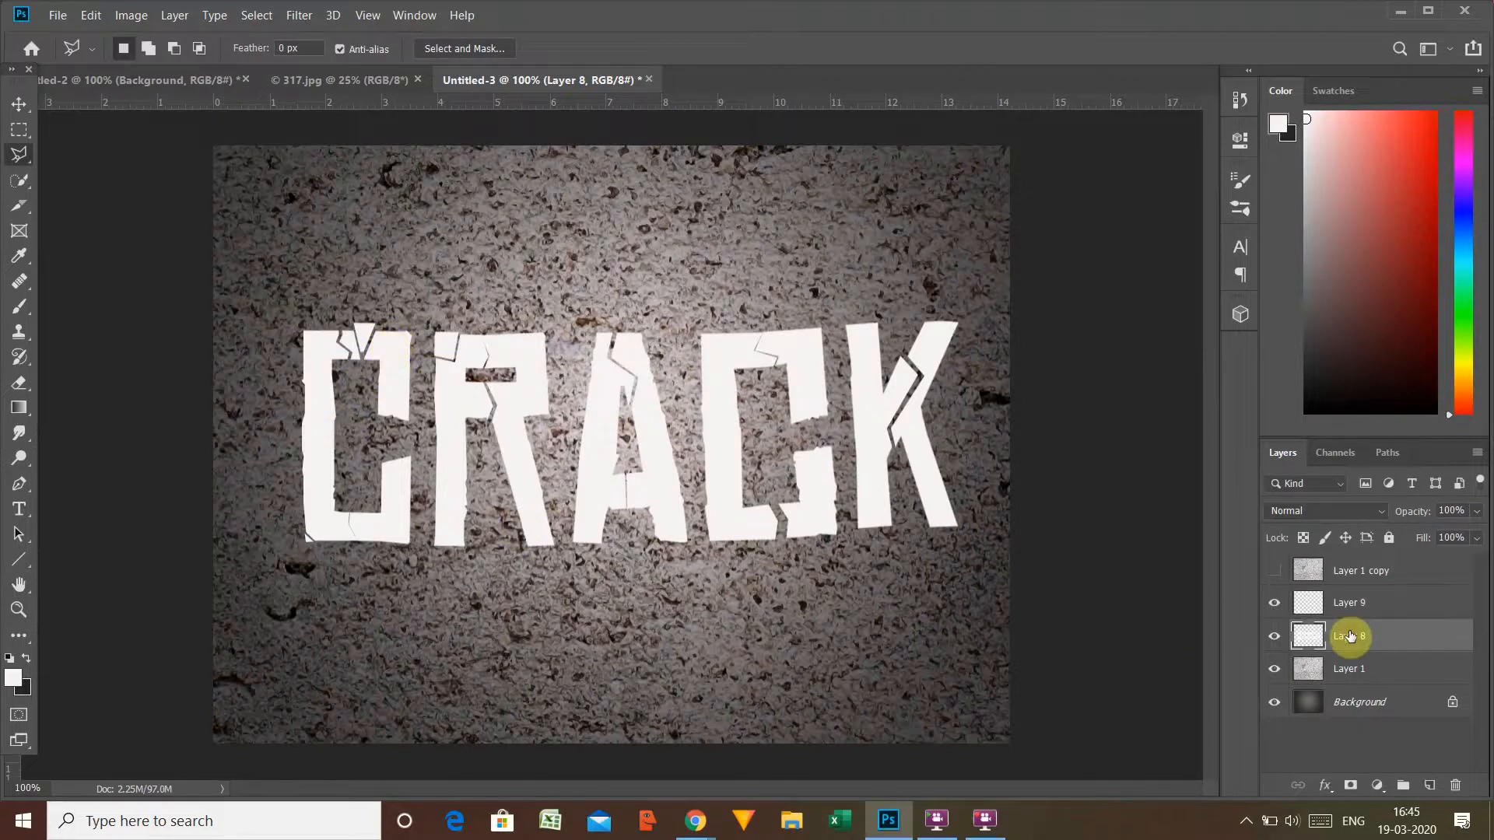
left_click(1350, 611, "ctrl")
key("ctrl+e")
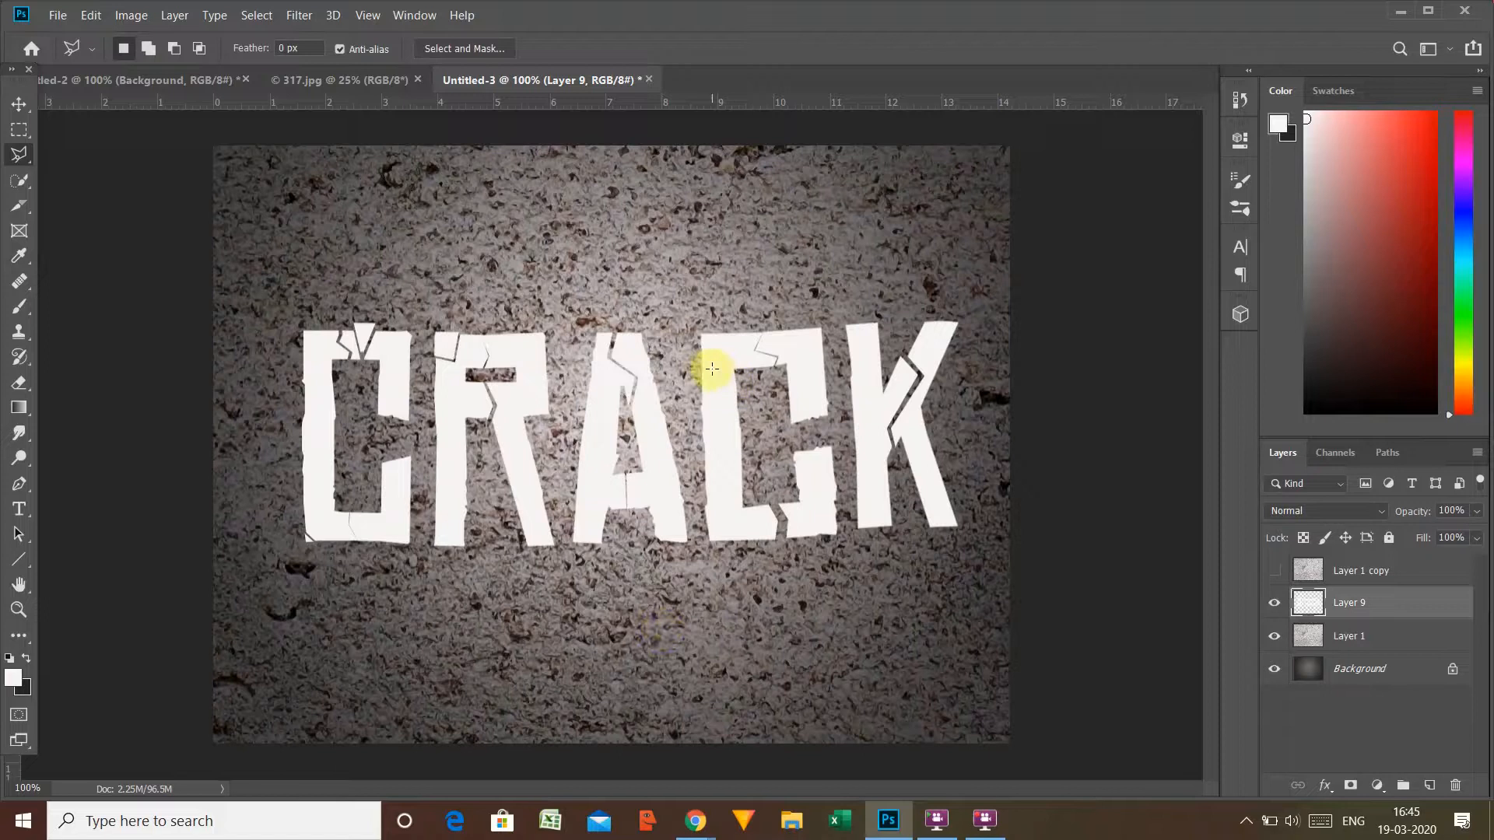
Step: Outline the lower end of the second C's upper arm with a polygon, and cut that selection to a new layer
left_click(786, 402)
left_click(836, 395)
left_click(837, 424)
left_click(778, 441)
left_click(786, 402)
right_click(810, 419)
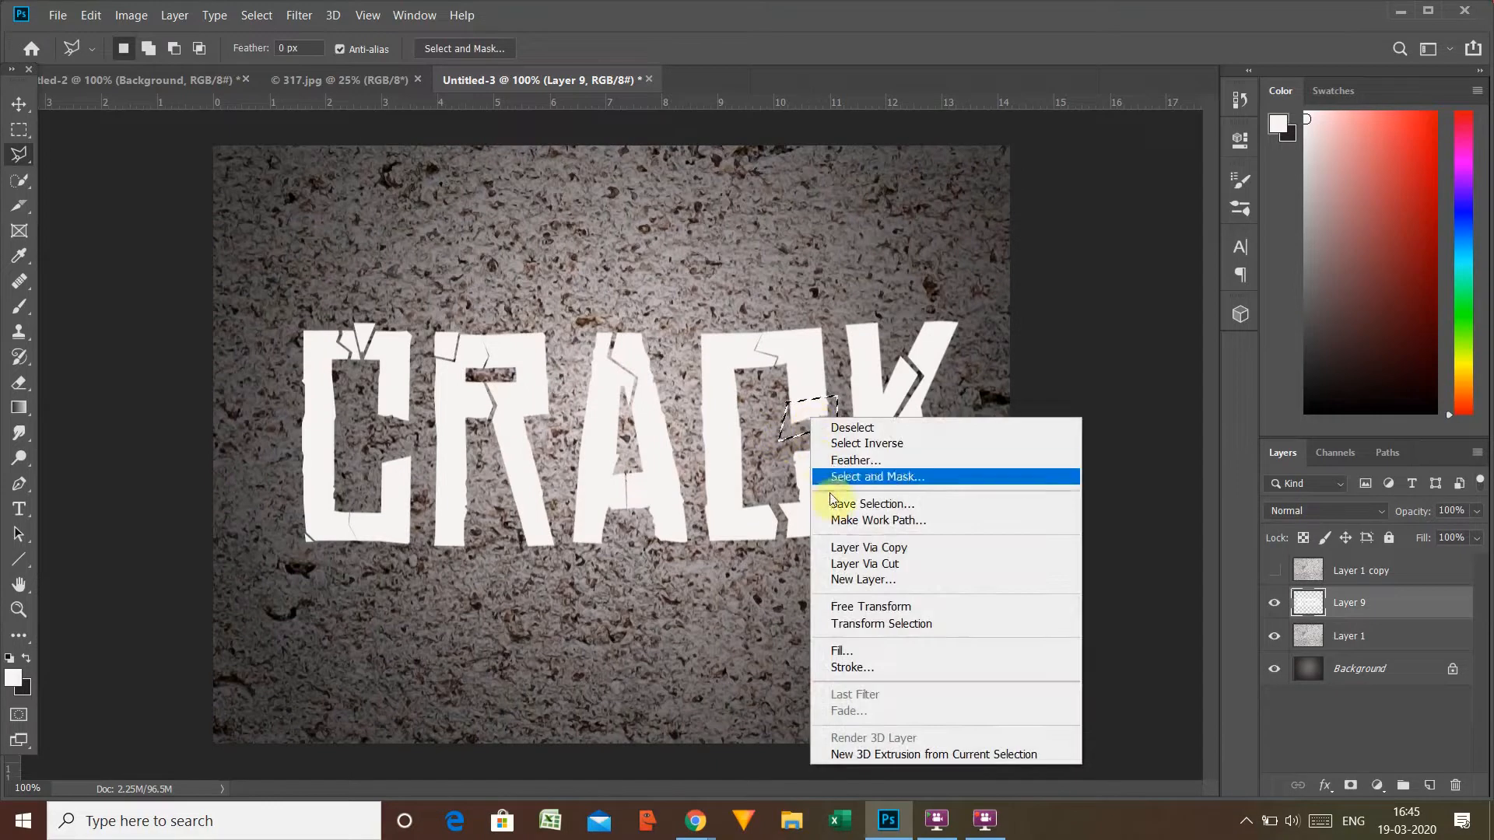
left_click(860, 564)
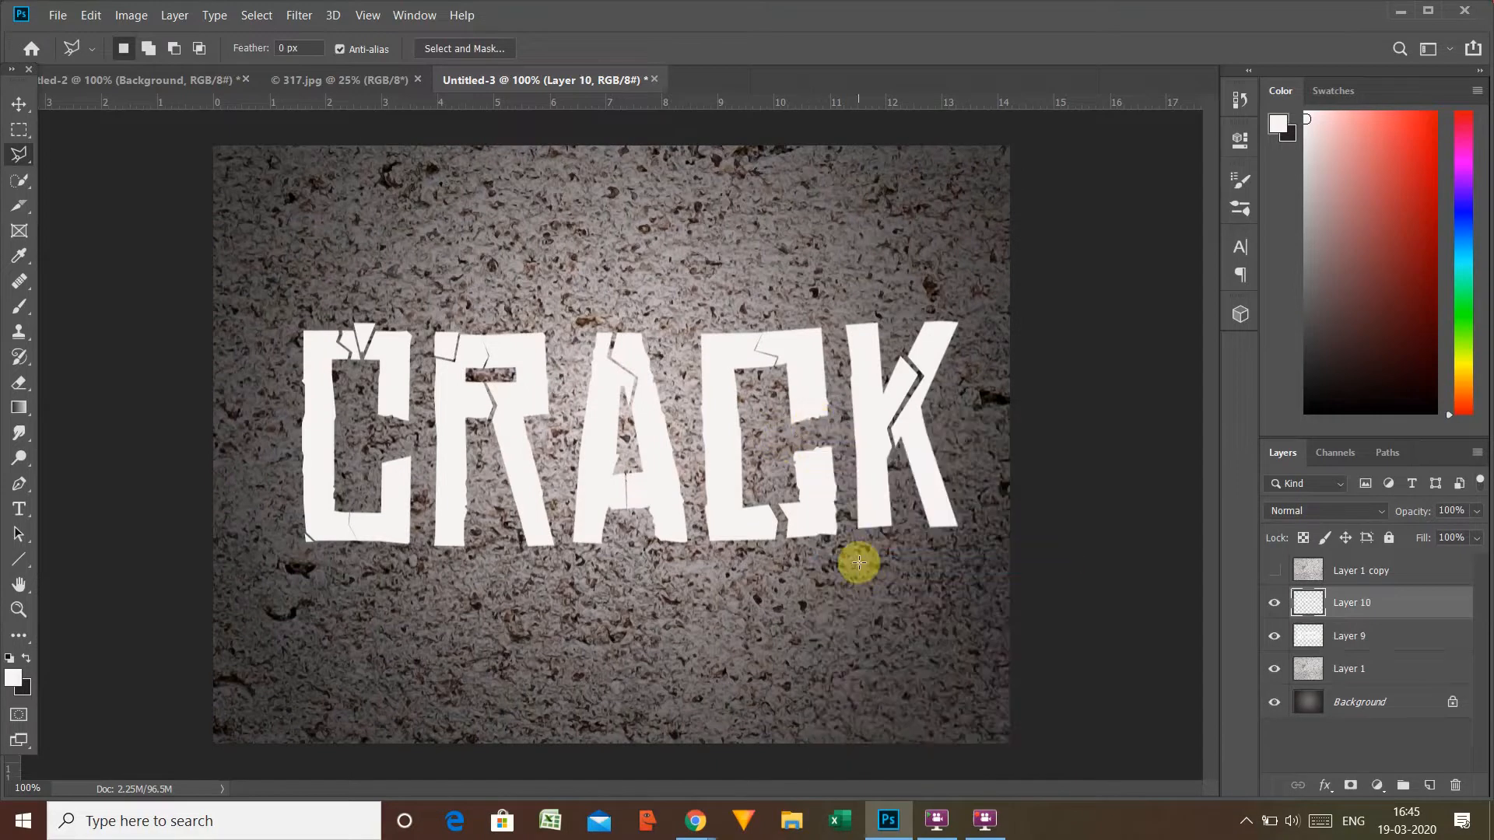
Step: Nudge the cut end of the second C's upper arm 3 px down, and merge it with Layer 9
key("ctrl+t")
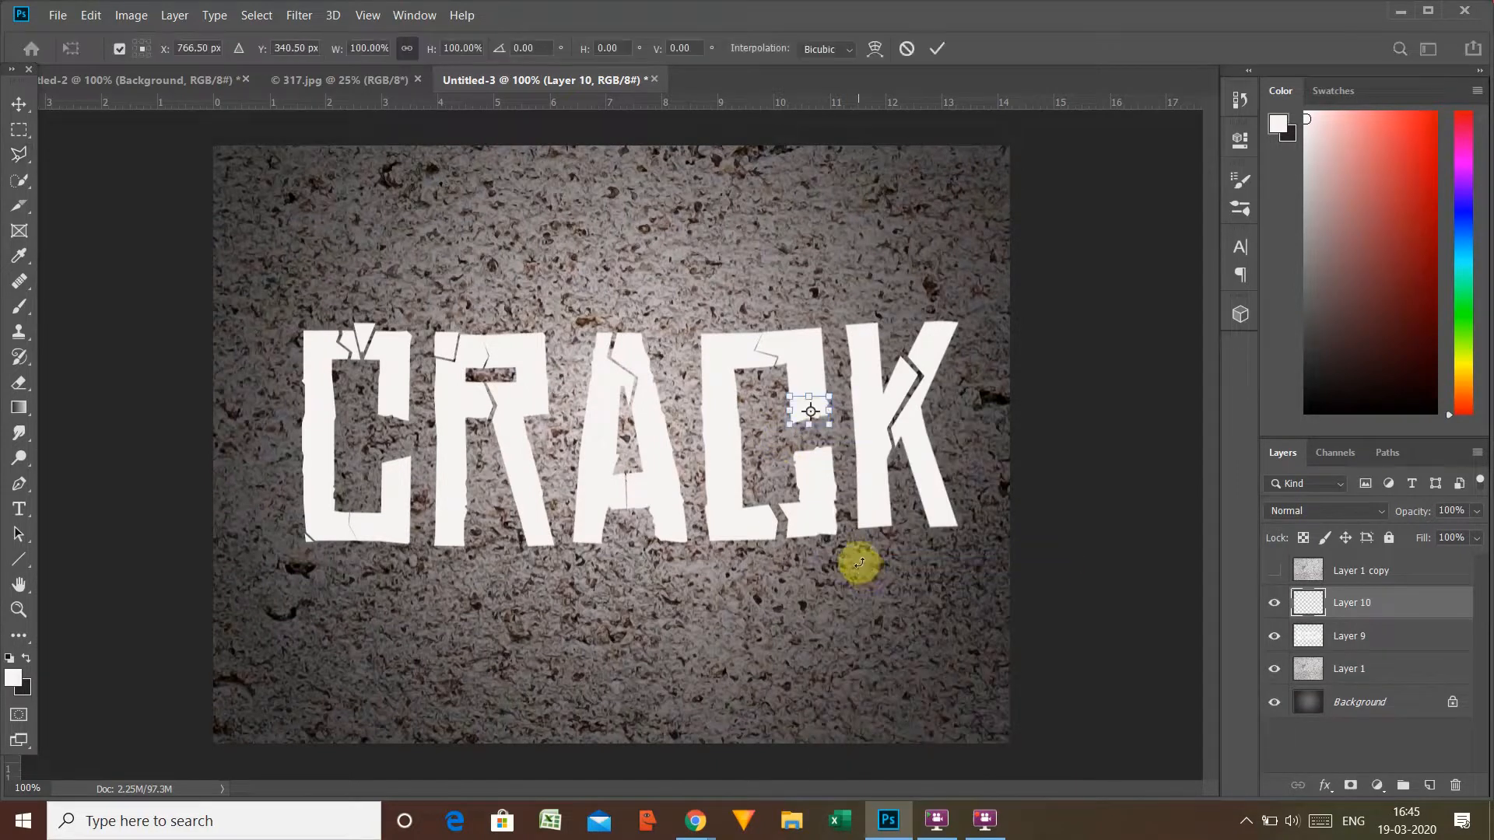
key("Down")
key("Down")
key("Down")
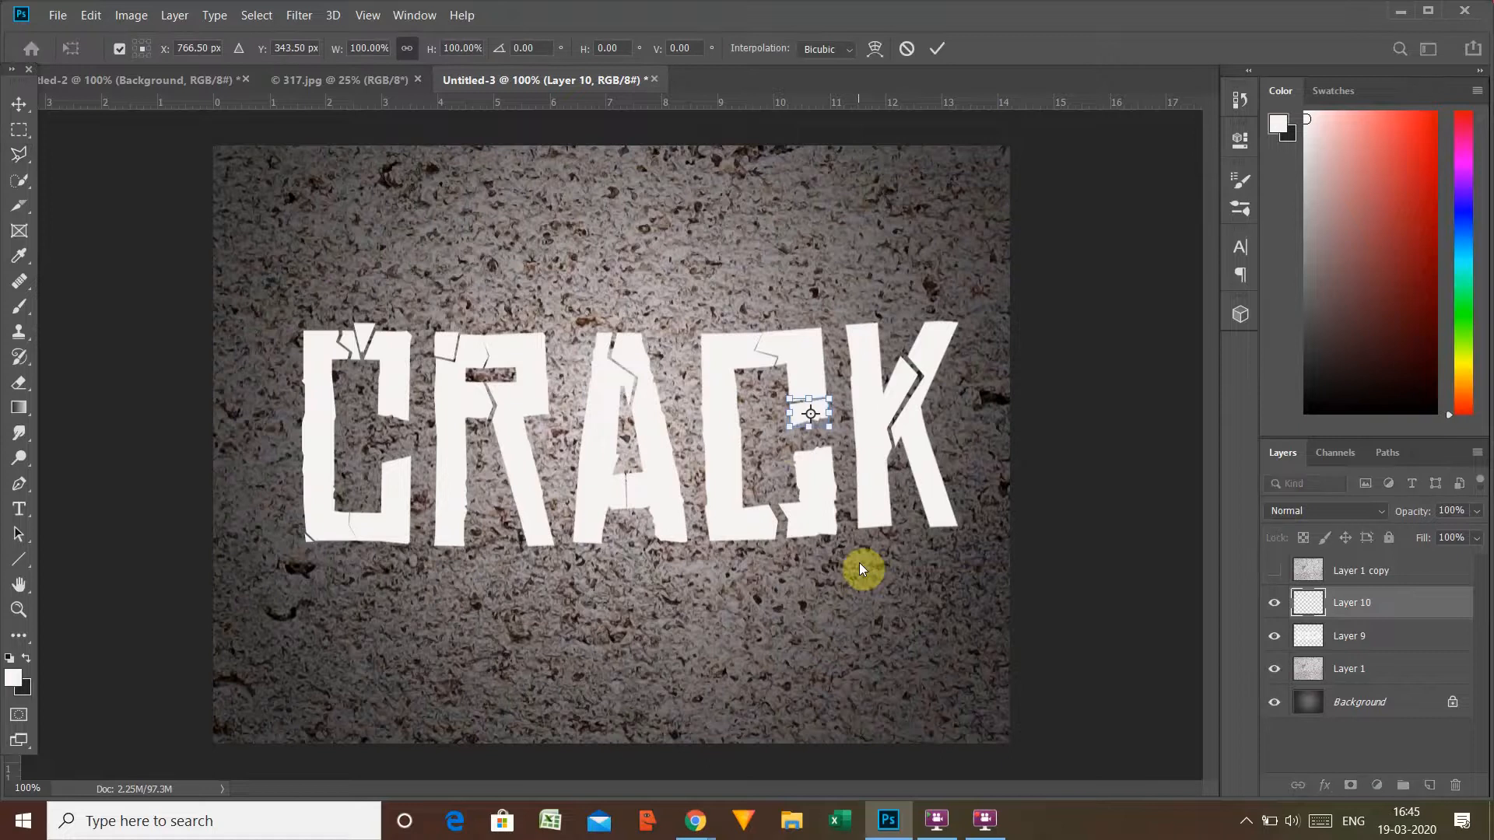
key("l")
key("Return")
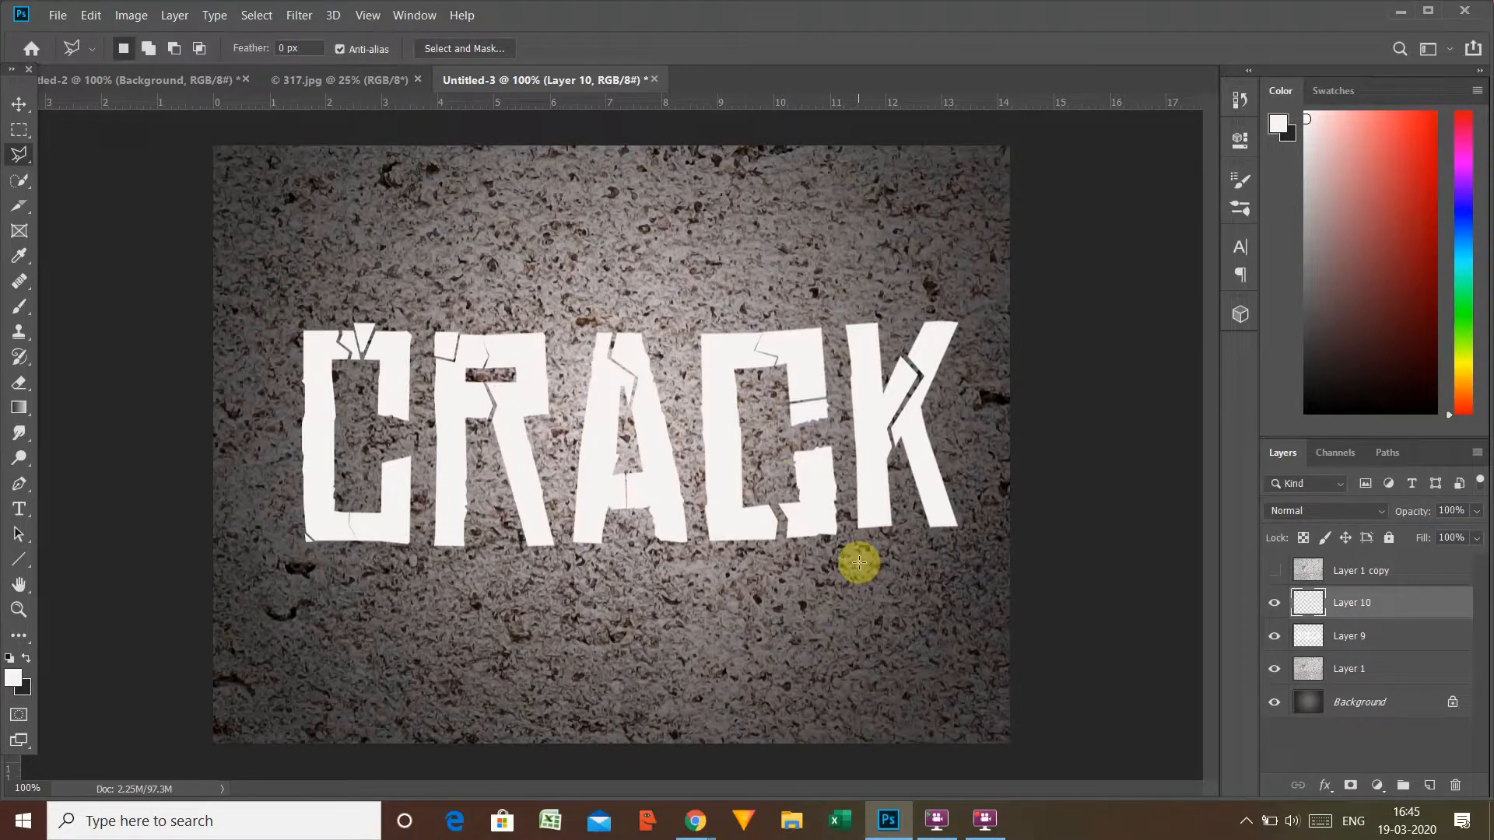
left_click(1339, 641, "ctrl")
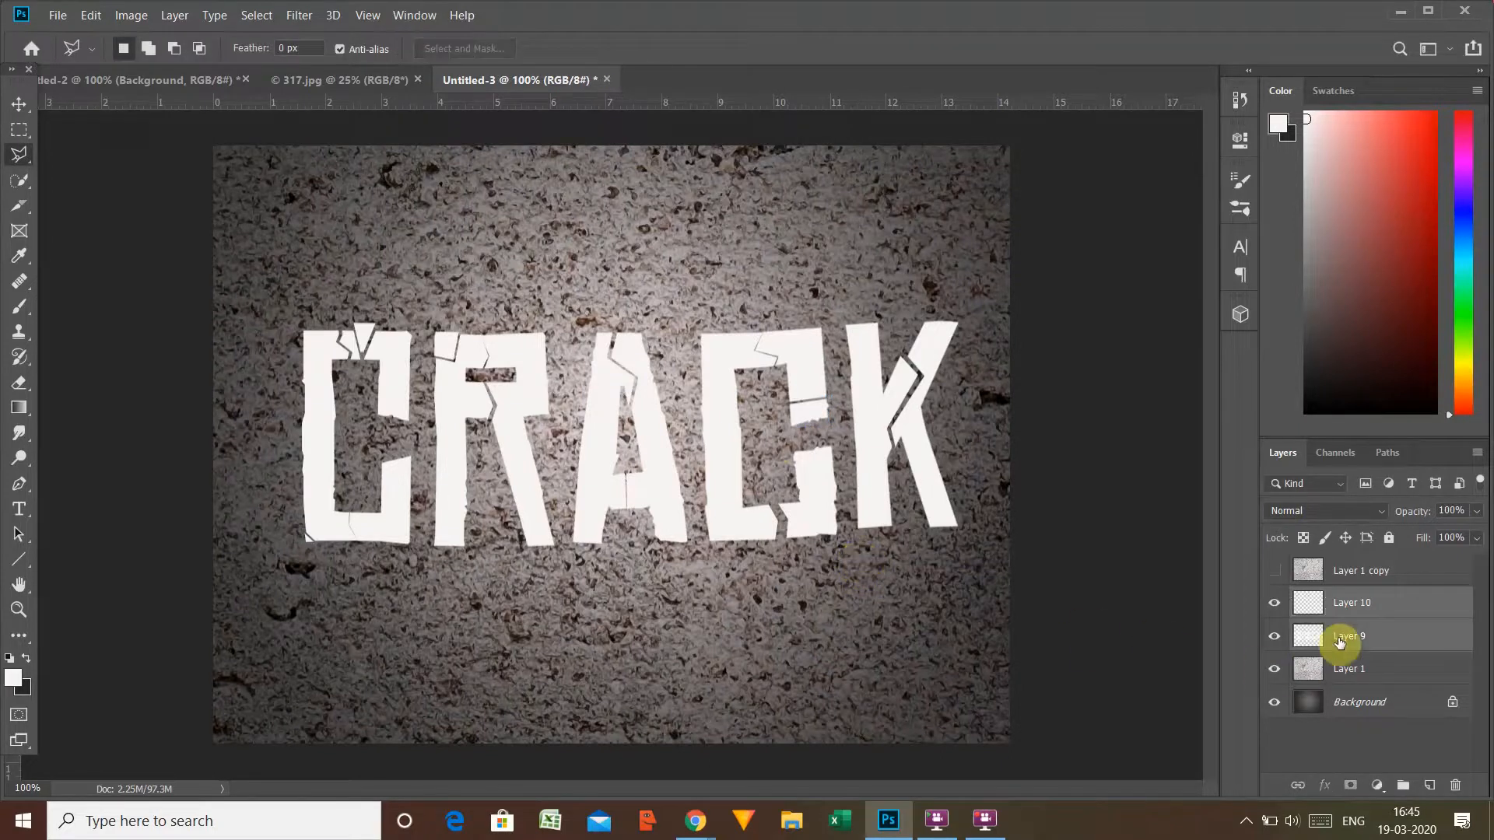
key("ctrl+e")
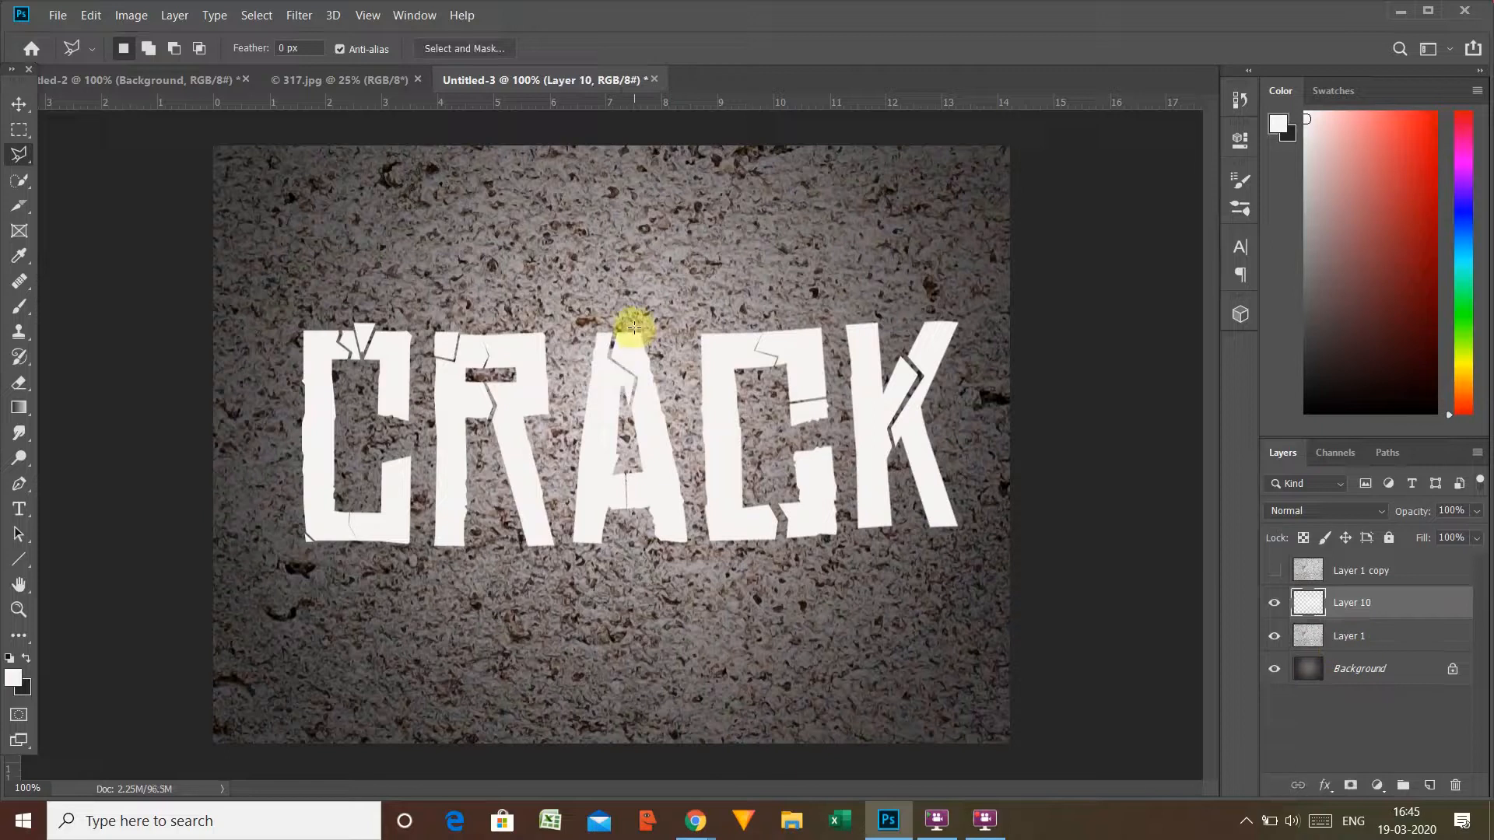
Step: Outline the upper right side of the A with a jagged polygon, and cut that selection to a new layer
left_click(634, 327)
left_click(629, 355)
left_click(649, 371)
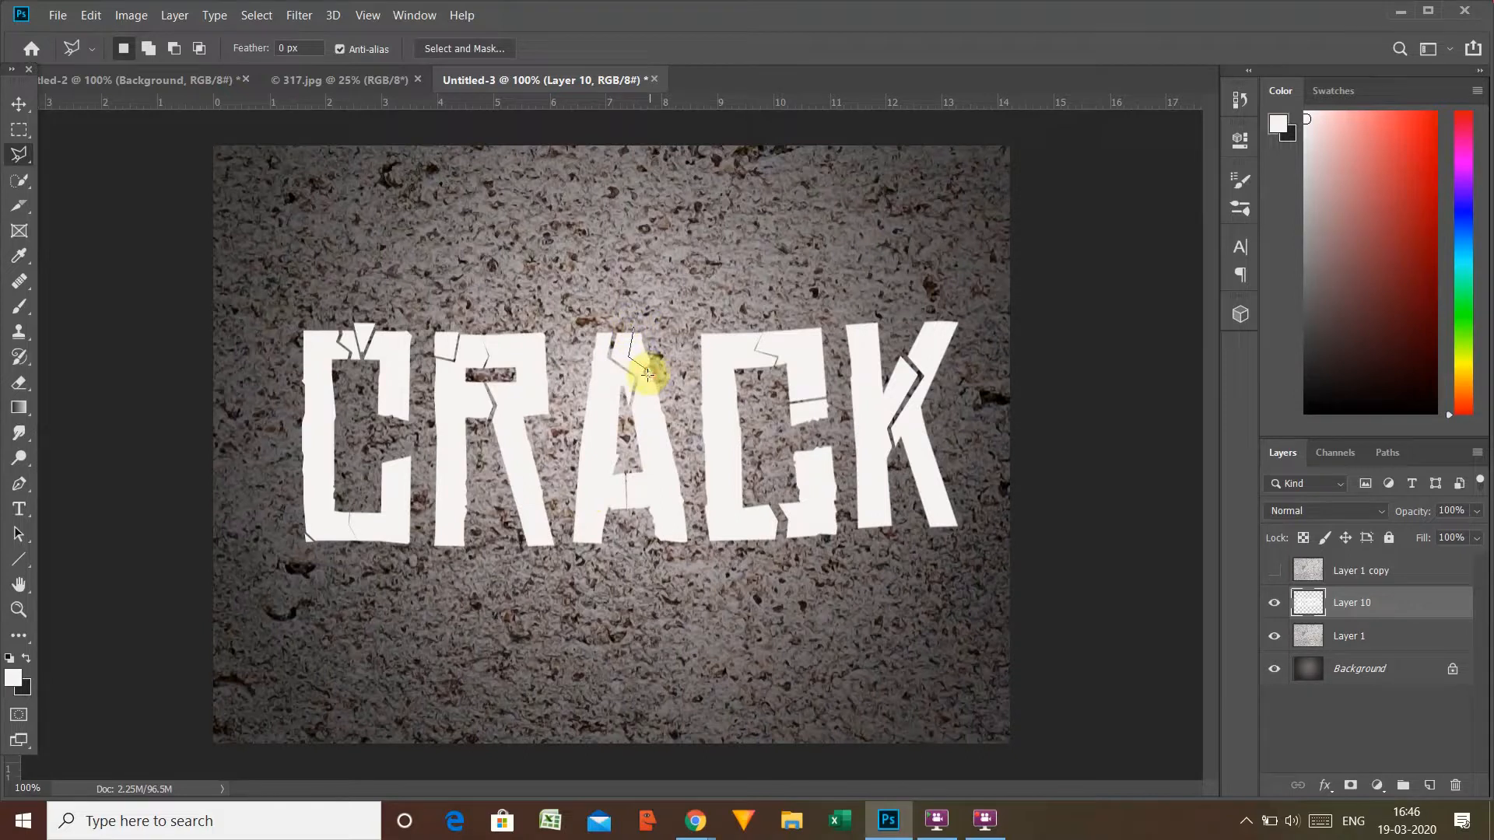
left_click(633, 422)
left_click(681, 418)
left_click(656, 307)
left_click(632, 333)
right_click(650, 353)
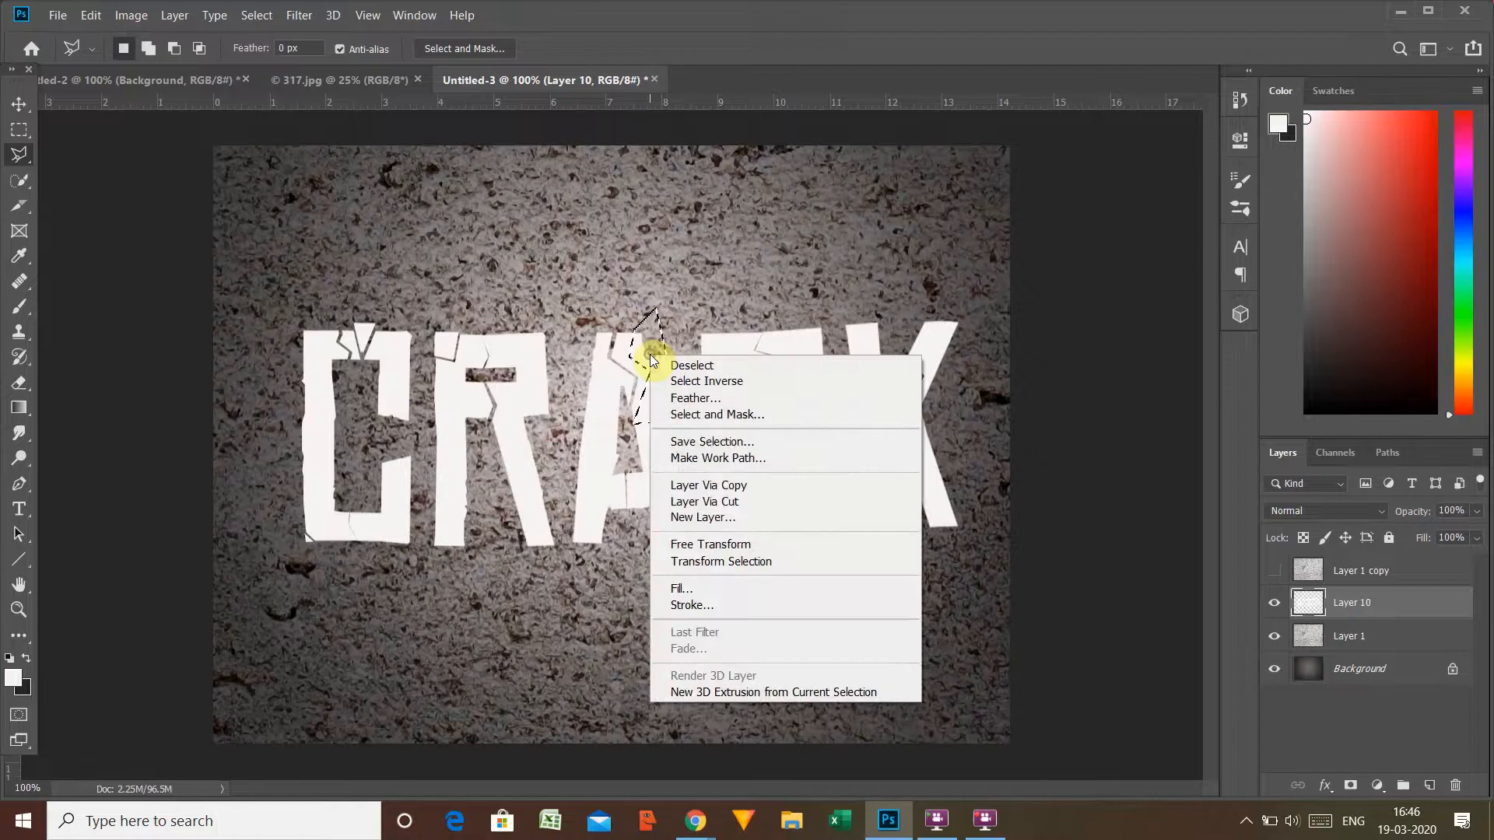
left_click(667, 501)
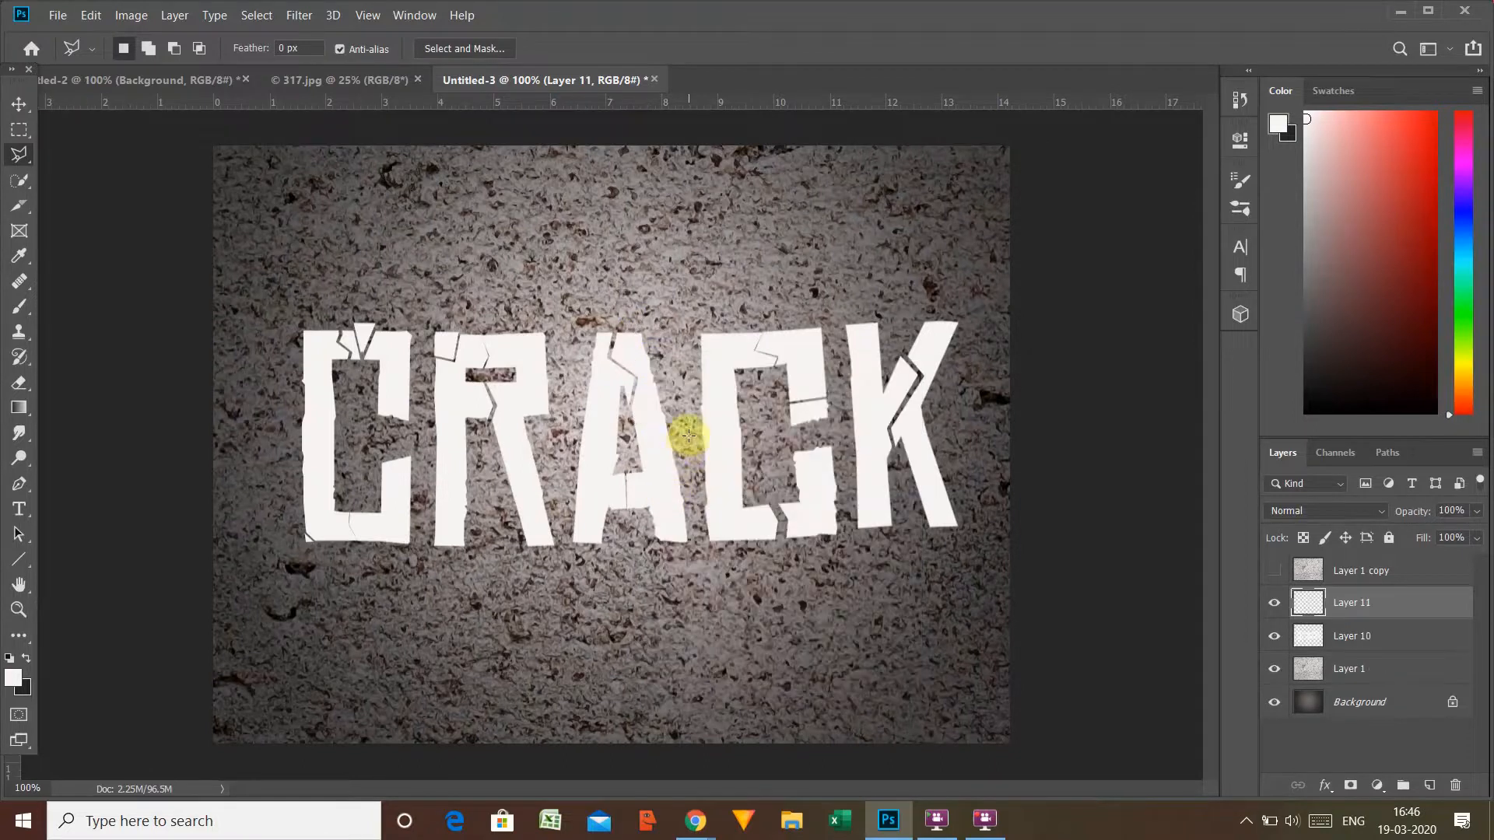
Step: Nudge the cut piece of the A about 2 px to the right, and merge it with Layer 10
key("ctrl+t")
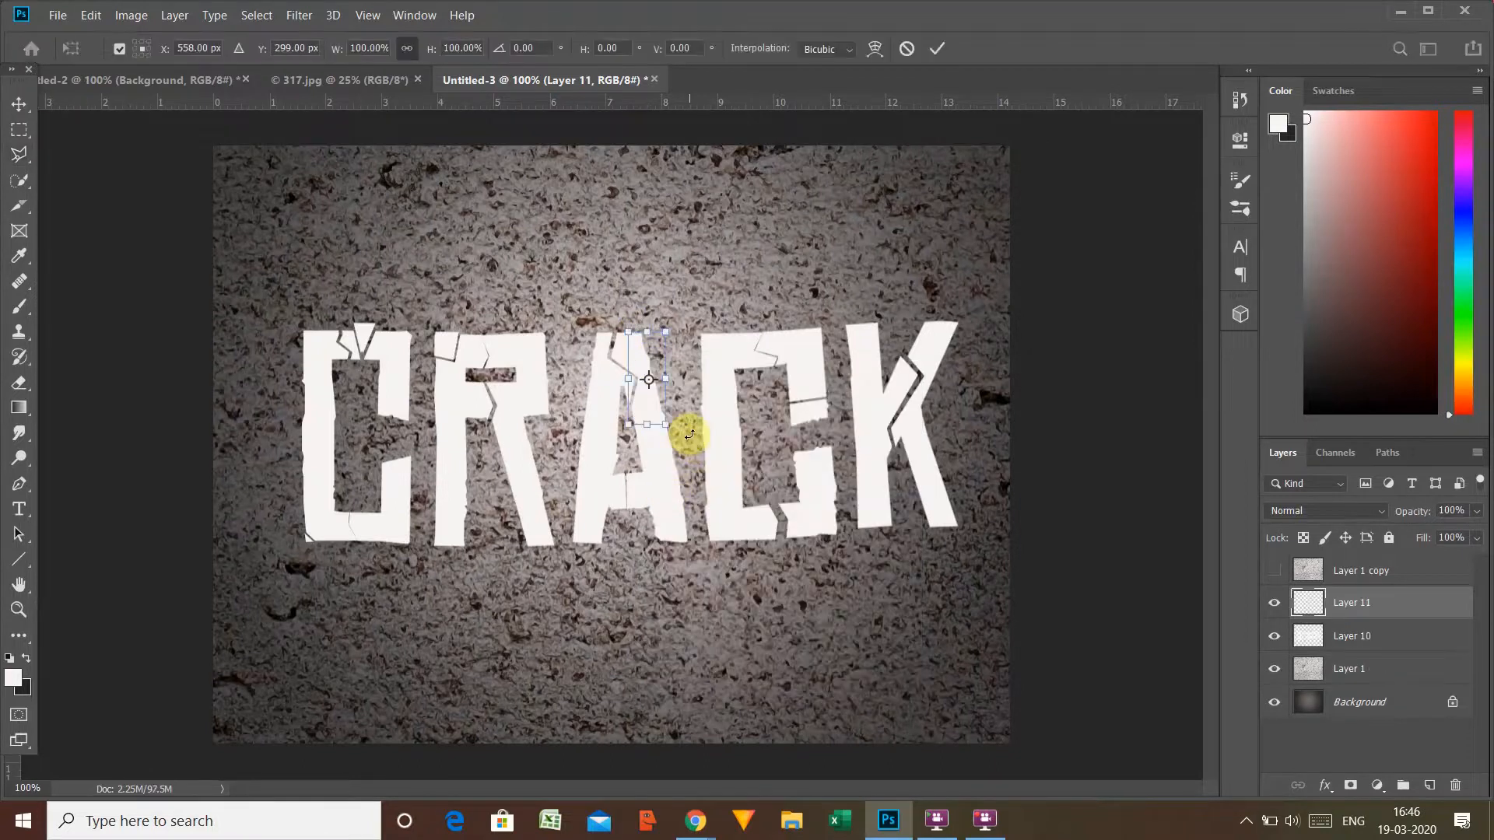
key("Right")
key("Right")
key("Right")
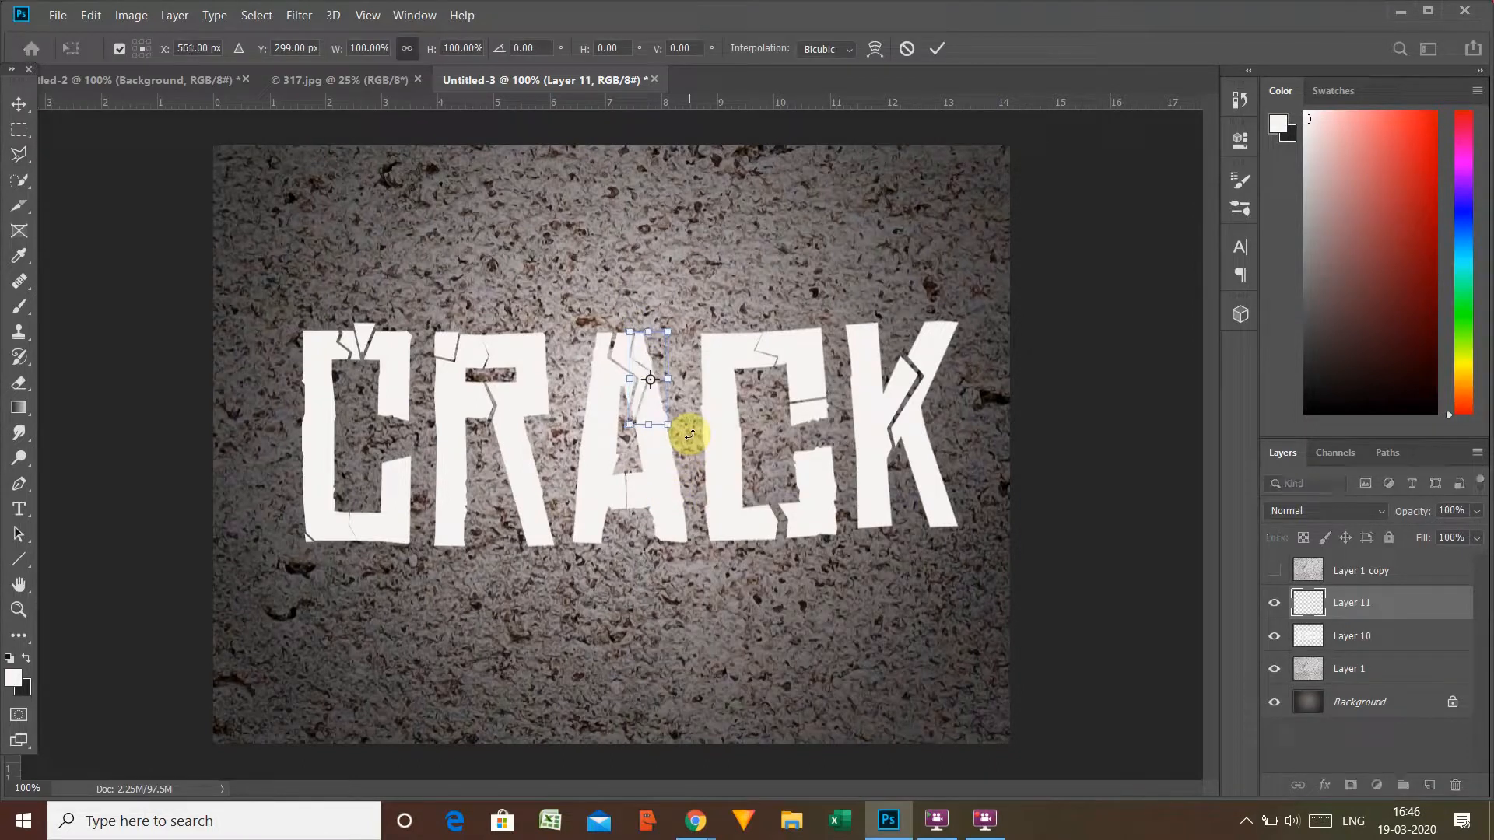
key("Left")
key("Left")
key("Right")
key("Return")
key("l")
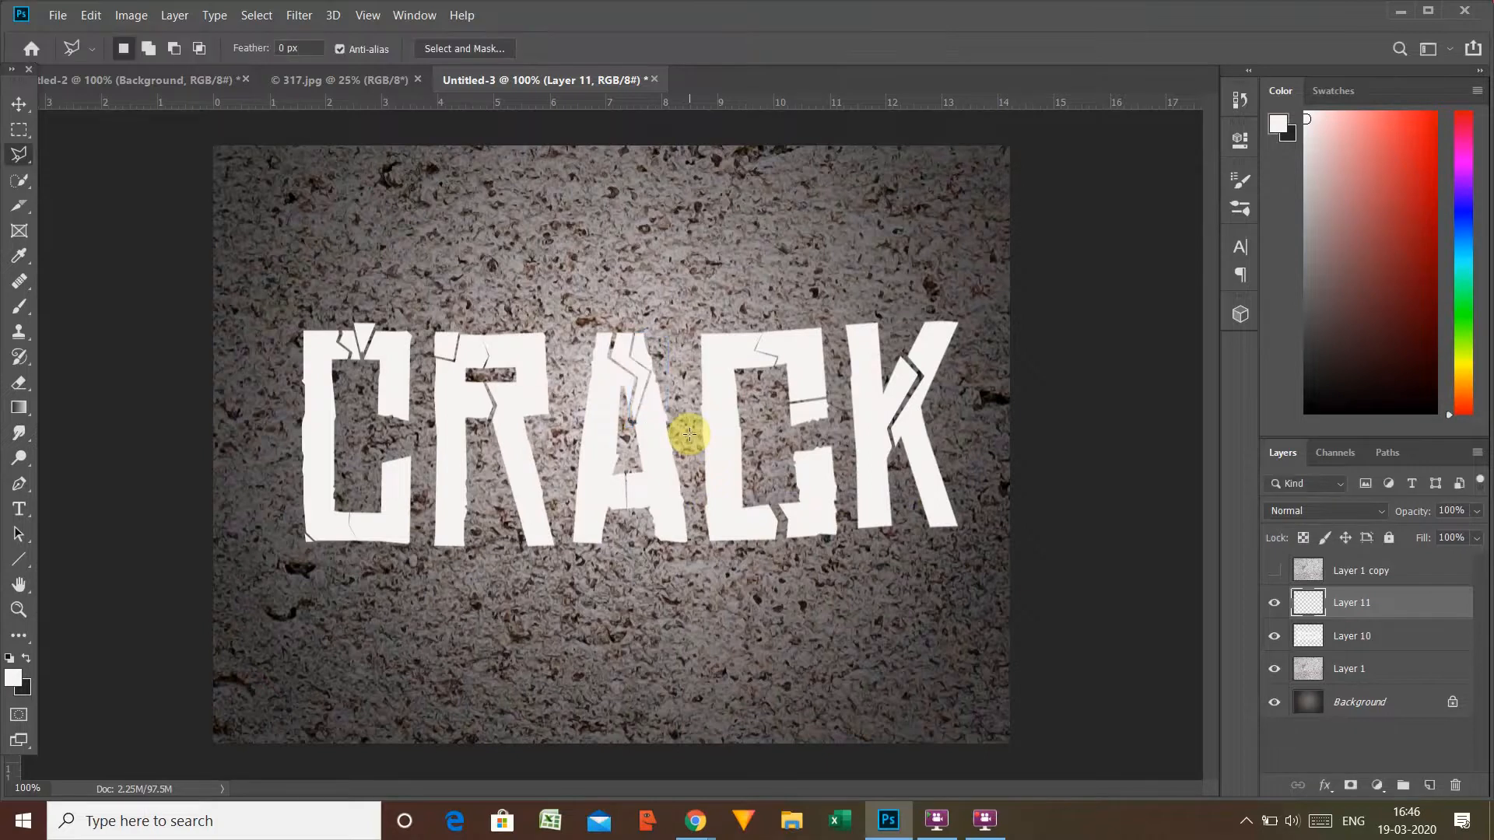
left_click(1351, 638, "ctrl")
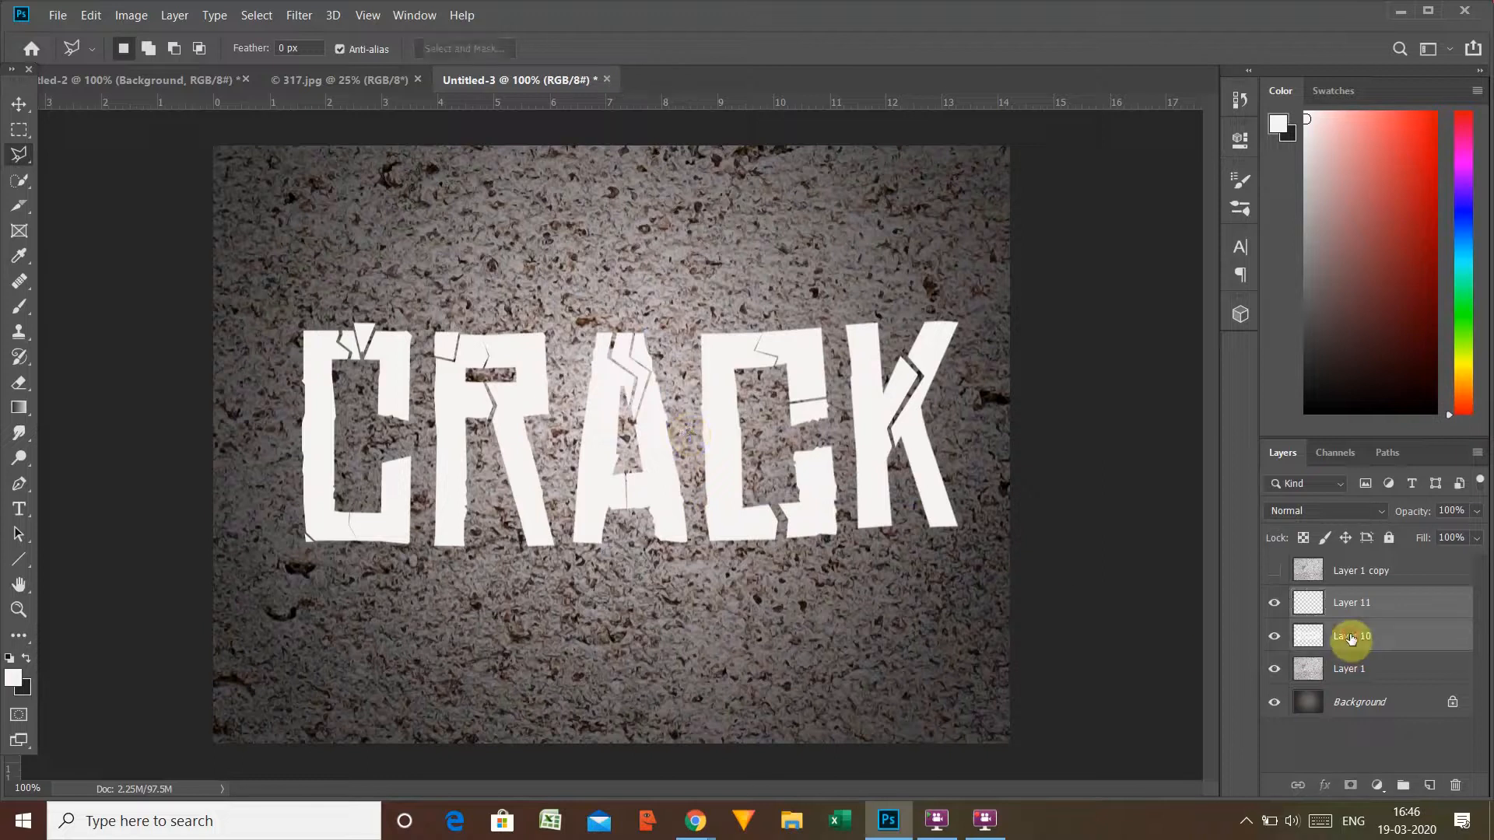
key("ctrl+e")
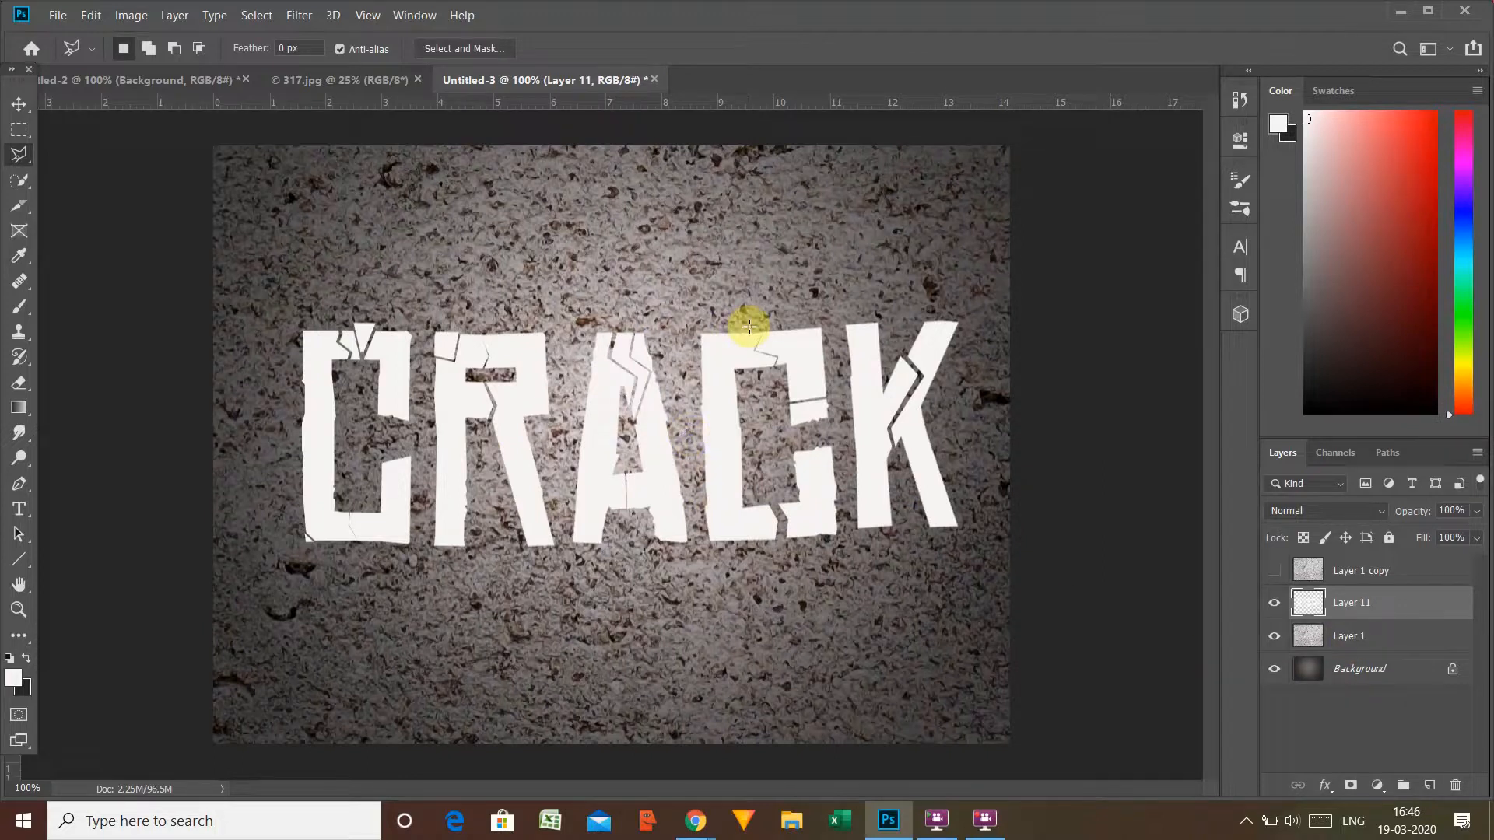
Step: Outline a jagged piece near the upper-left corner of the second C with a polygon, and cut that selection to a new layer
left_click(748, 326)
left_click(738, 352)
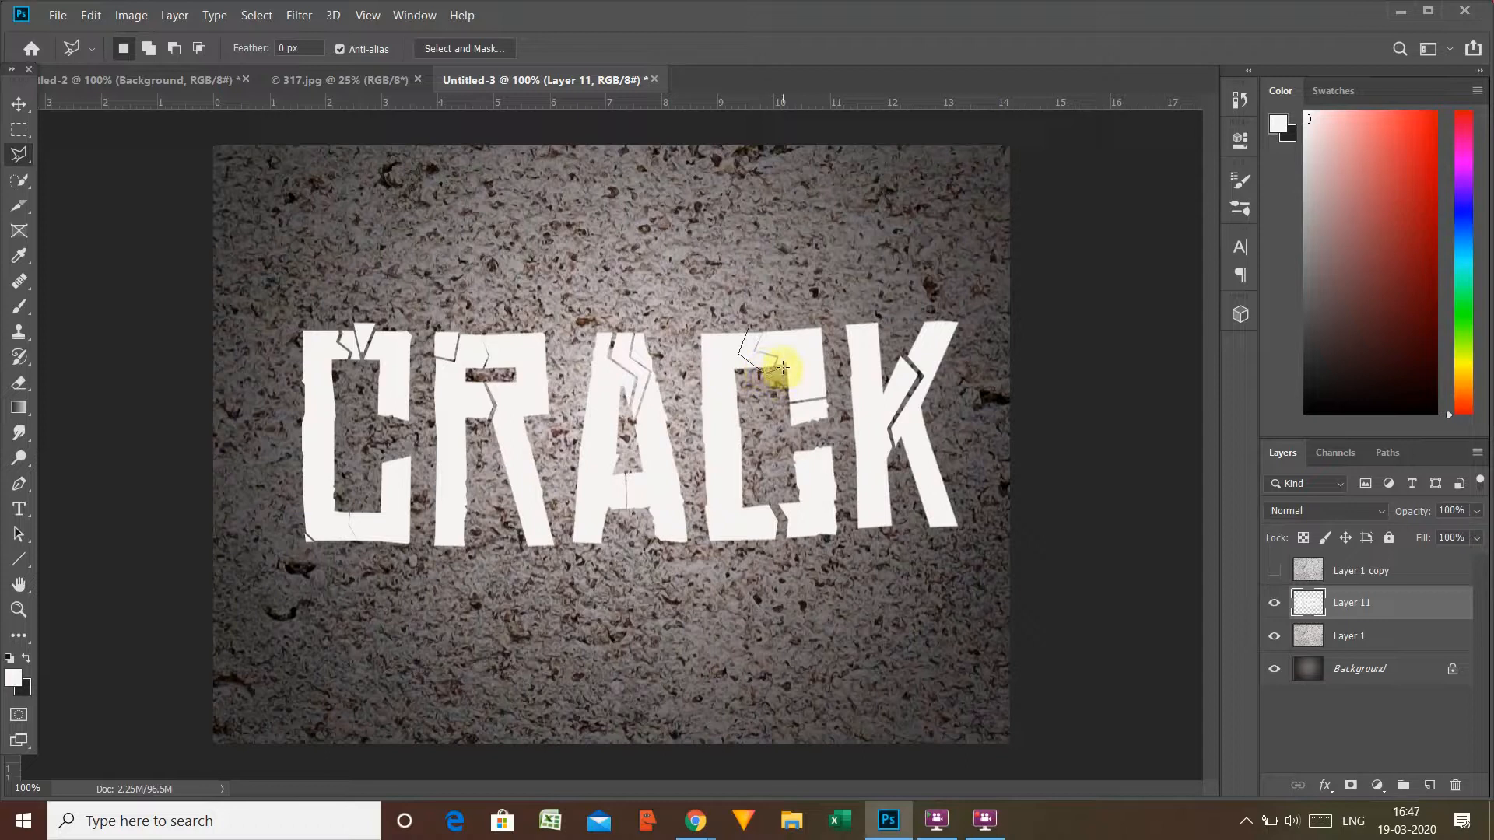
left_click(739, 379)
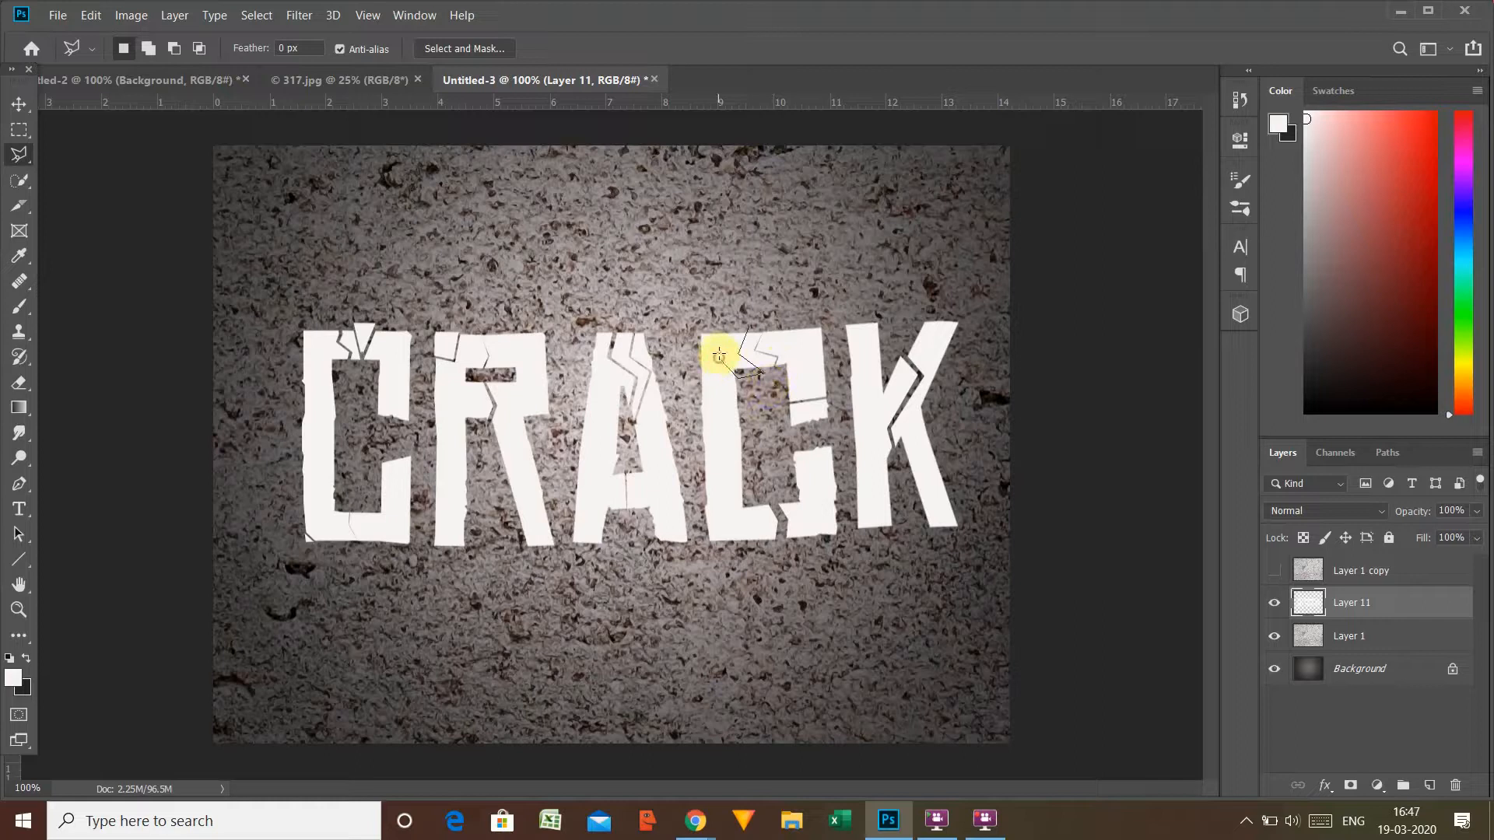
left_click(719, 357)
left_click(738, 316)
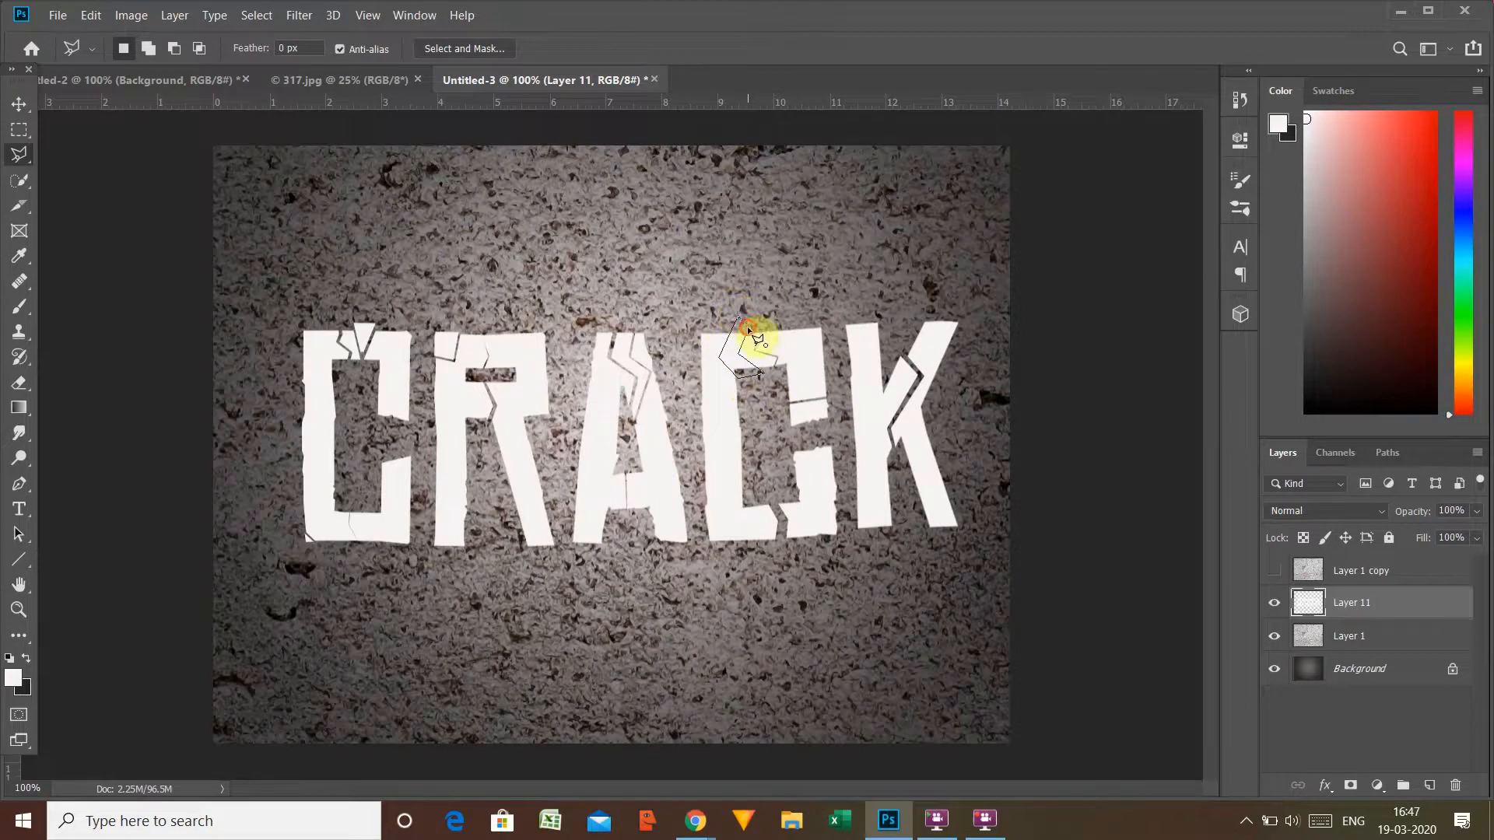
left_click(747, 375)
right_click(748, 374)
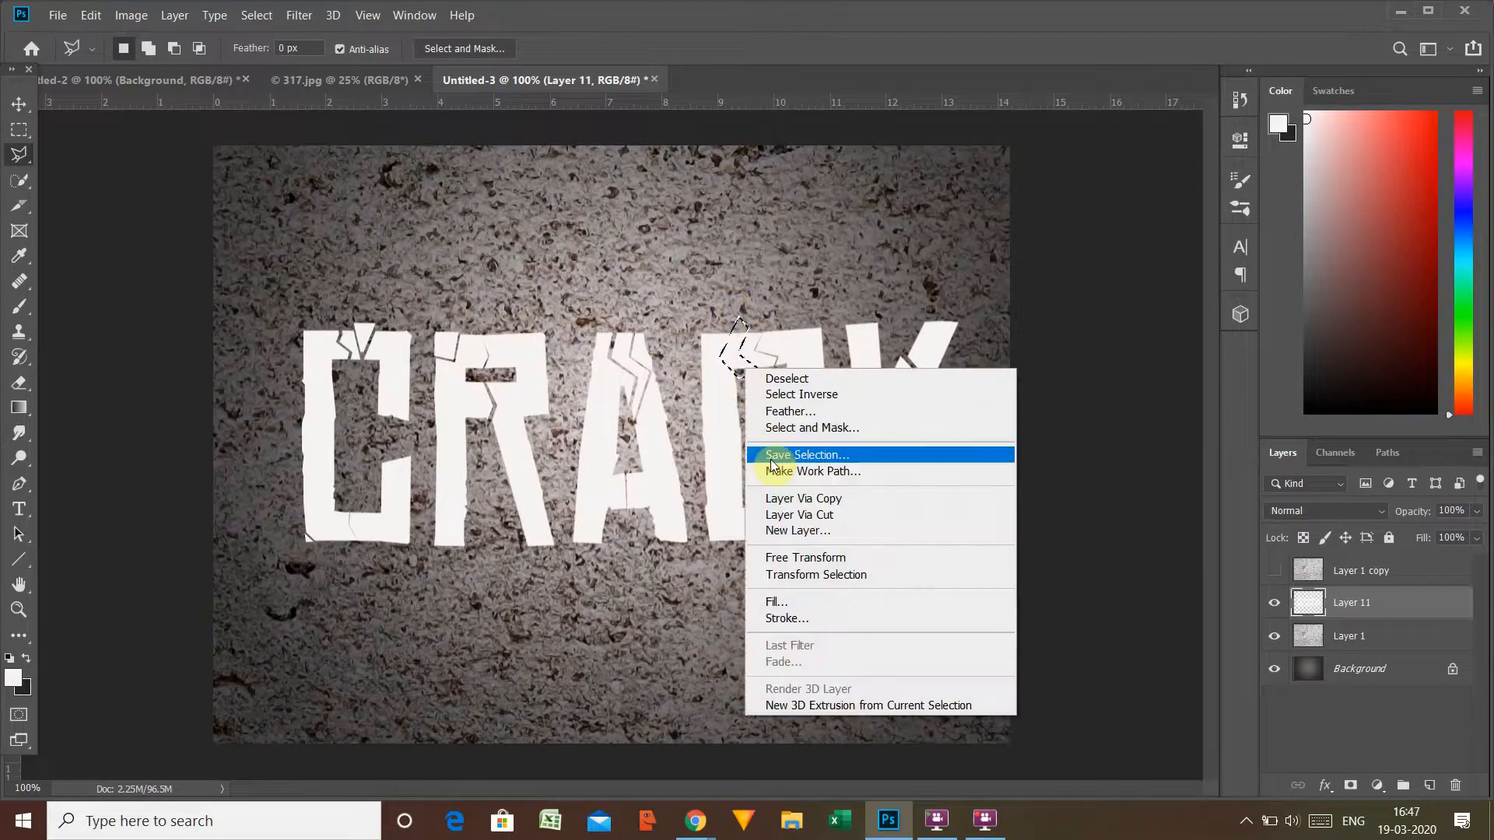
left_click(782, 517)
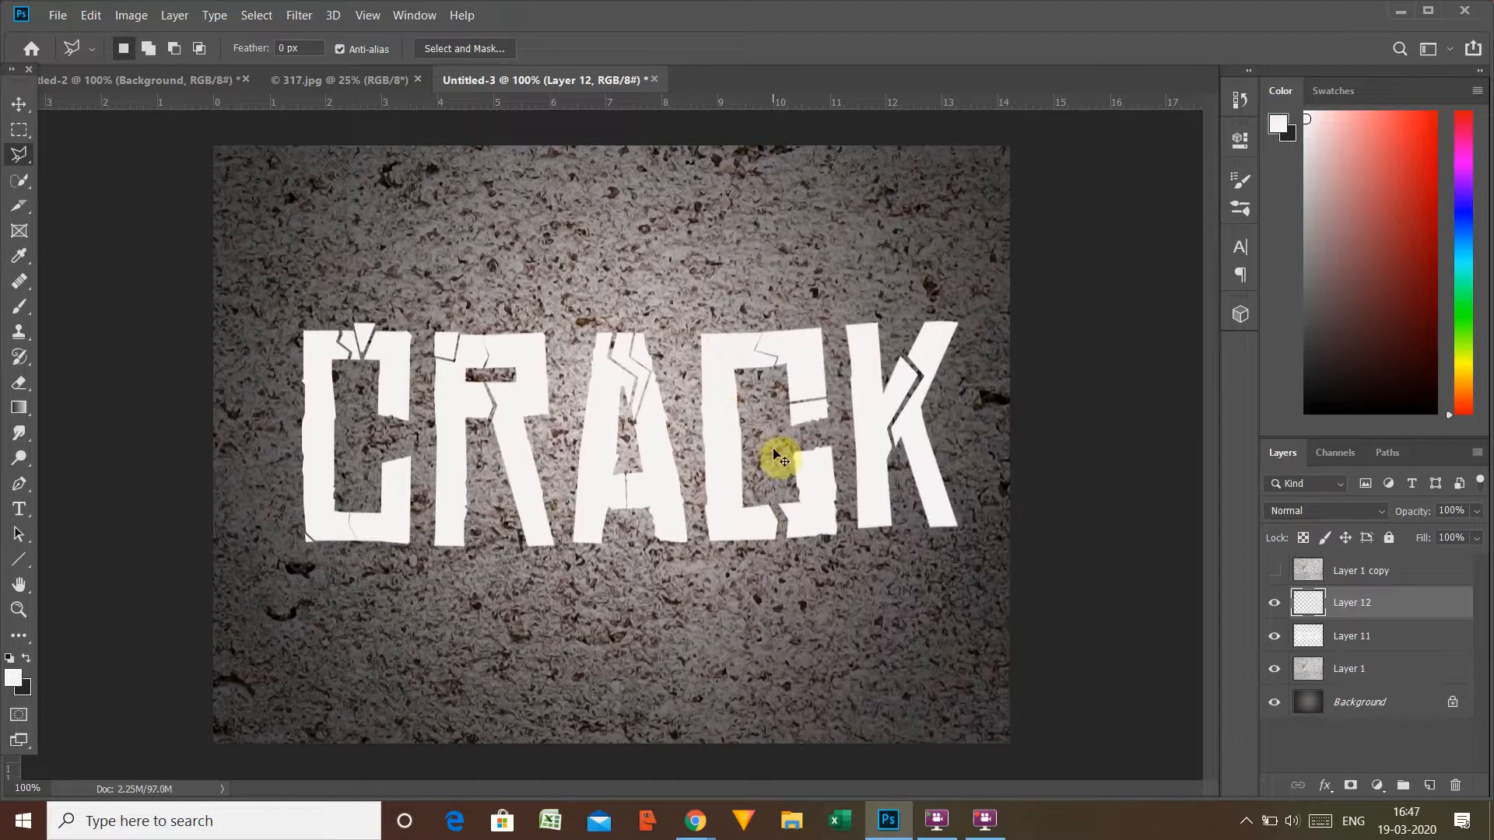
Step: Nudge the cut piece of the second C to X 679.50 px and Y 266.00 px, and merge it with Layer 11
key("ctrl+t")
key("Up")
key("Up")
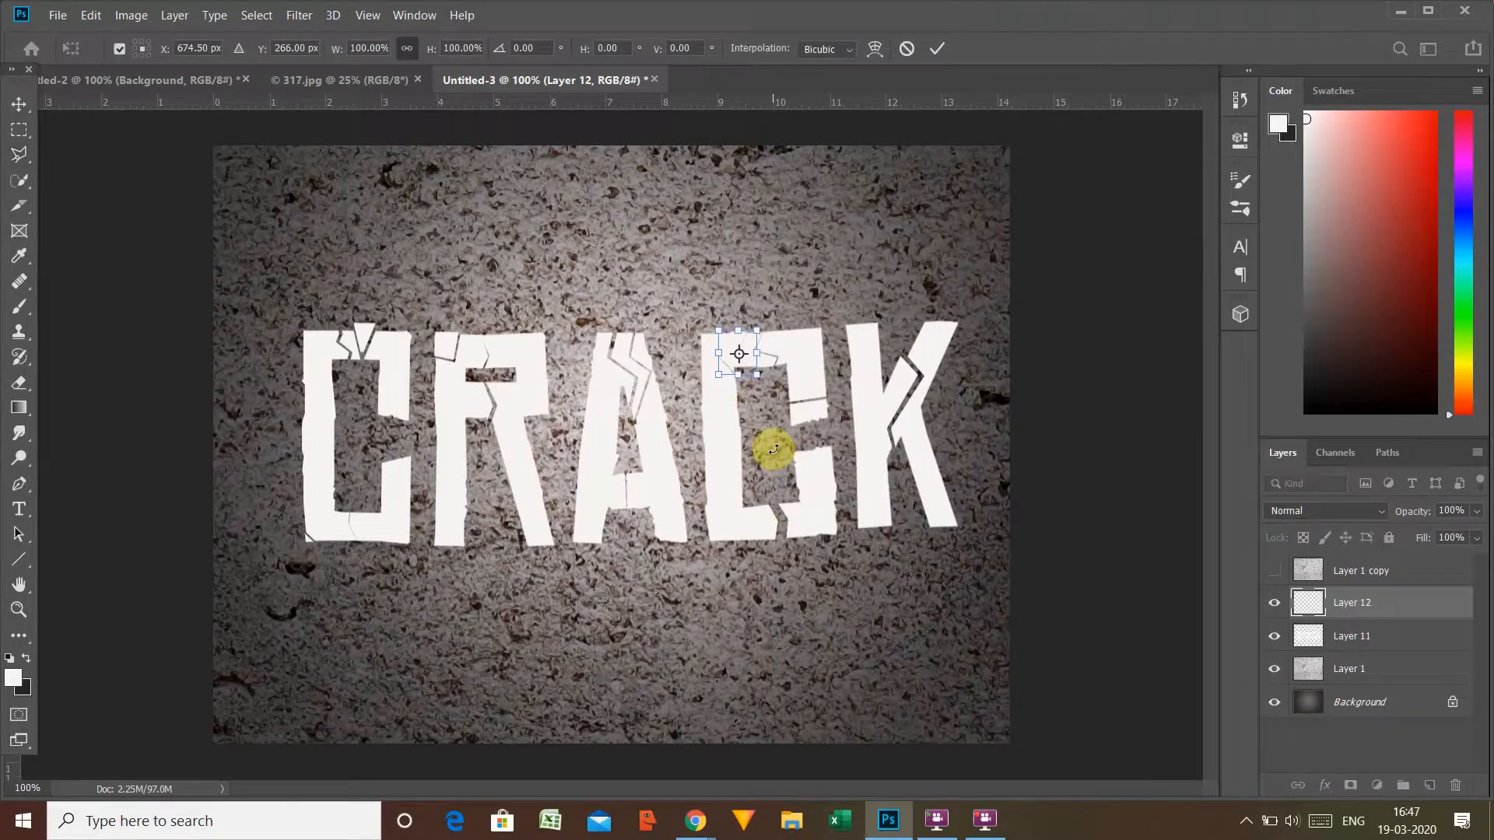
key("Right")
key("Left")
key("Up")
key("Right")
key("Up")
key("Up")
key("Up")
key("Up")
key("Up")
key("Up")
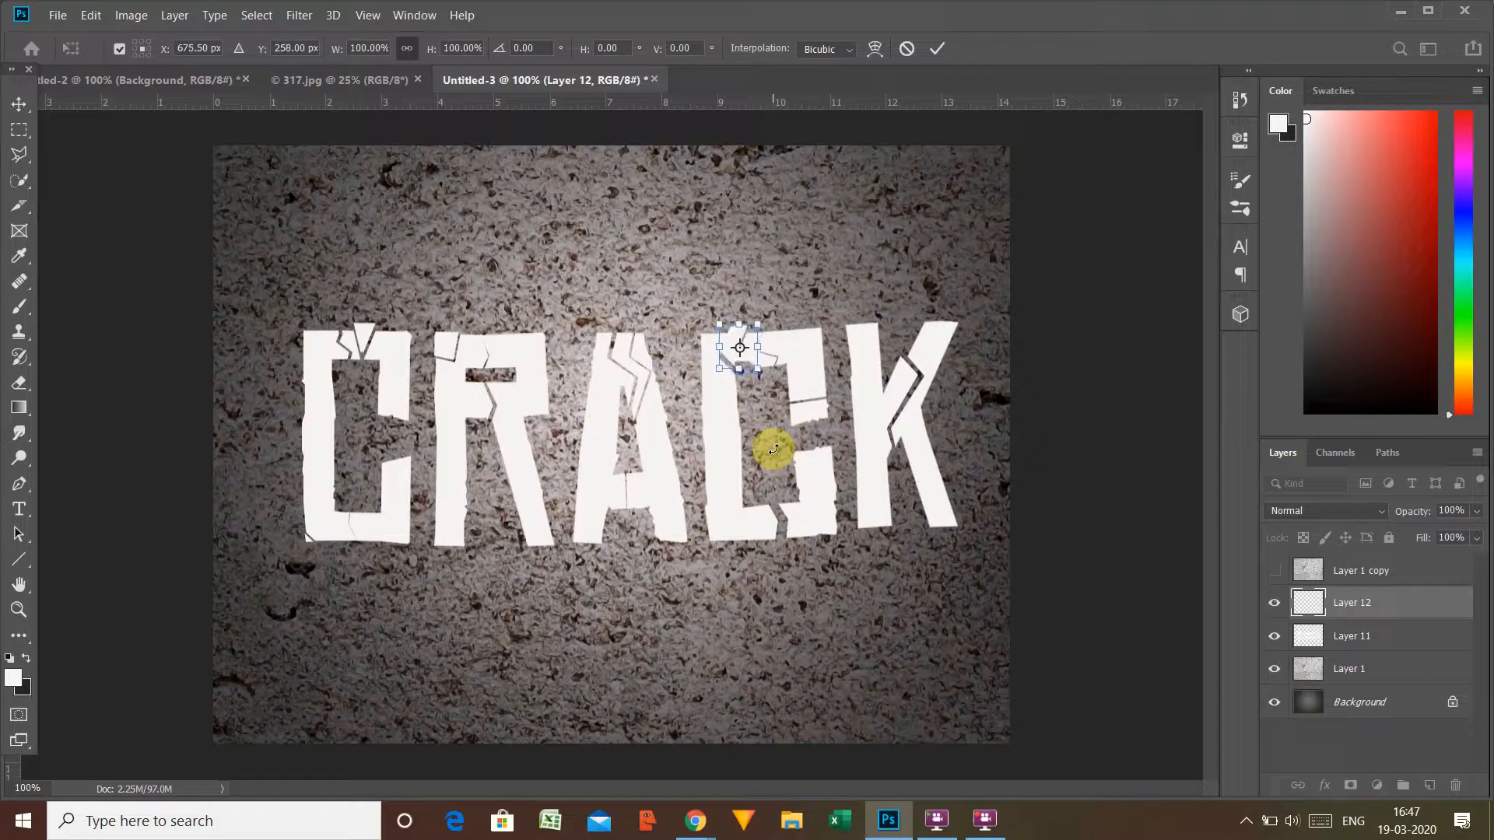
key("Down")
key("Down")
key("Down")
key("Down")
key("Down")
key("Down")
key("Down")
key("Down")
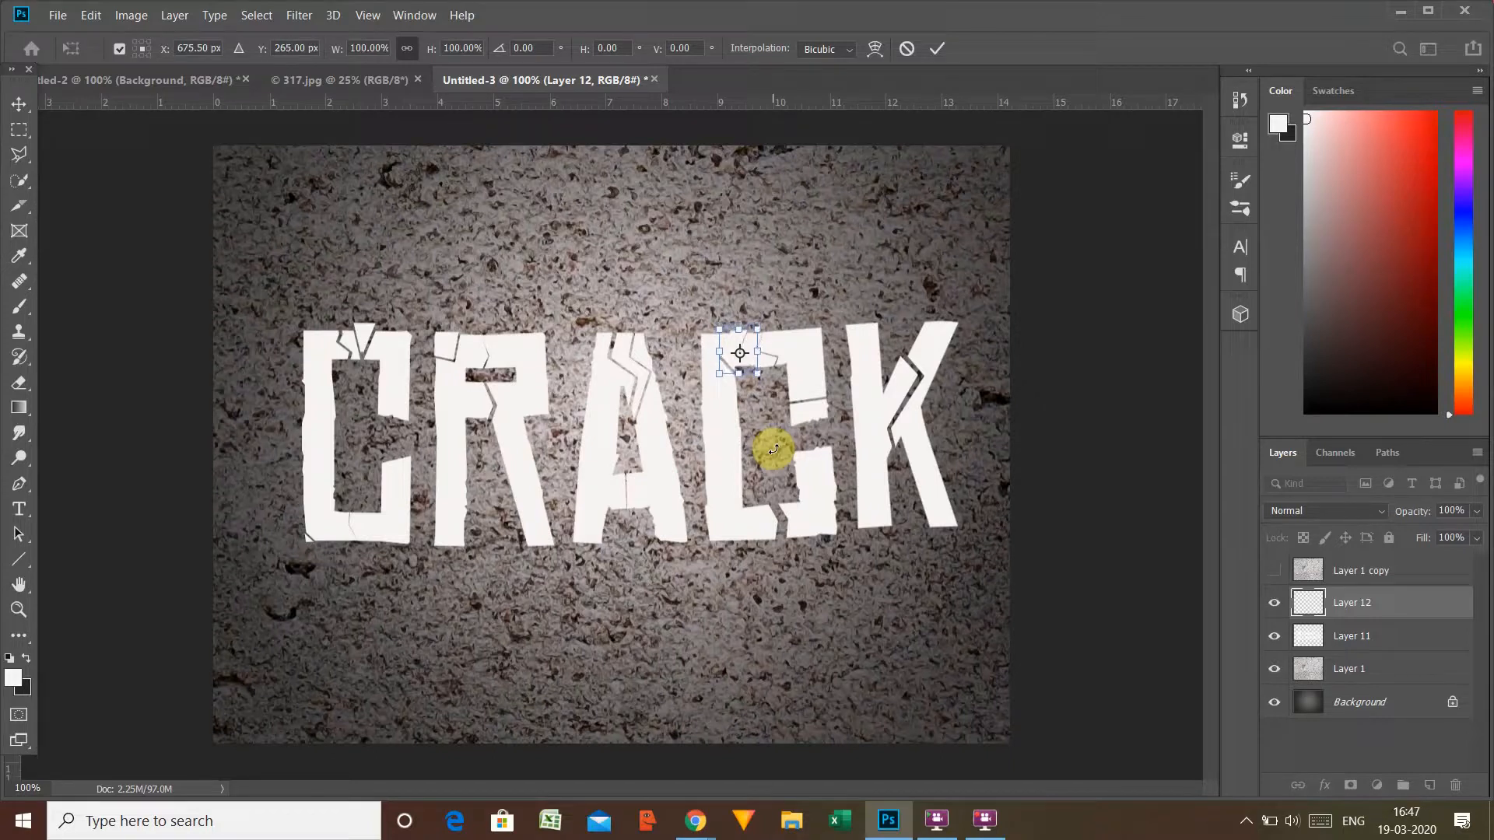
key("Right")
key("Right")
key("Right")
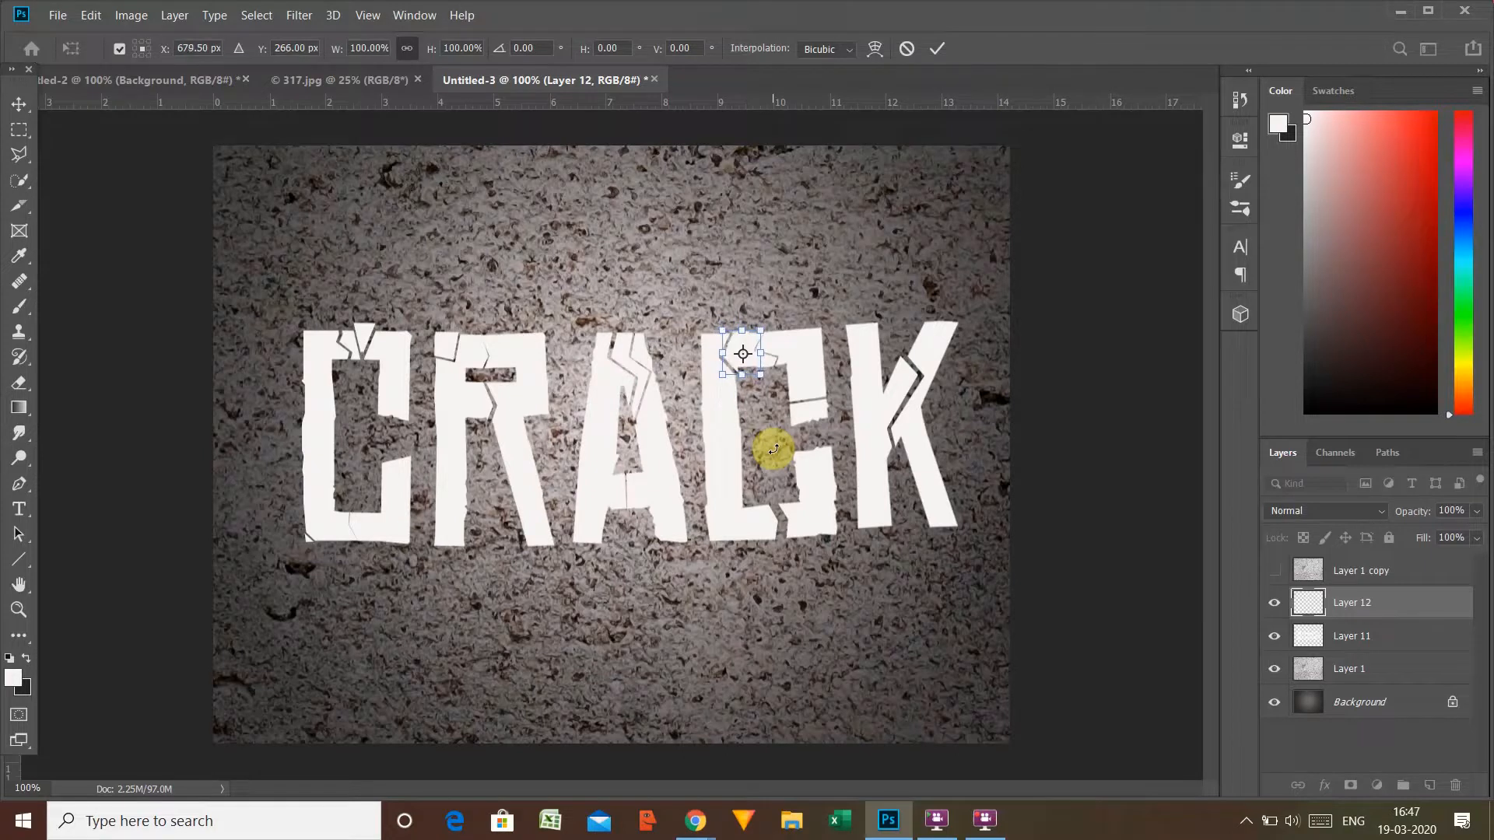
key("Return")
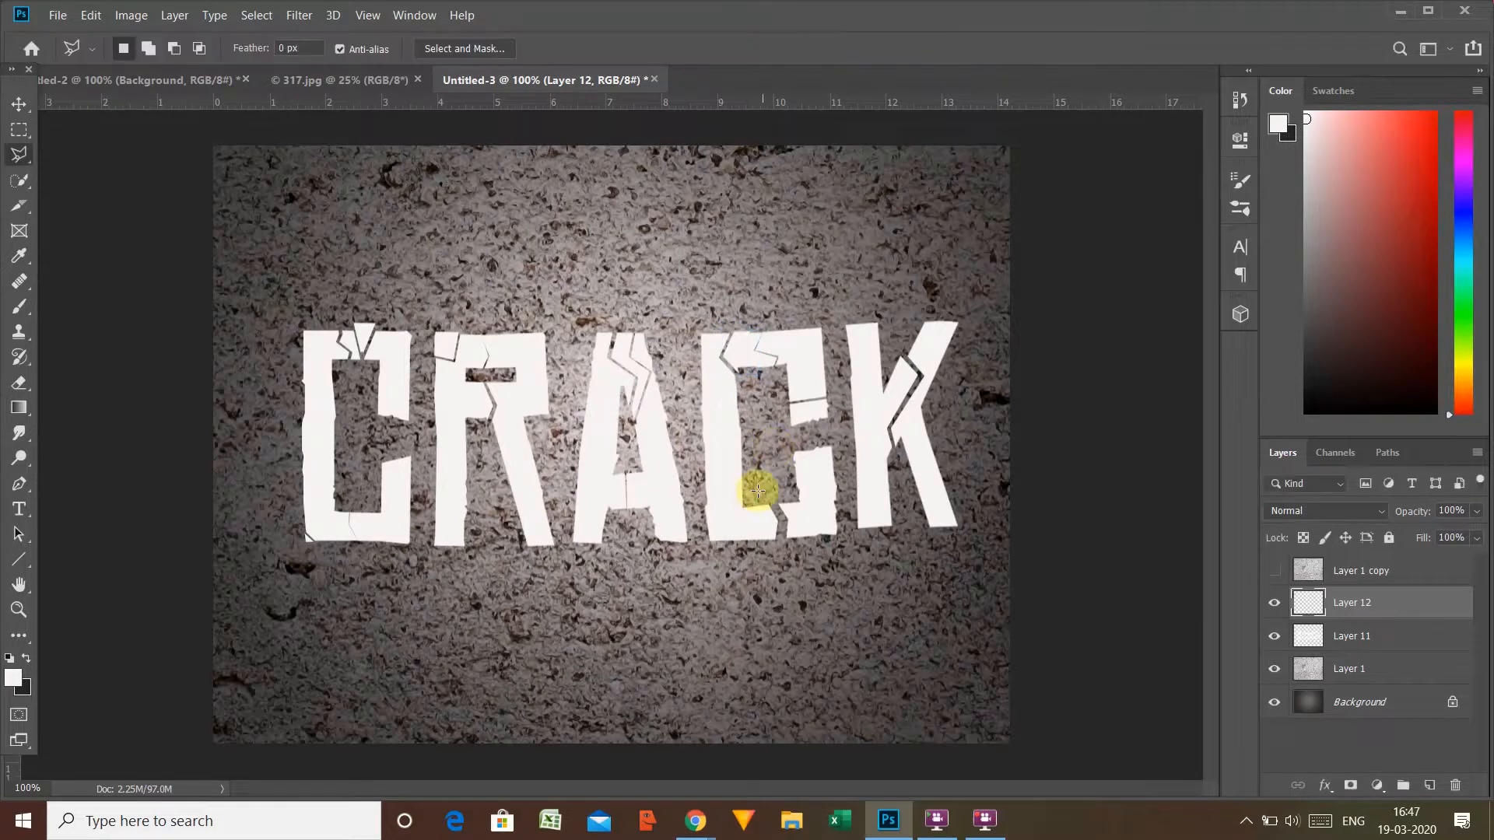
left_click(1347, 638)
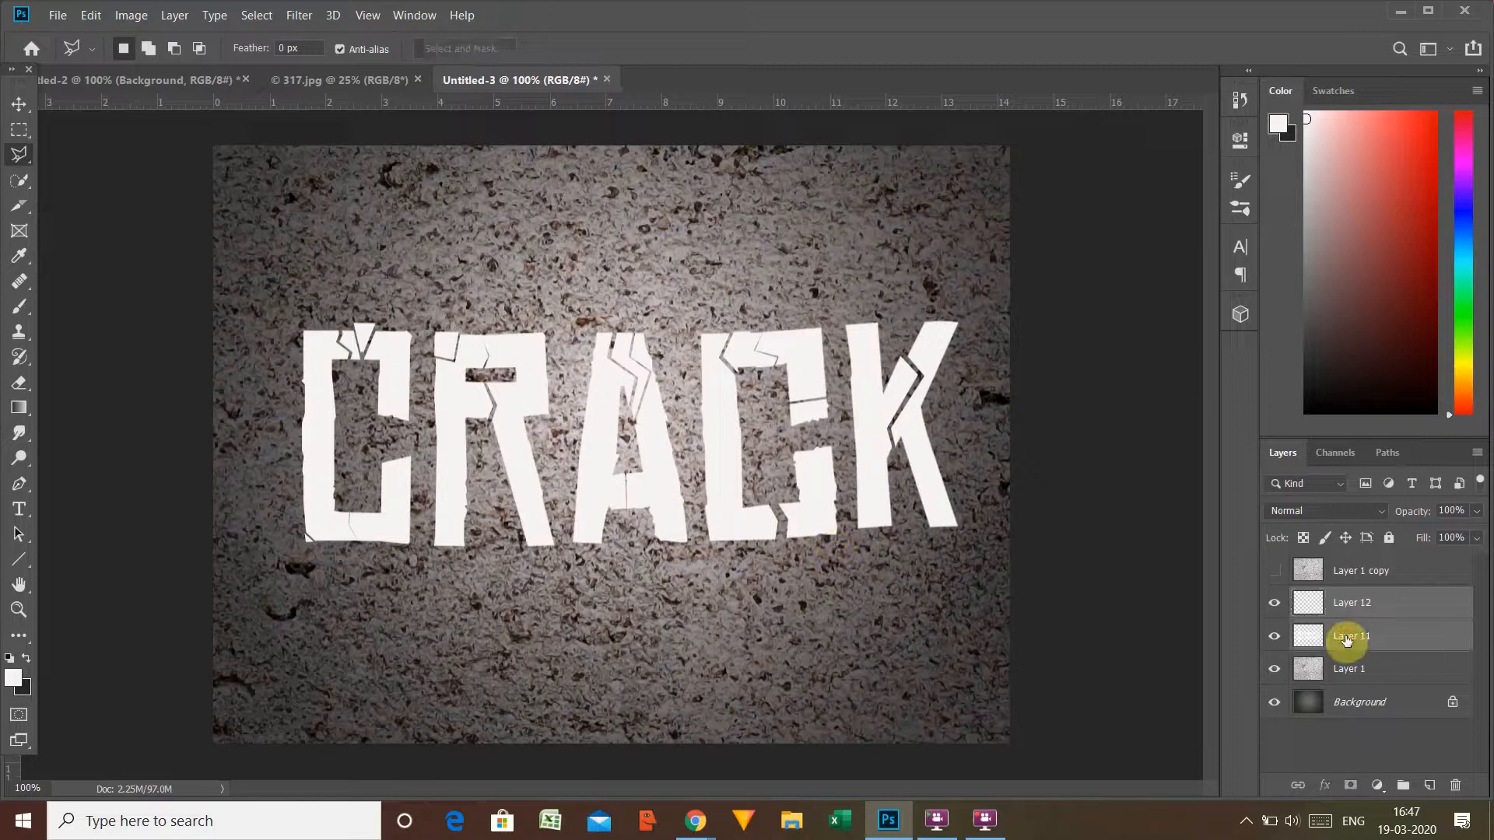
key("Delete")
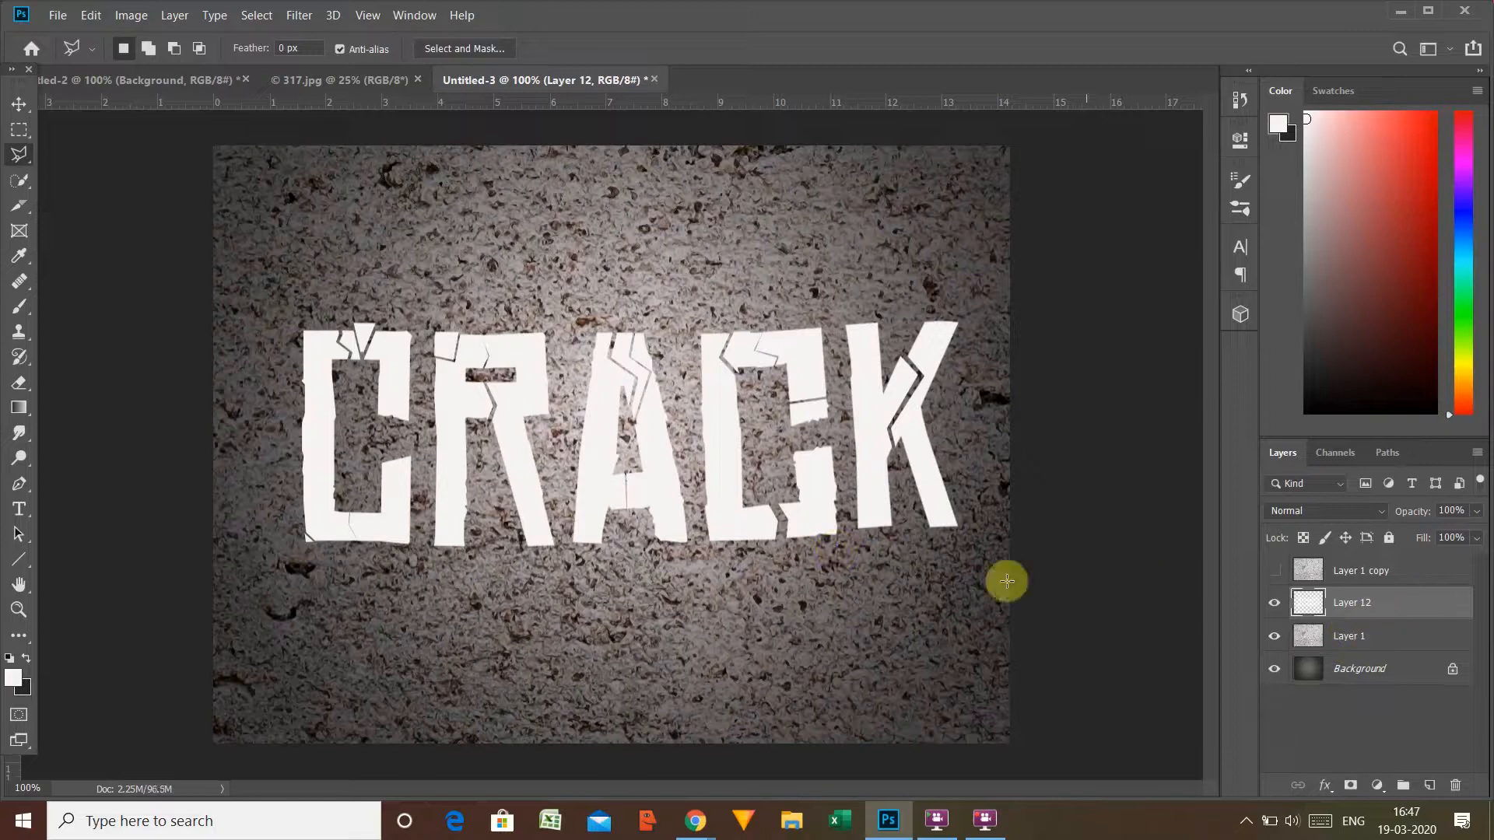
Step: Outline a small wedge at the top of the K's left stem with a polygon, and cut that selection to a new layer
left_click(849, 316)
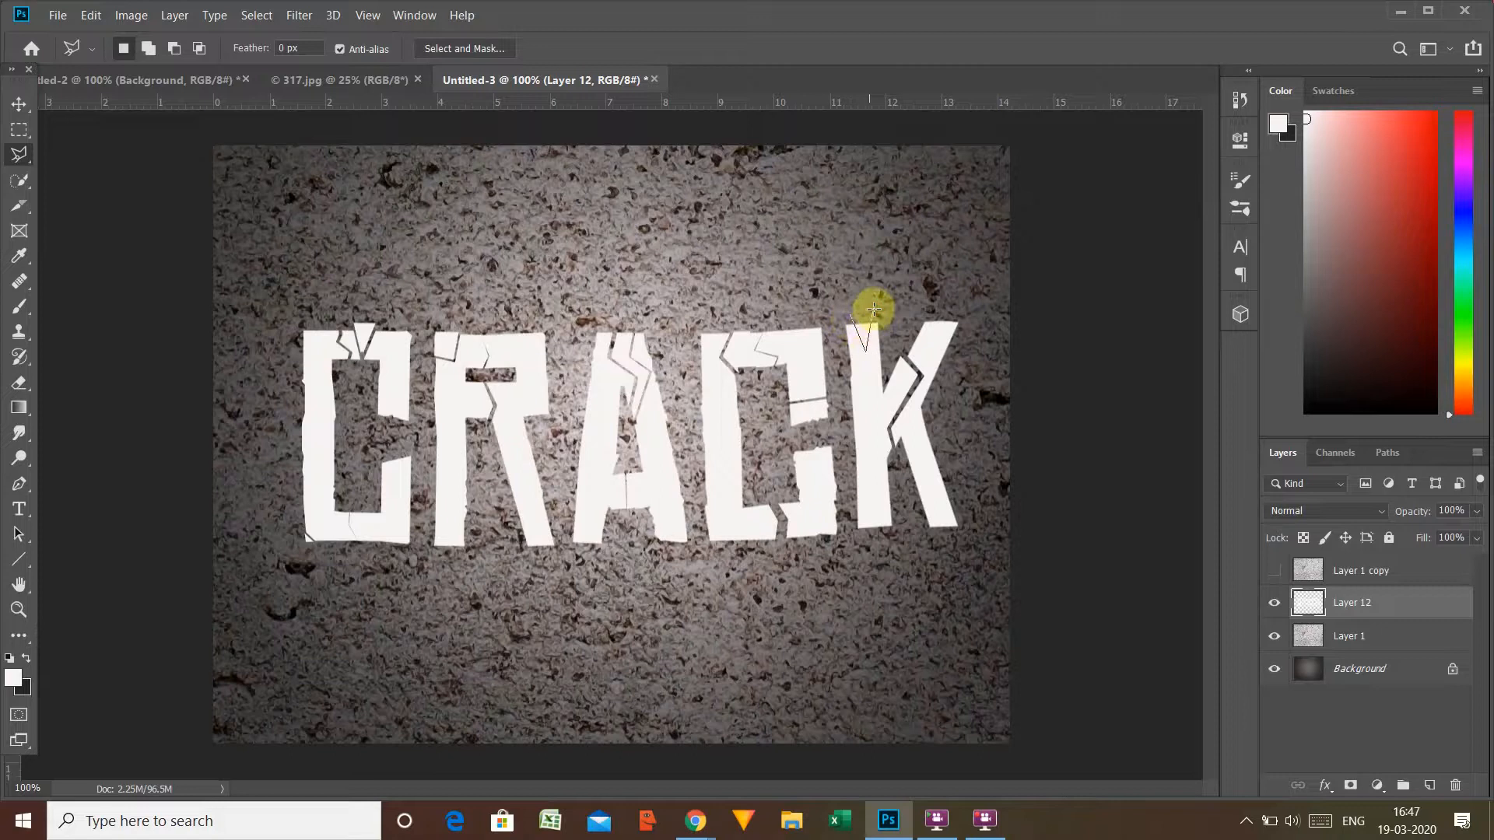
left_click(853, 316)
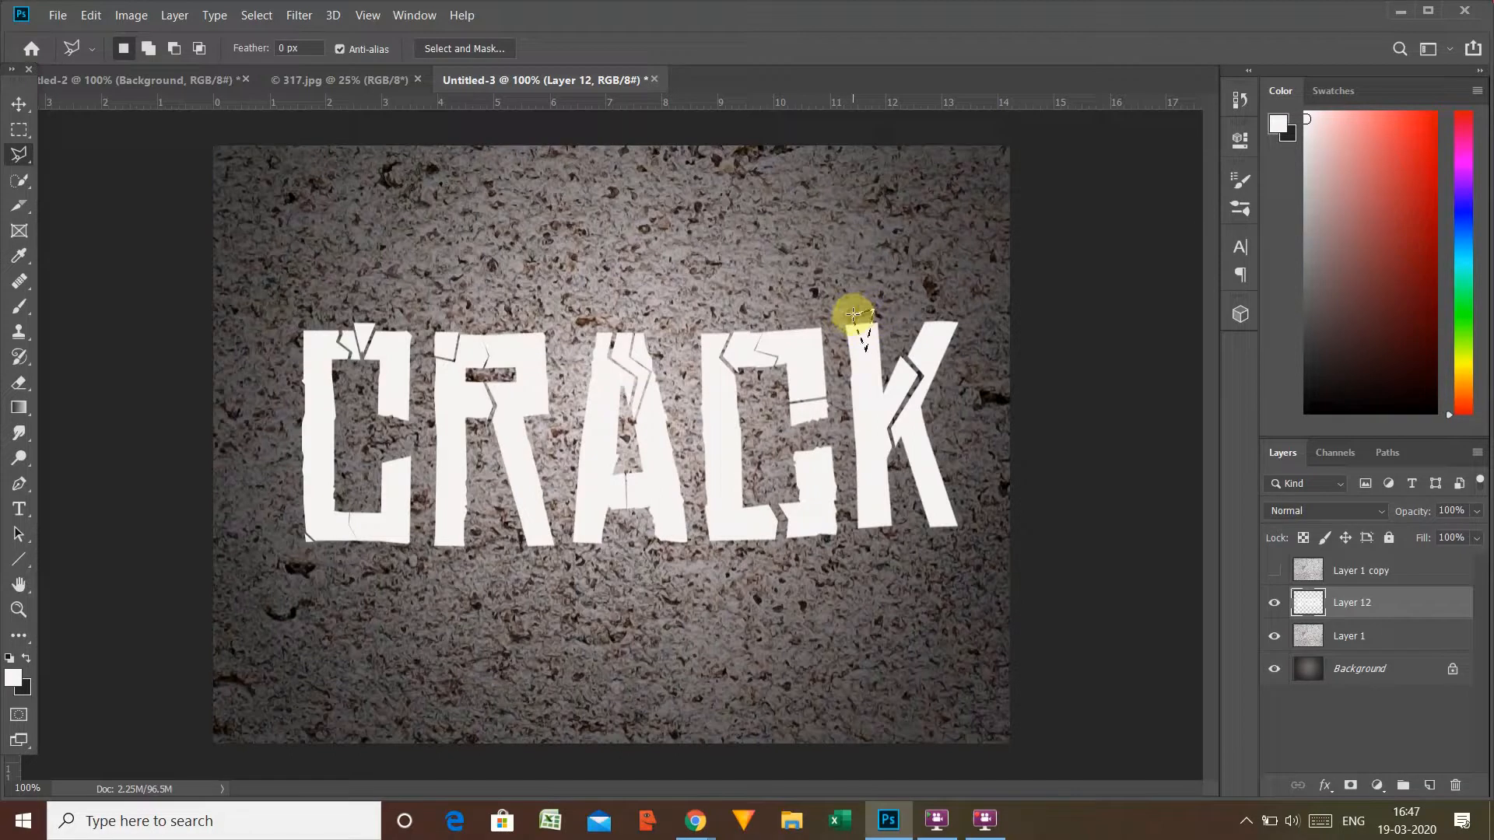
right_click(866, 327)
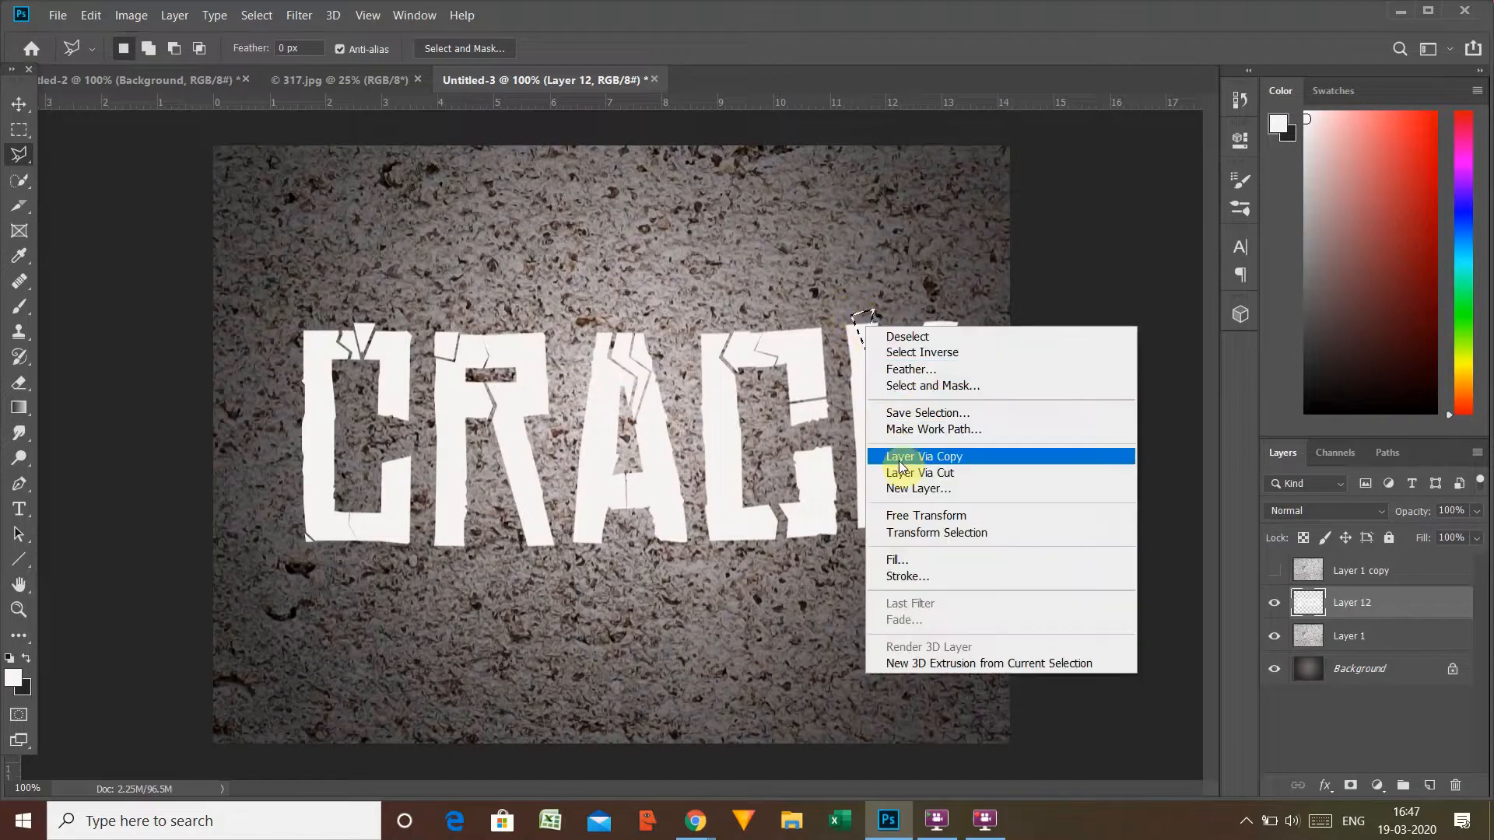
left_click(907, 457)
Step: Nudge the cut wedge of the K about 3 px up and 1 px to the left
key("ctrl+t")
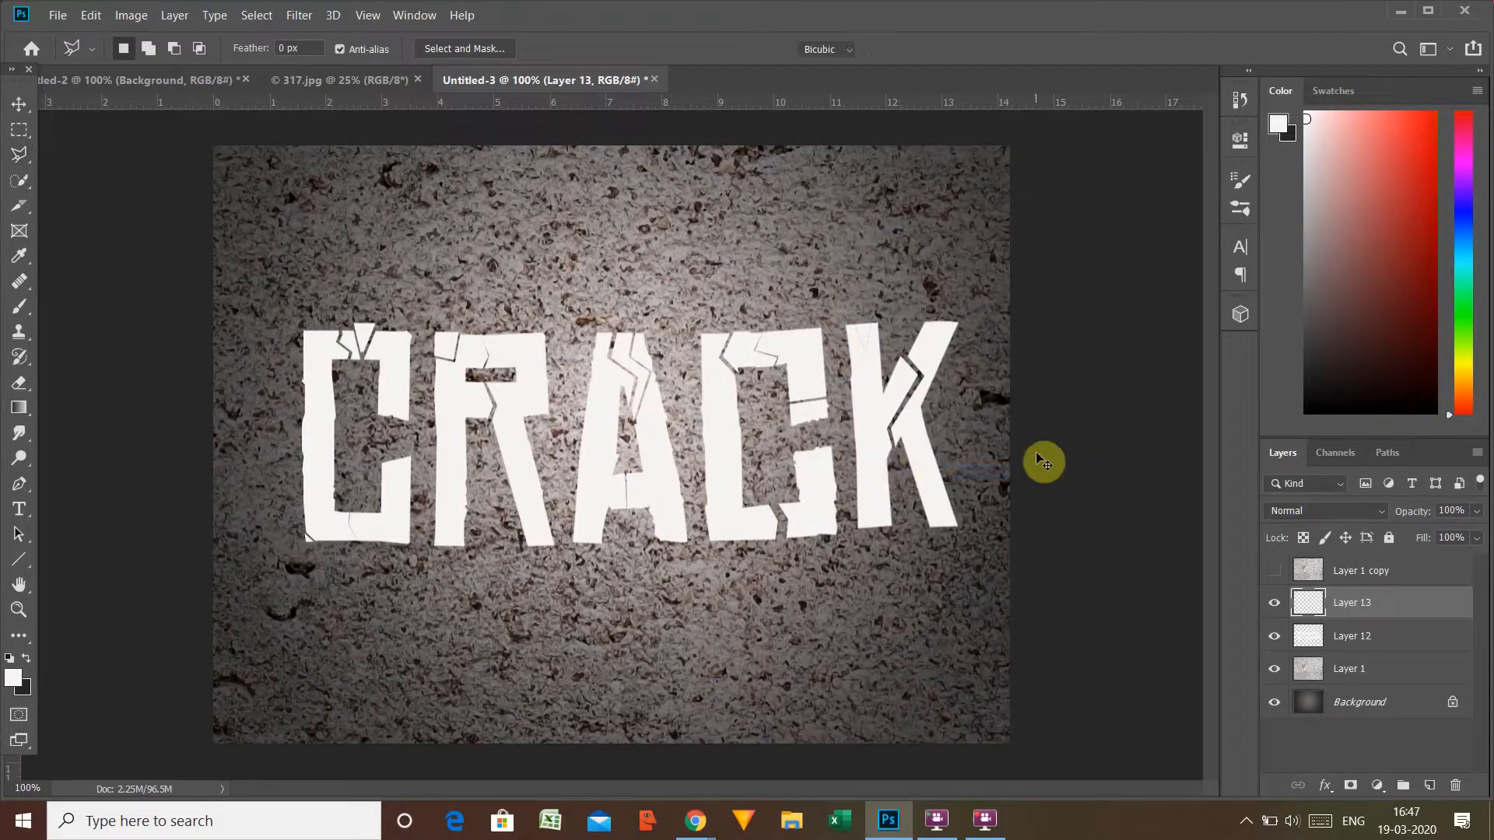
key("Up")
key("Up")
key("Up")
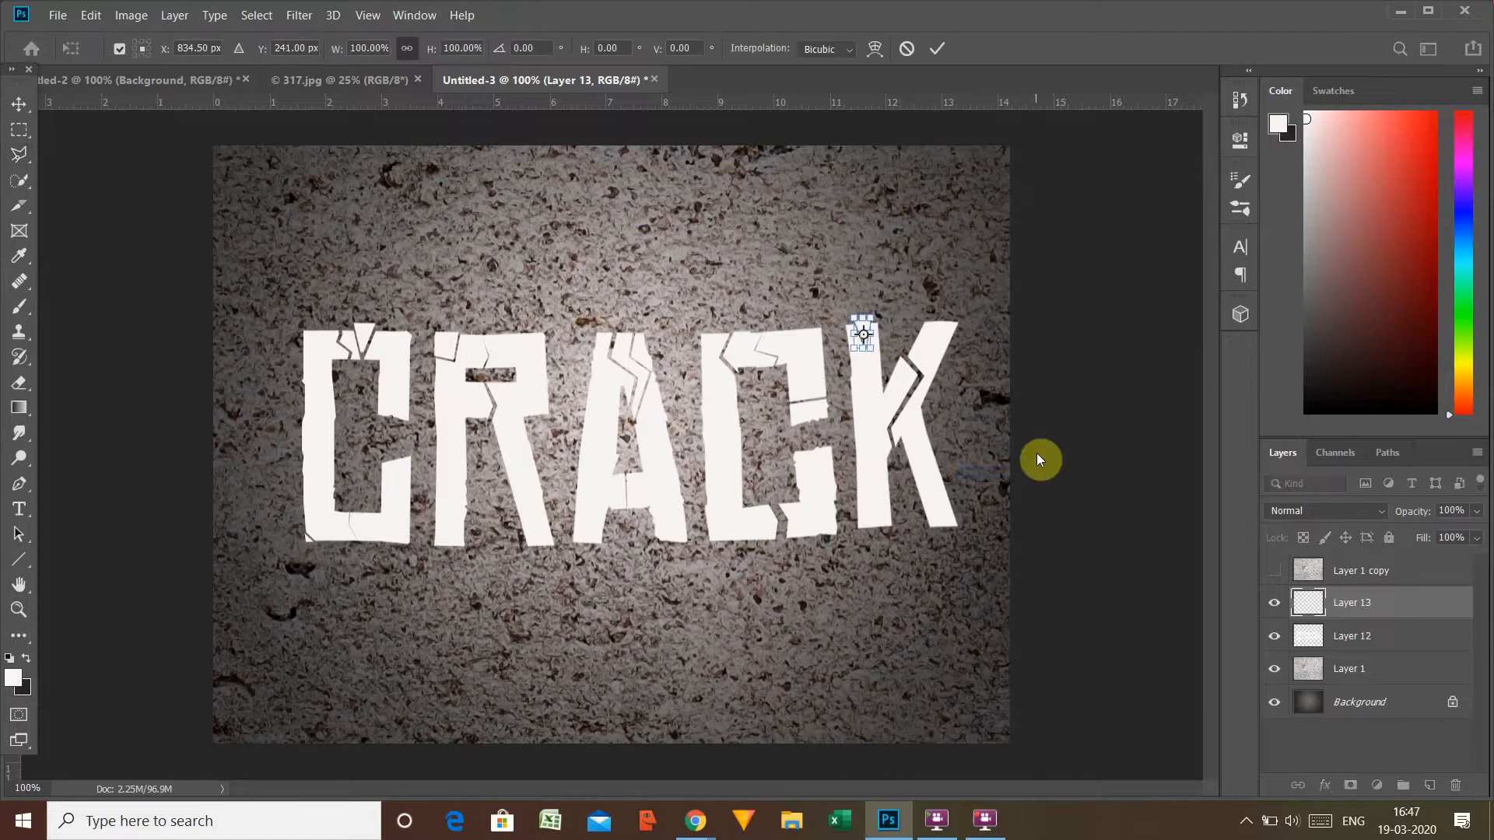
key("Left")
key("Return")
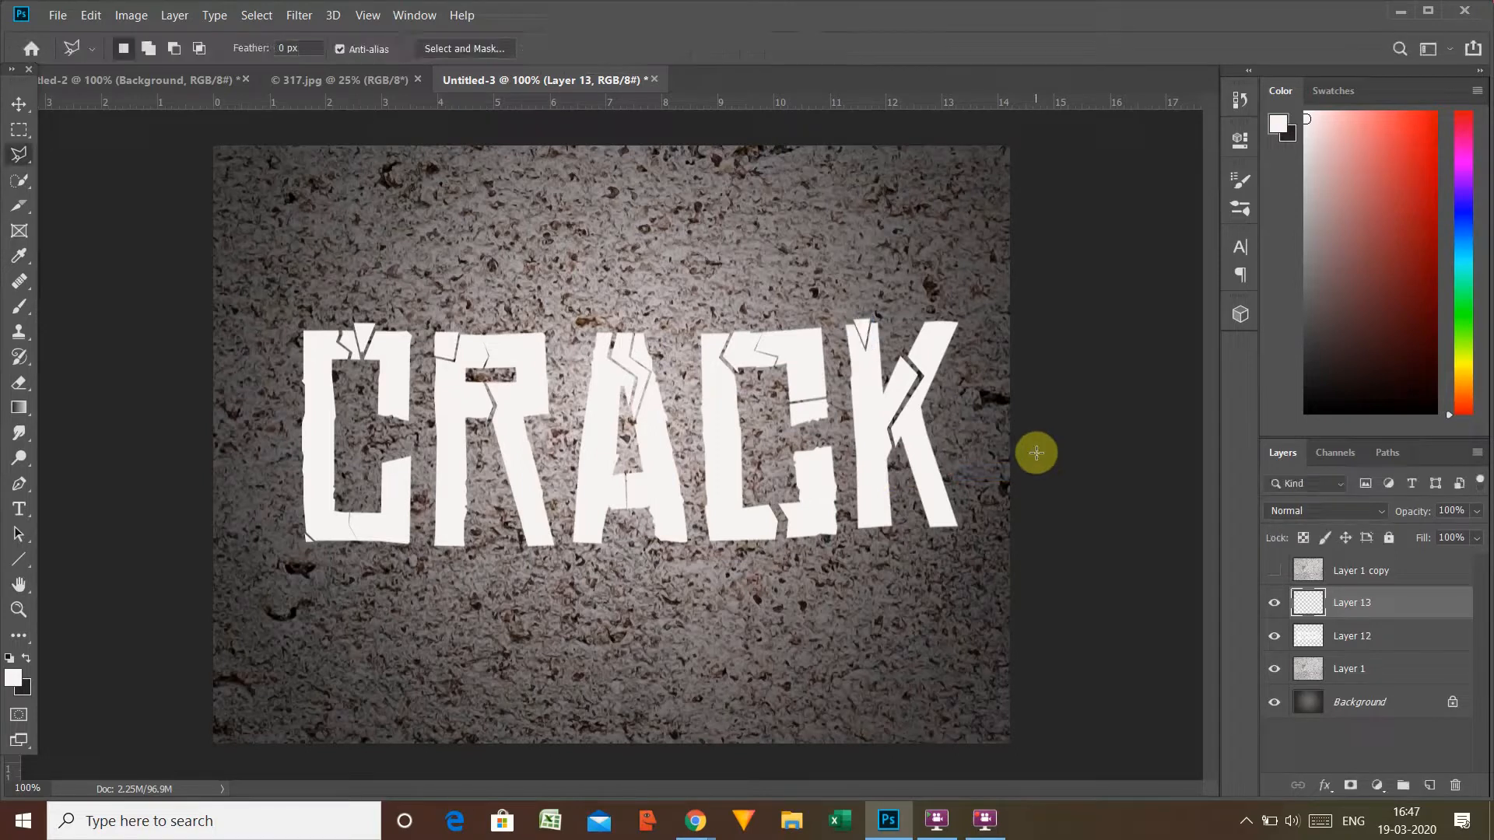
Step: Outline the lower end of the K's right leg with a polygon, and try to cut that selection to a new layer
left_click(918, 514)
left_click(974, 508)
left_click(980, 542)
left_click(932, 550)
left_click(918, 515)
right_click(948, 541)
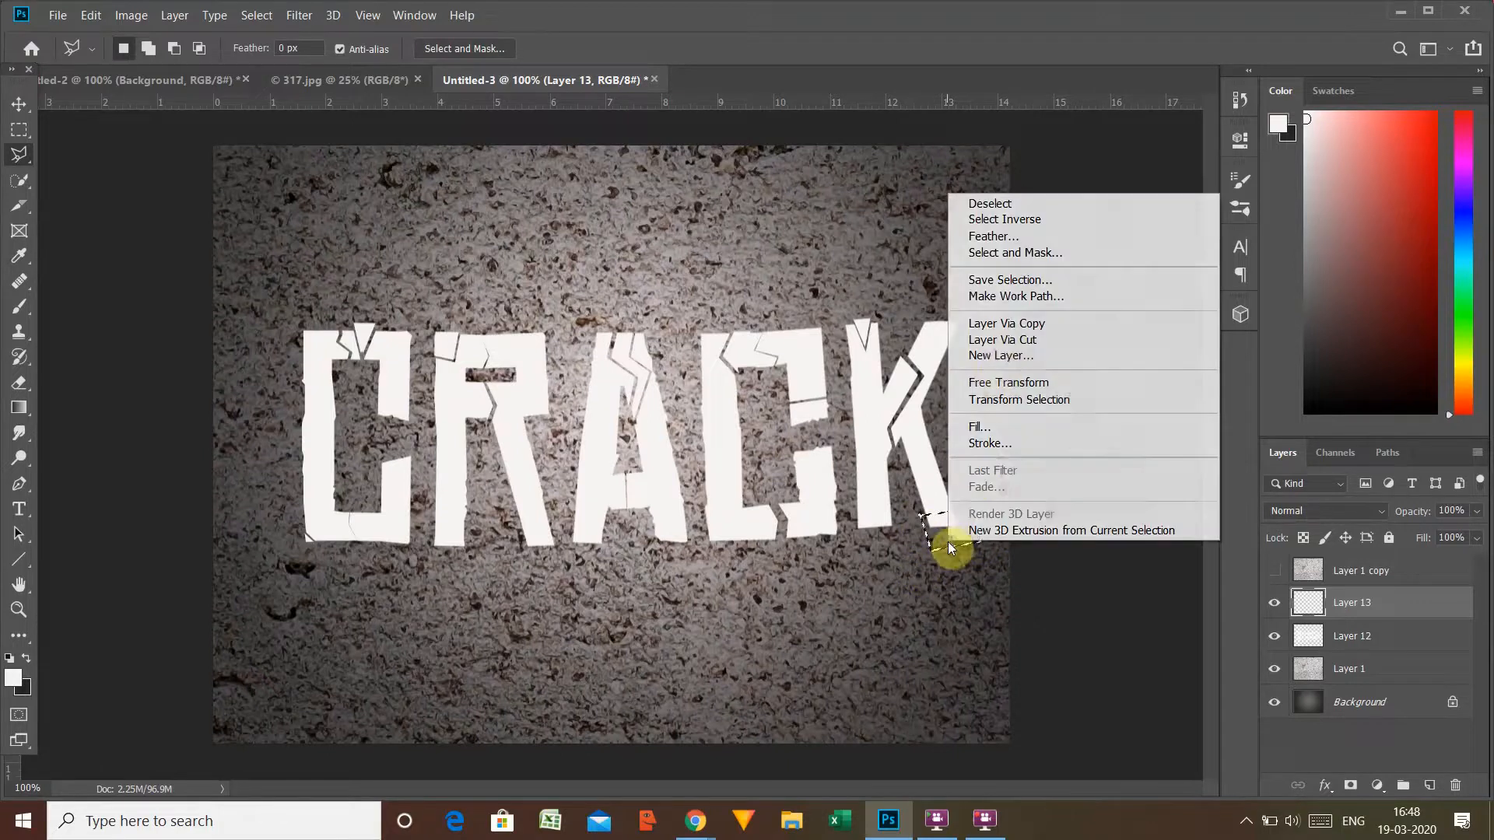
left_click(999, 339)
left_click(782, 324)
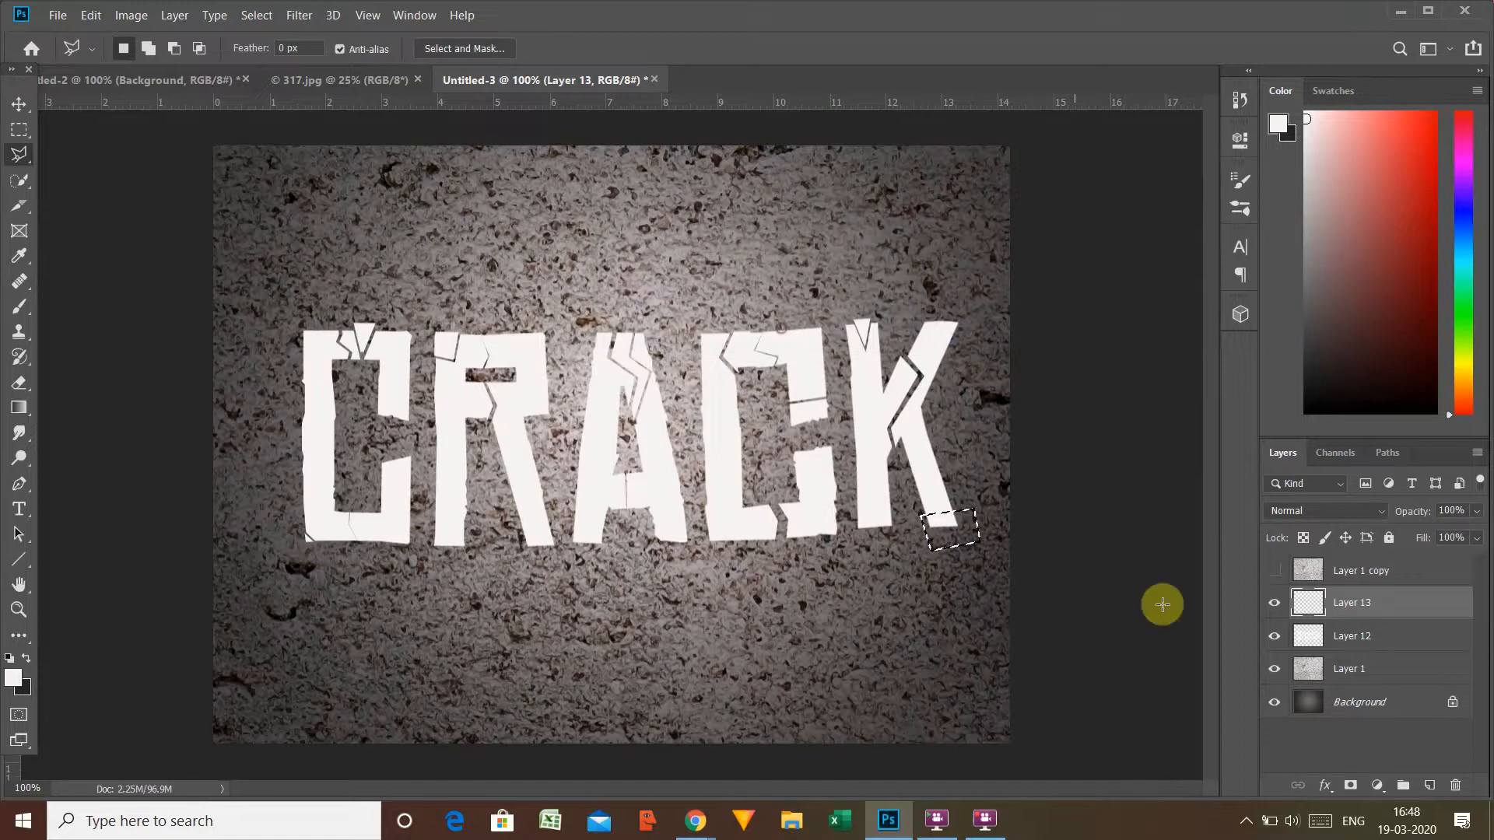
Step: Merge Layer 13 with Layer 12, and cut the selected end of the K's right leg to a new layer
left_click(1351, 641, "ctrl")
key("ctrl+e")
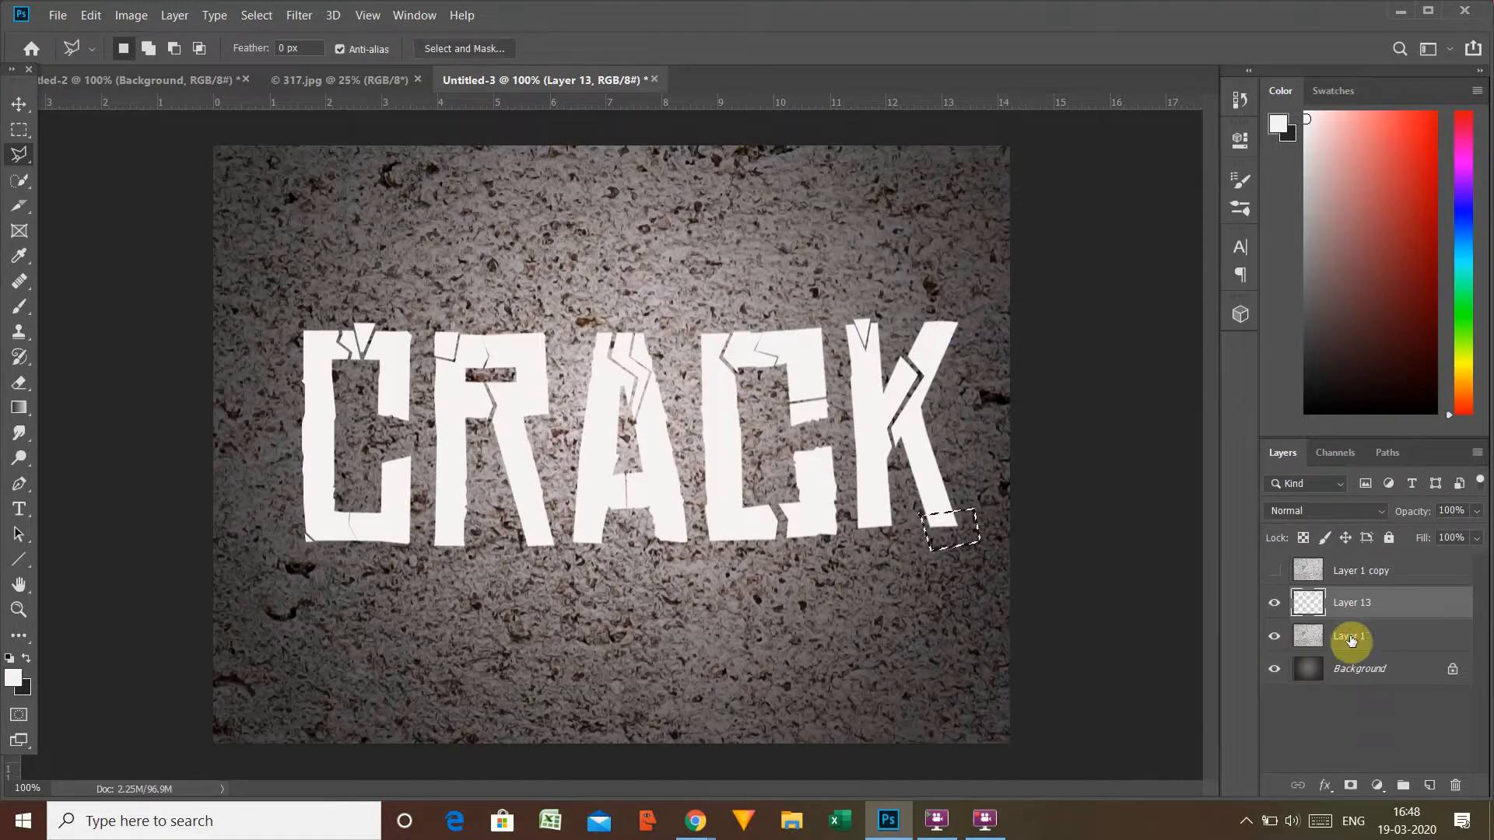
right_click(959, 540)
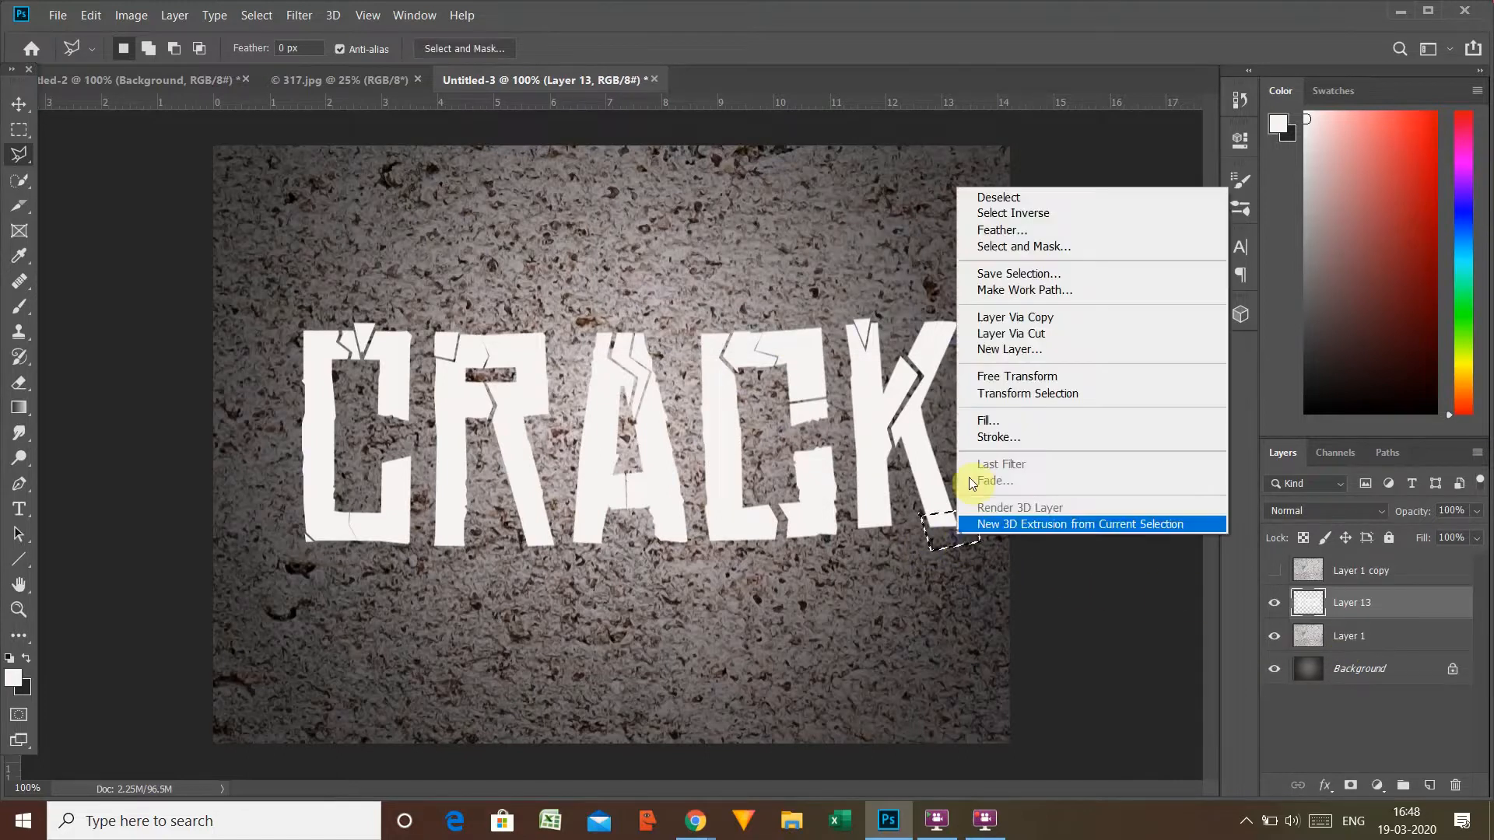
left_click(1028, 332)
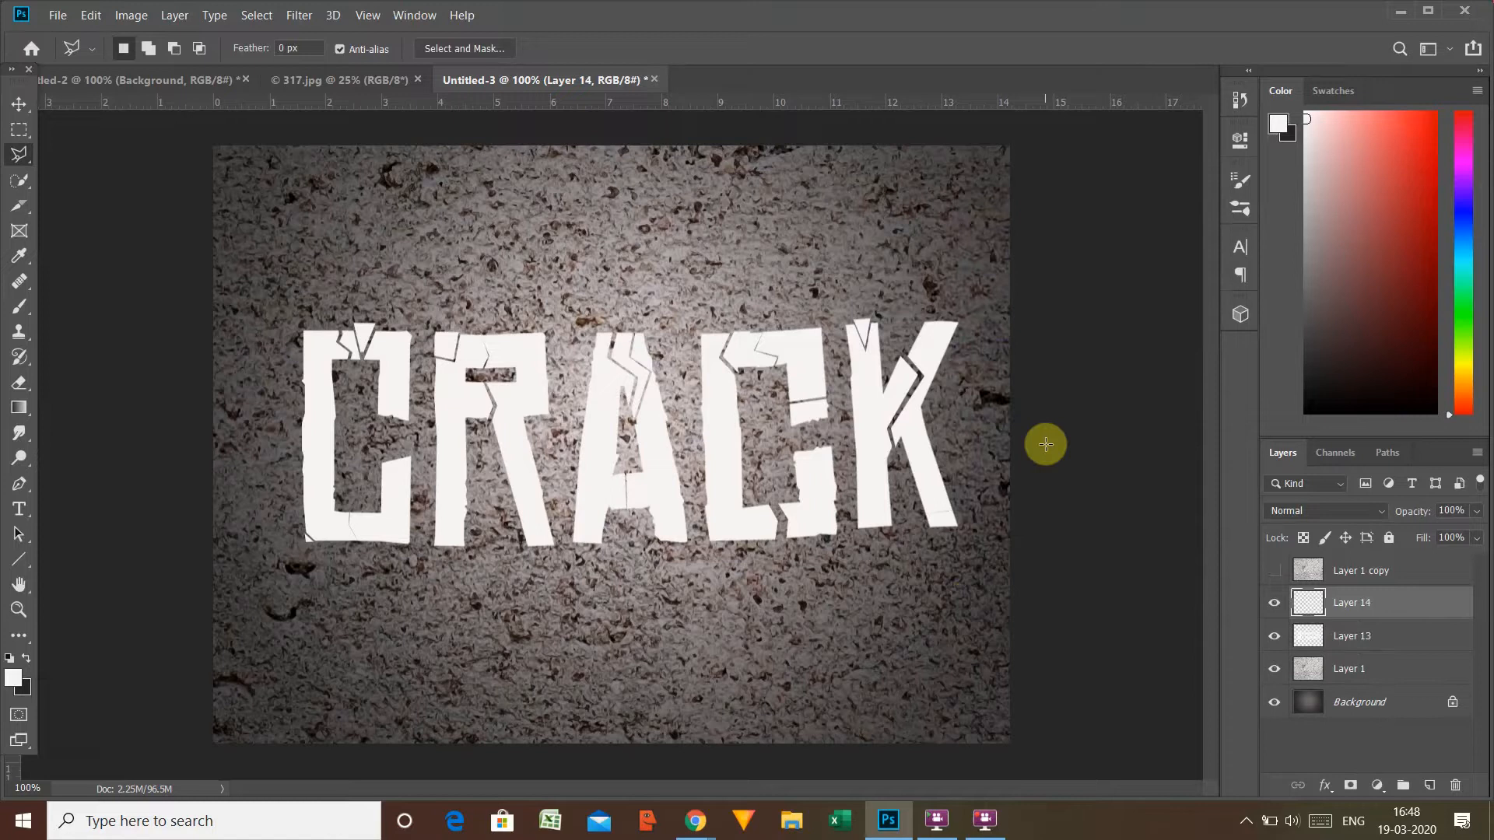
Step: Nudge the cut end of the K's right leg about 3 px down
key("ctrl+t")
key("Down")
key("Down")
key("Down")
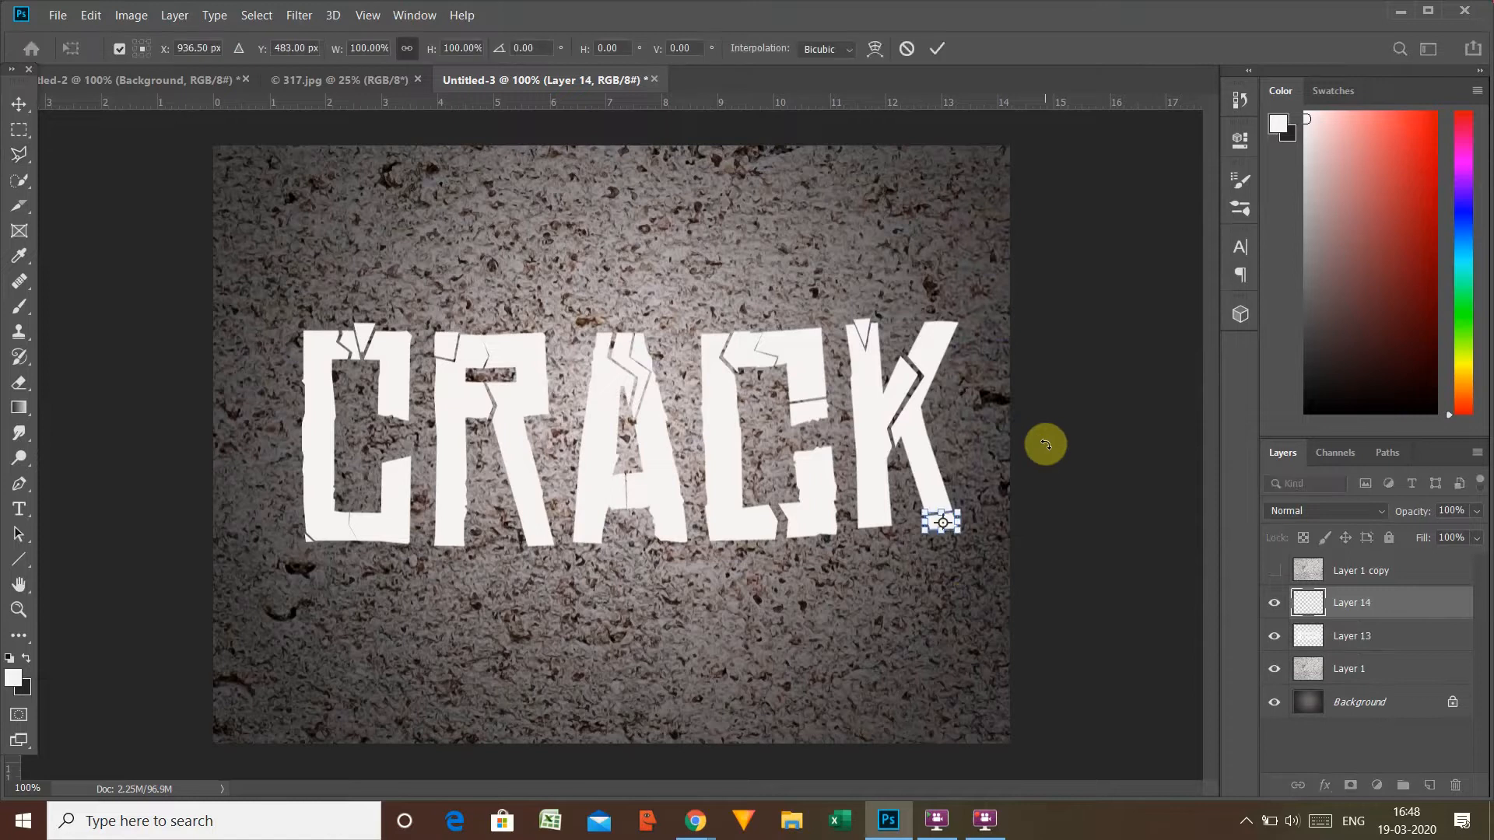
key("Return")
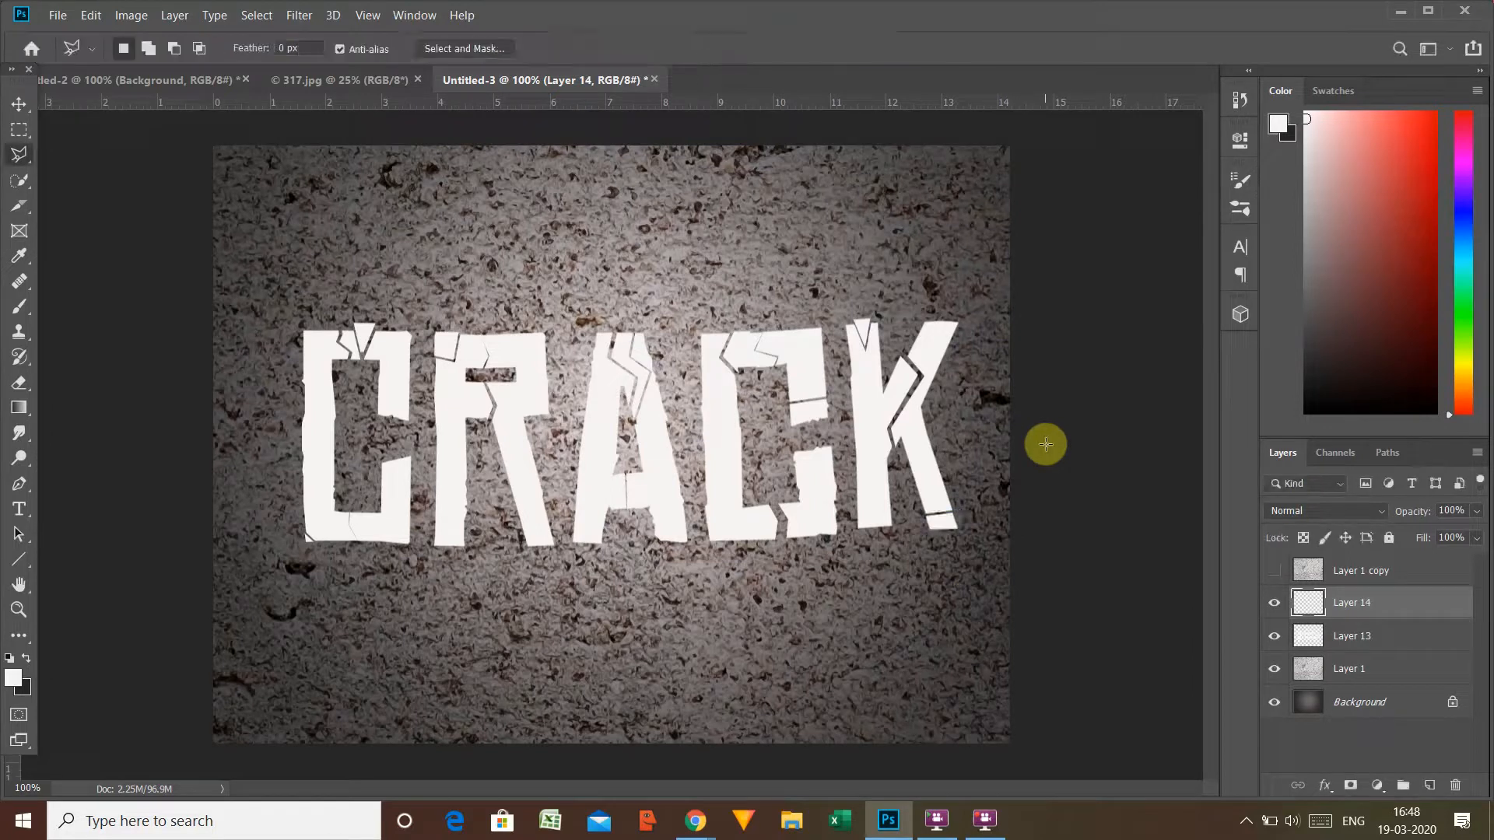
Step: Outline the lower right corner of the R's right leg with a polygonal selection
left_click(553, 519)
left_click(532, 557)
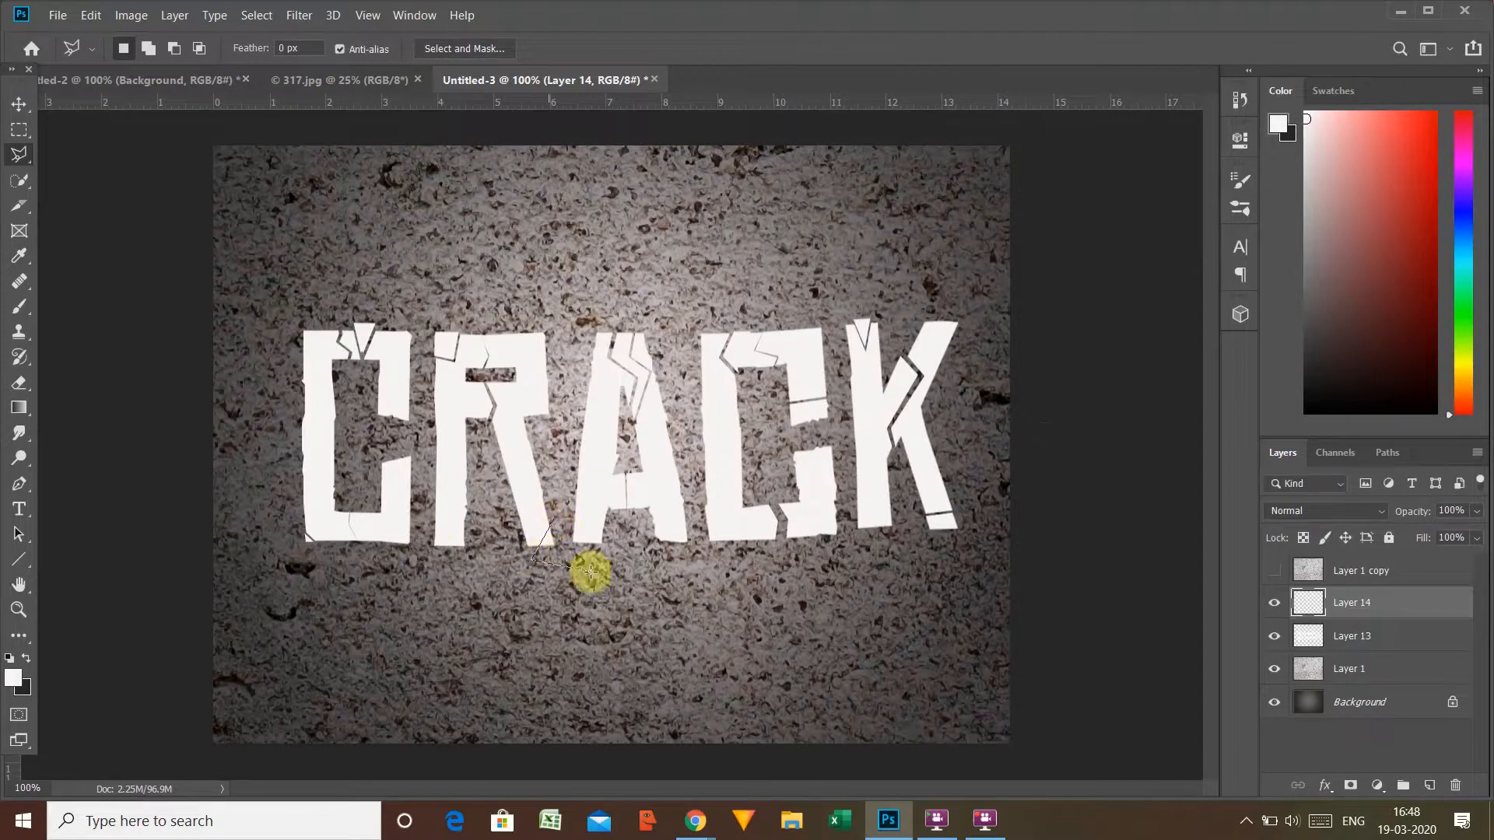
left_click(567, 567)
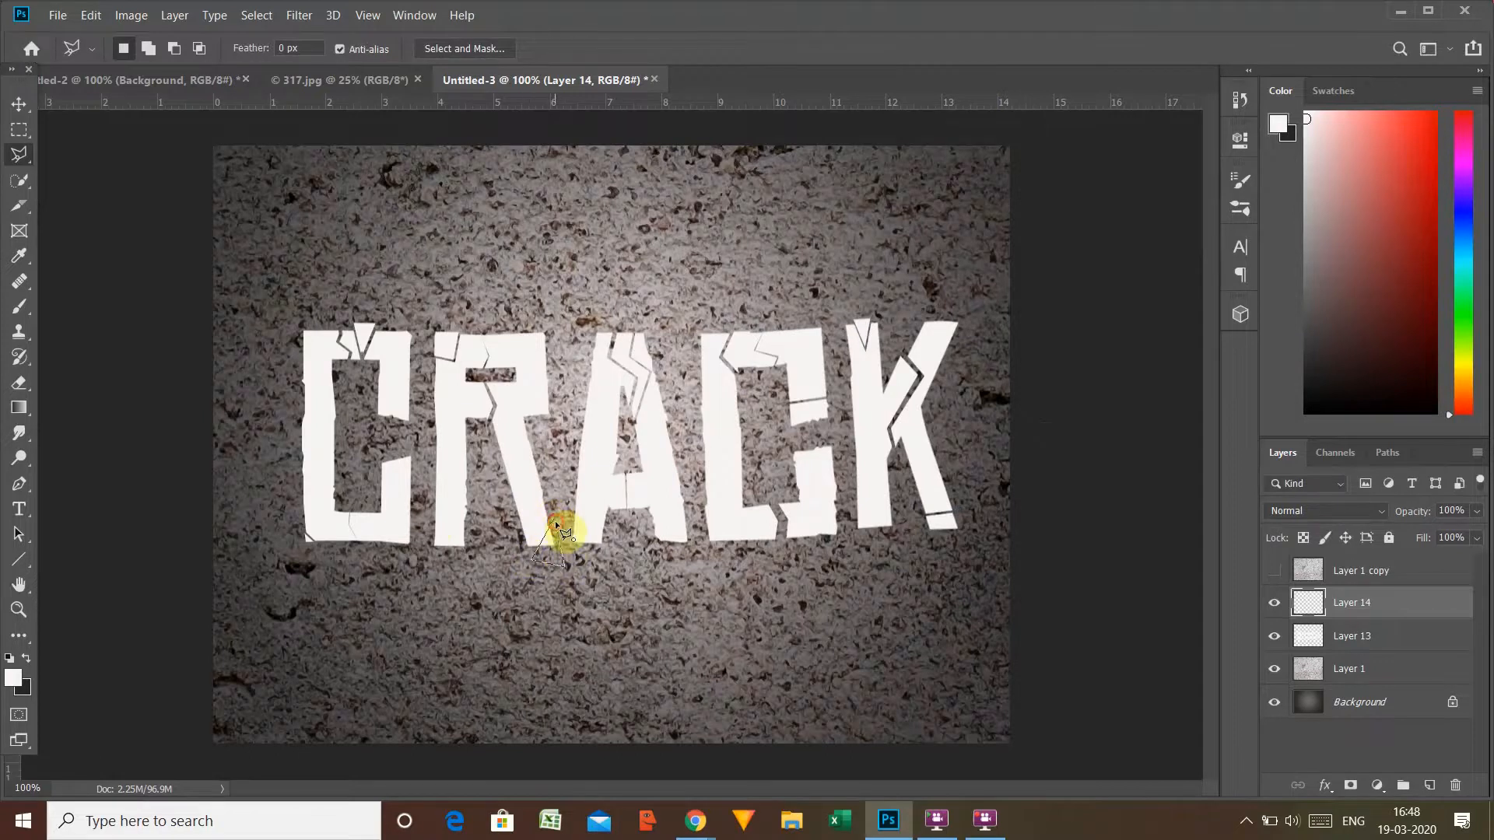
left_click(554, 520)
Step: Merge Layer 14 with Layer 13, and cut the selected corner of the R's right leg to a new layer
left_click(1368, 644)
left_click(1356, 606, "shift")
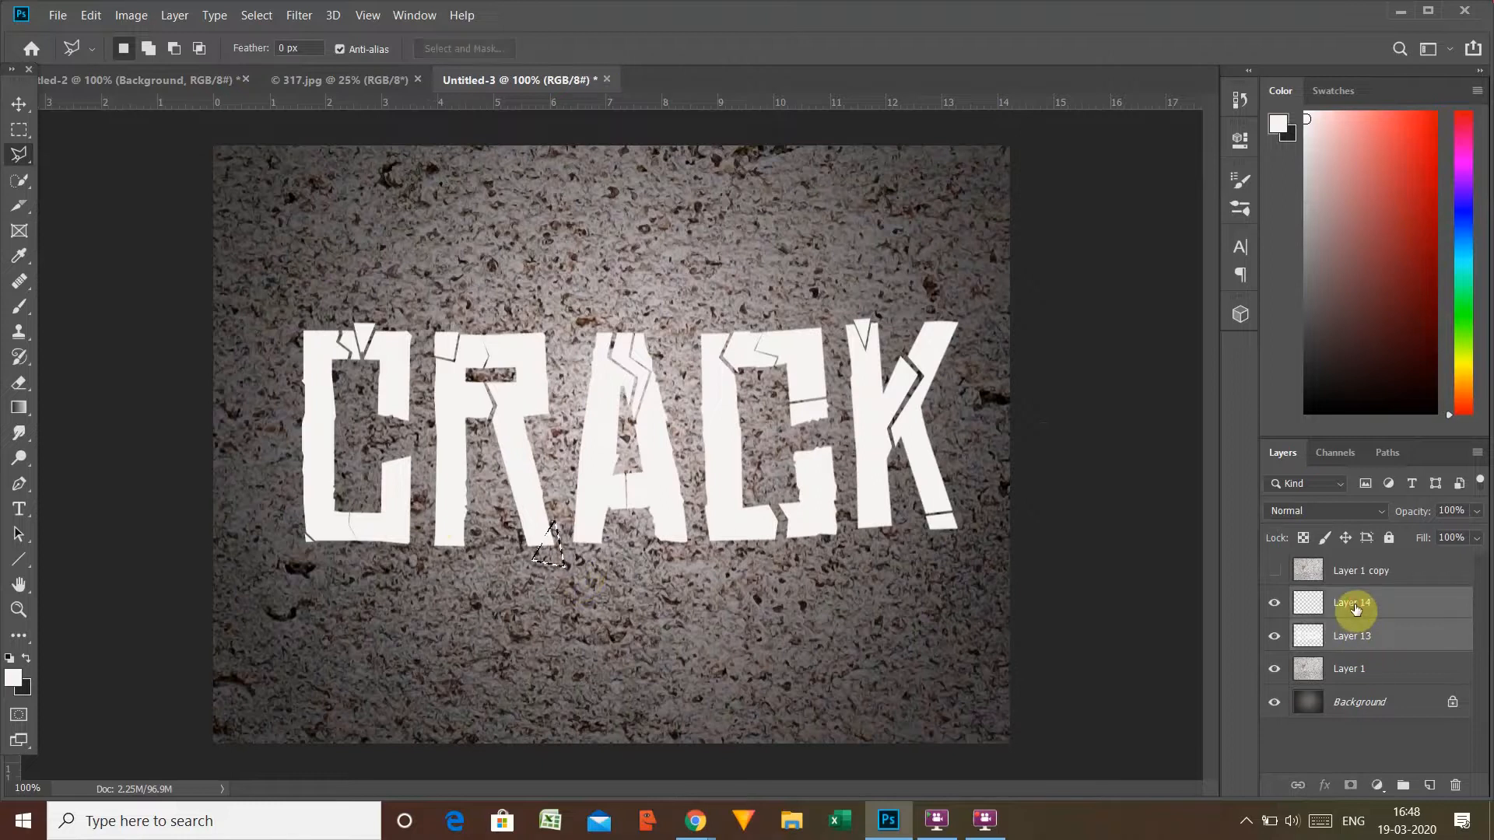
key("ctrl+e")
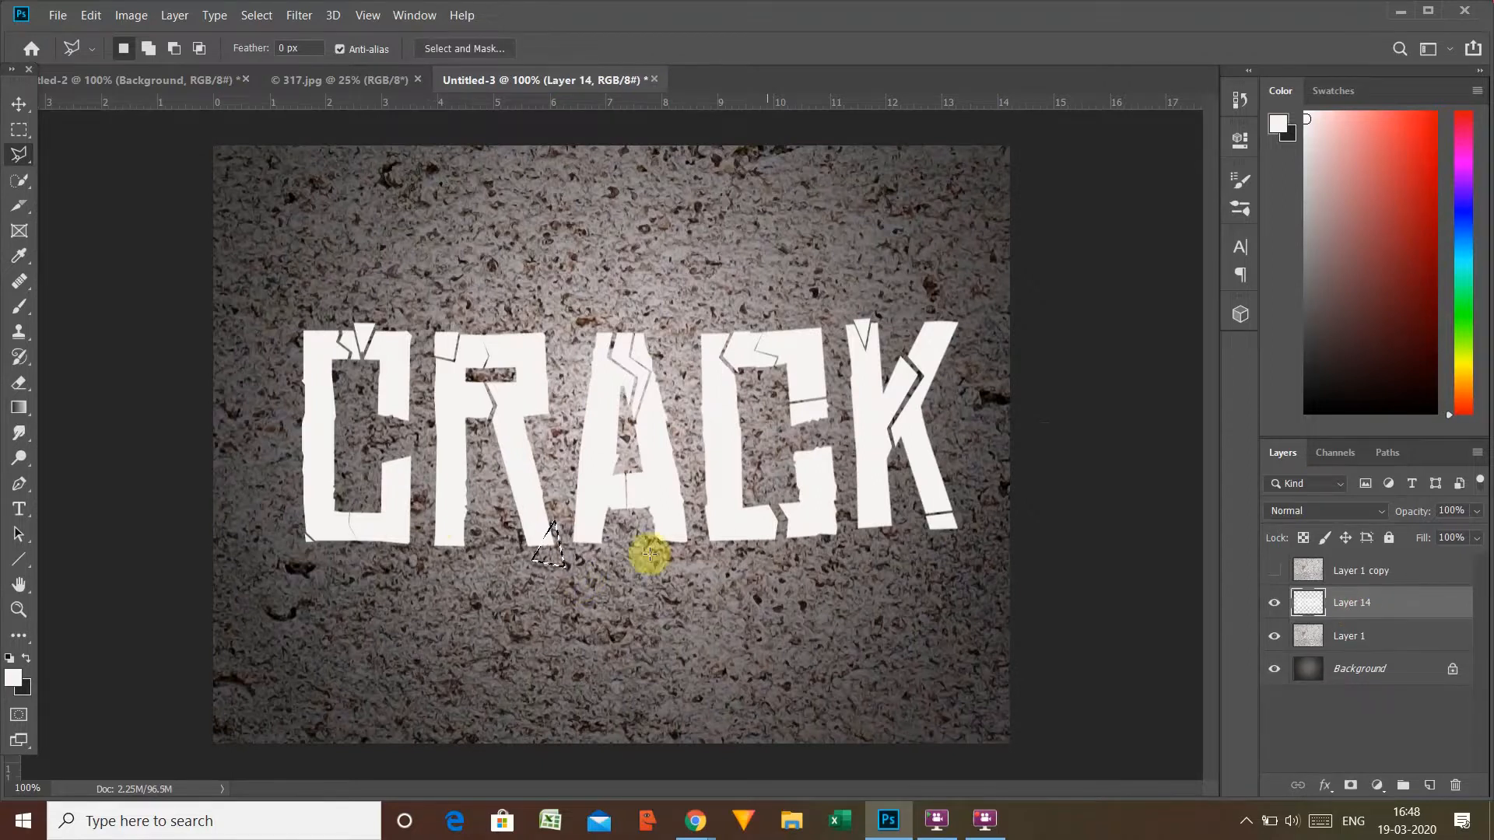
right_click(546, 552)
left_click(619, 350)
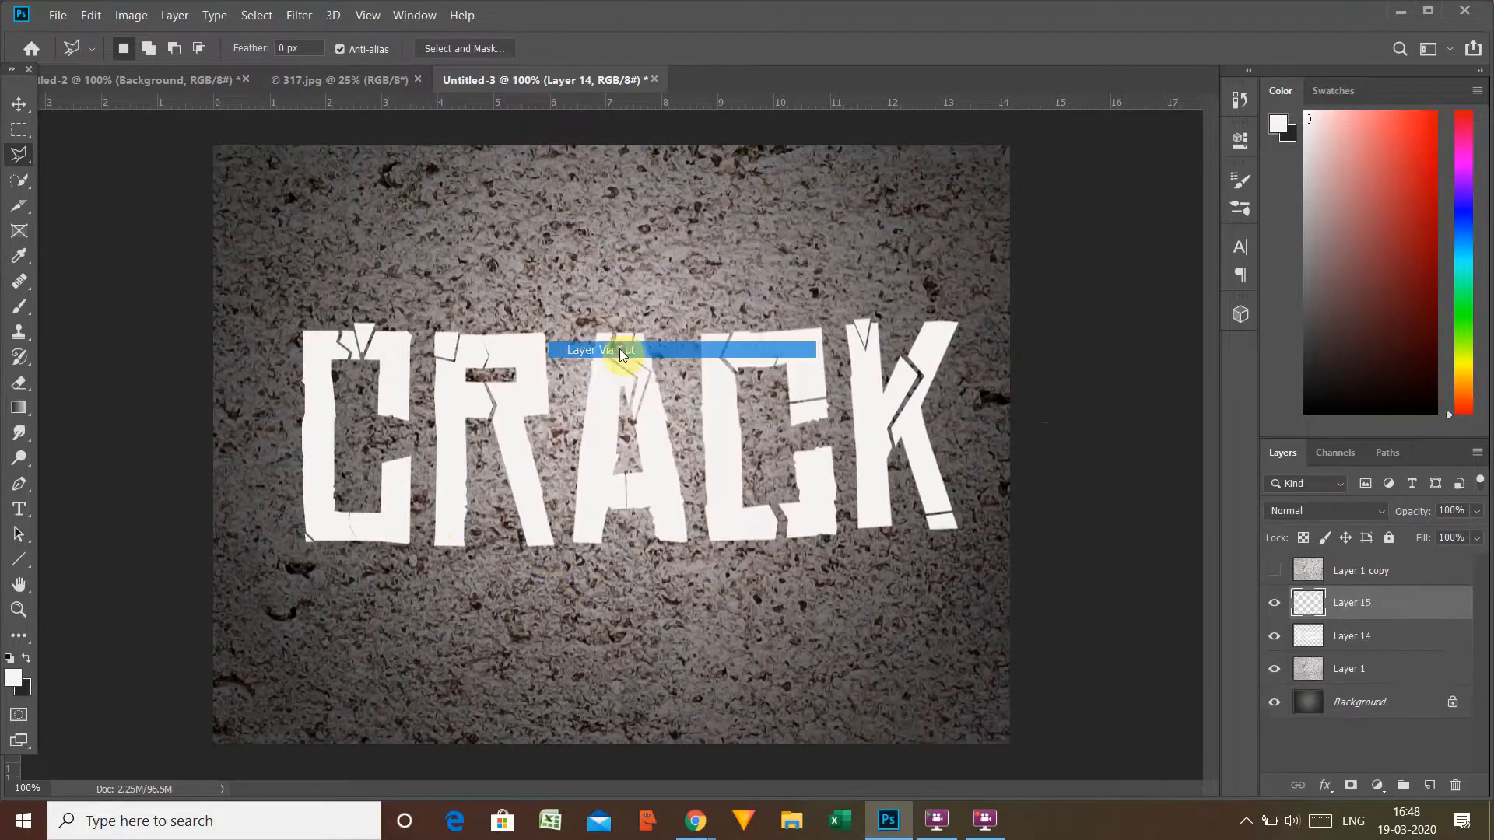
Step: Nudge the cut corner of the R's leg slightly right and down, and merge Layer 15 with Layer 14
key("ctrl+t")
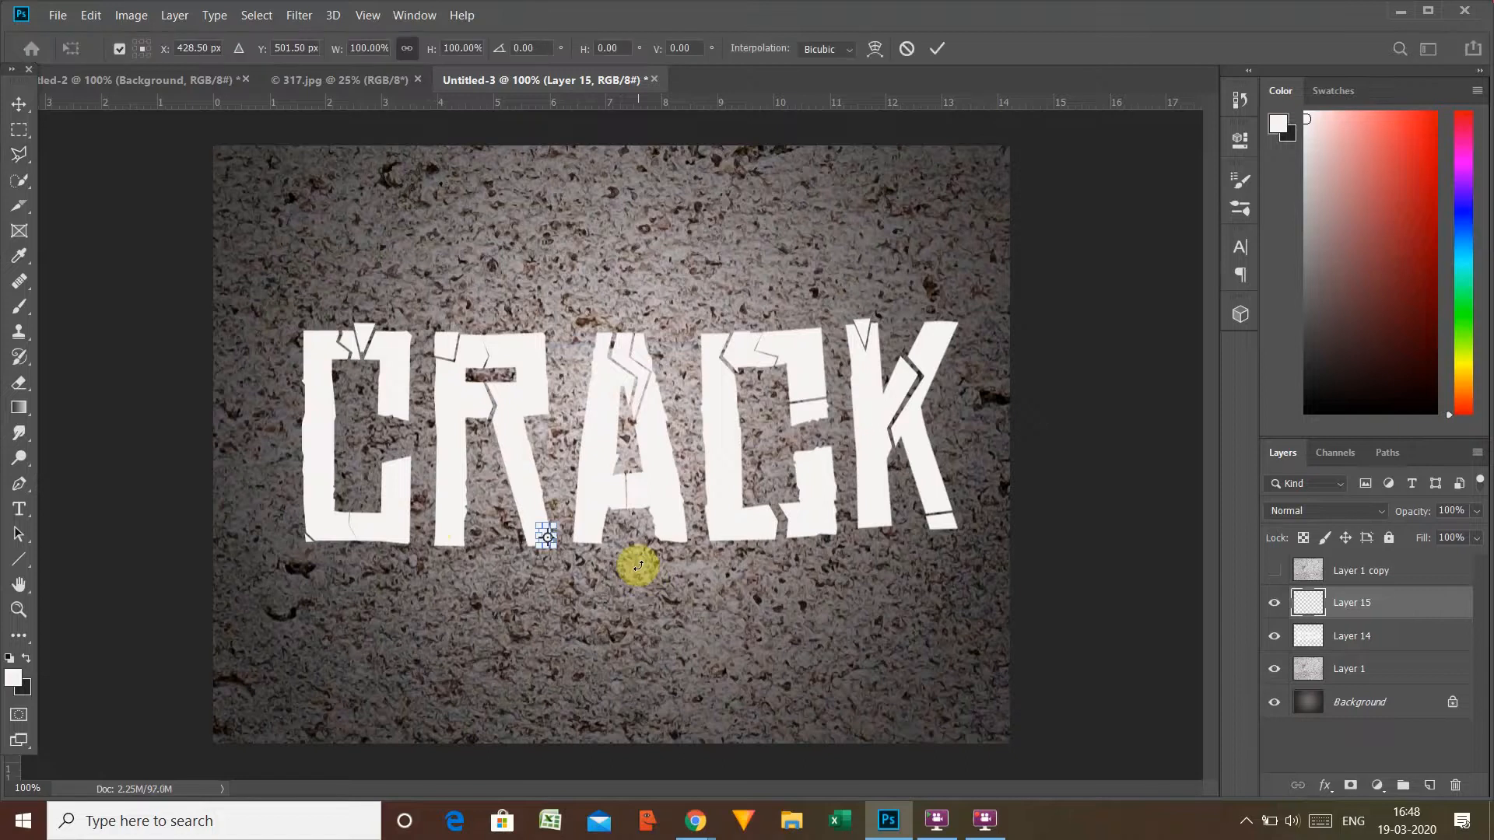
key("Right")
key("Down")
key("Return")
key("l")
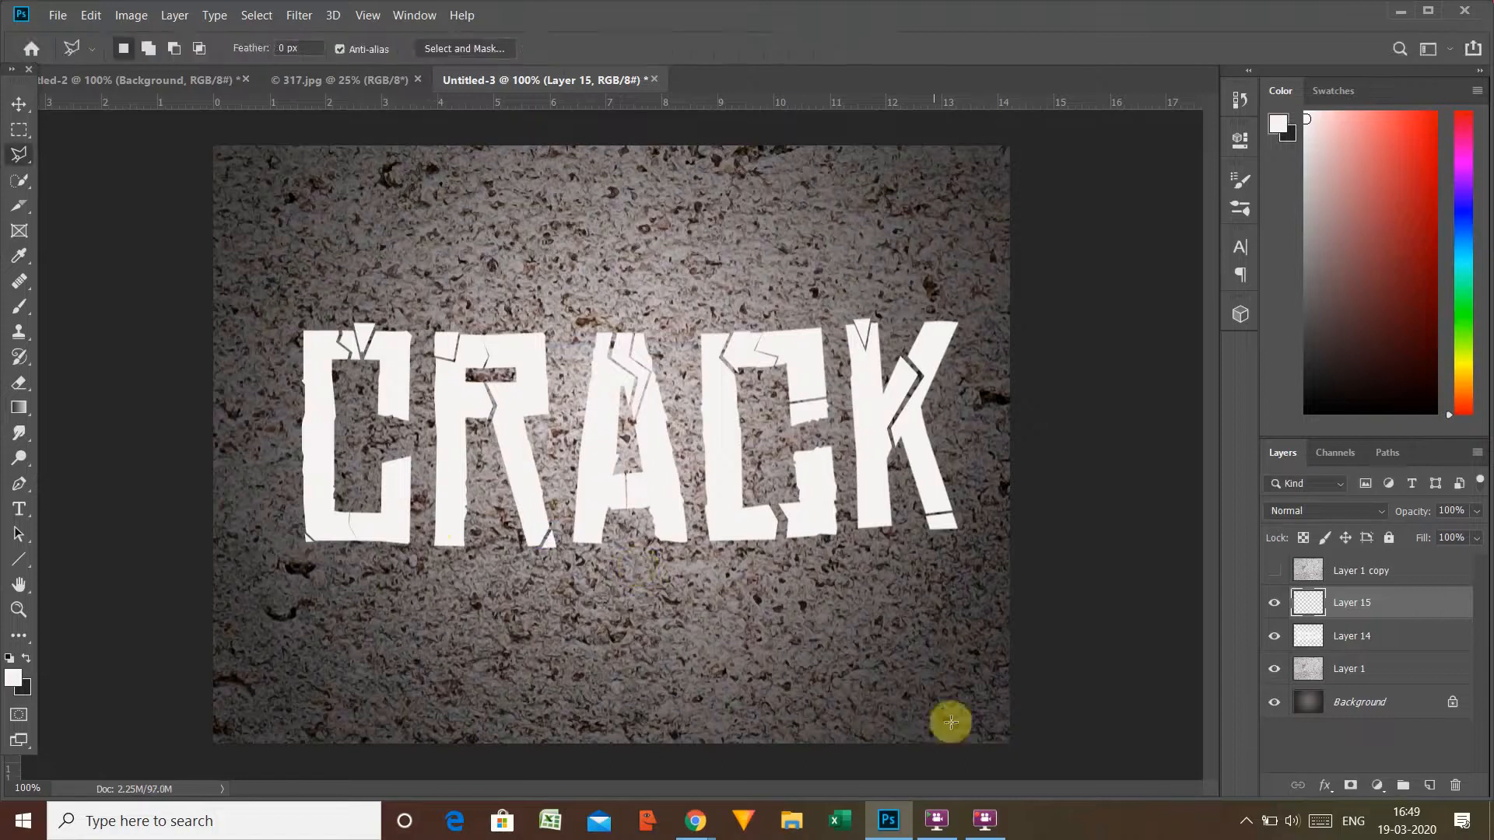
left_click(1369, 639, "ctrl")
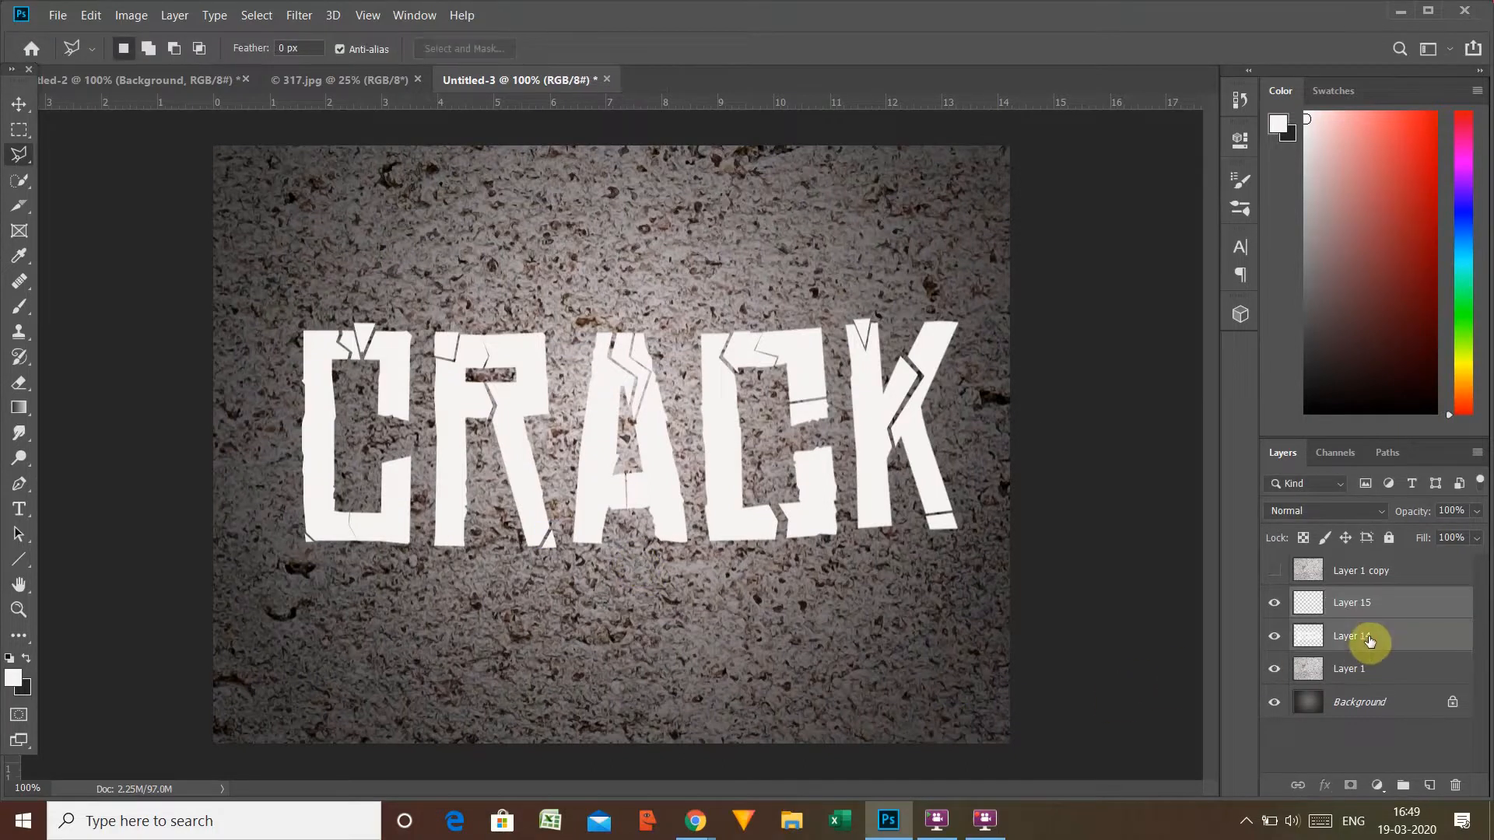
key("ctrl+e")
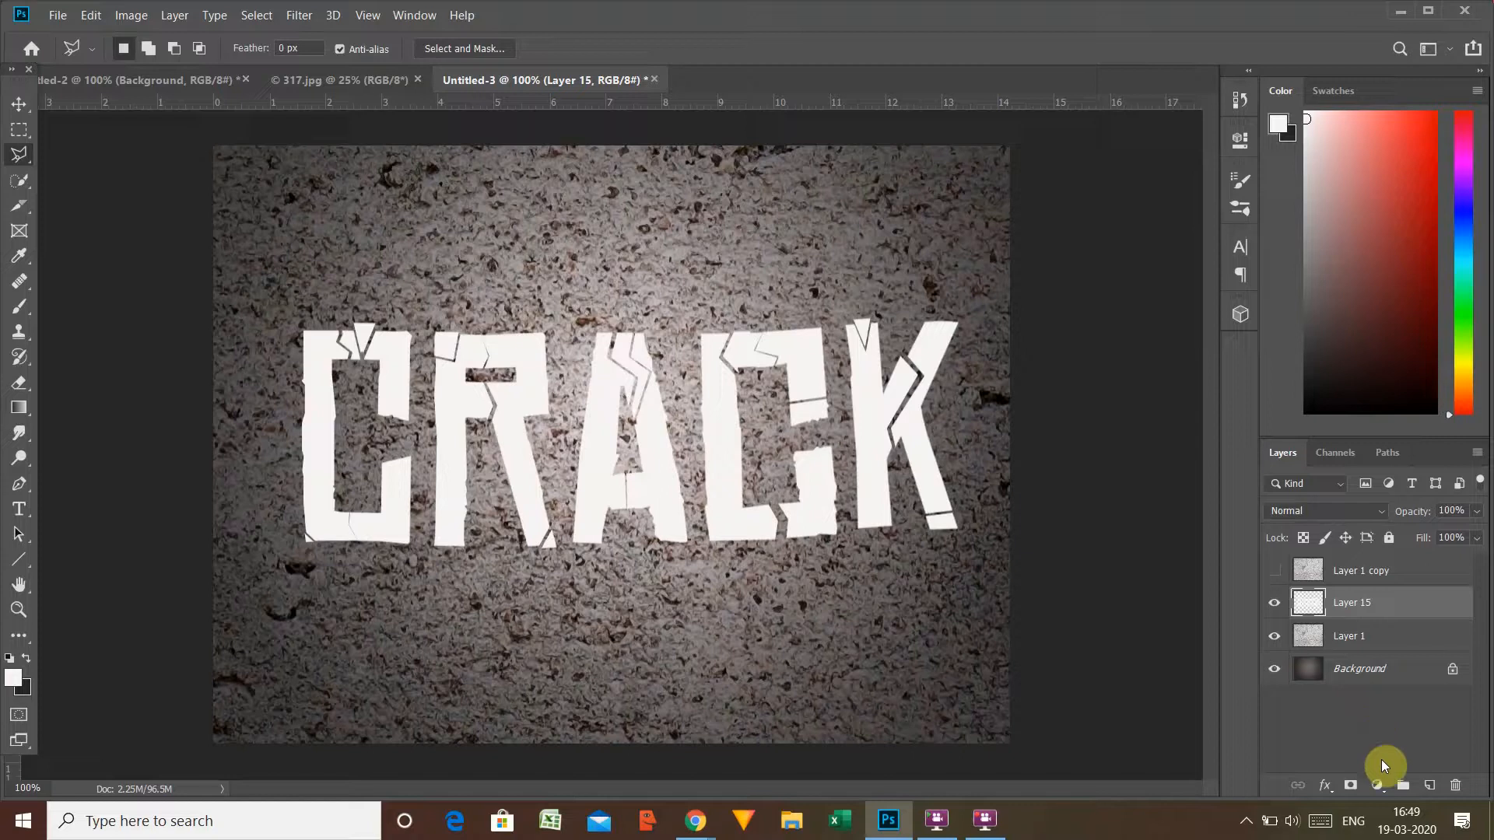
Step: Add a Drop Shadow to the CRACK text layer with 54% opacity, 28% spread and 84 px size
left_click(1324, 785)
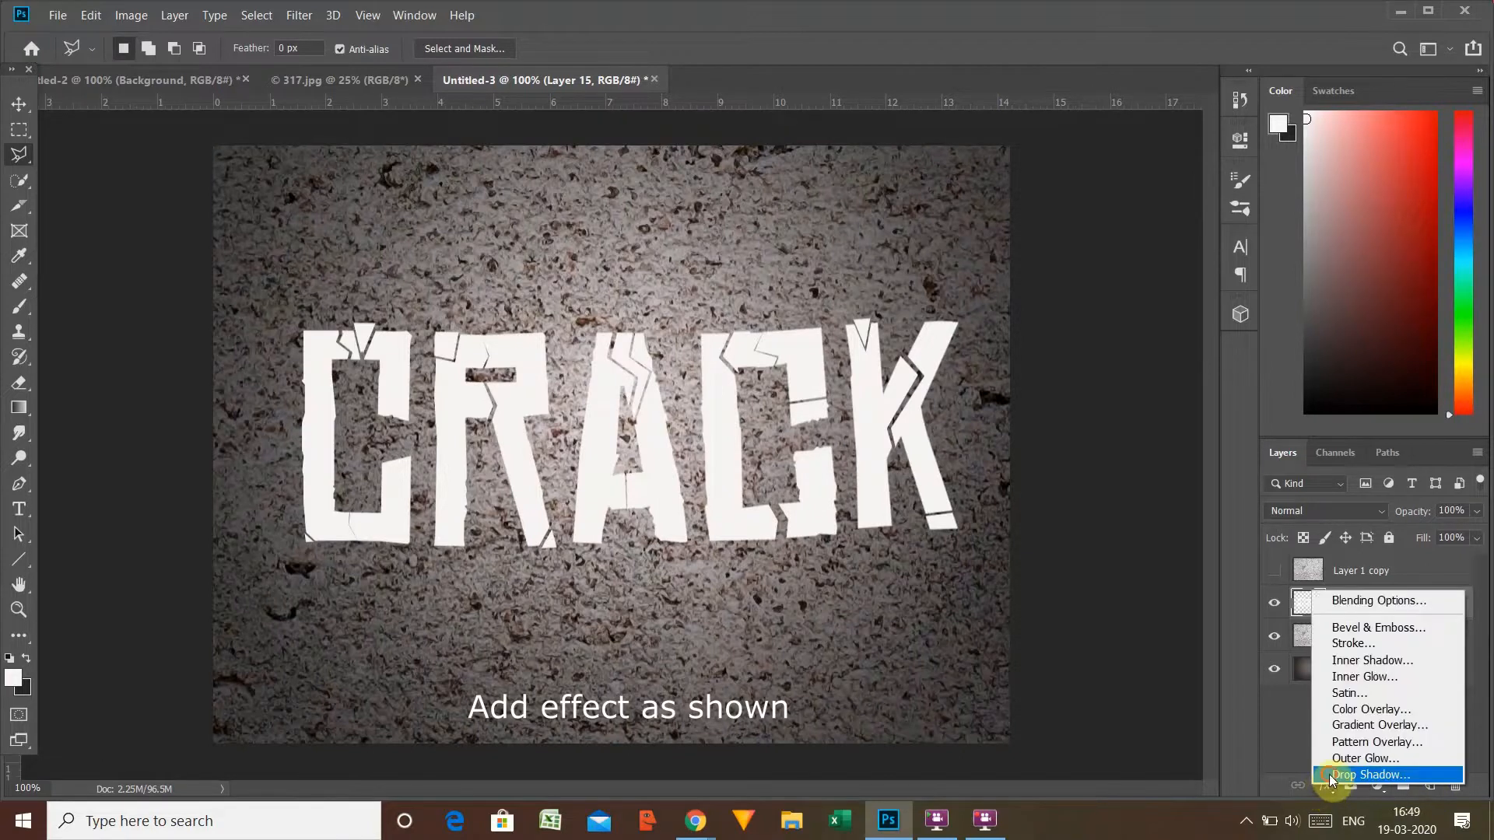
left_click(1329, 774)
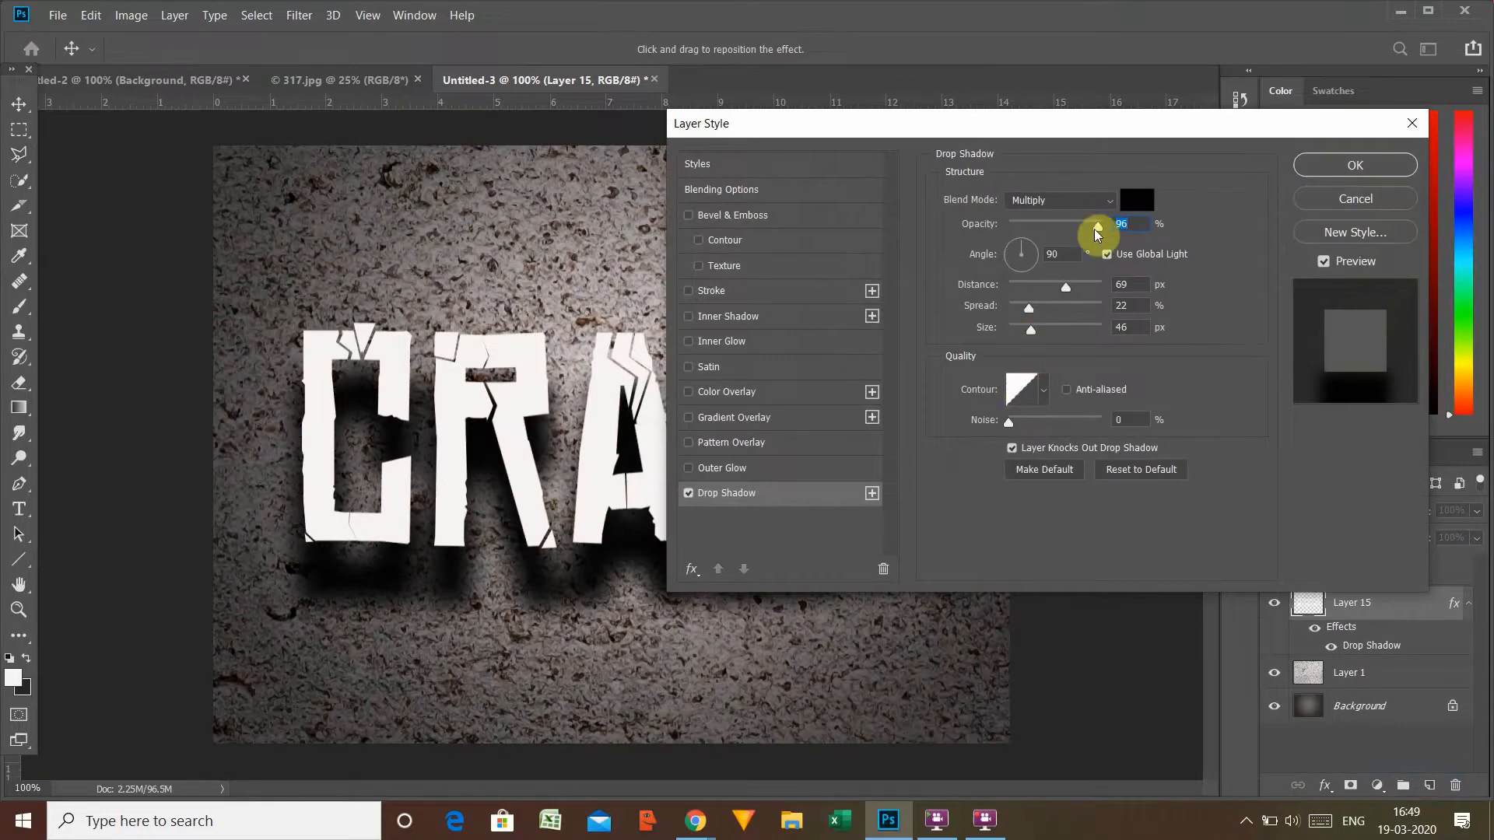
left_click_drag(1099, 232, 1059, 234)
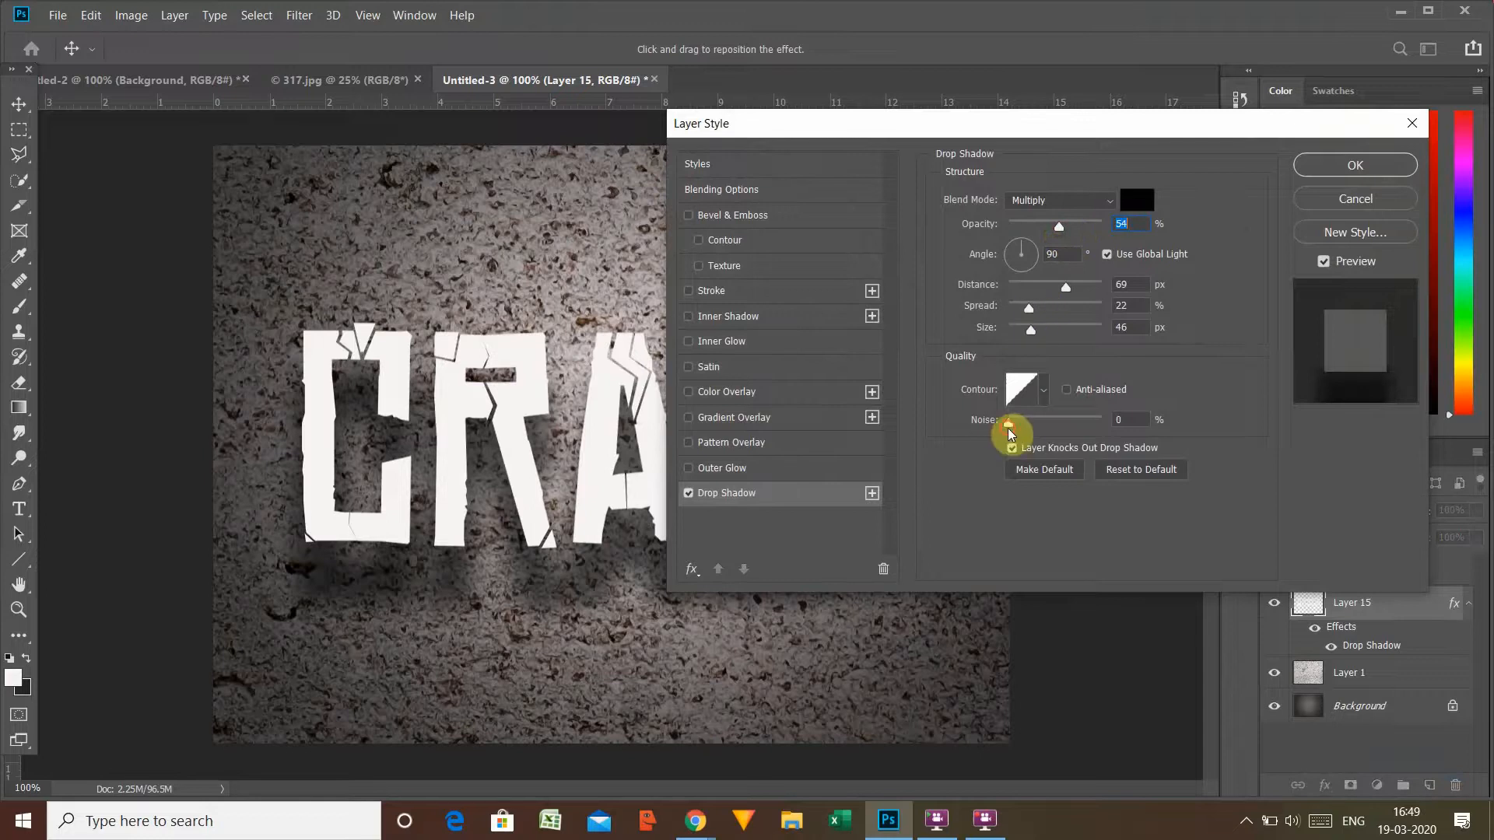
mouse_move(1032, 322)
left_mouse_down()
mouse_move(1046, 335)
mouse_move(1035, 311)
left_mouse_up()
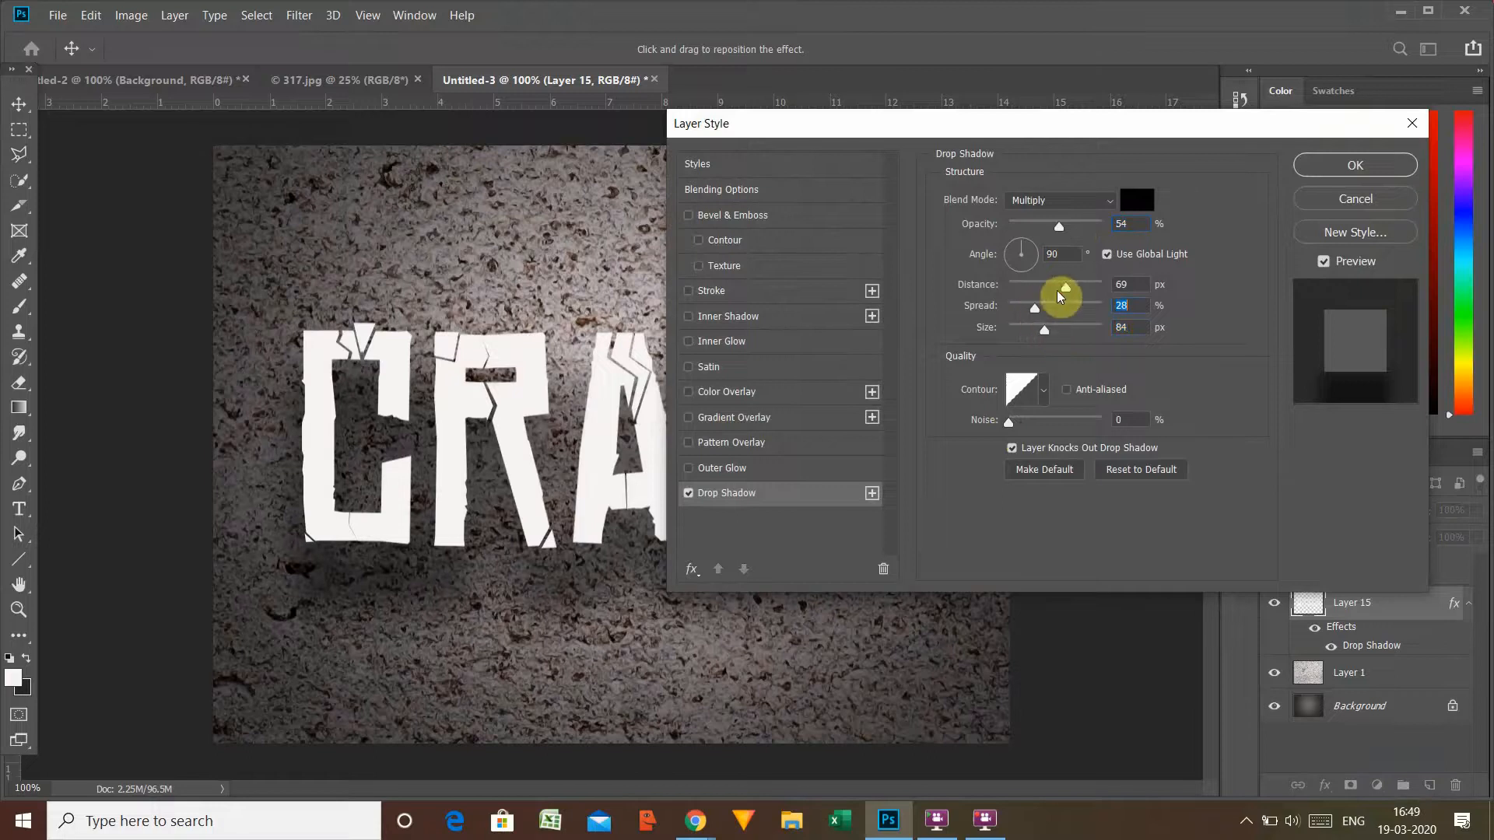
Step: Add Bevel & Emboss to the text layer with size 185 px and shadow opacity 4%, and apply the layer style
left_click(689, 216)
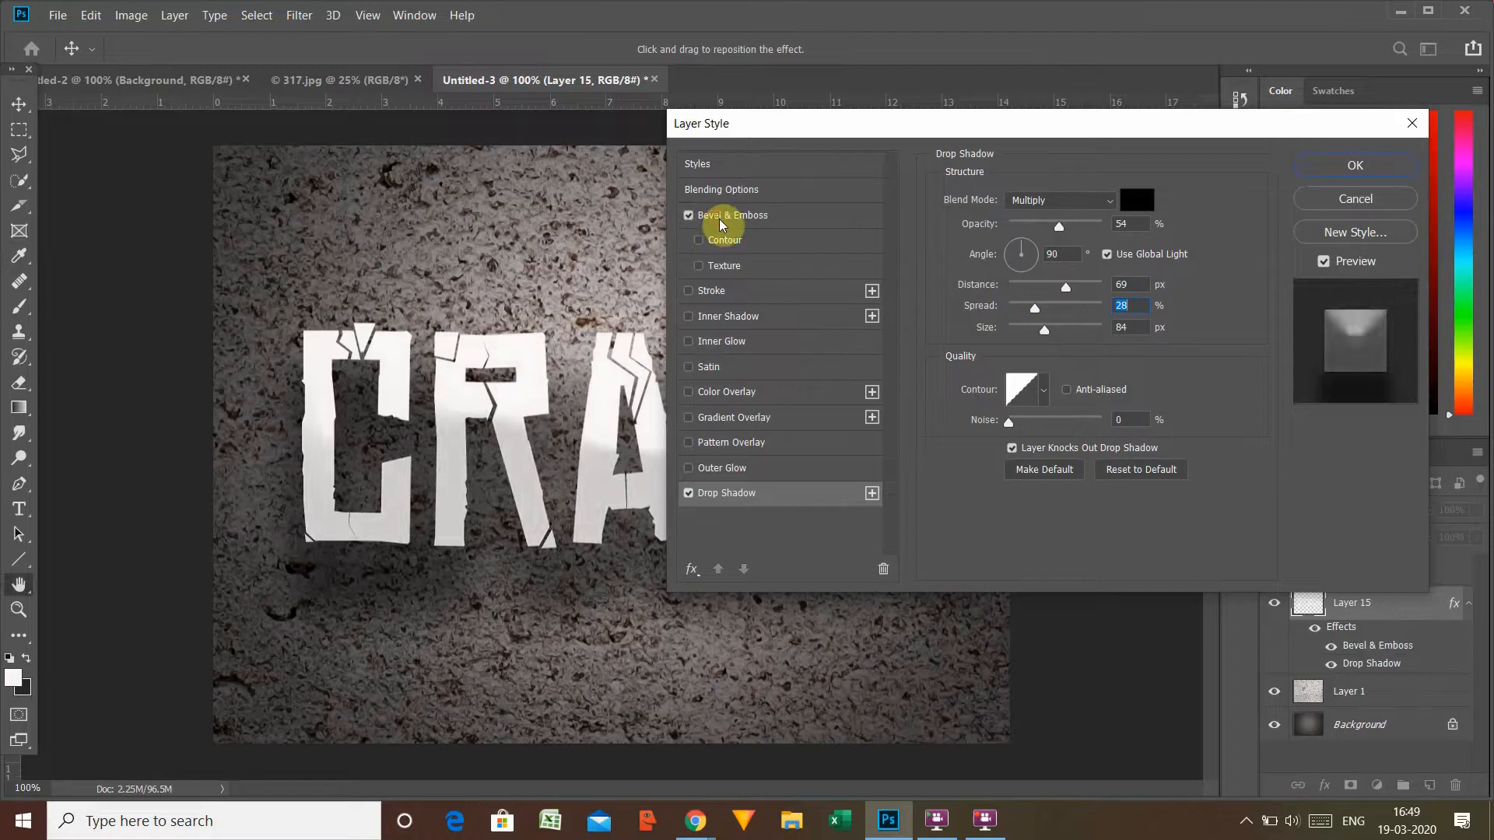
left_click(724, 221)
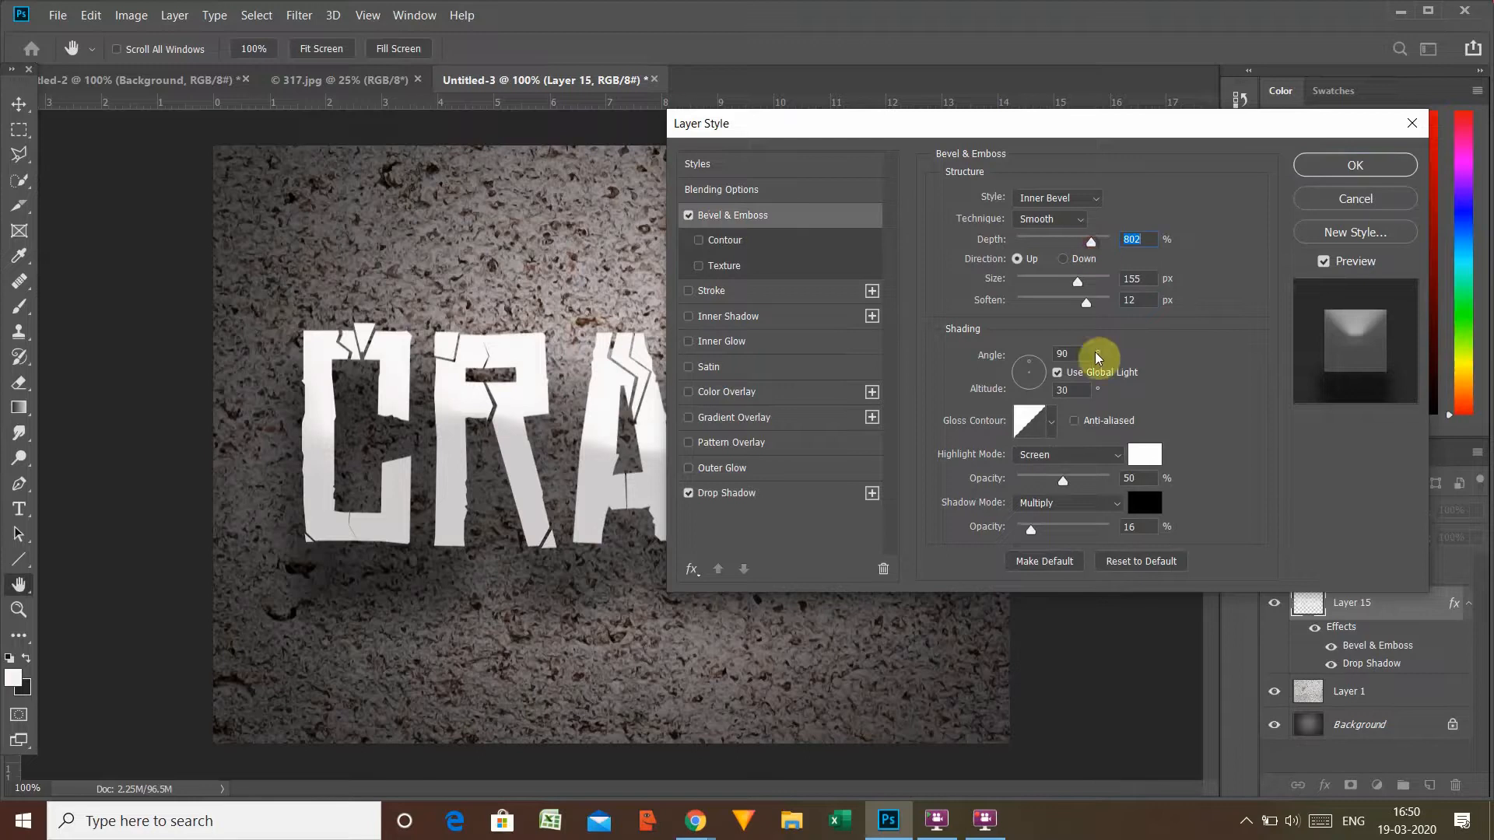
mouse_move(1032, 530)
left_mouse_down()
mouse_move(1094, 527)
mouse_move(1024, 531)
left_mouse_up()
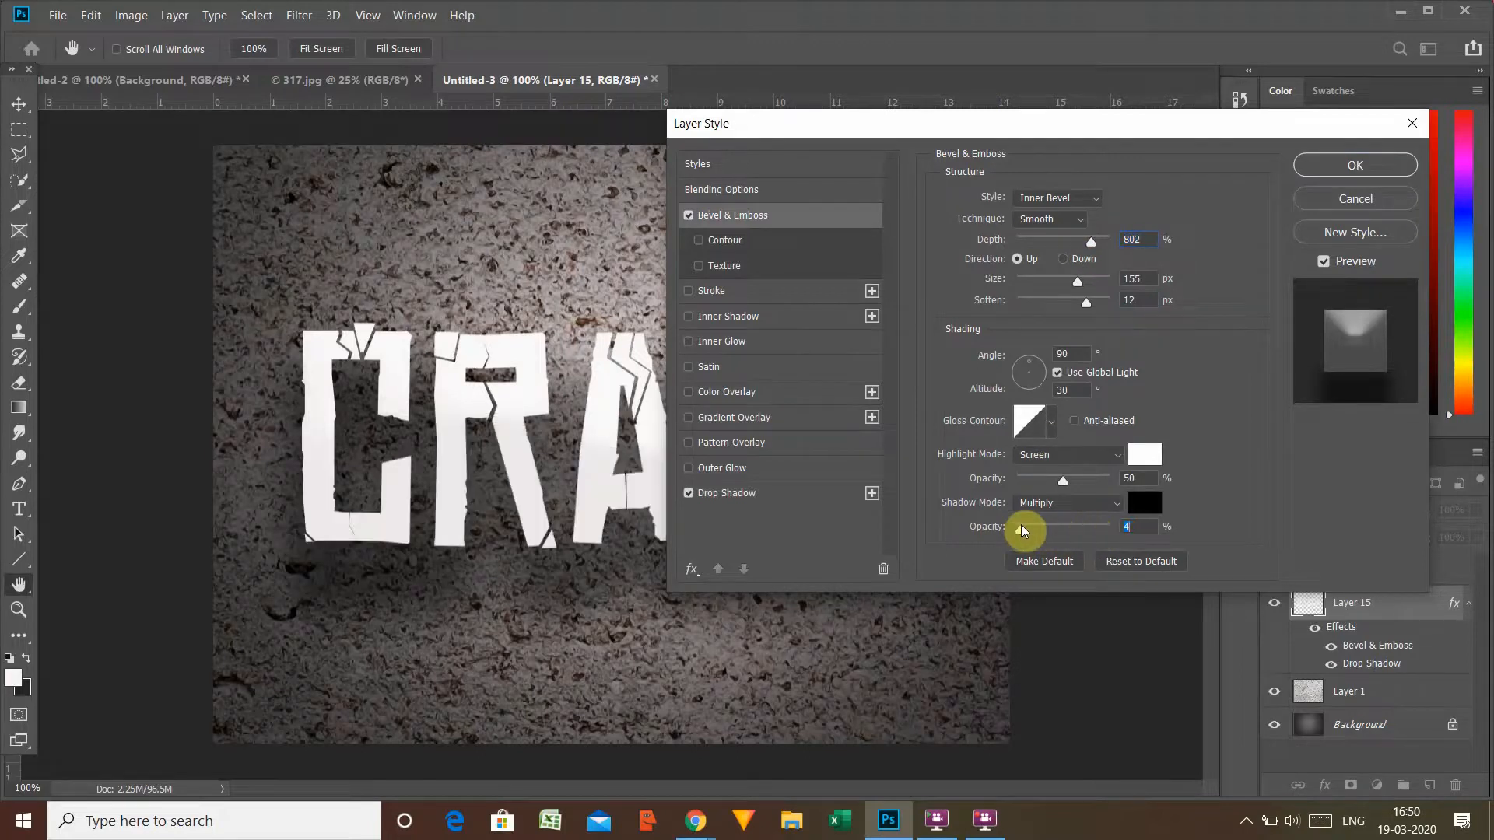
left_click_drag(1076, 285, 1091, 290)
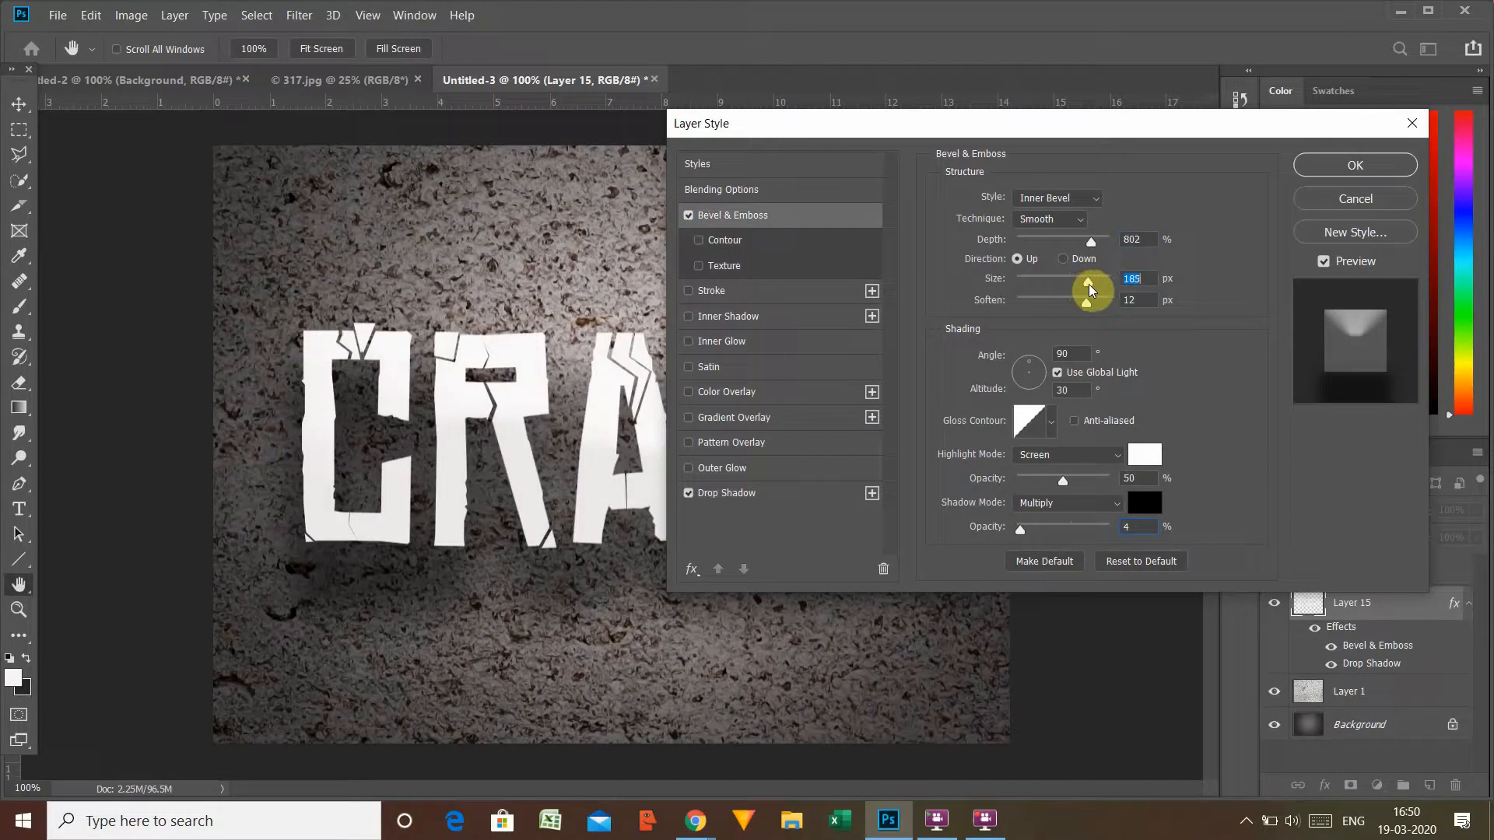
left_click(1353, 165)
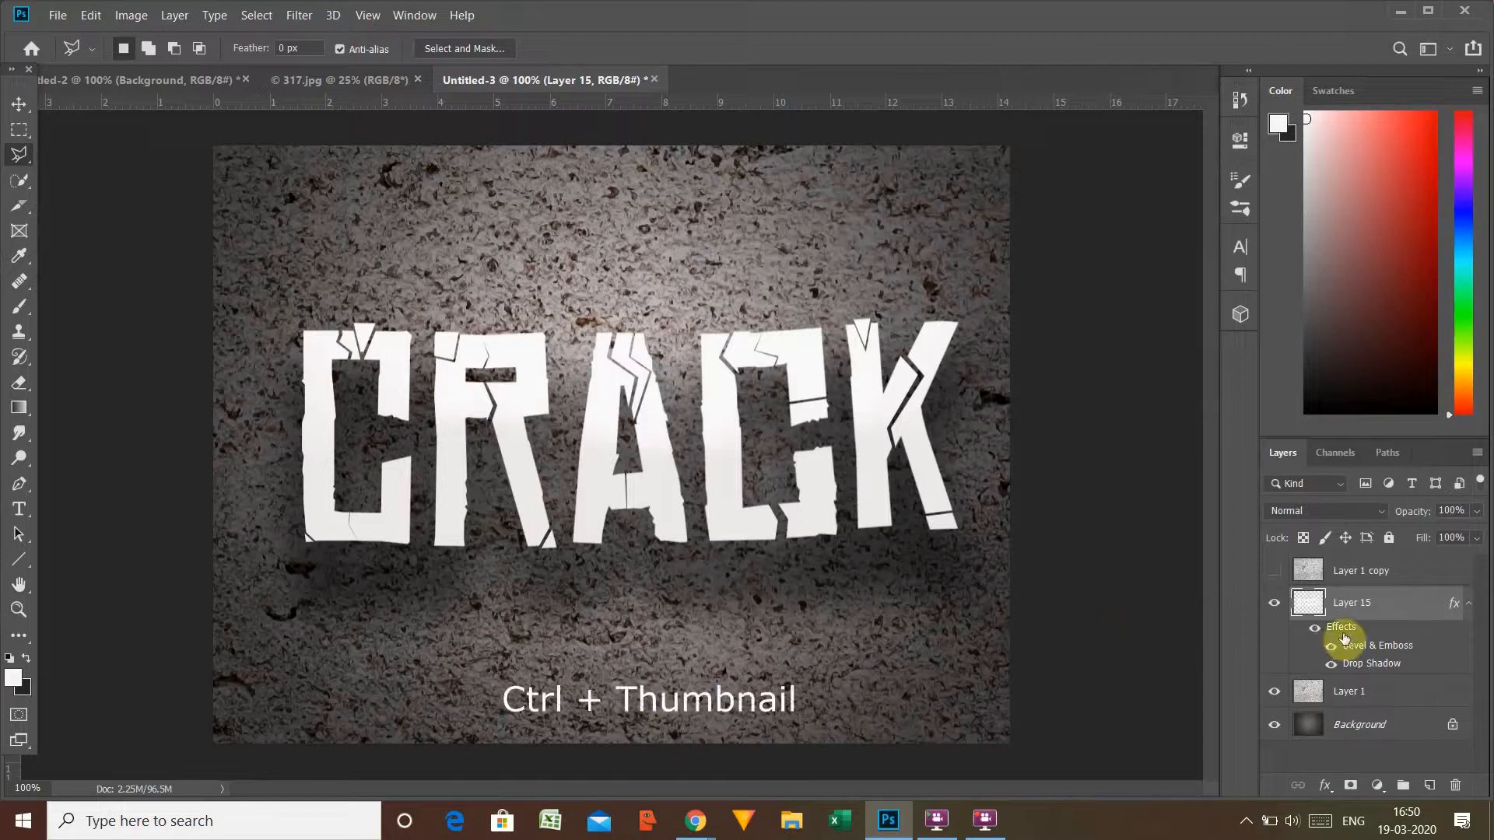
Step: Load the CRACK text's outline as a selection, and mask the shown Layer 1 copy rock texture with it
left_click(1310, 605, "ctrl")
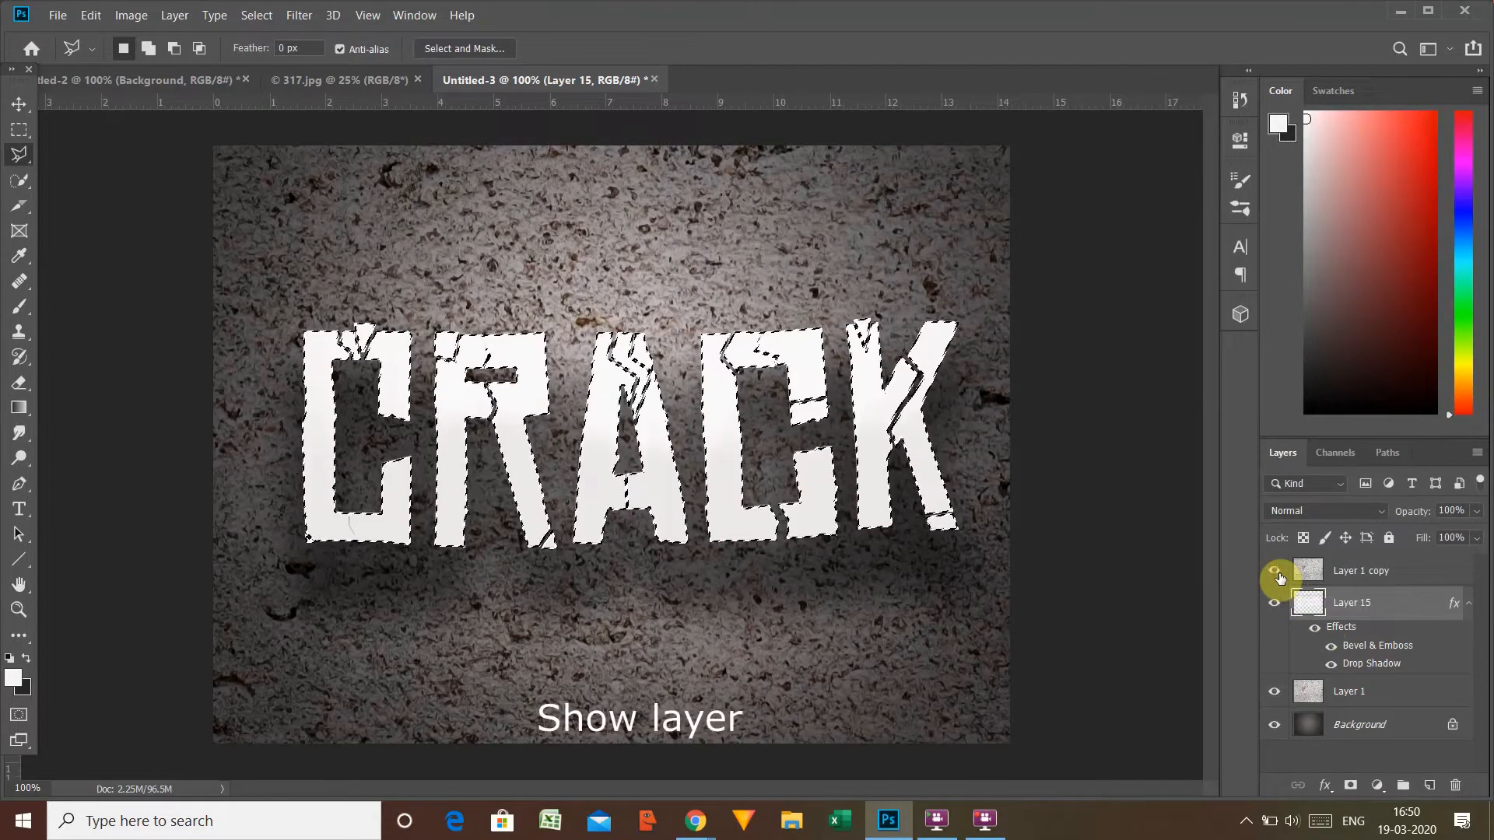
left_click(1281, 578)
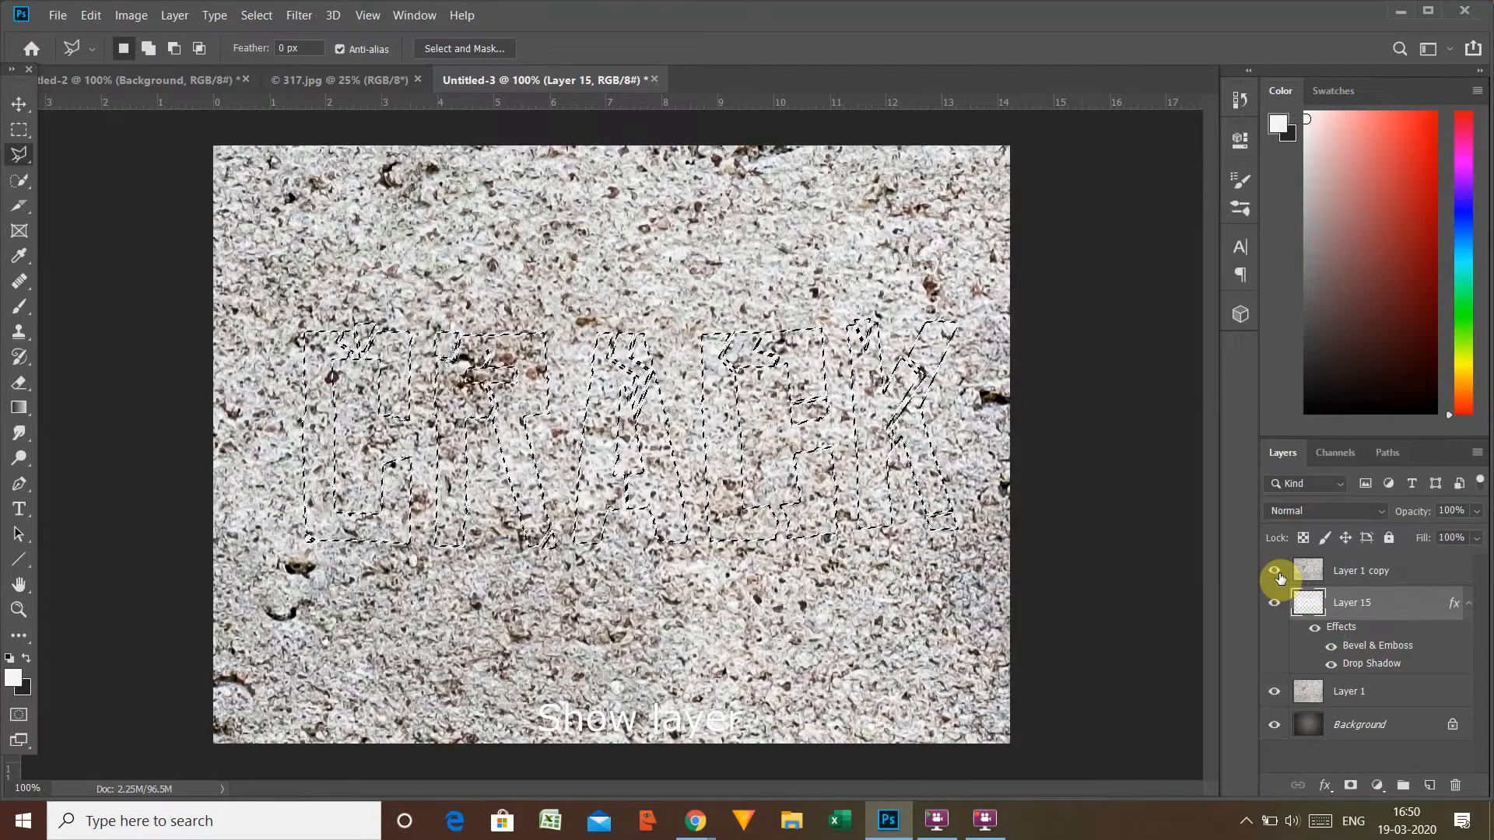
left_click(1377, 572)
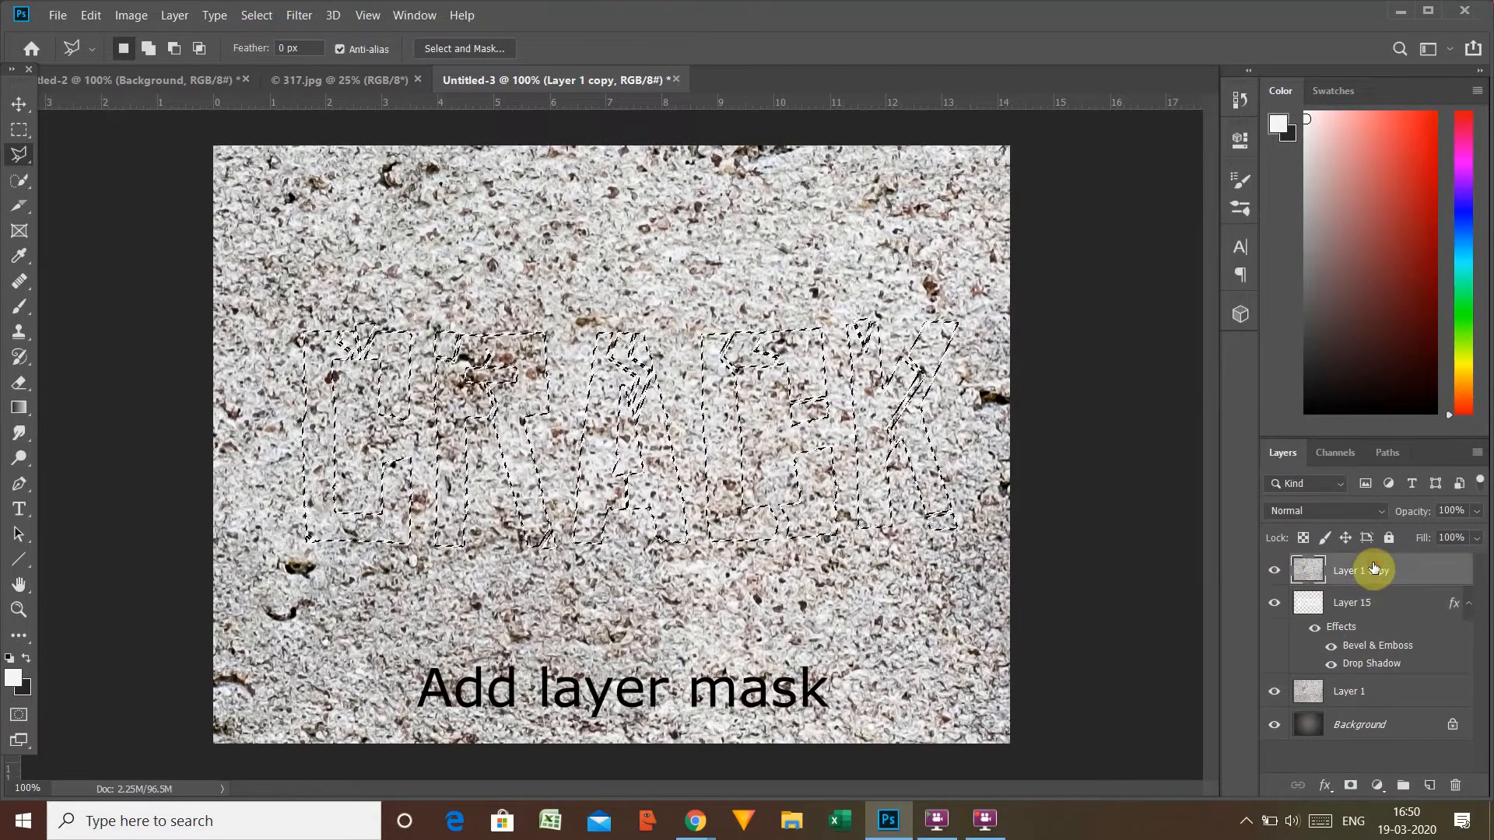
left_click(1352, 786)
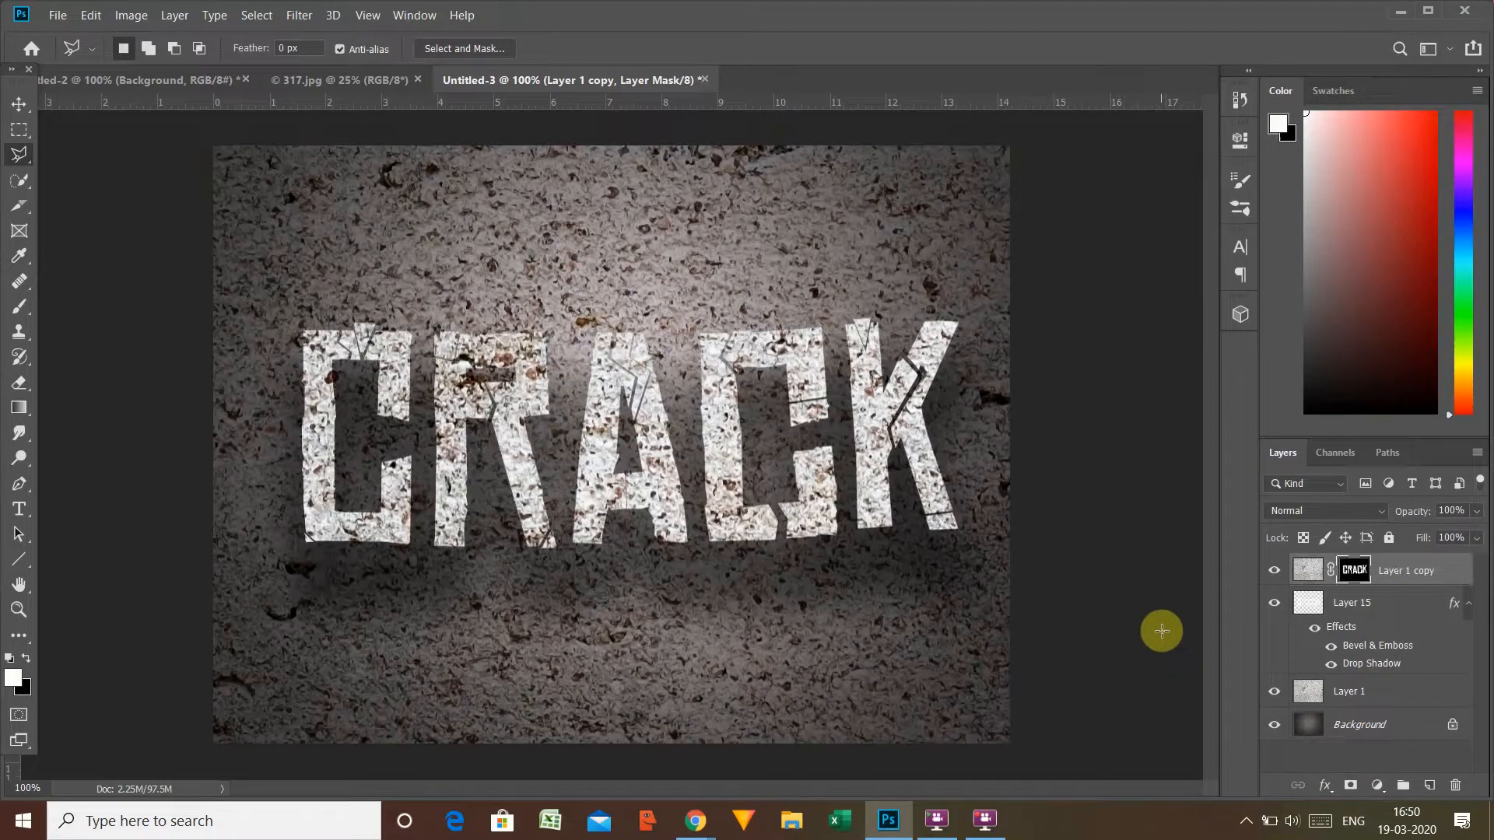
Step: Duplicate the masked rock texture layer twice
left_click(1316, 573)
key("ctrl+j")
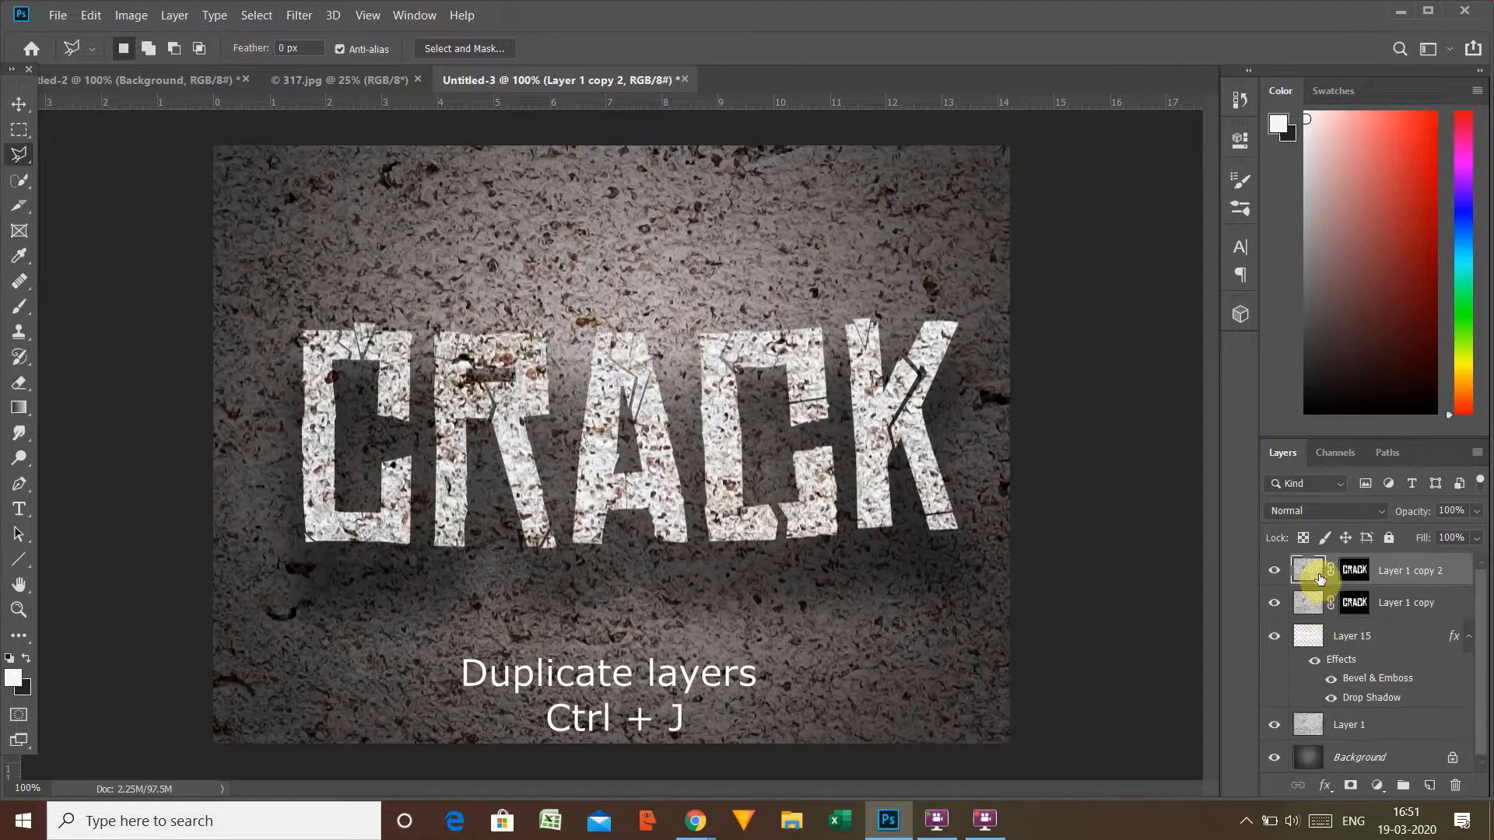
key("ctrl+j")
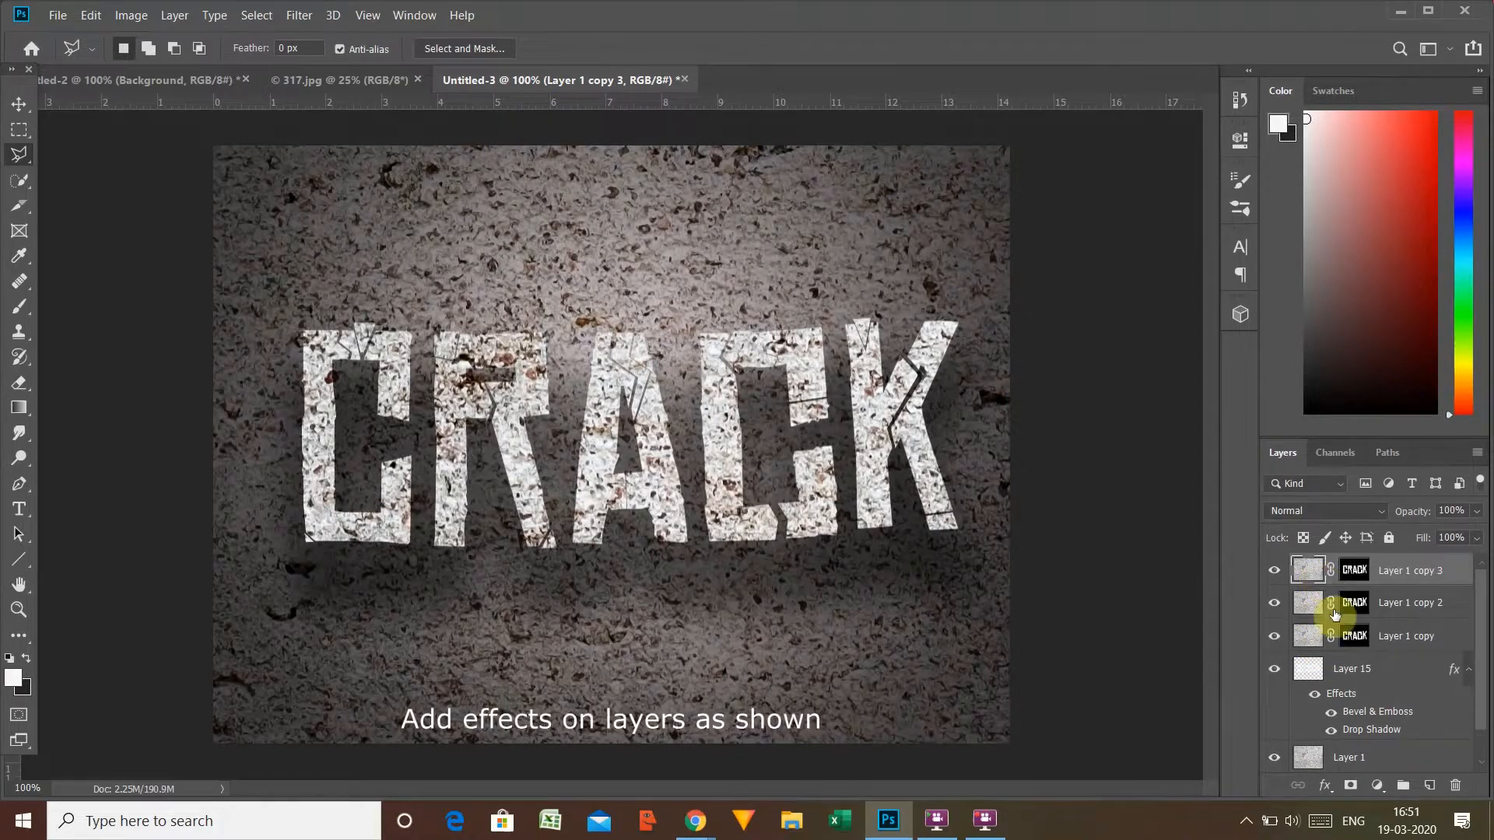
Step: Add a linear transparent-to-yellow Gradient Overlay to Layer 1 copy at 84% opacity and a 90° angle
left_click(1381, 640)
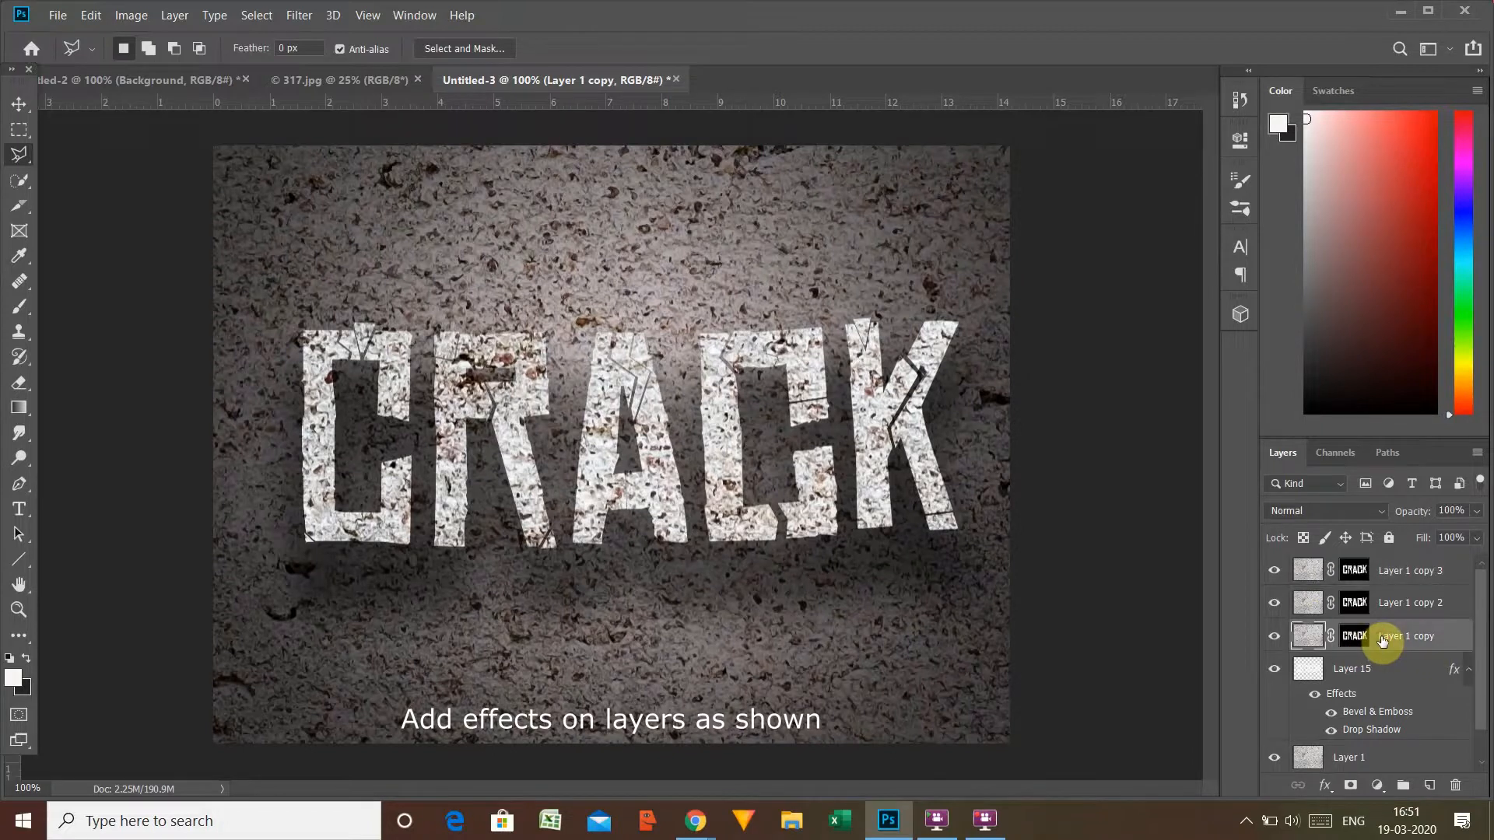
left_click(1327, 788)
left_click(1351, 729)
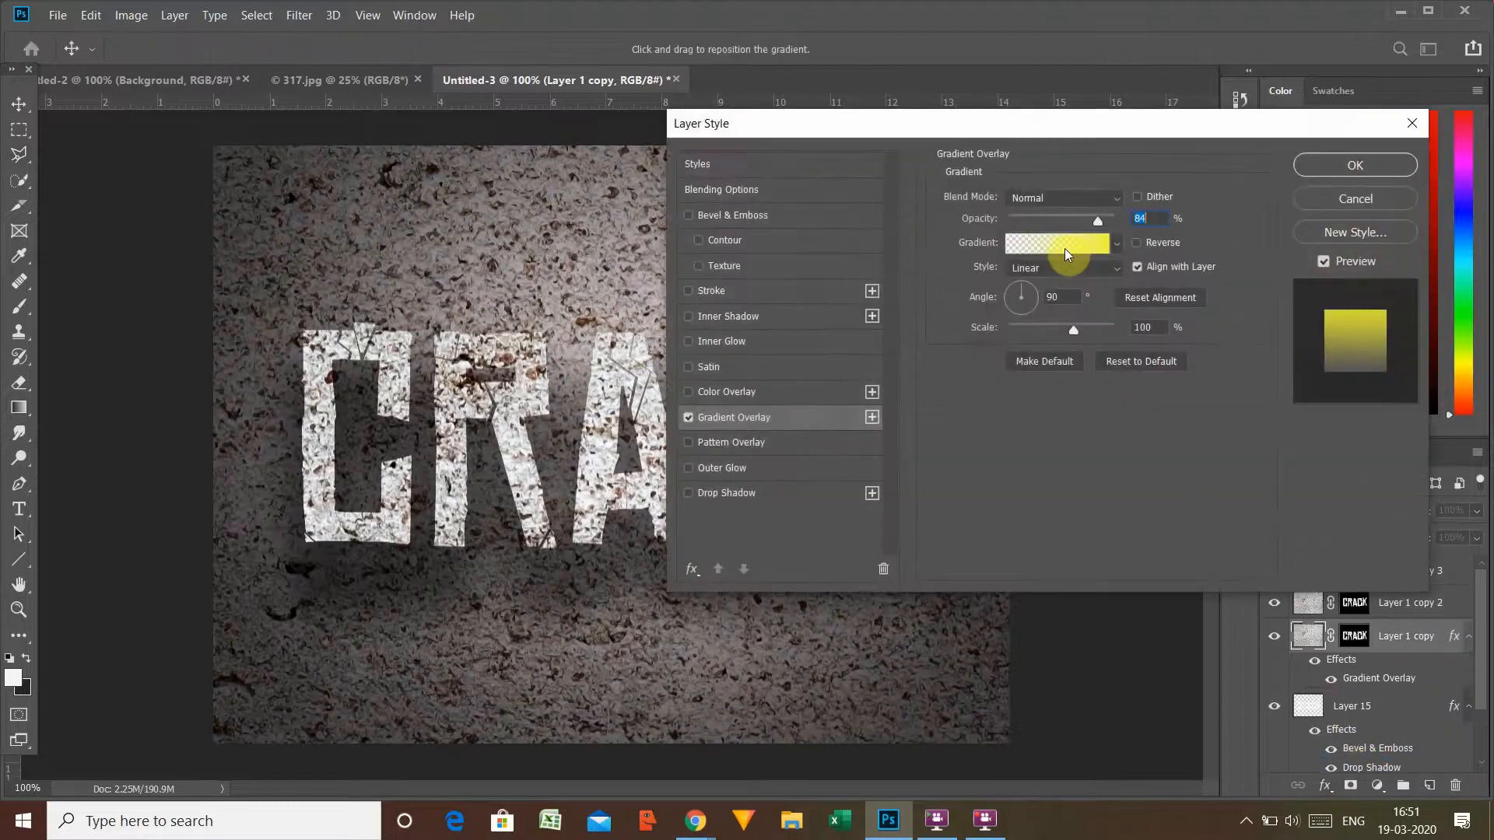
left_click(1050, 244)
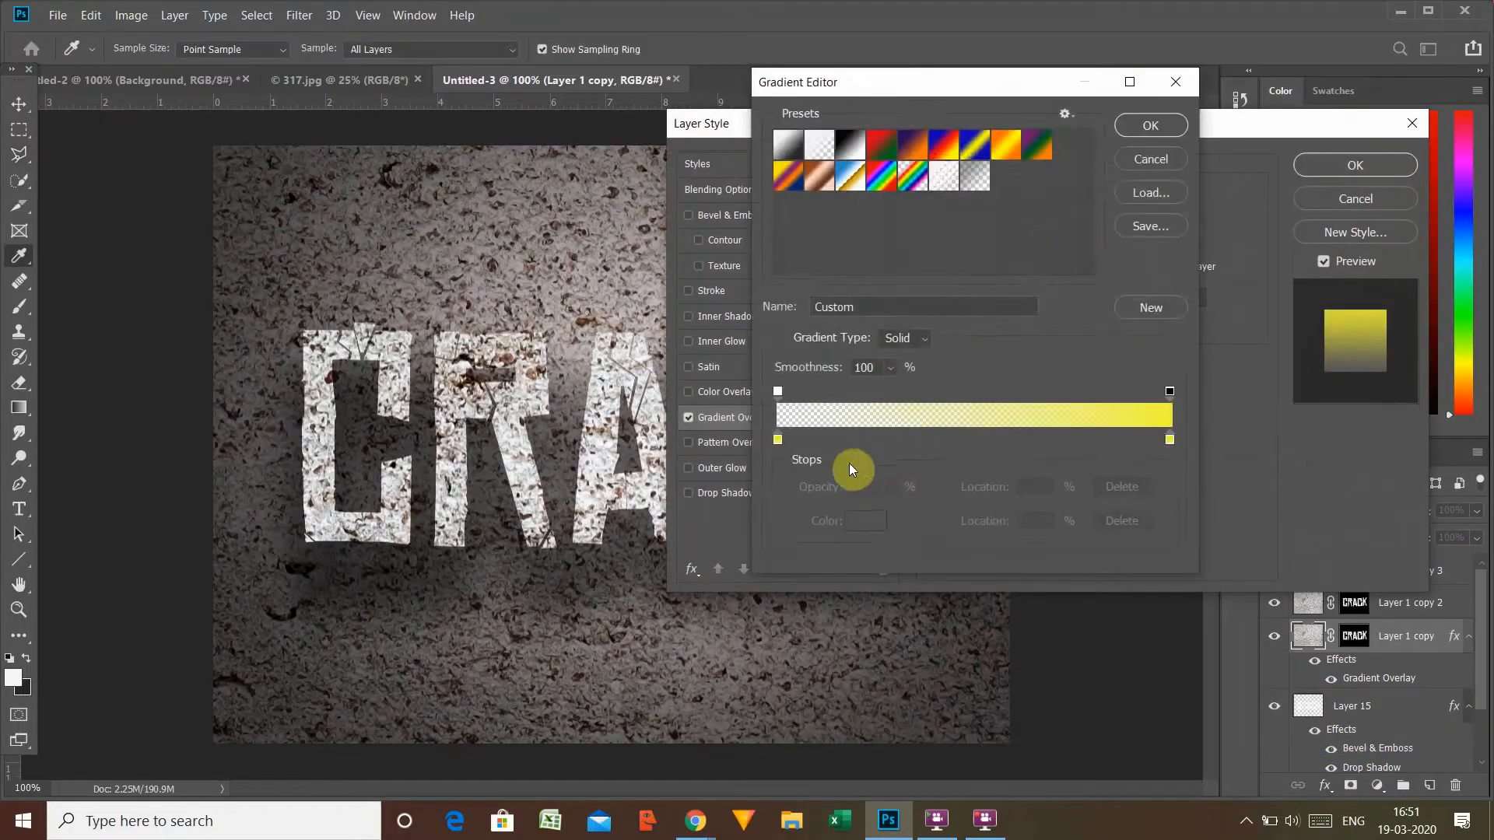
left_click(778, 441)
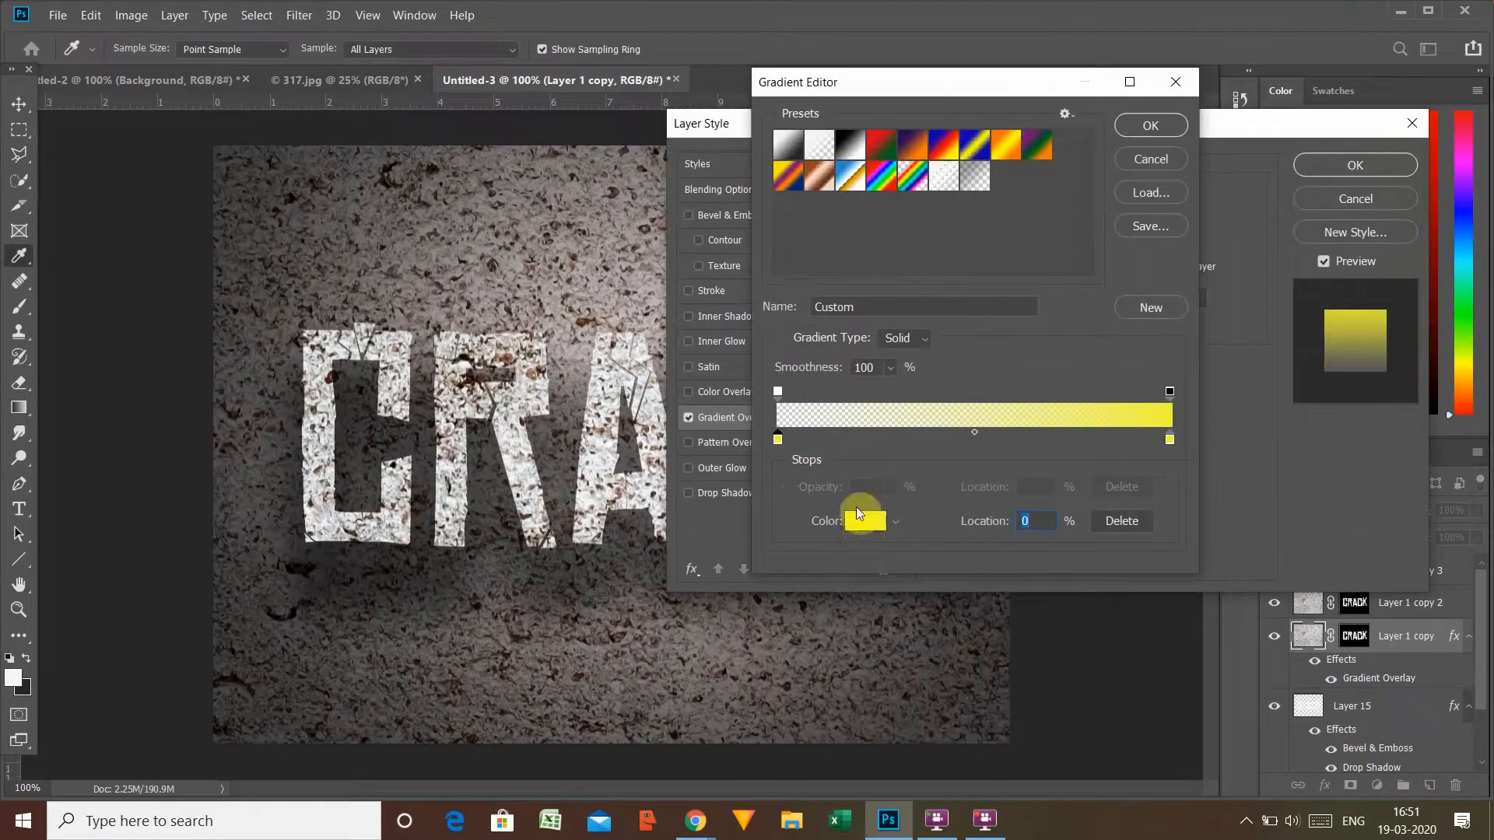
left_click(776, 392)
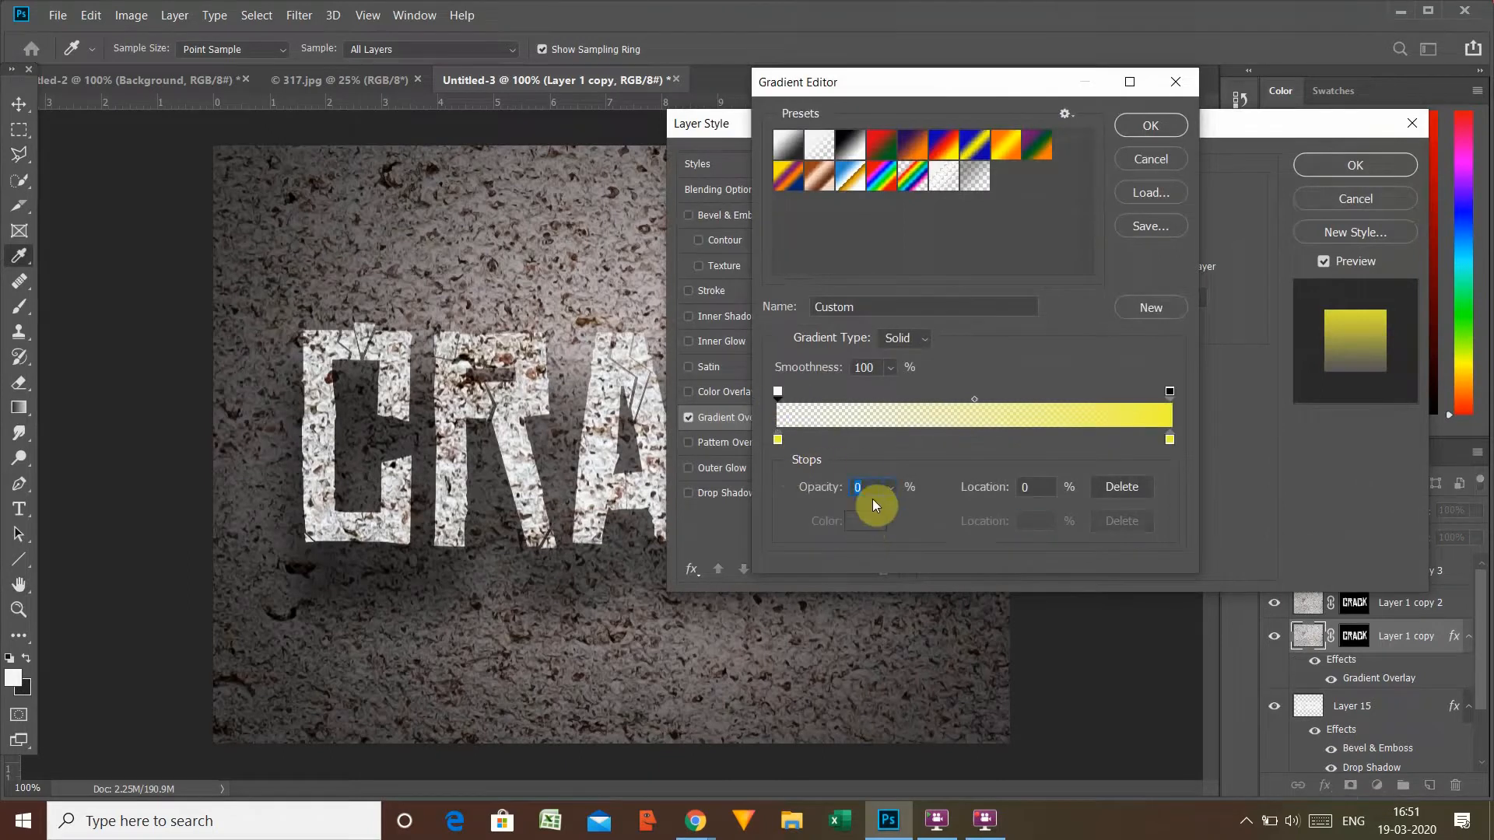
left_click(1169, 439)
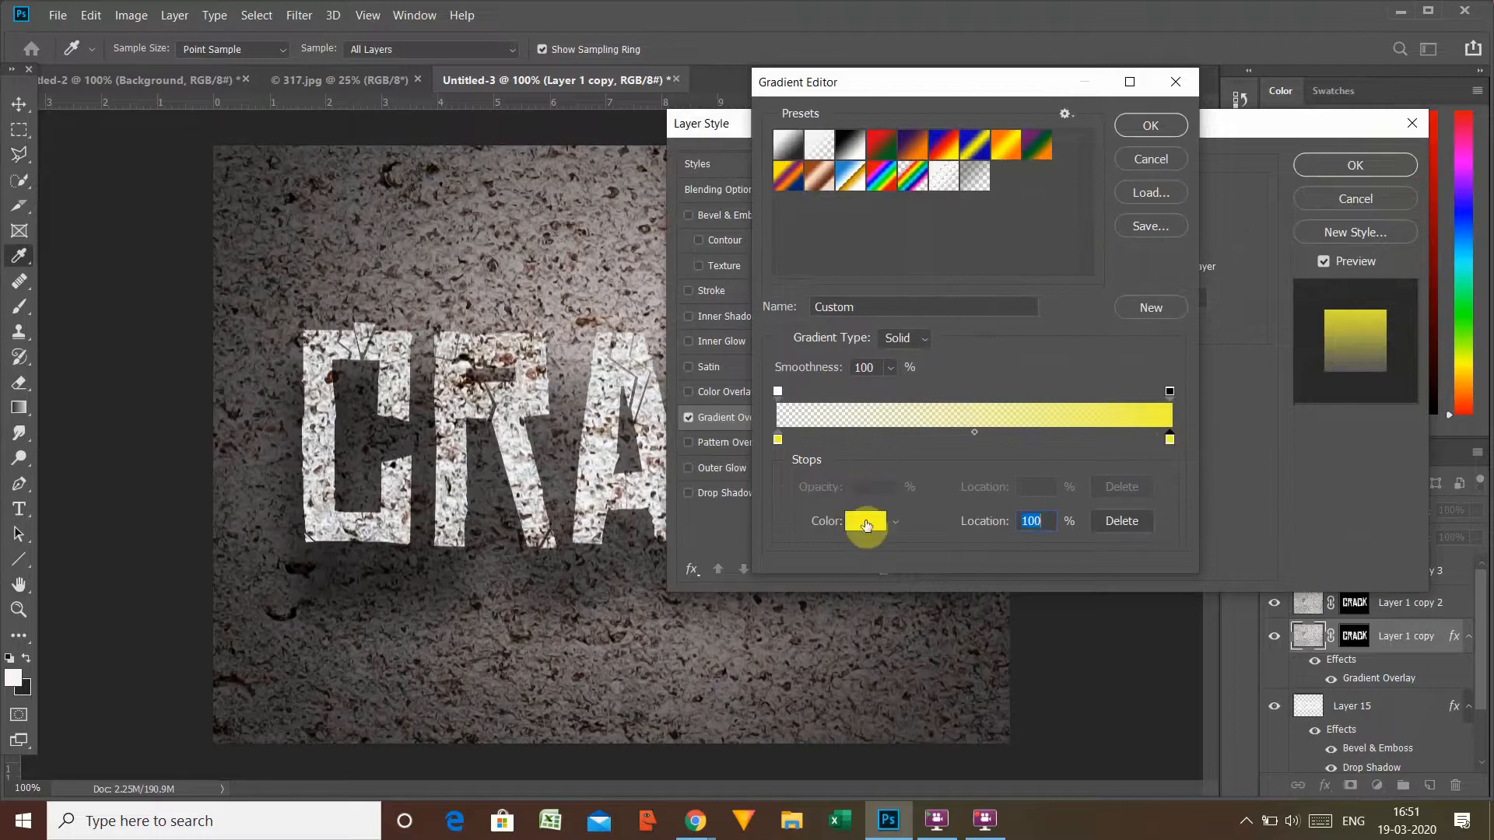
left_click(1144, 128)
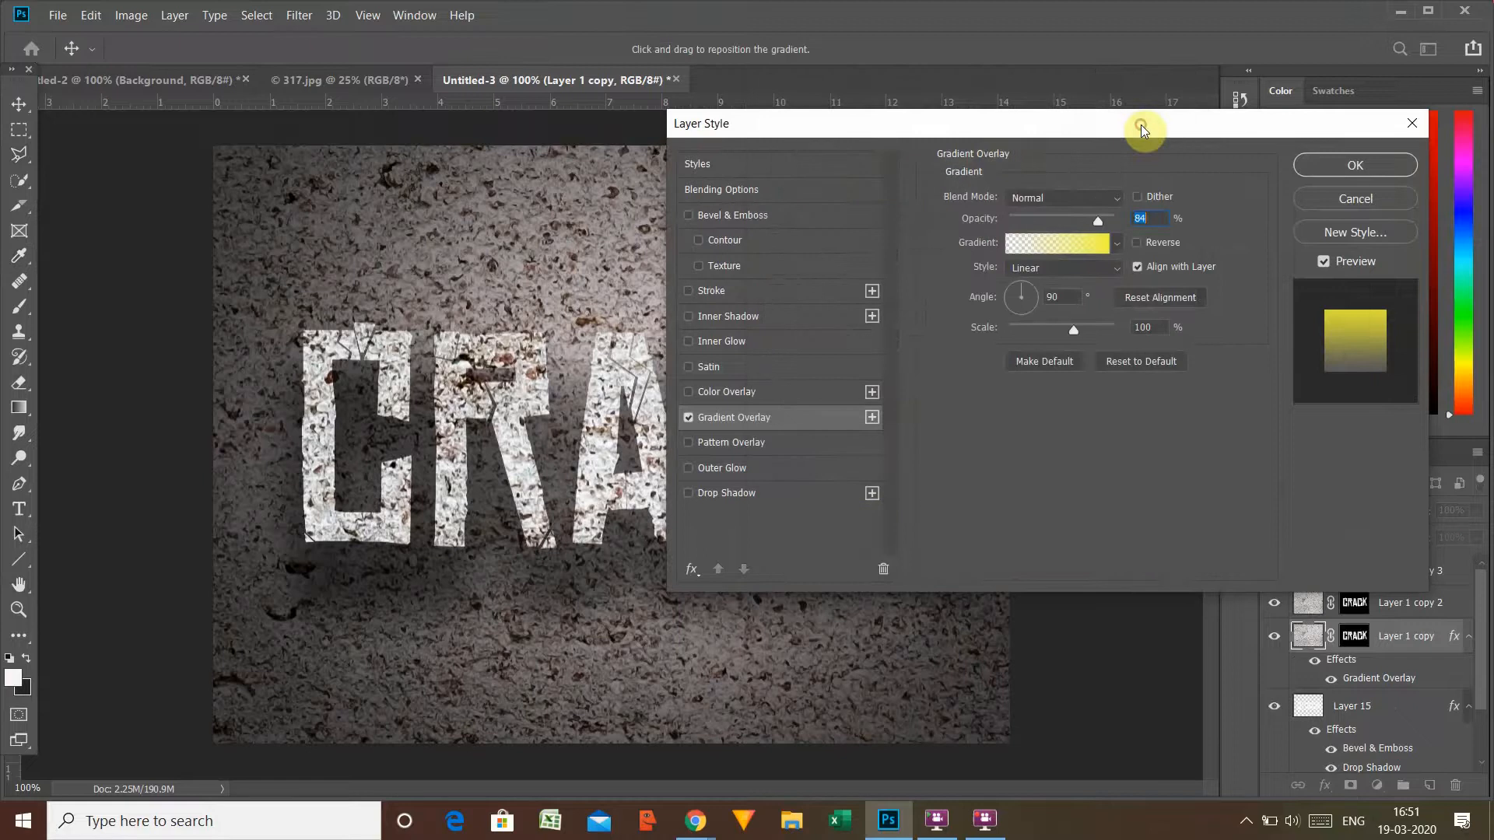
left_click(1319, 170)
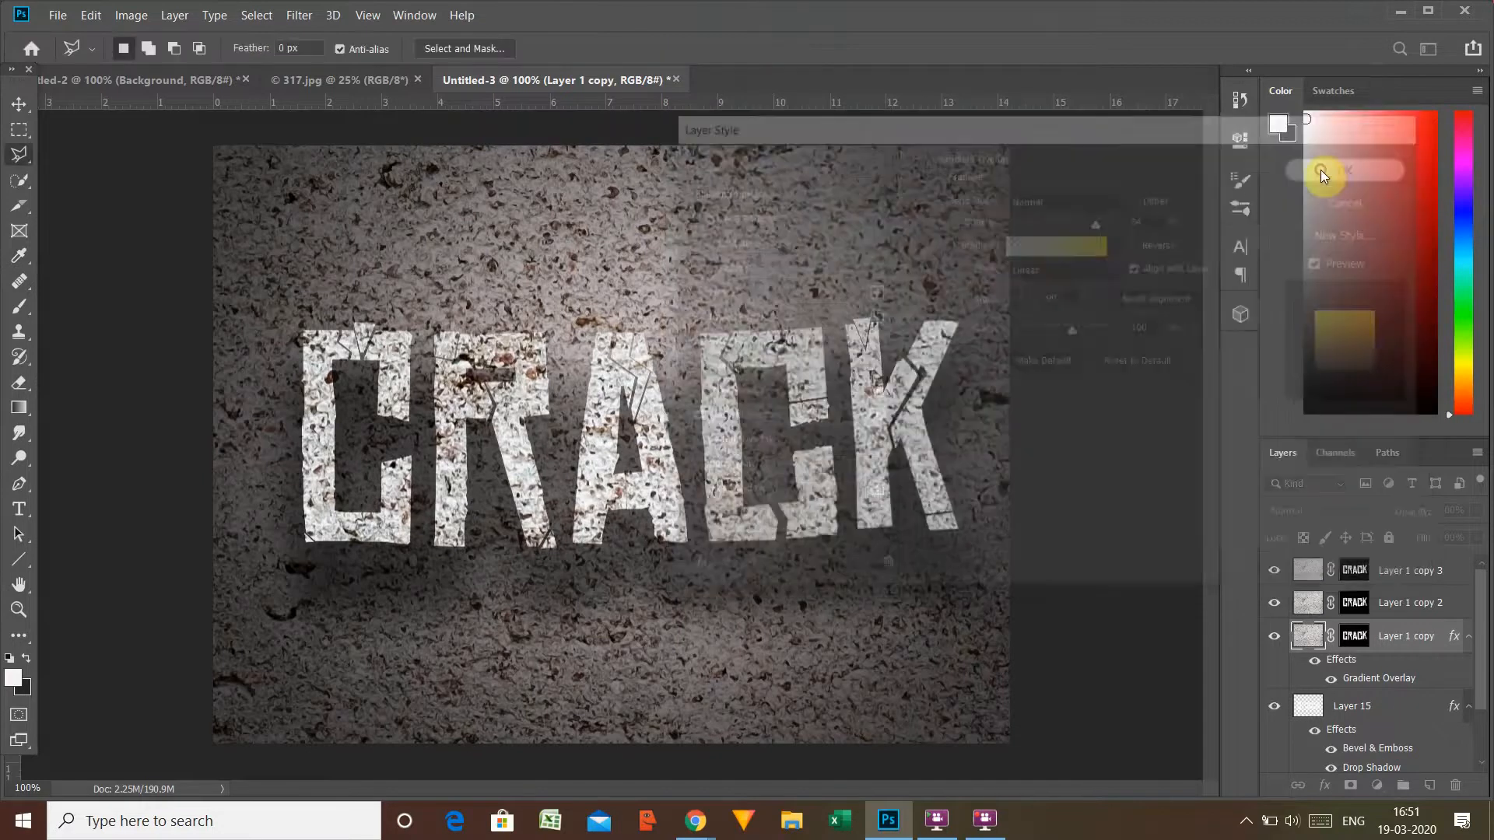
Step: Hide Layer 1 copy 3 and Layer 1 copy 2
left_click(1274, 571)
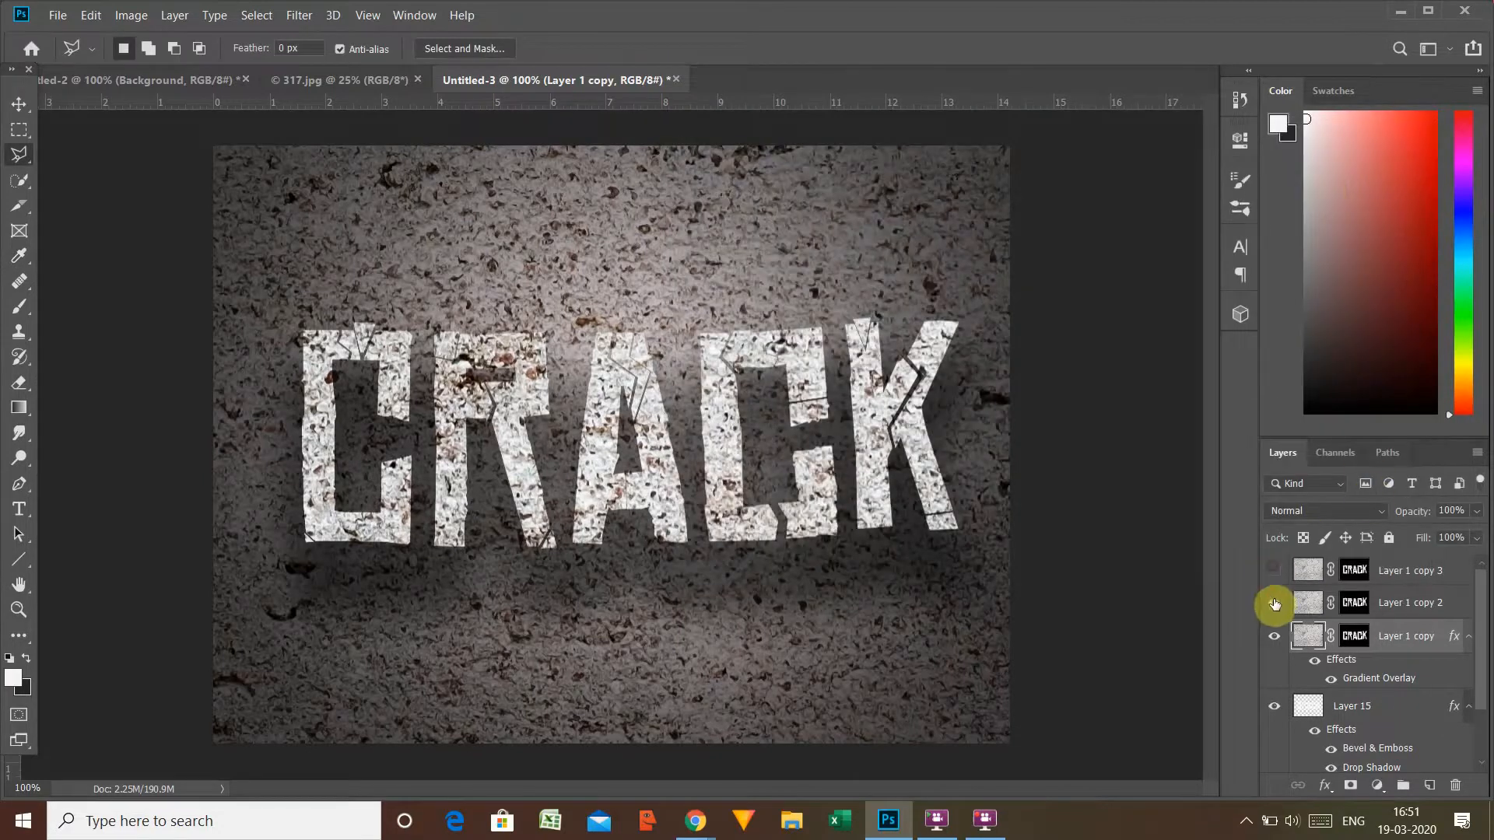
left_click(1274, 603)
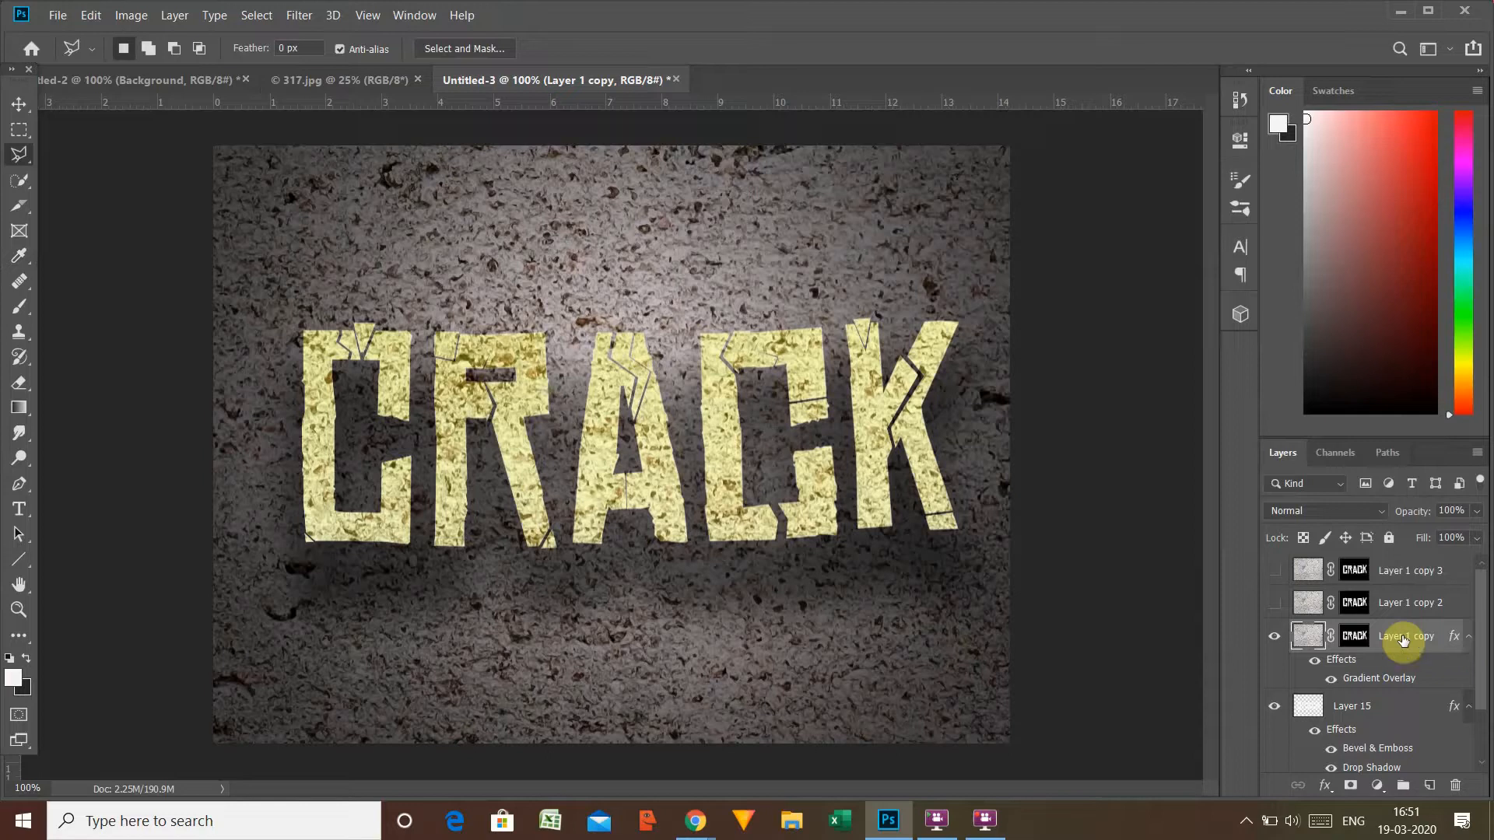
Step: Set Layer 1 copy's Gradient Overlay to 100% opacity and 119% scale
left_click(1326, 786)
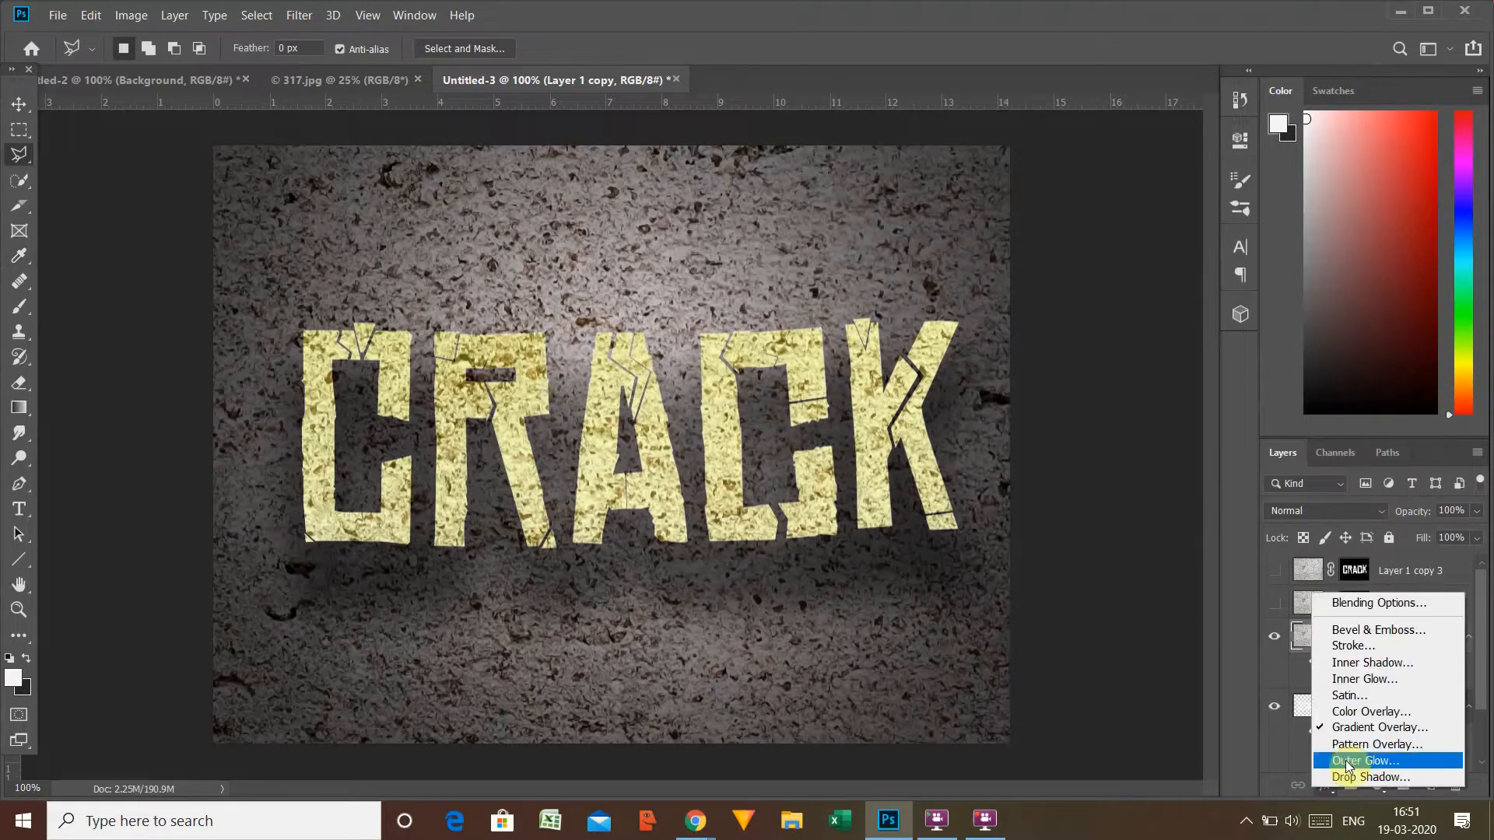
left_click(1369, 727)
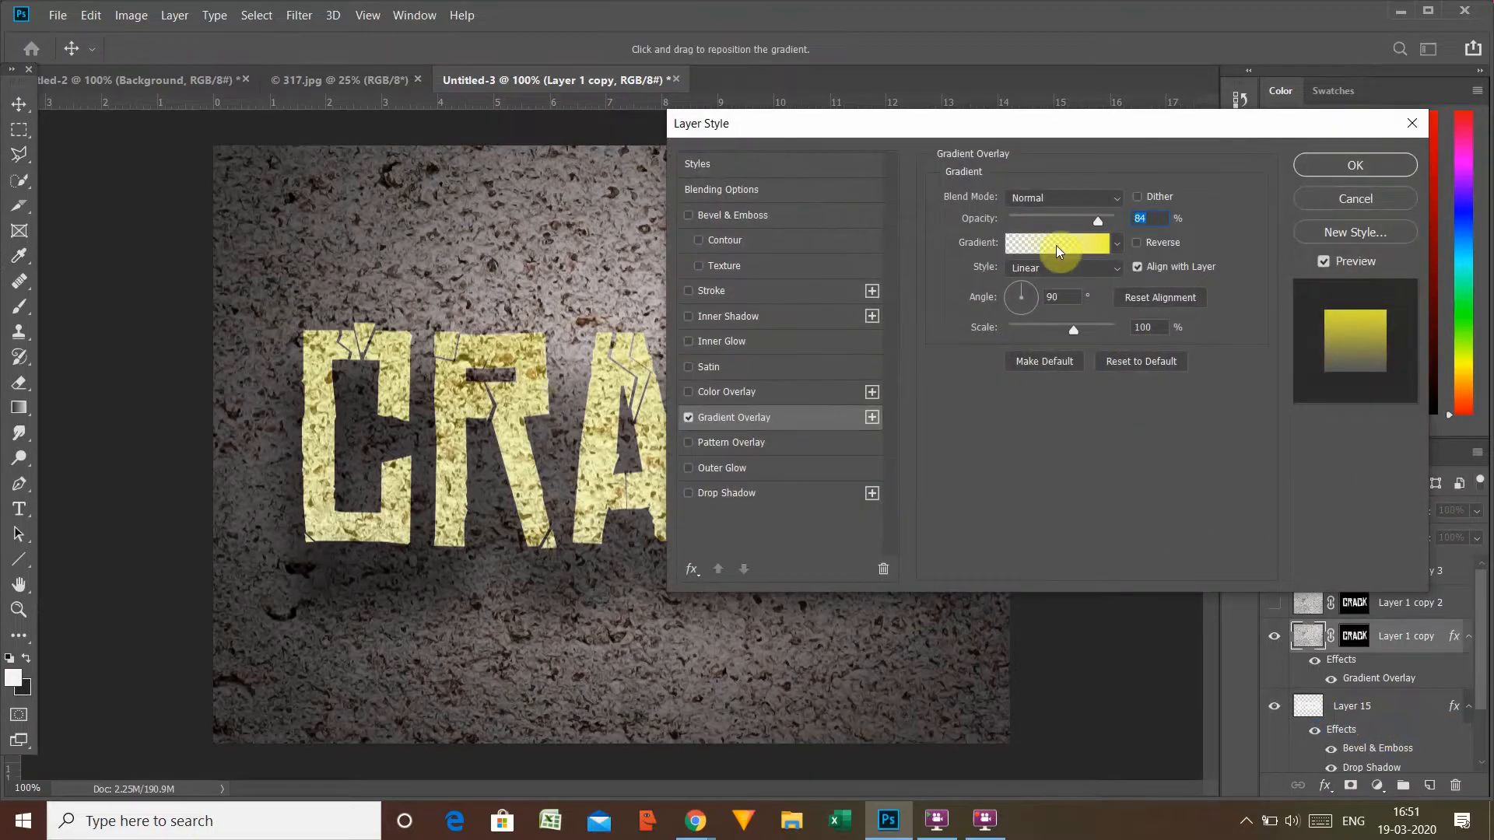
mouse_move(1095, 220)
left_mouse_down()
mouse_move(1056, 224)
mouse_move(1113, 218)
left_mouse_up()
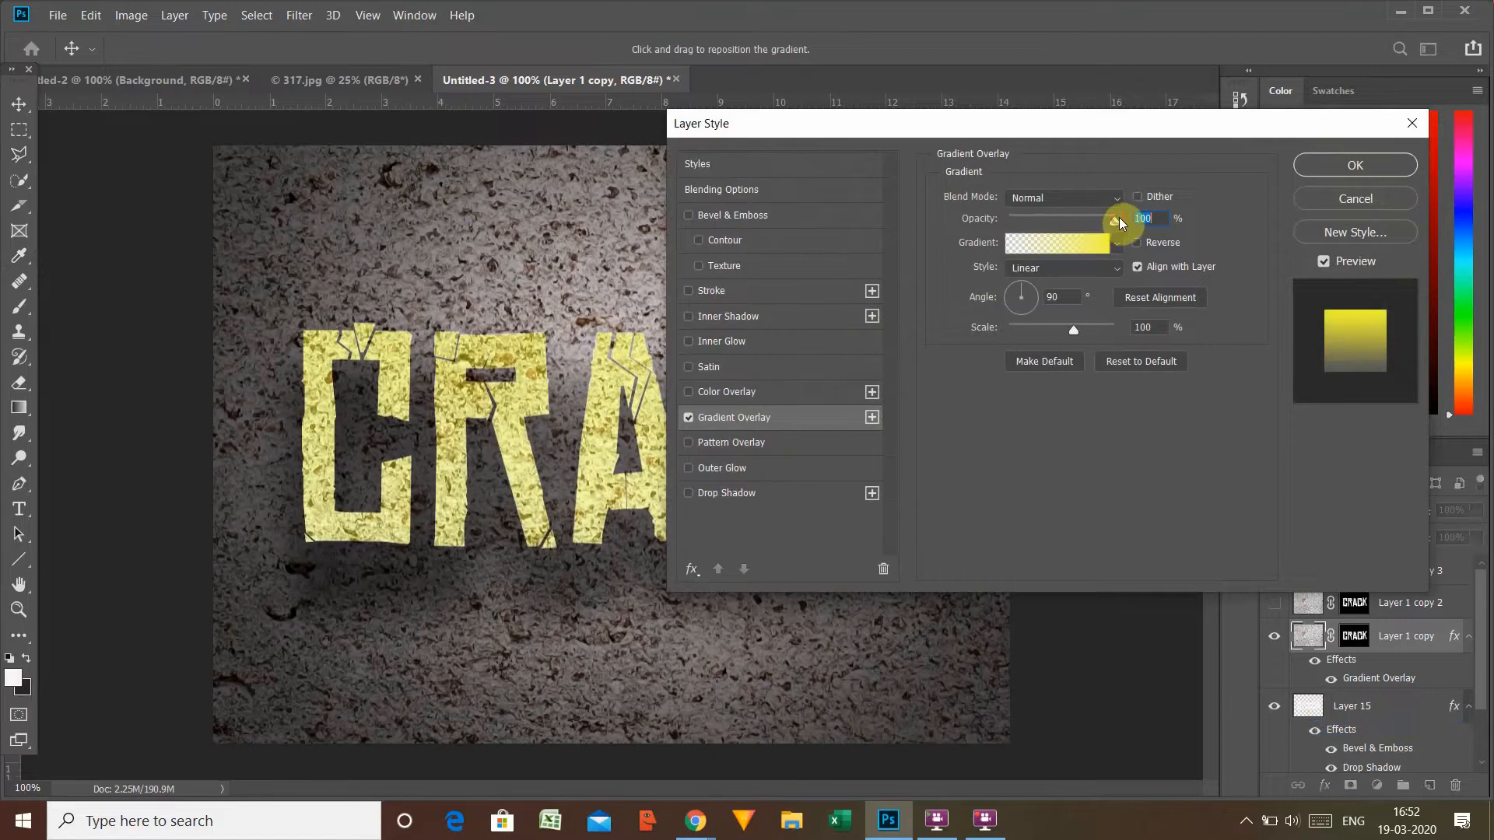
left_click_drag(1077, 330, 1089, 329)
Step: Add a Drop Shadow and an Inner Bevel with 802% depth, 185 px size and 11 px soften to Layer 1 copy
left_click(693, 498)
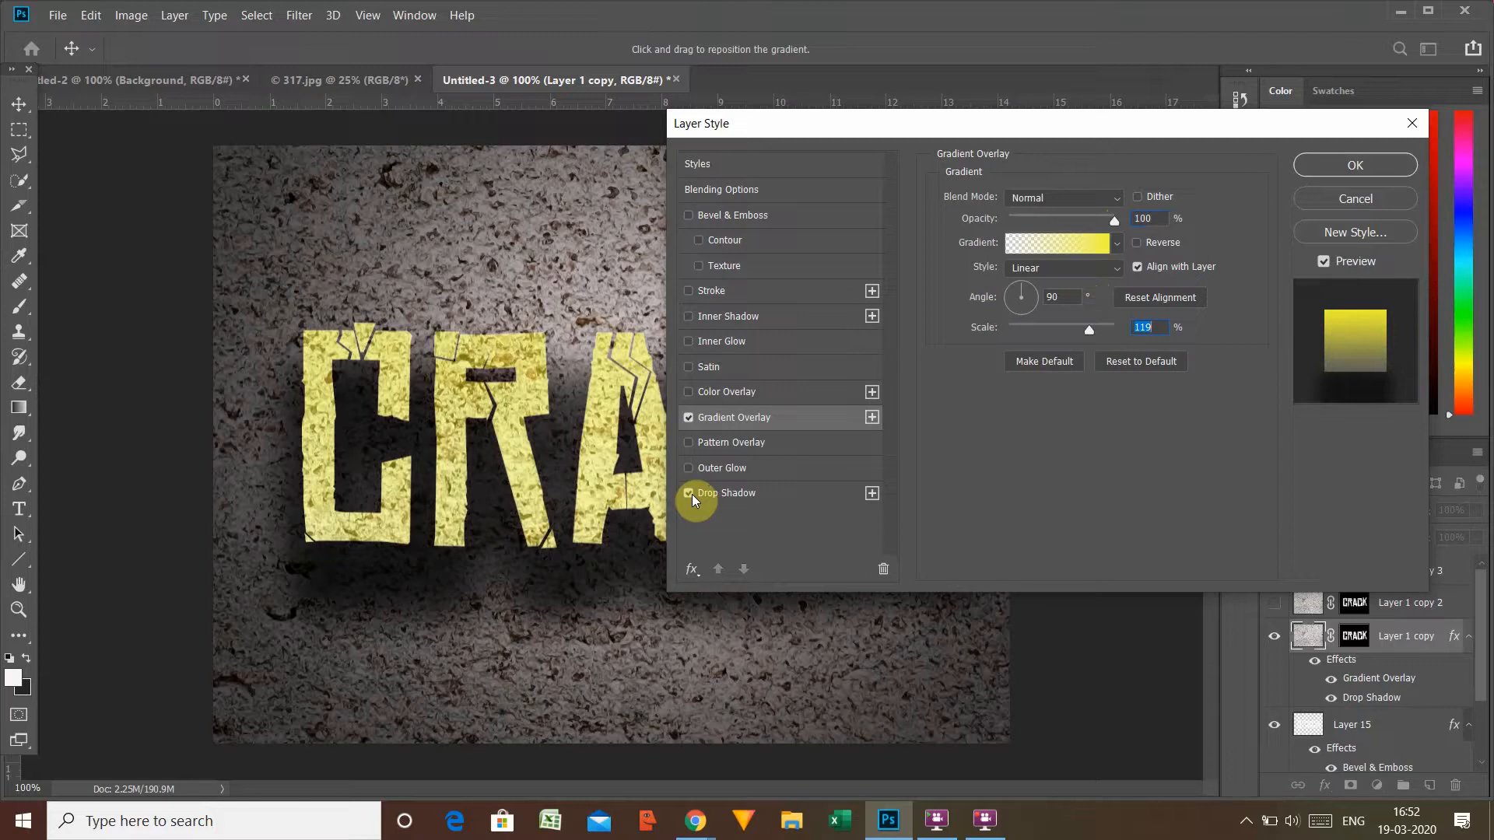
left_click(725, 216)
left_click_drag(1086, 303, 1081, 303)
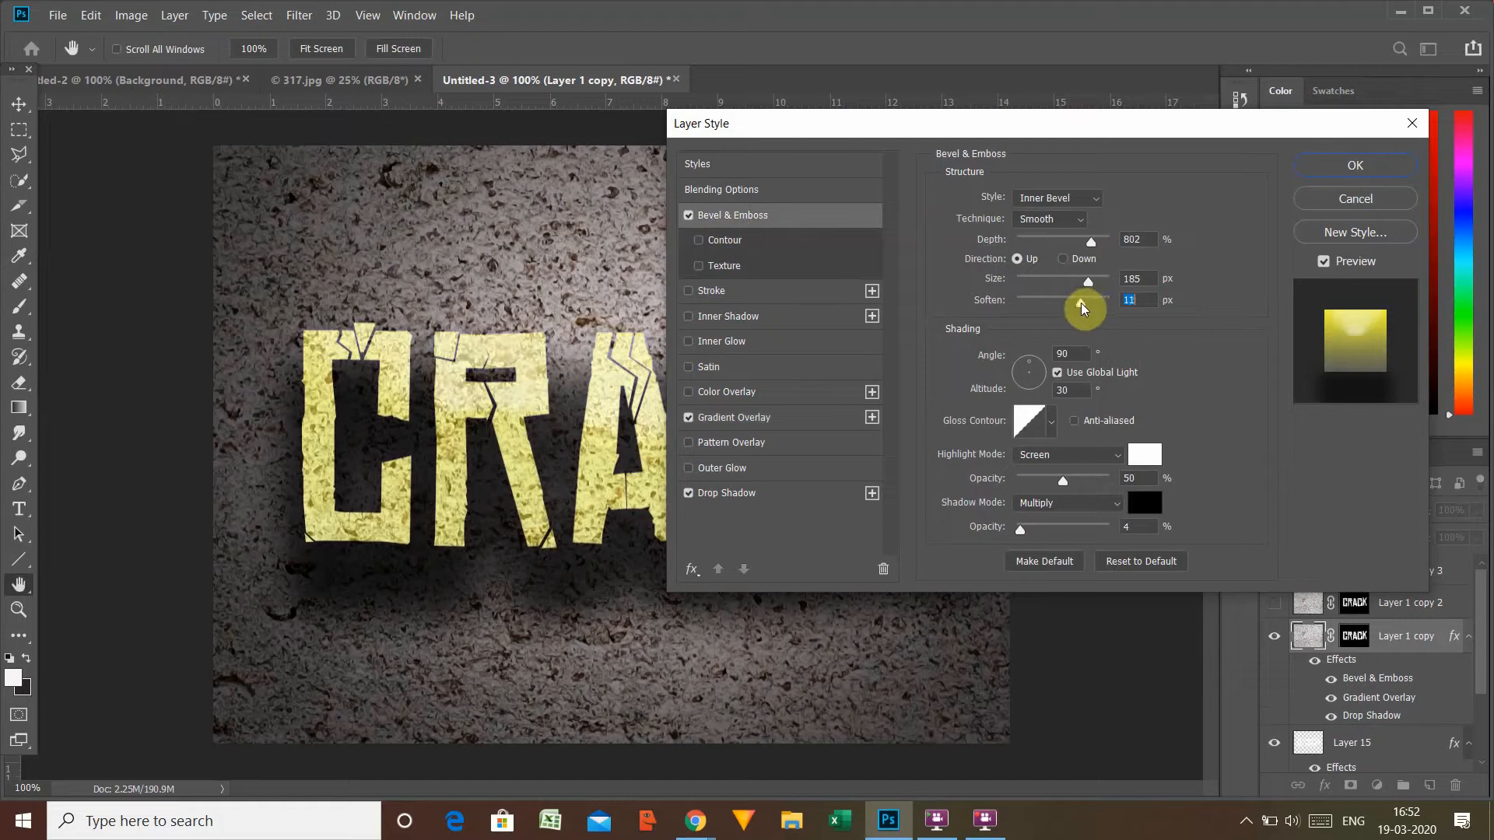
left_click(1375, 164)
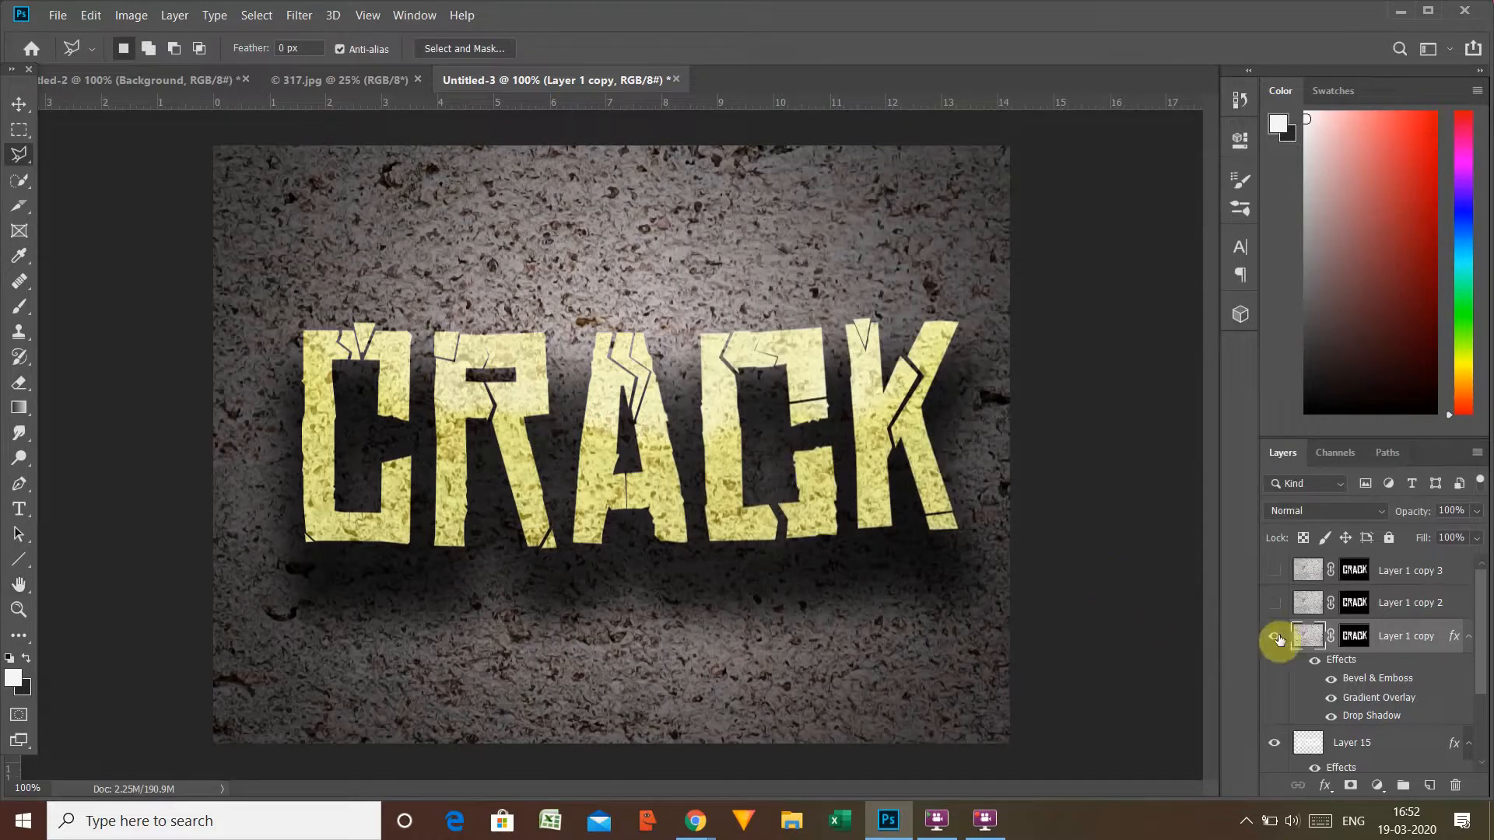
Step: Show Layer 1 copy 2 and reduce its fill to 0%
left_click(1275, 604)
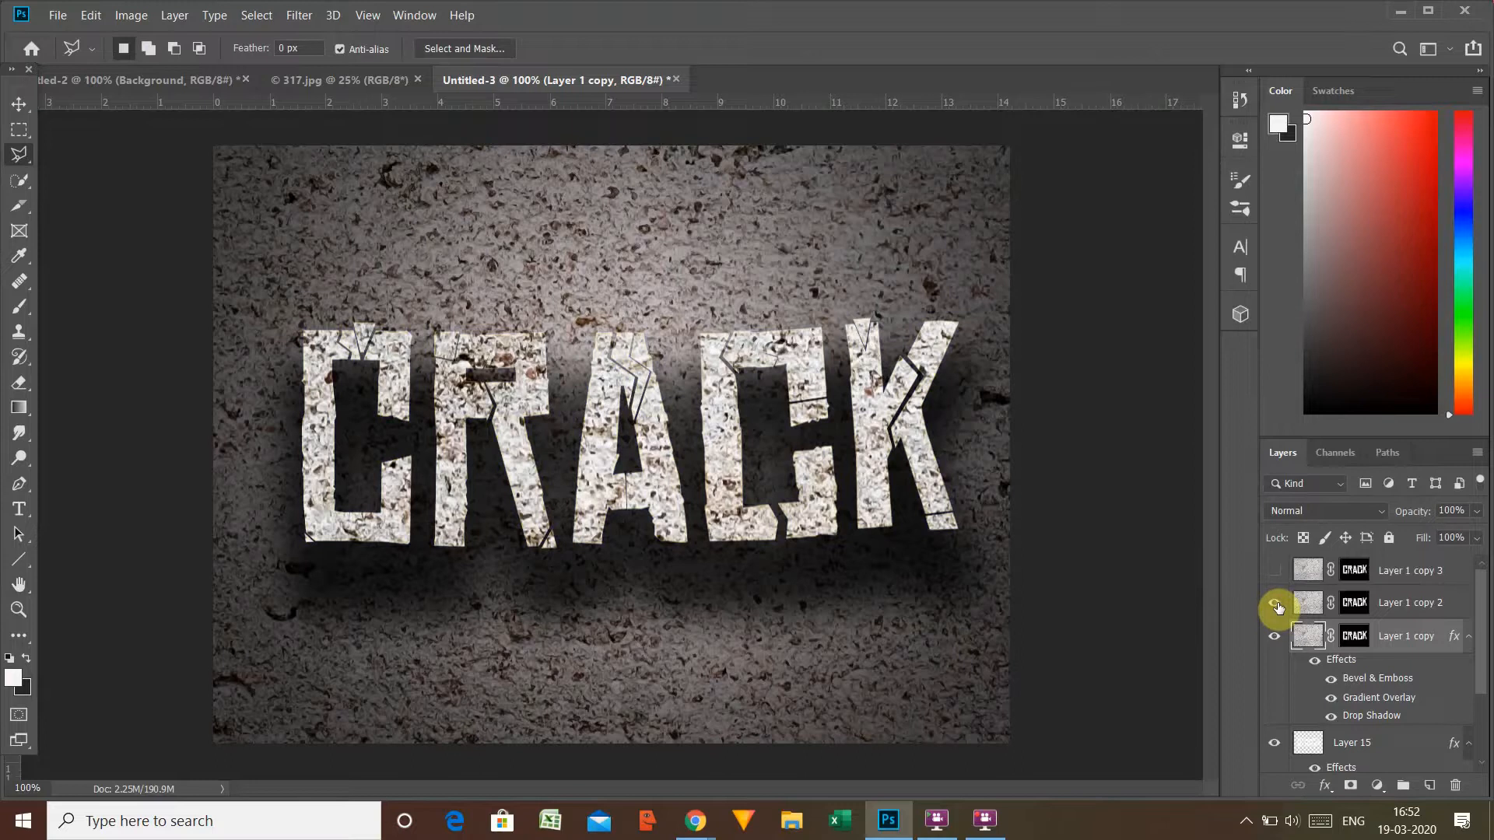
left_click(1298, 604)
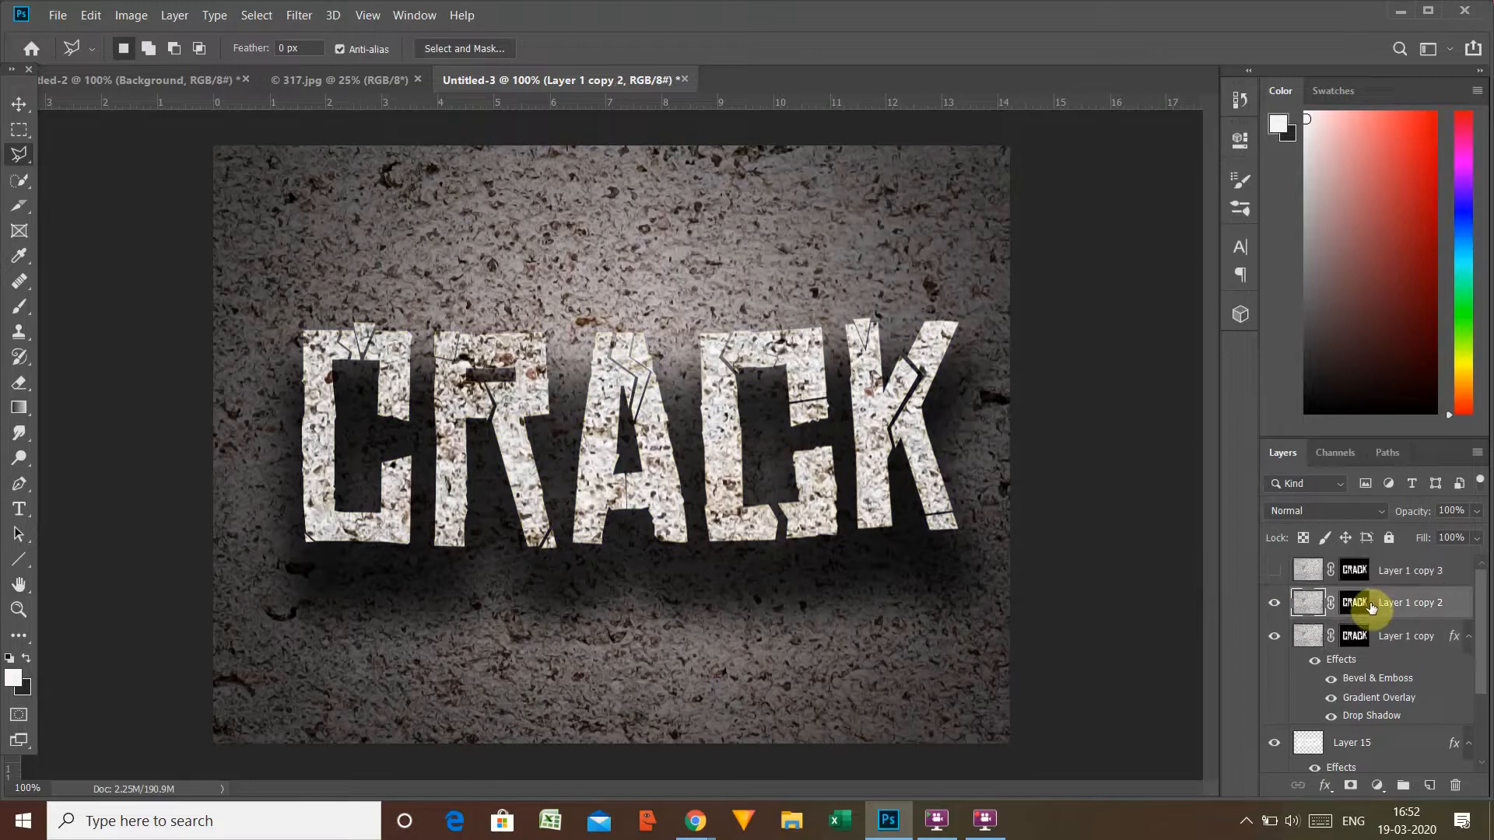
left_click(1476, 543)
left_click_drag(1477, 563, 1384, 573)
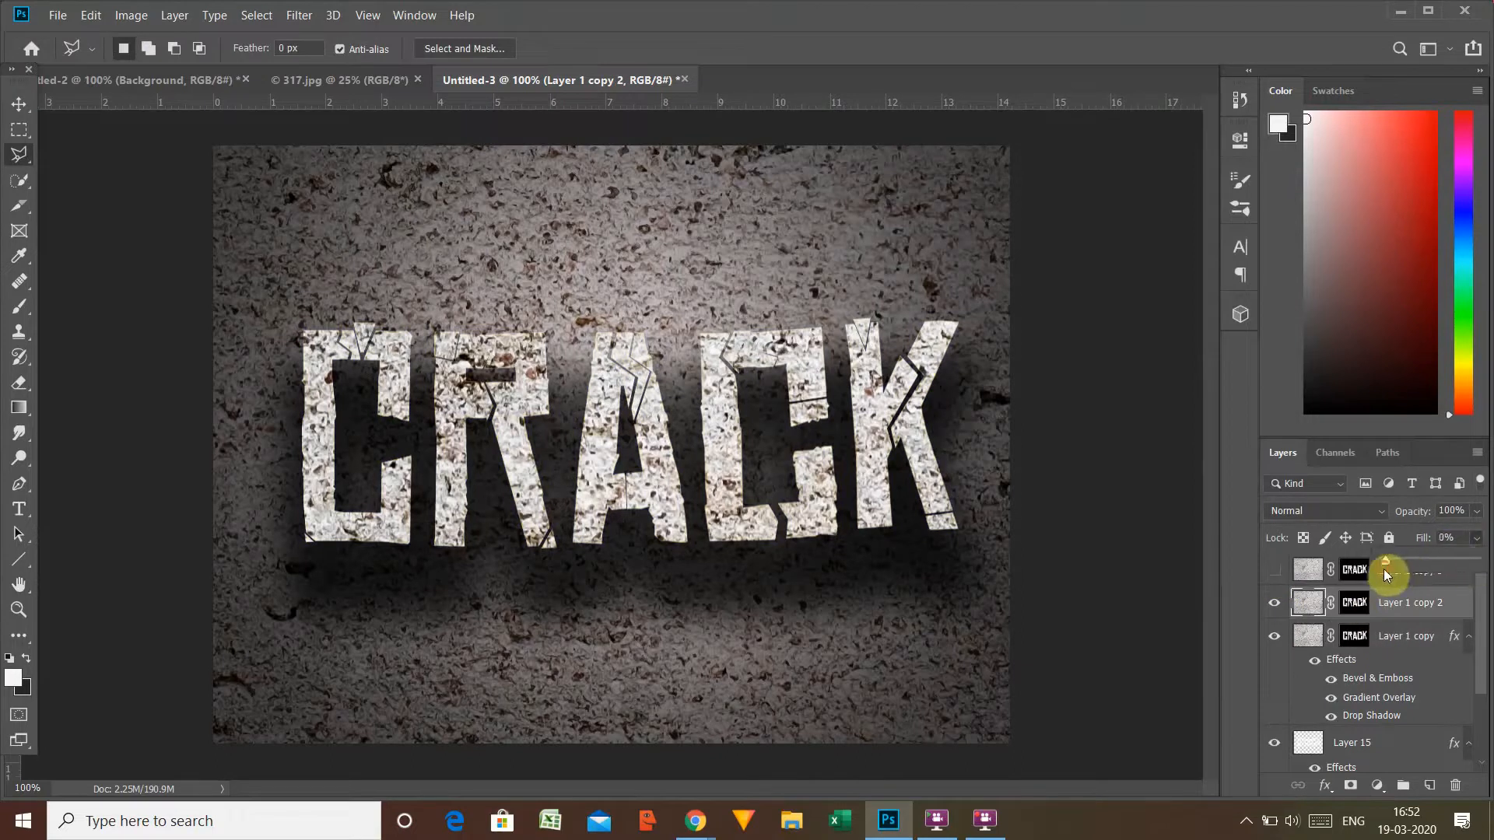
Step: Show Layer 1 copy 3 and add a linear Gradient Overlay at 100% opacity, 90° angle and 119% scale
left_click(1315, 646)
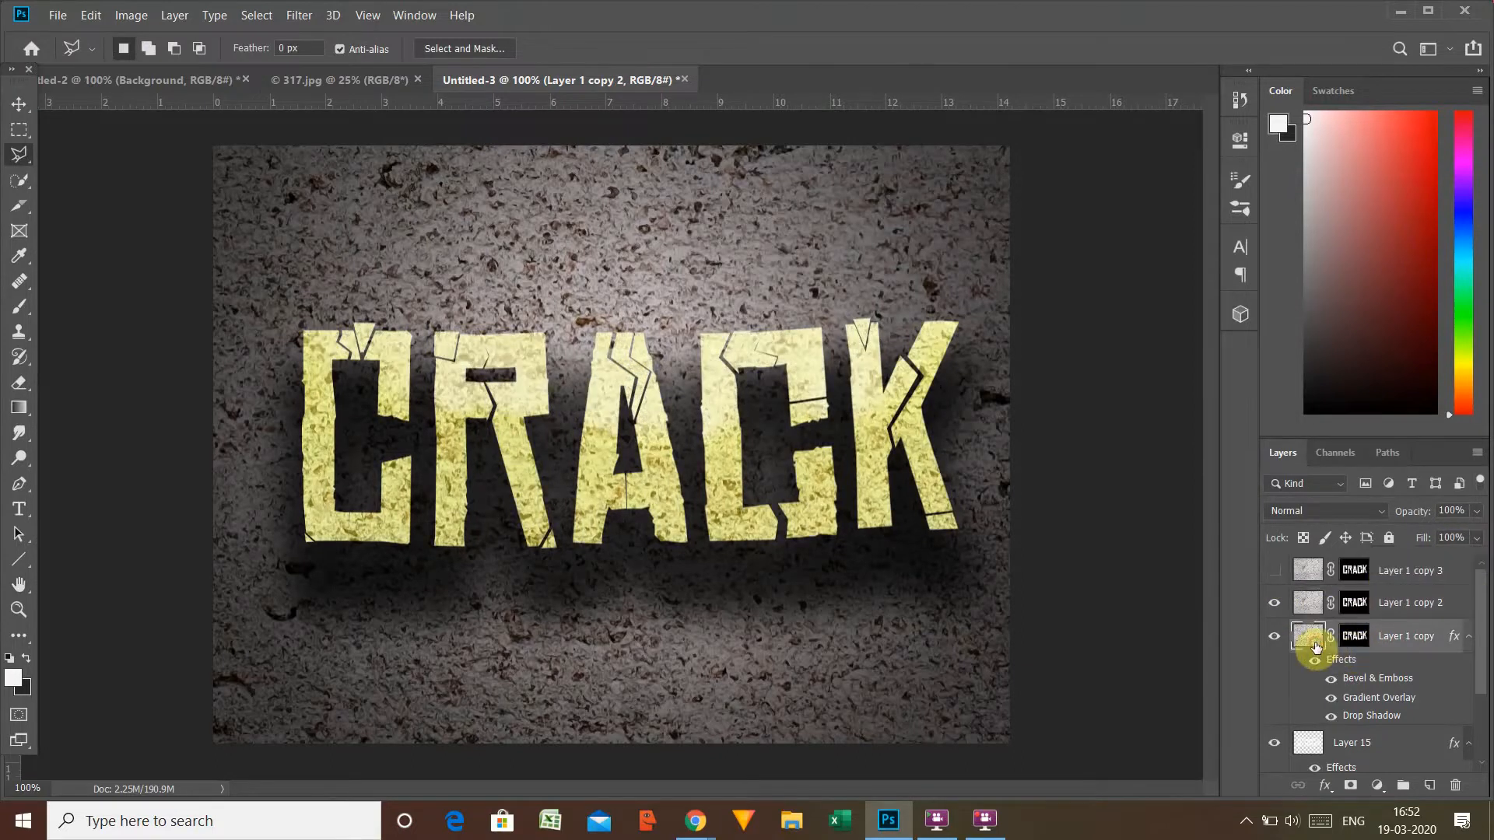
left_click(1275, 572)
left_click(1322, 574)
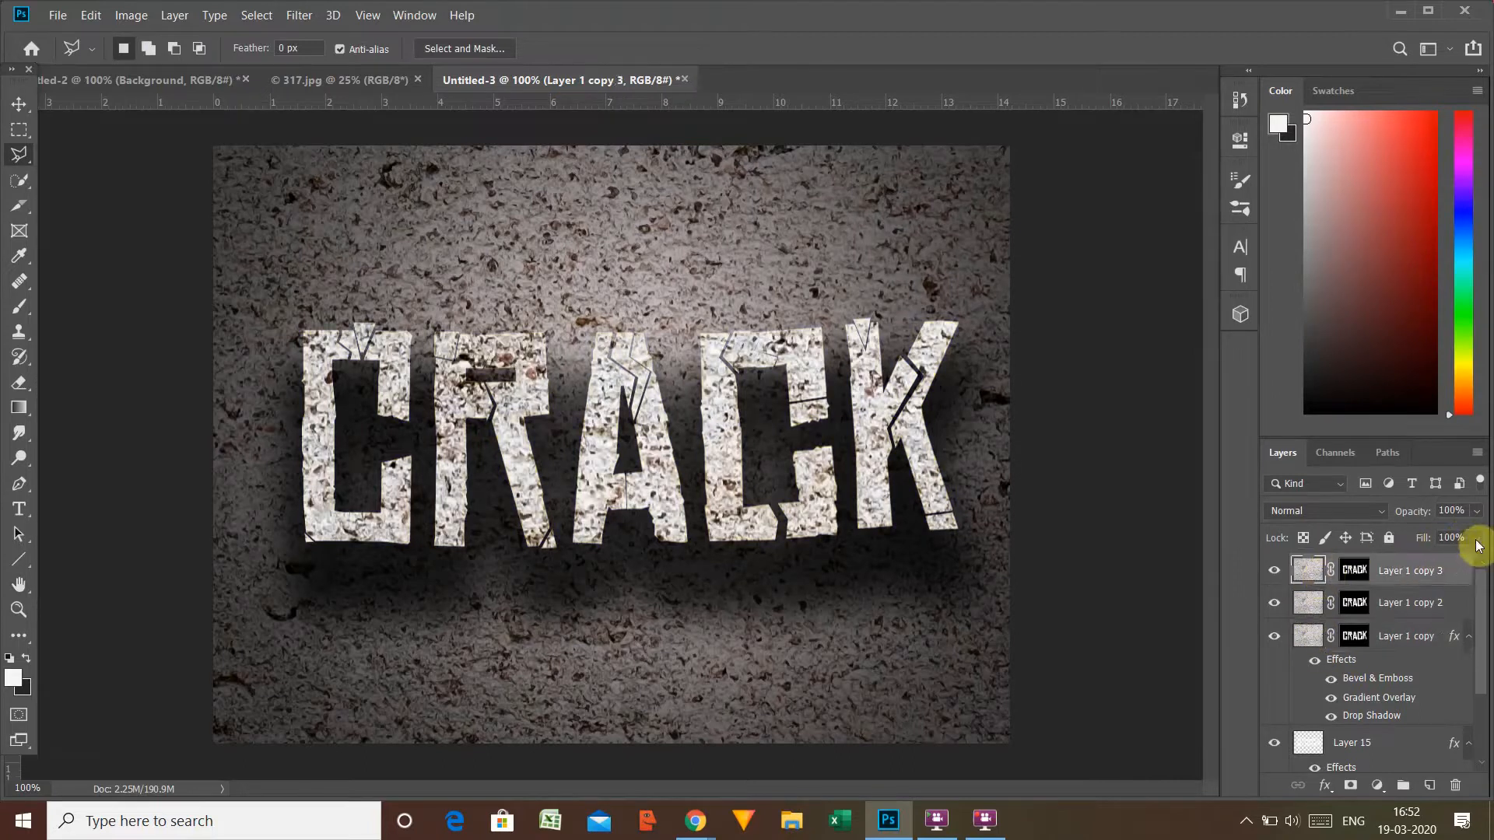
left_click(1327, 786)
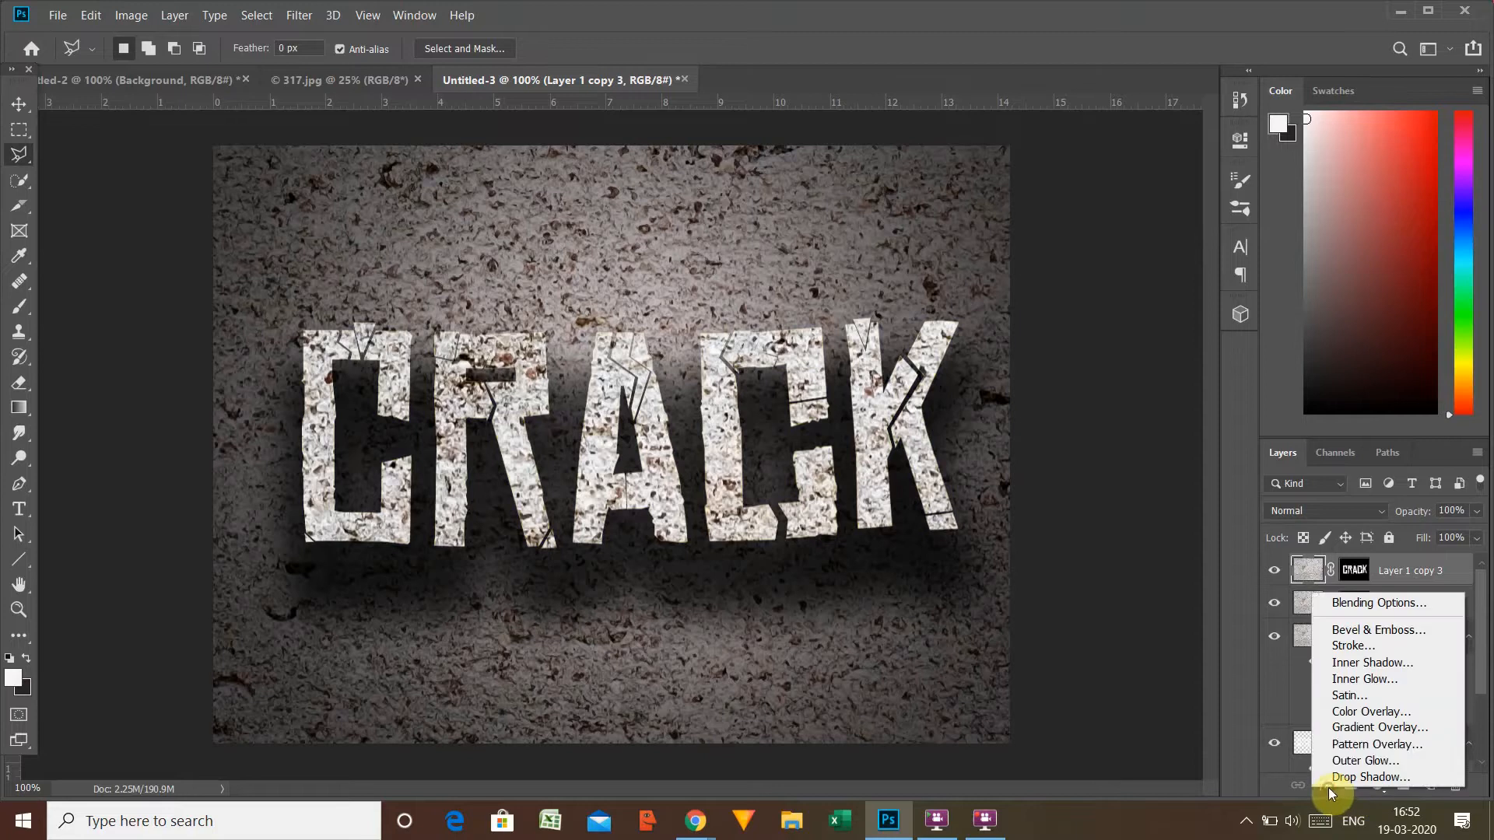
left_click(1357, 727)
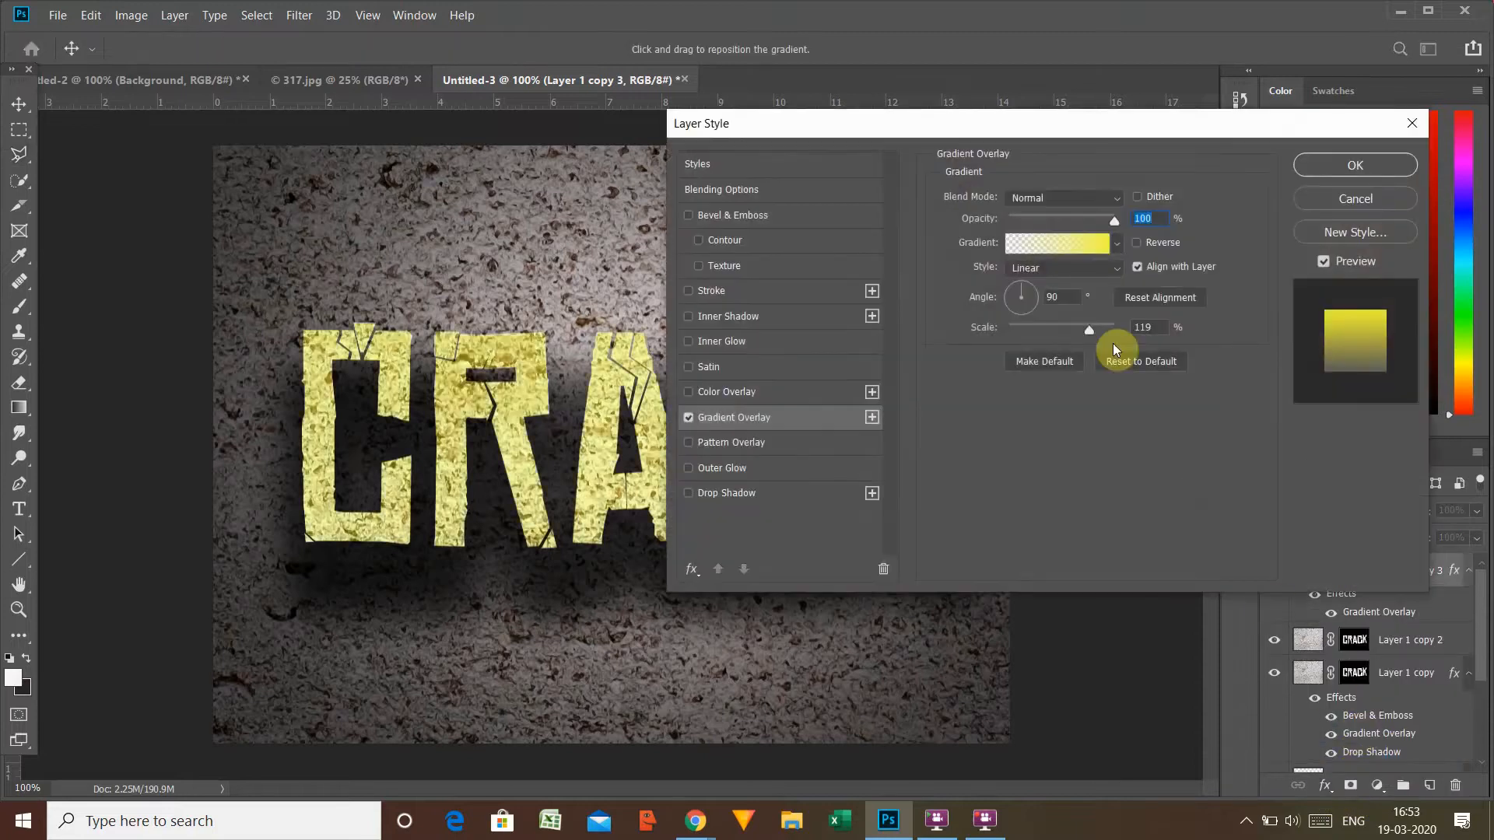
Step: Recolor the overlay gradient's color stop at location 0% to orange f46932
left_click(1049, 243)
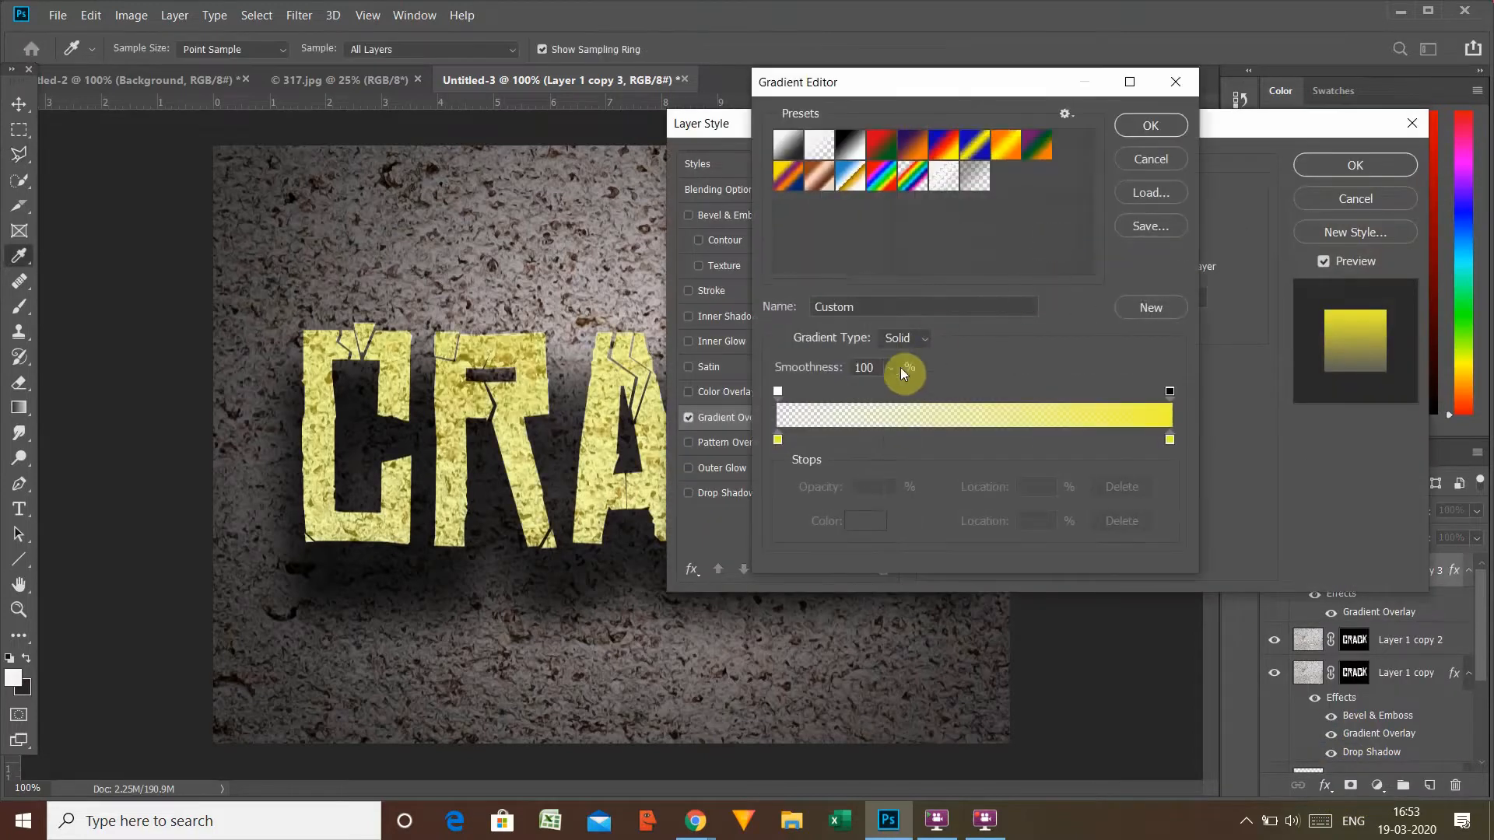
left_click(777, 440)
left_click(868, 521)
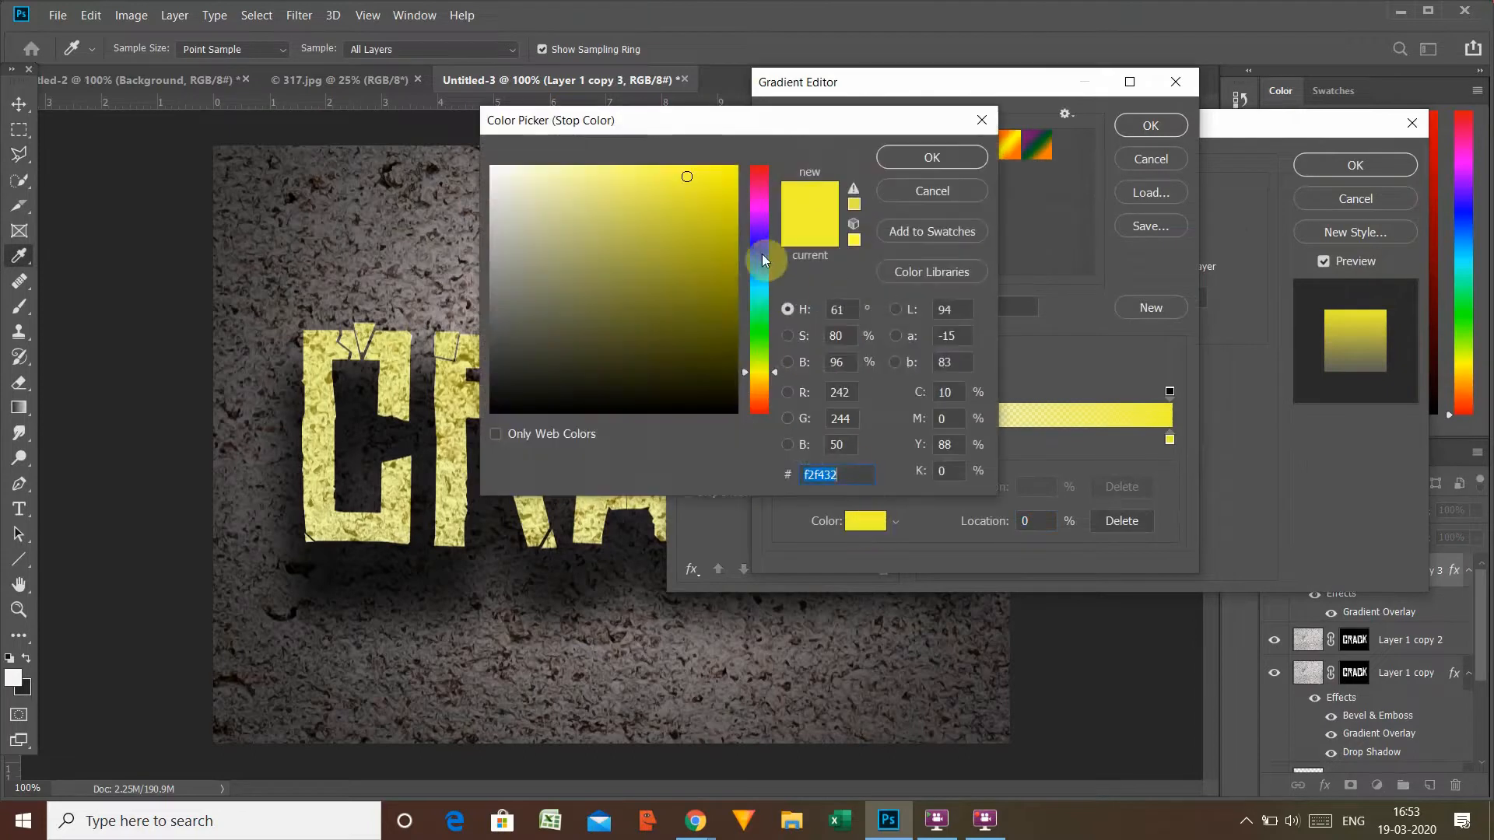
left_click(759, 395)
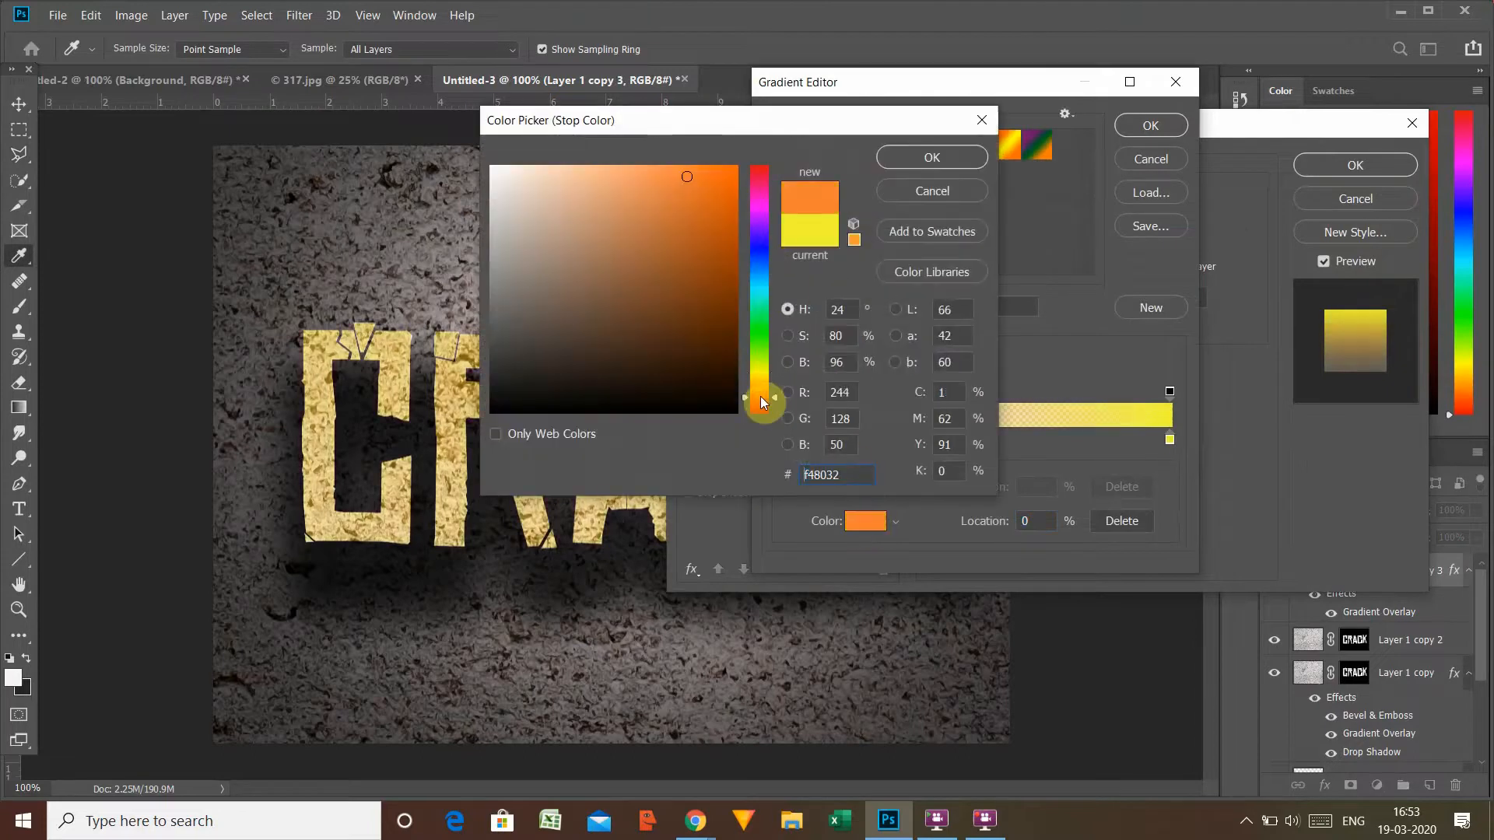
left_click(759, 405)
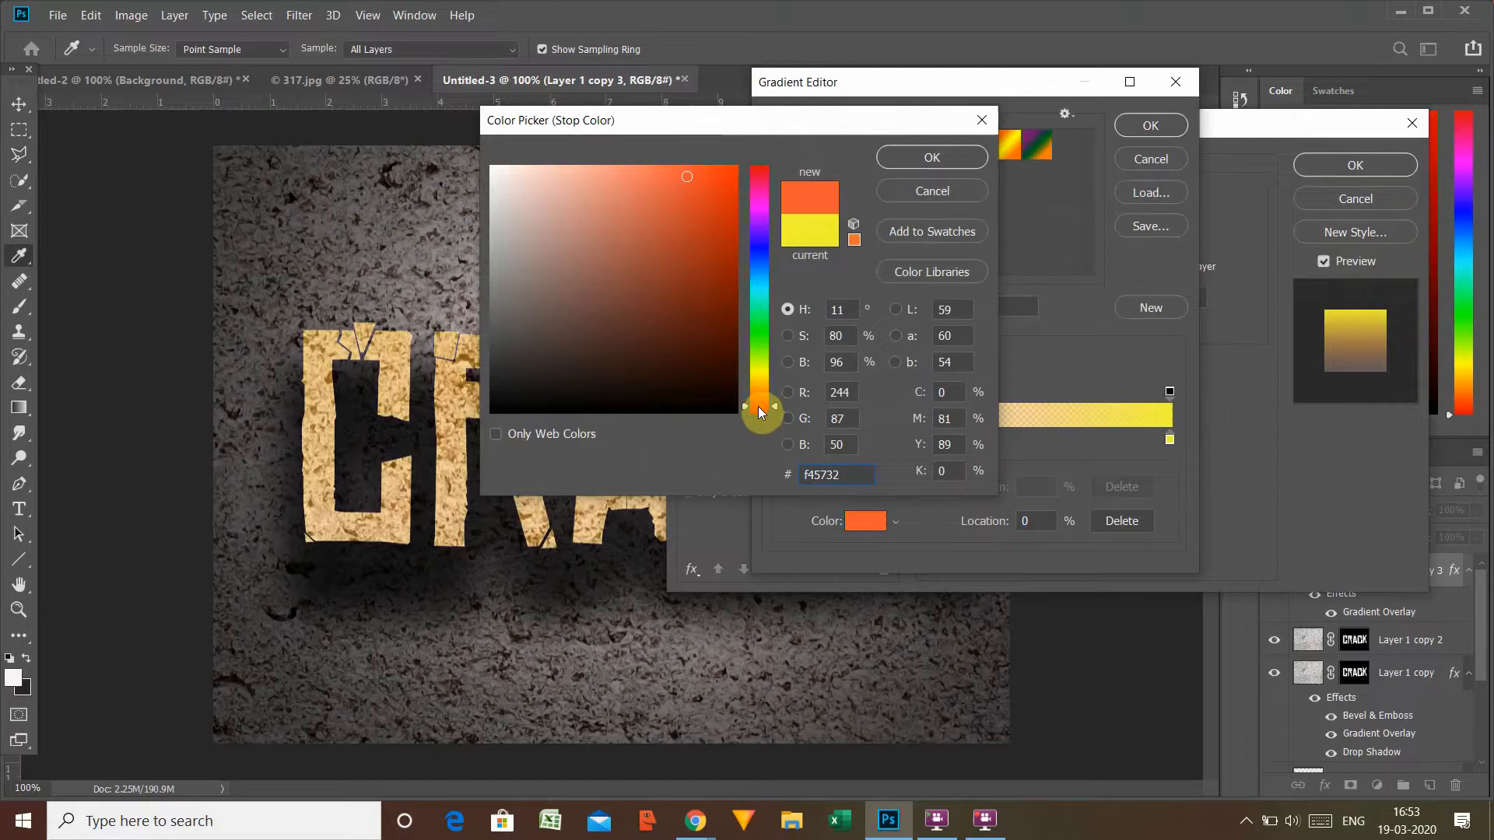
left_click(758, 407)
left_click_drag(757, 408, 762, 379)
left_click(759, 382)
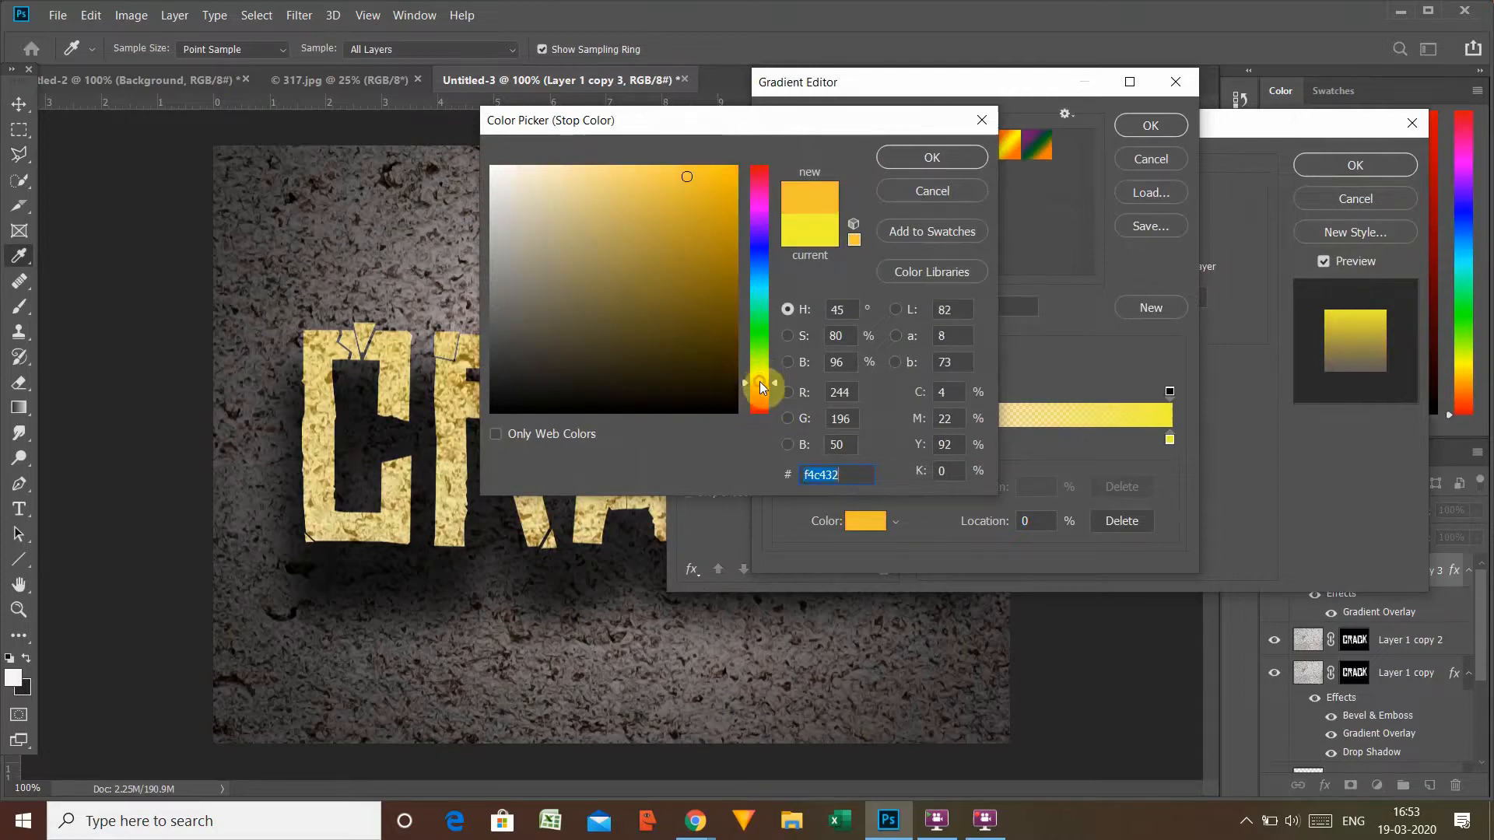
left_click(758, 394)
left_click(757, 402)
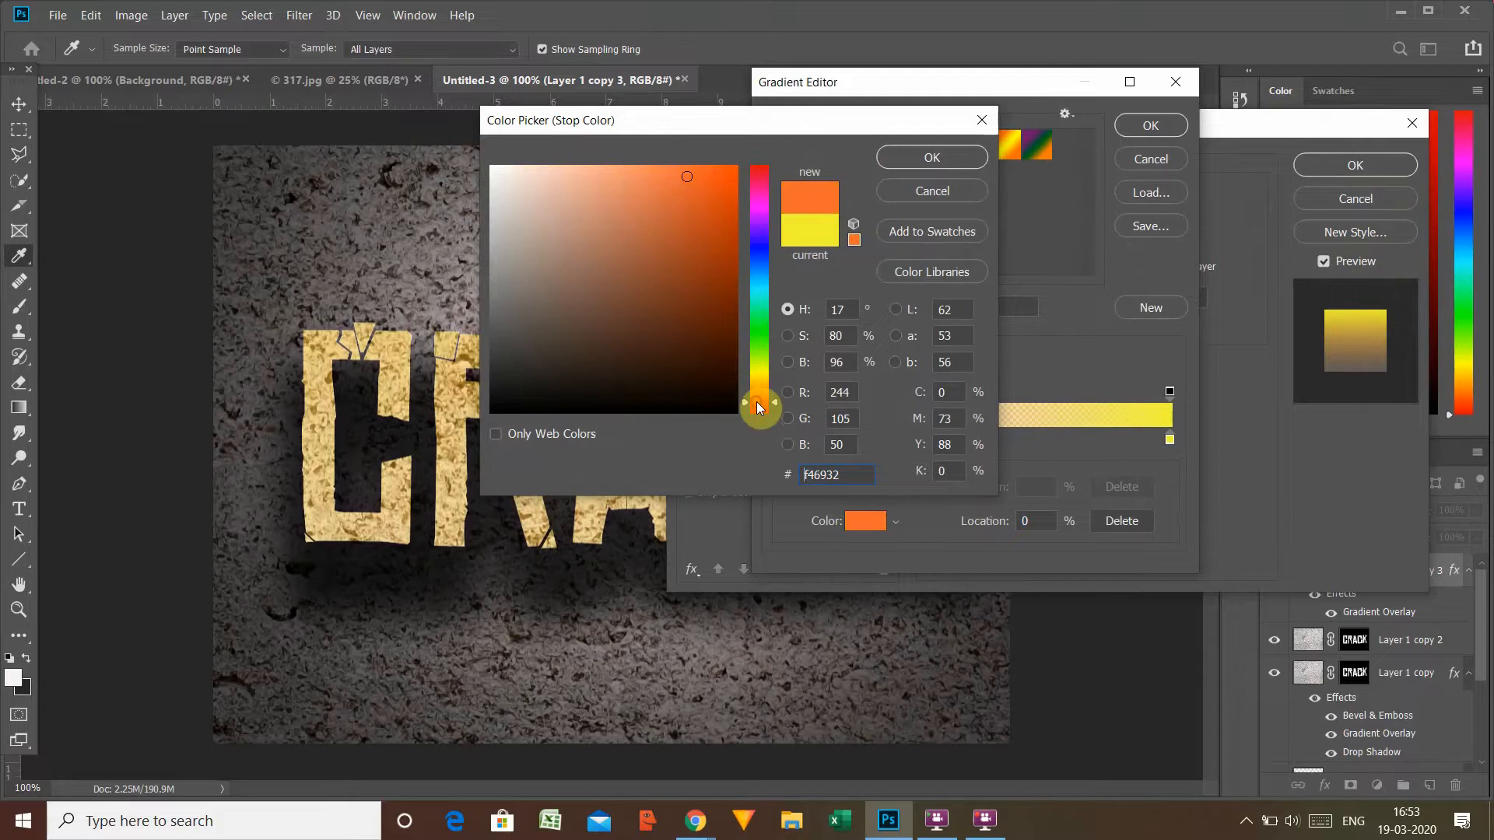
left_click(942, 163)
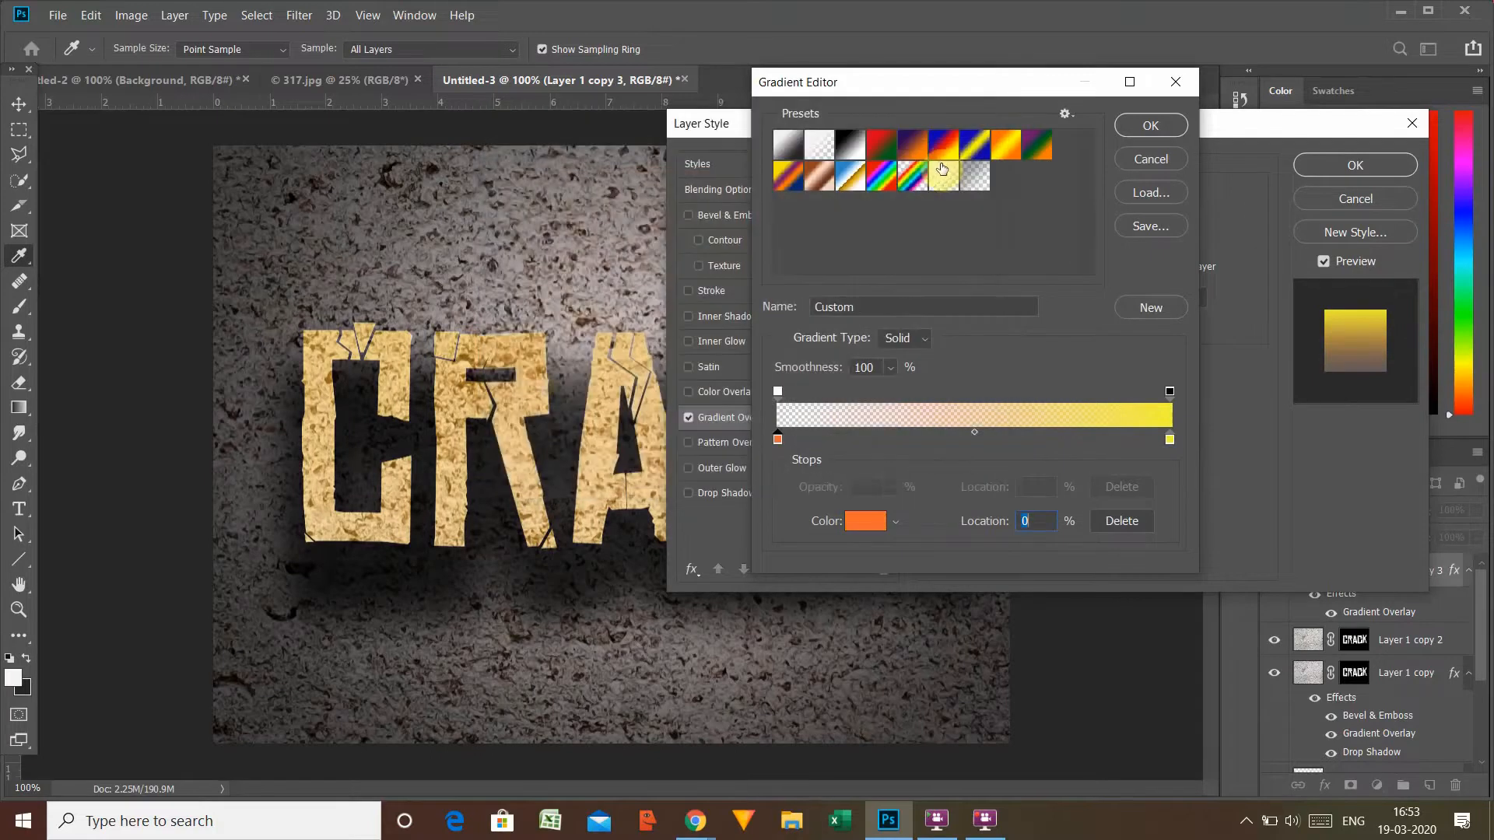
left_click(1151, 128)
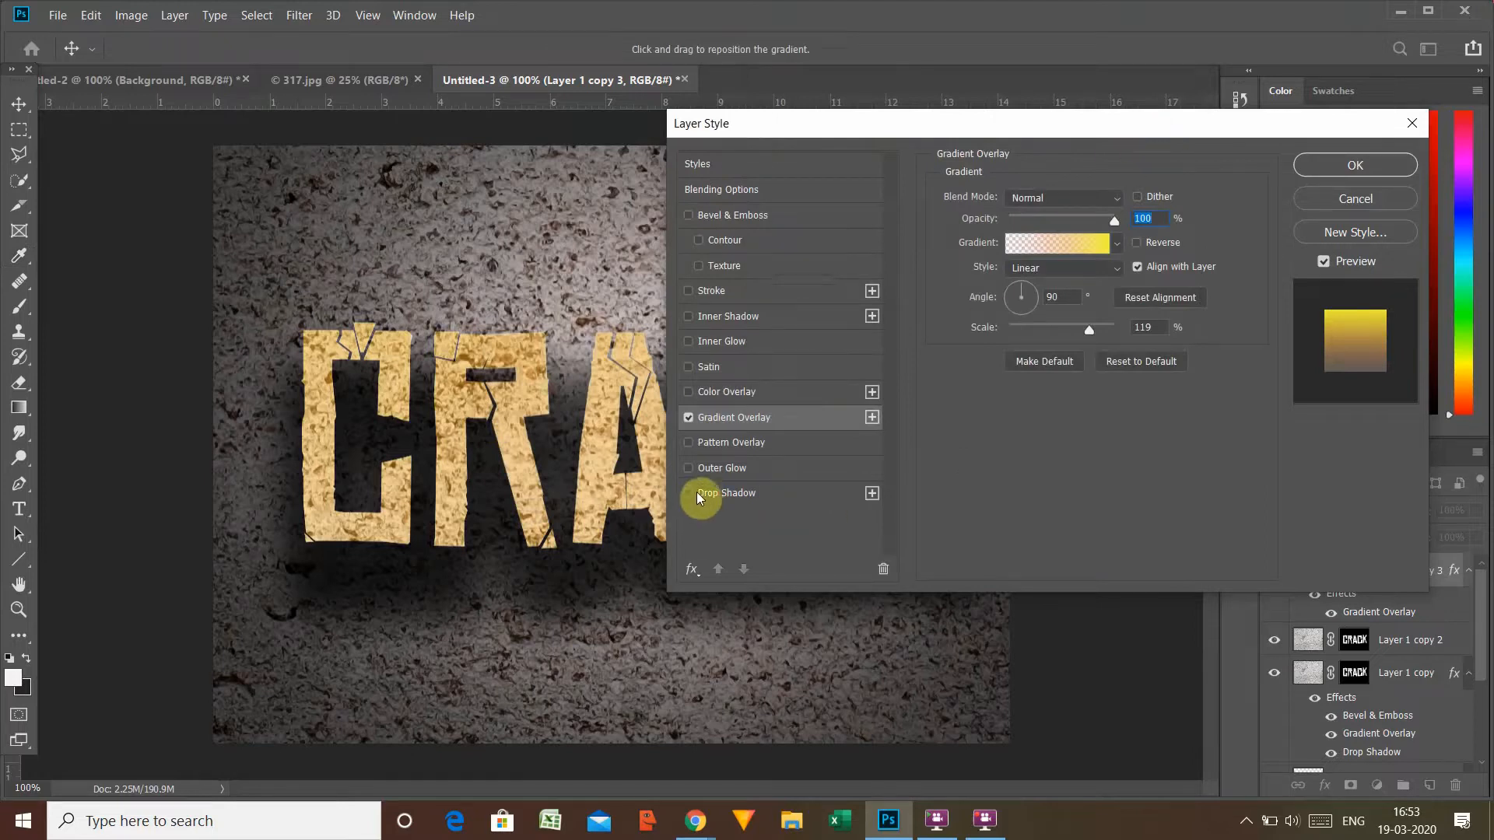
Step: Try the Outer Glow and Bevel & Emboss effects on Layer 1 copy 3
left_click(688, 469)
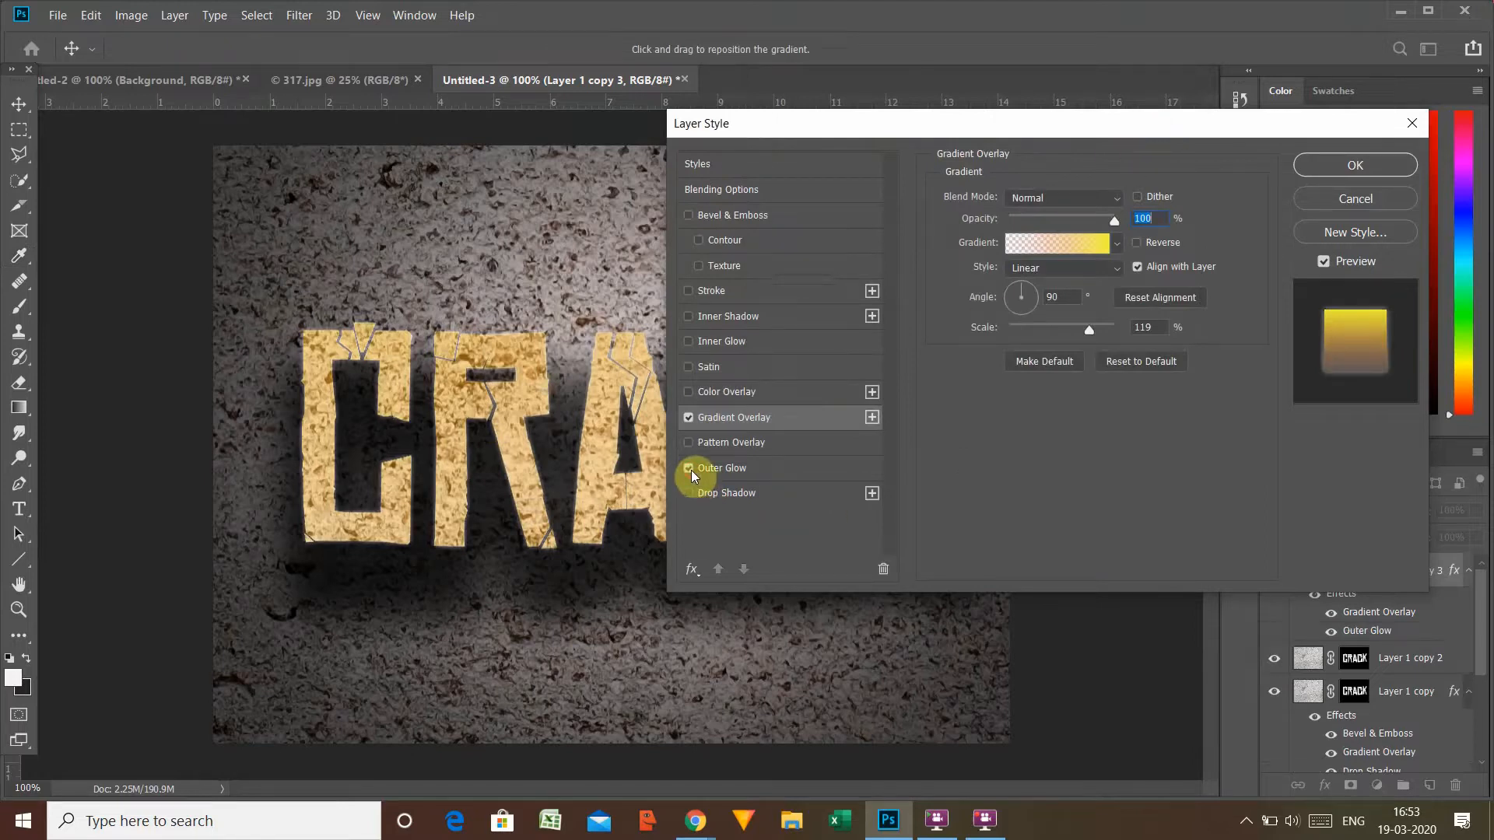
left_click(688, 468)
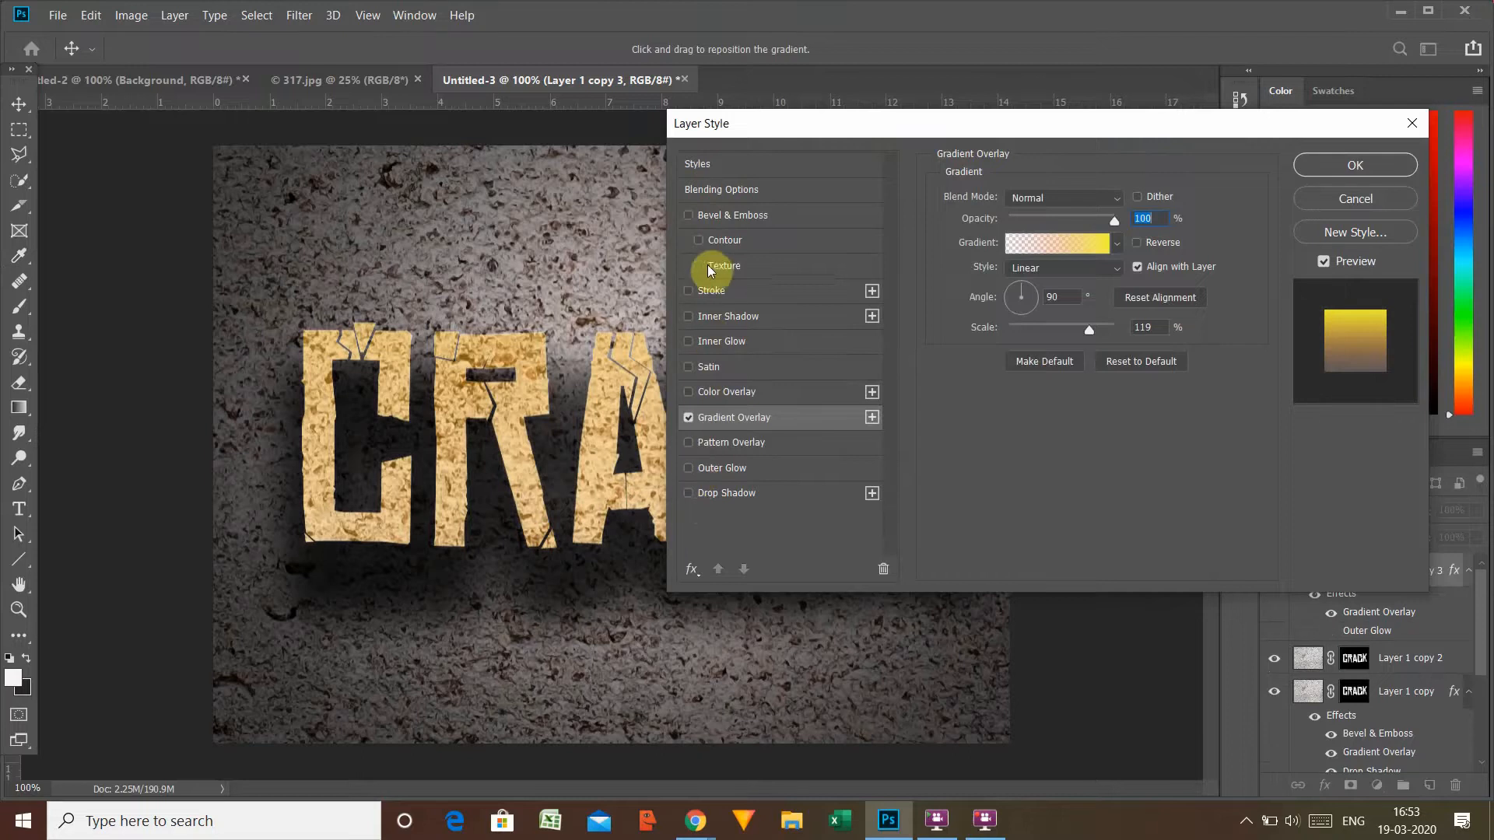
left_click(690, 217)
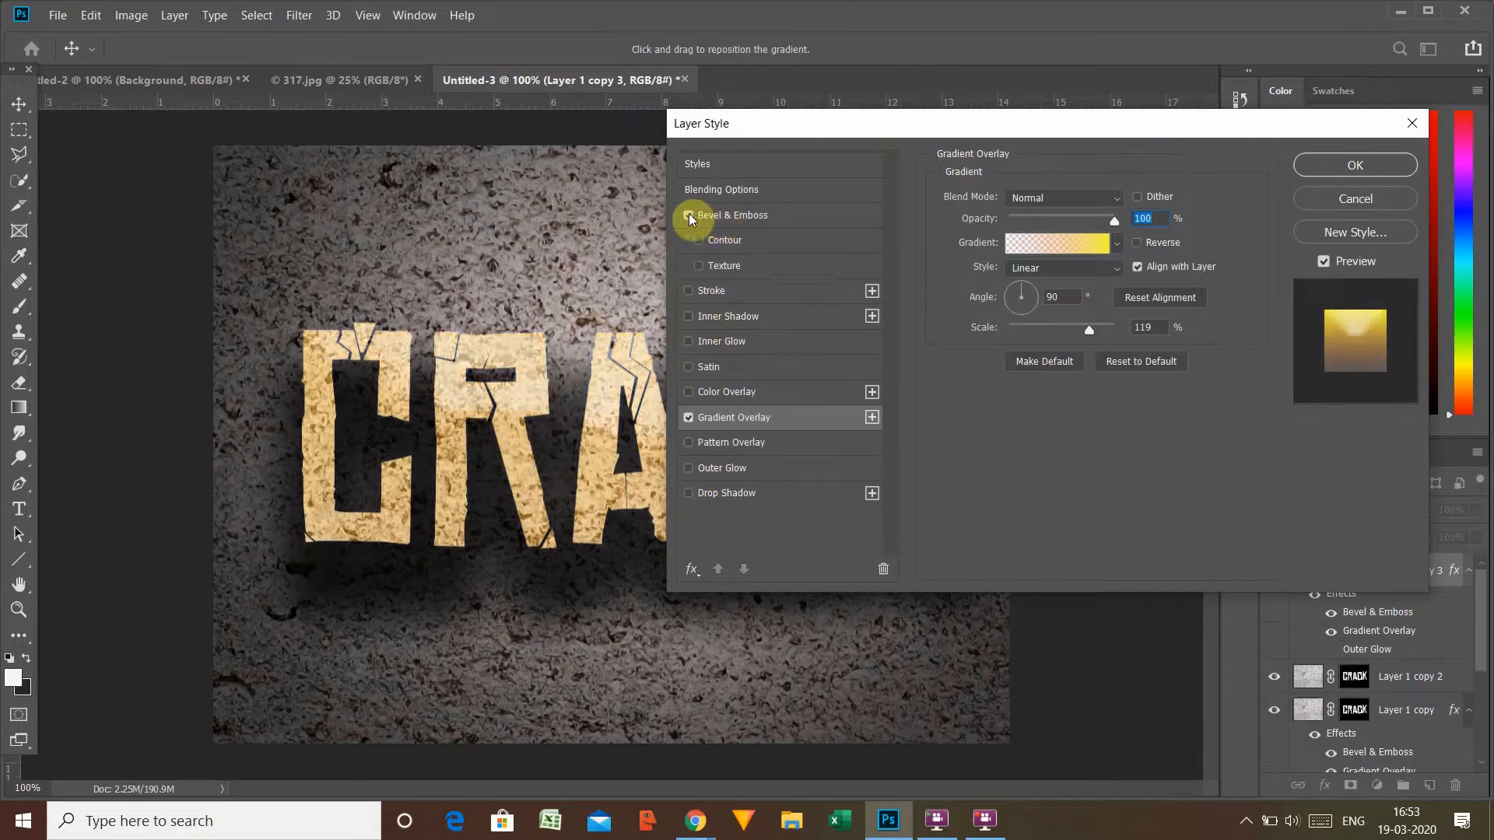
left_click(689, 215)
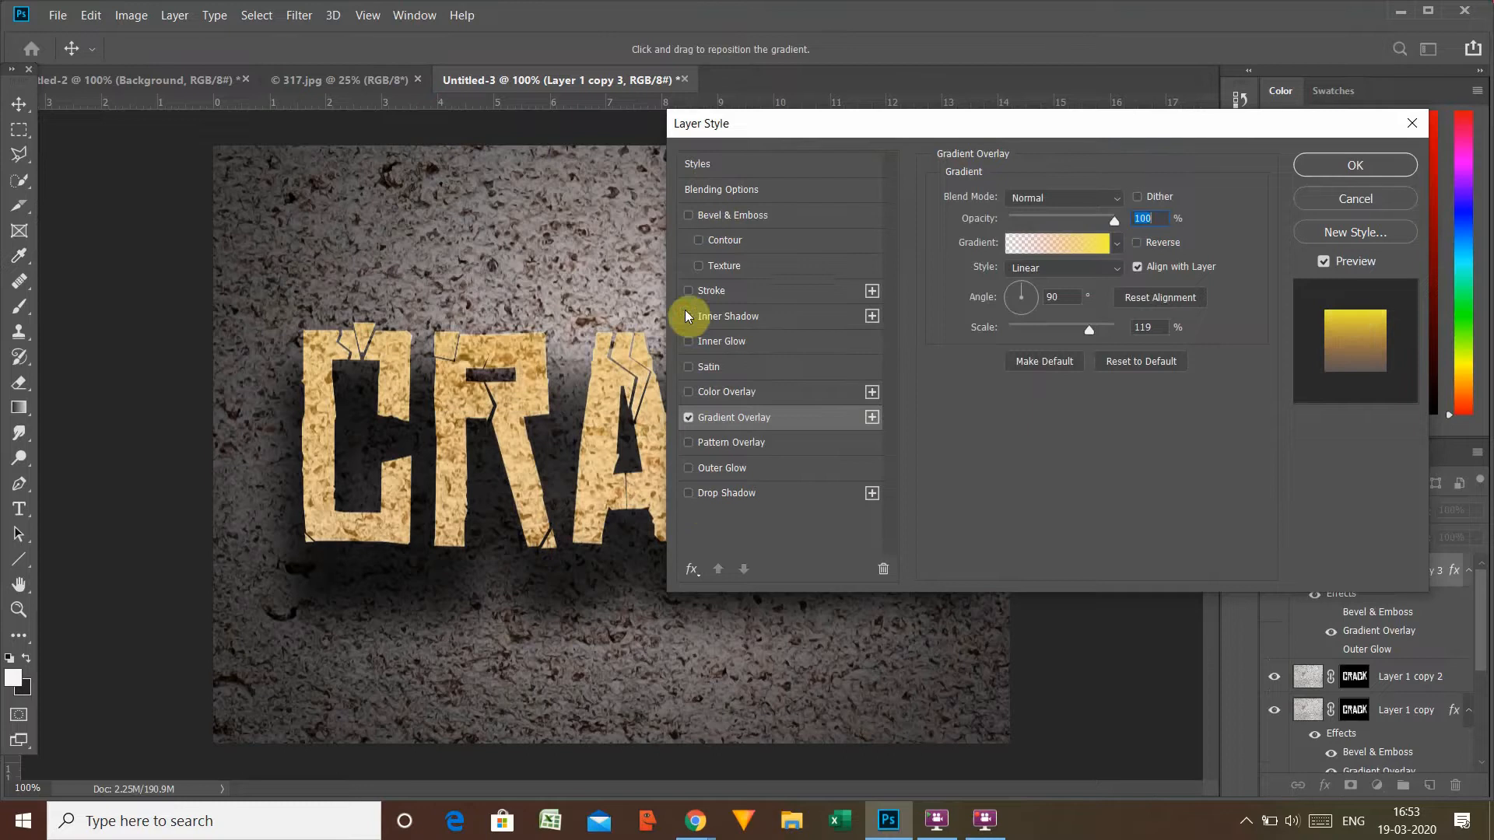
Step: Add a Drop Shadow to Layer 1 copy 3 and slightly lower its Gradient Overlay opacity
left_click(688, 493)
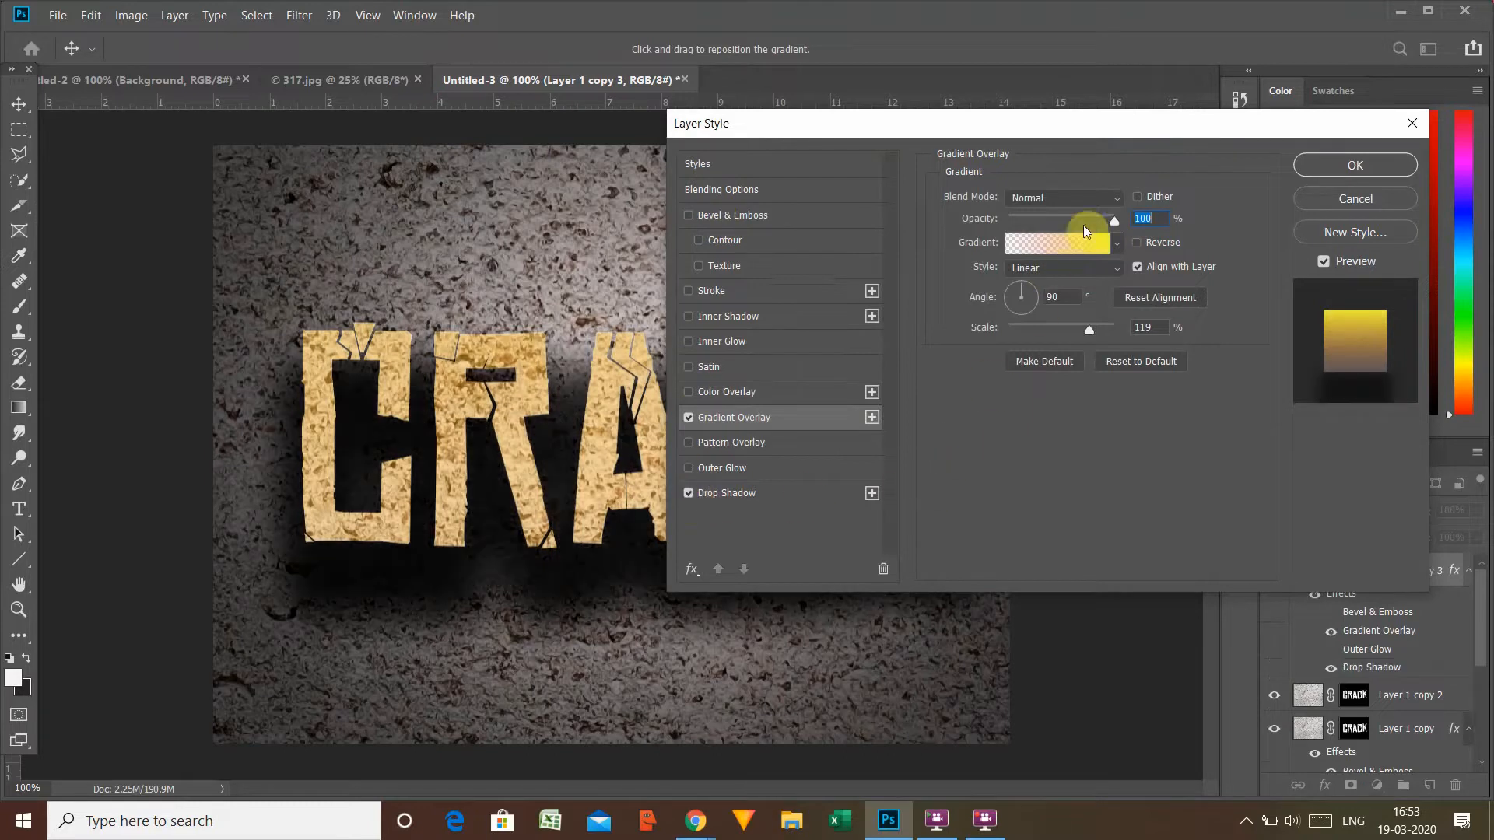
left_click_drag(1113, 221, 1106, 223)
left_click(1354, 165)
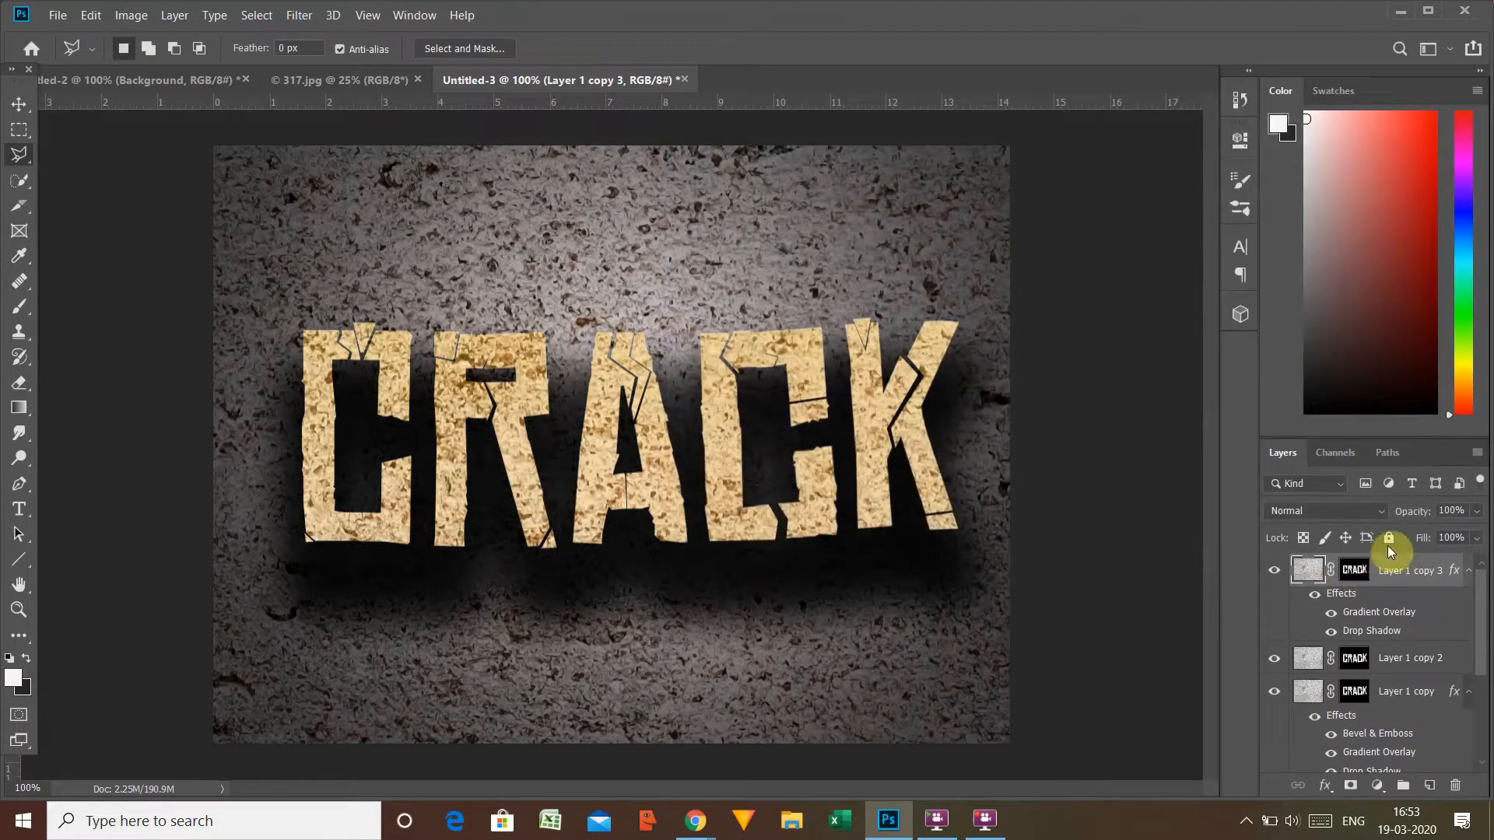
Step: Set Layer 1 copy 3's blend mode to Darker Color
left_click(1380, 512)
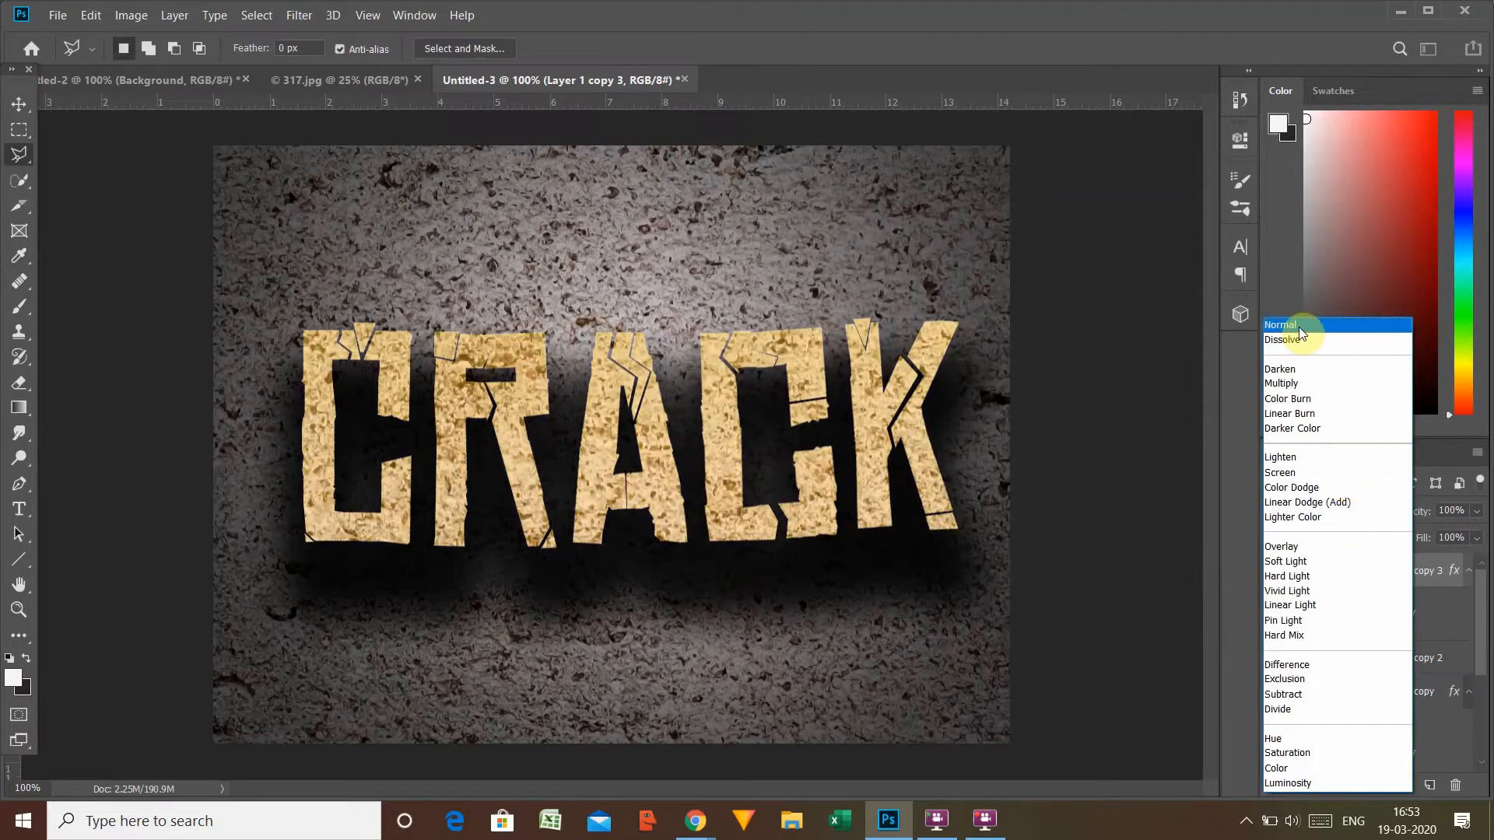
left_click(1304, 432)
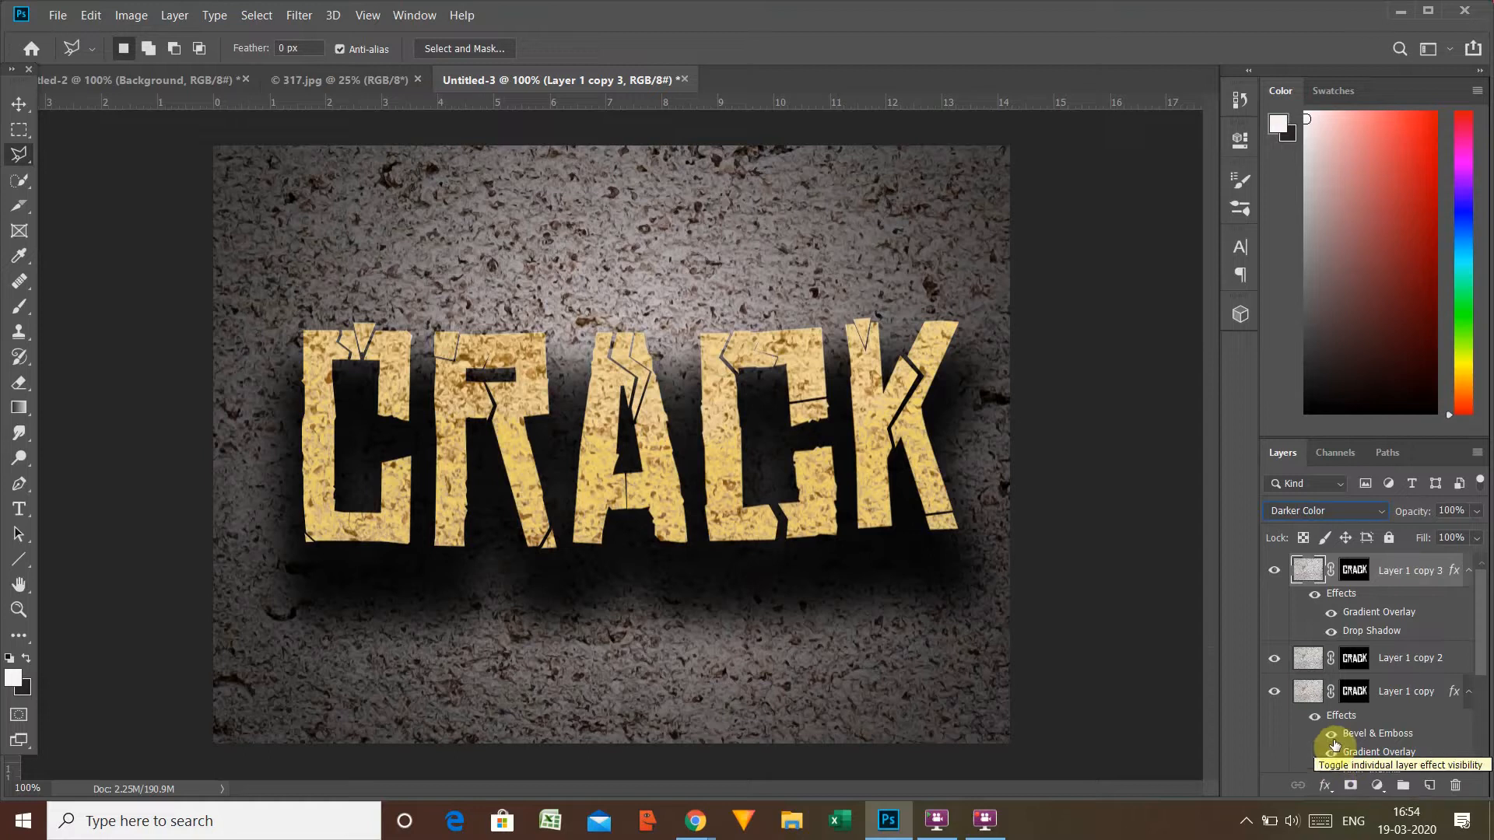
Step: Add Bevel & Emboss to Layer 1 copy 3 with 1% depth, 54% highlight opacity and a higher soften value
left_click(1326, 785)
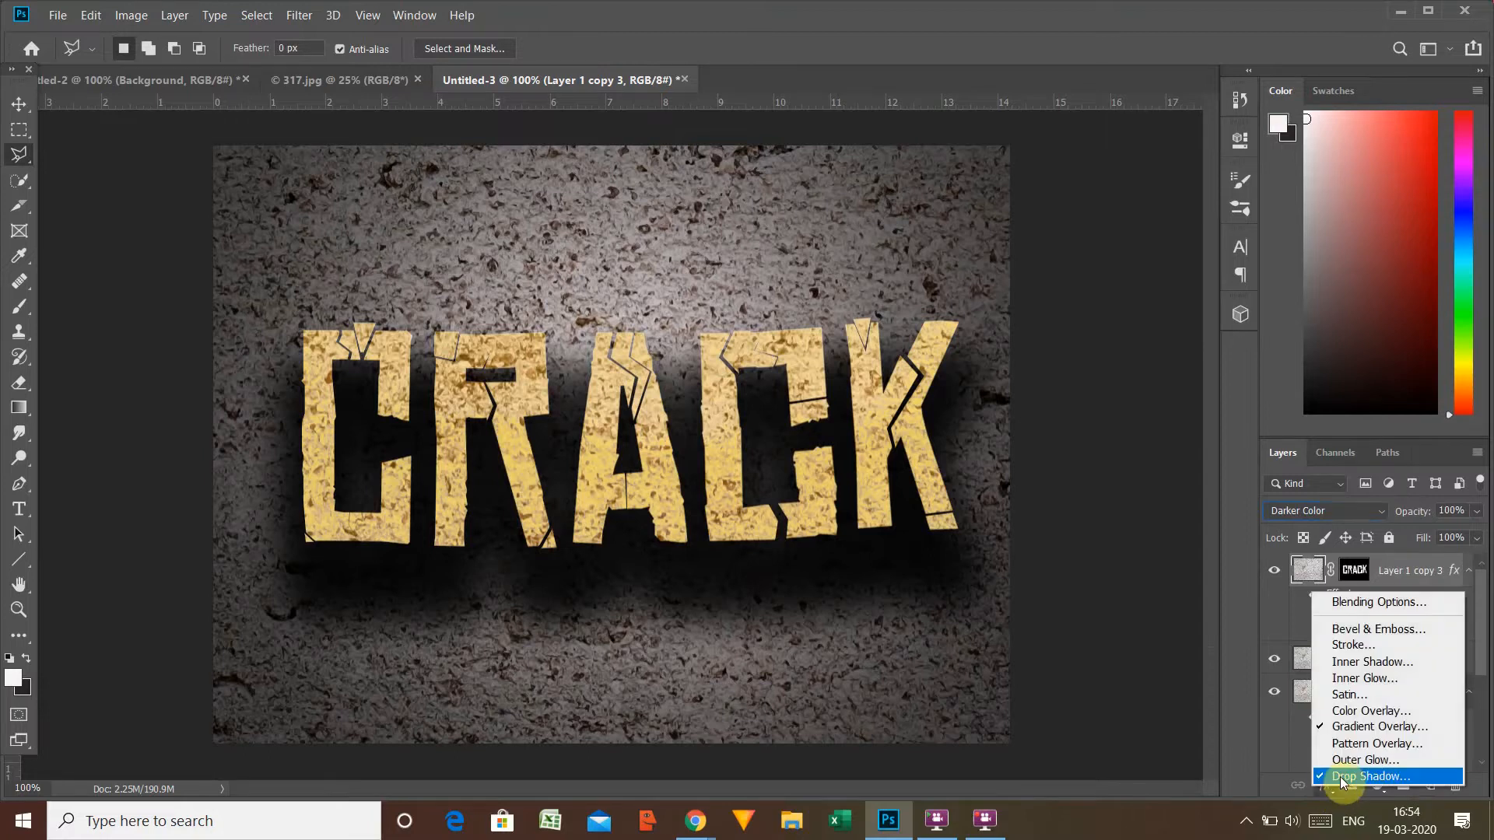
left_click(1340, 777)
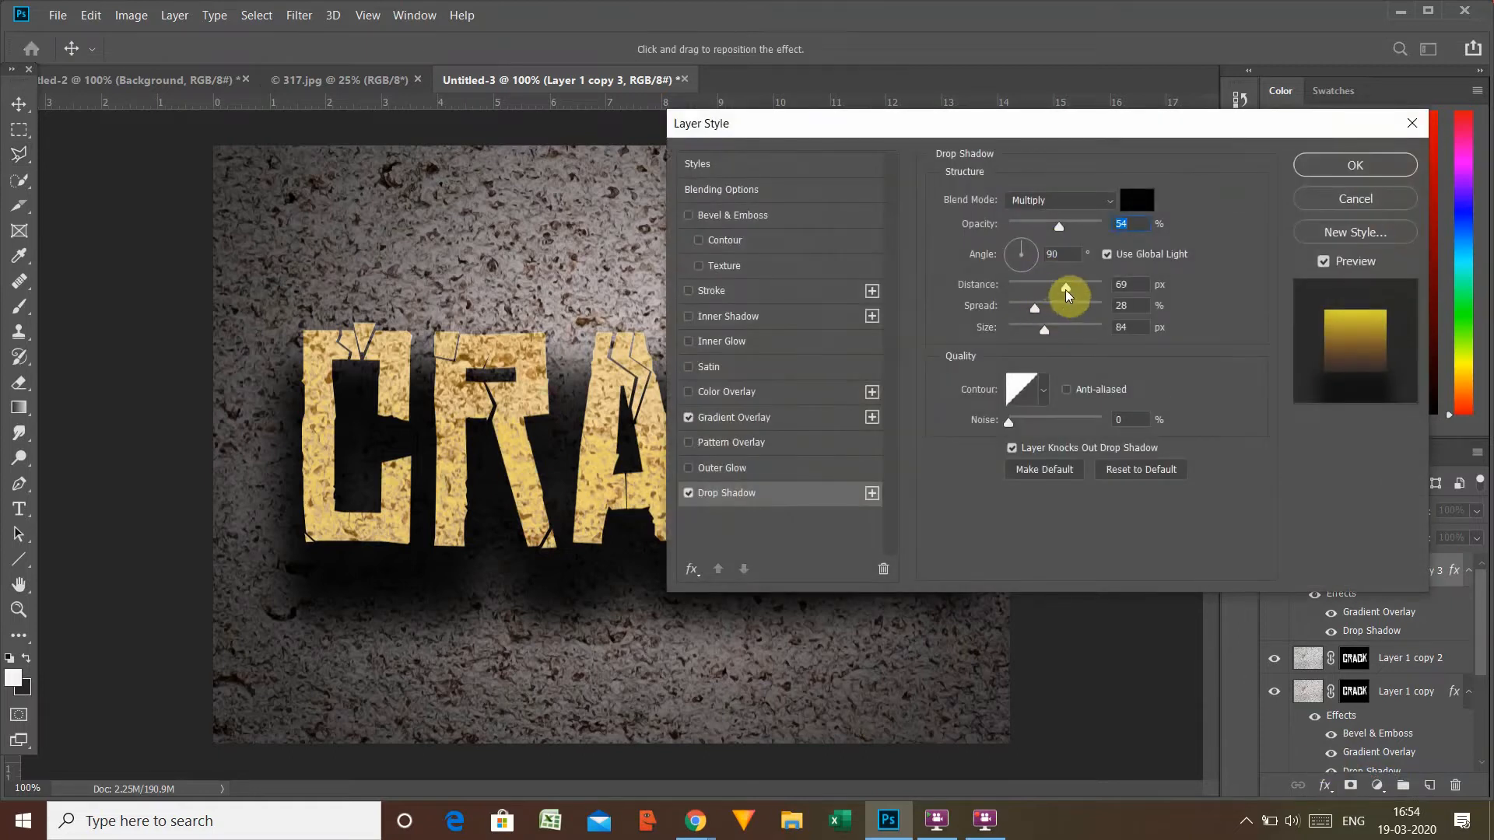
left_click(748, 215)
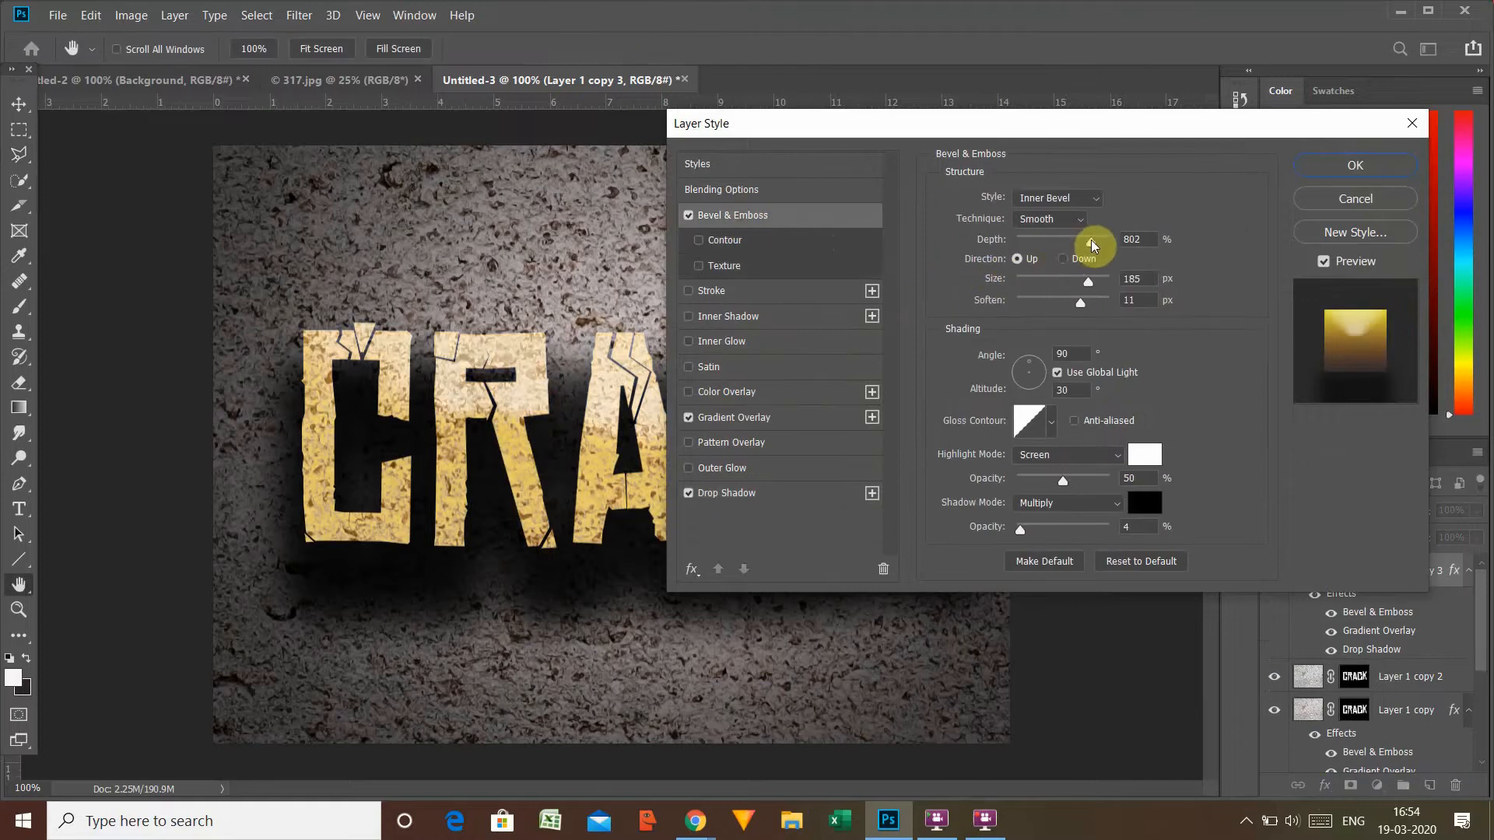
left_click_drag(1099, 240, 1018, 267)
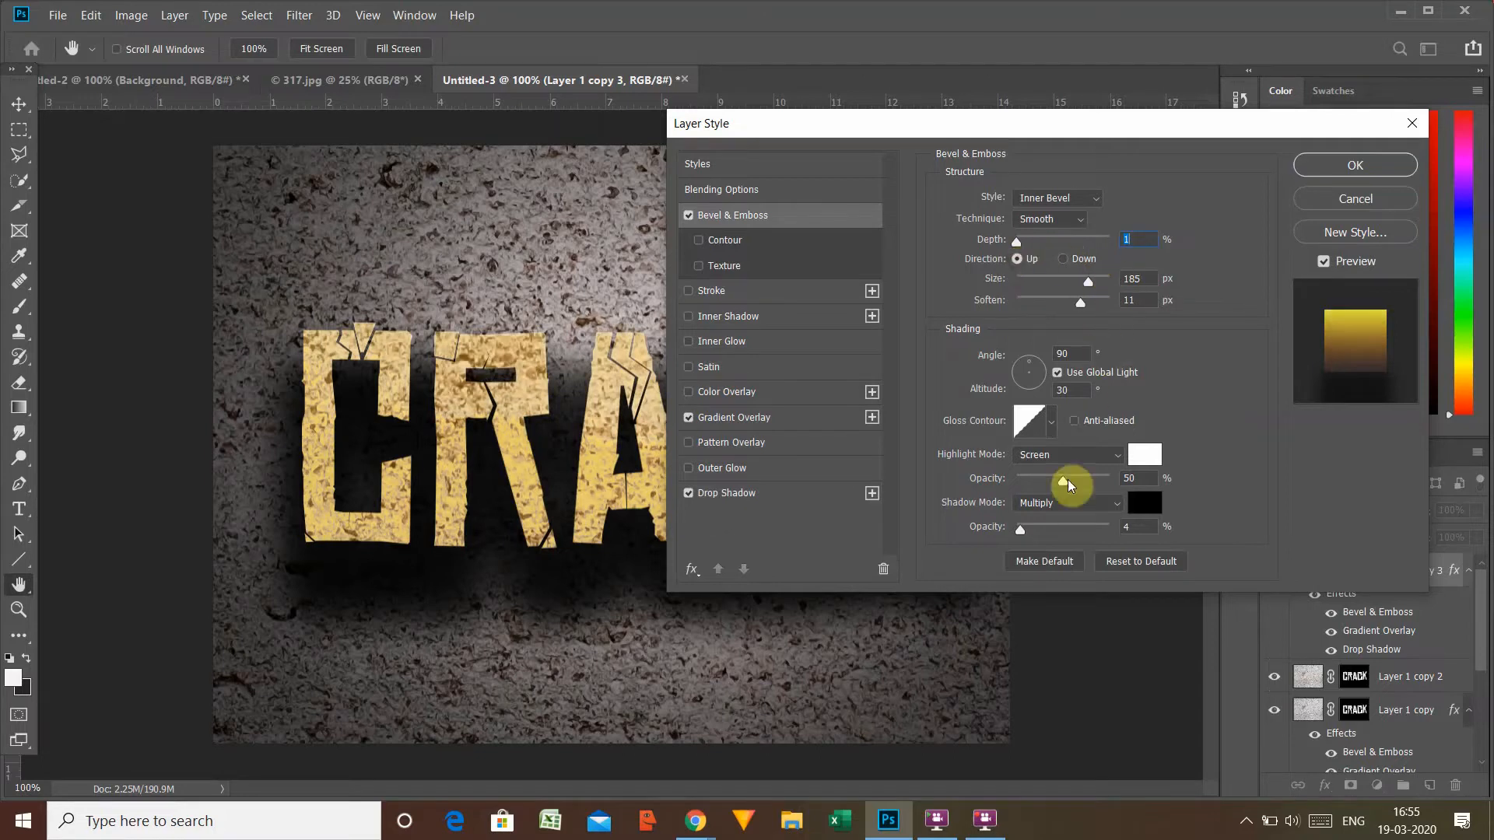
mouse_move(1063, 483)
left_mouse_down()
mouse_move(1086, 482)
mouse_move(1068, 484)
left_mouse_up()
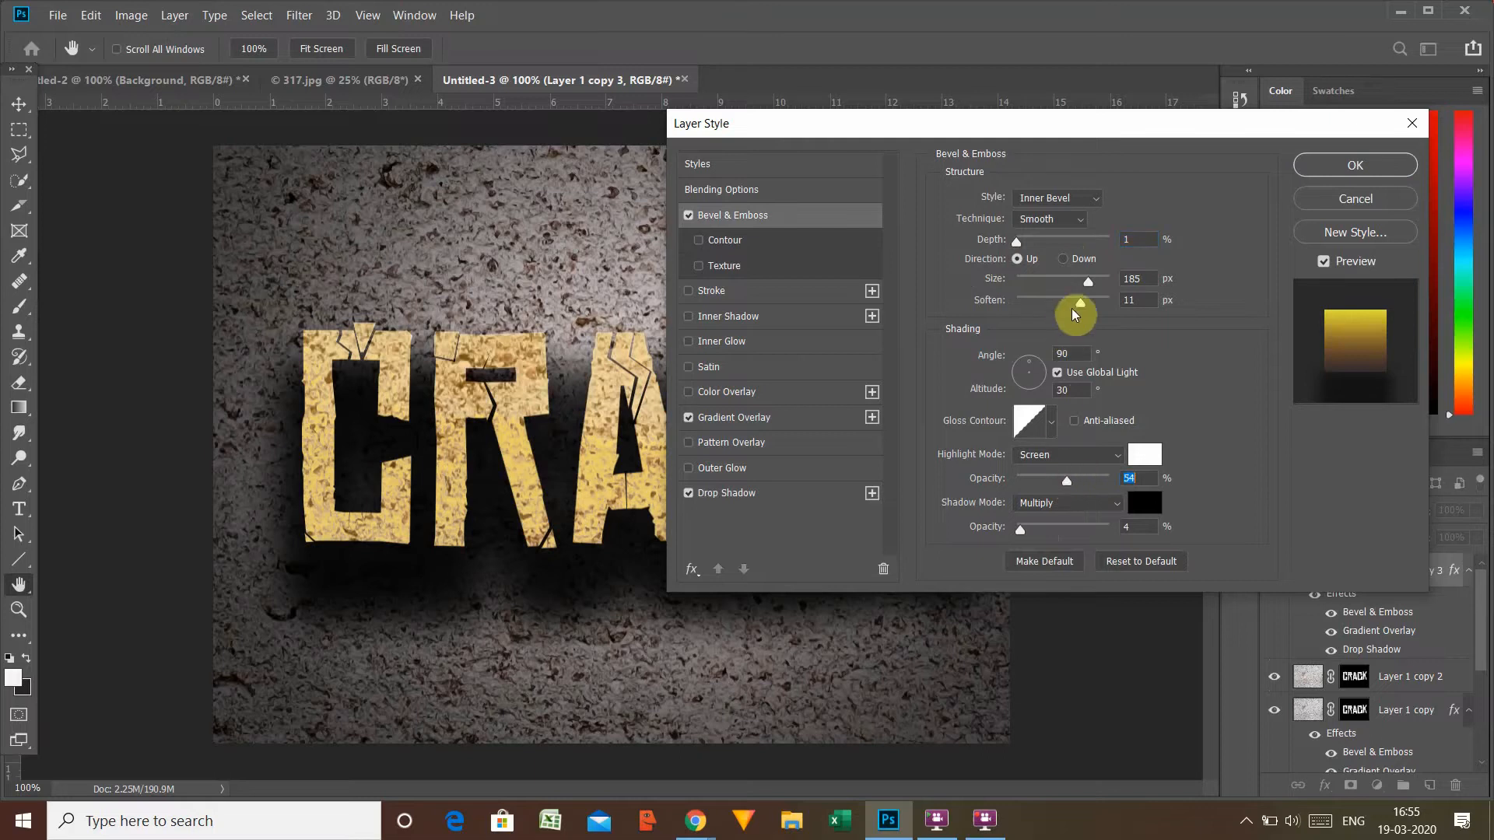
left_click_drag(1084, 312, 1104, 307)
left_click(1337, 171)
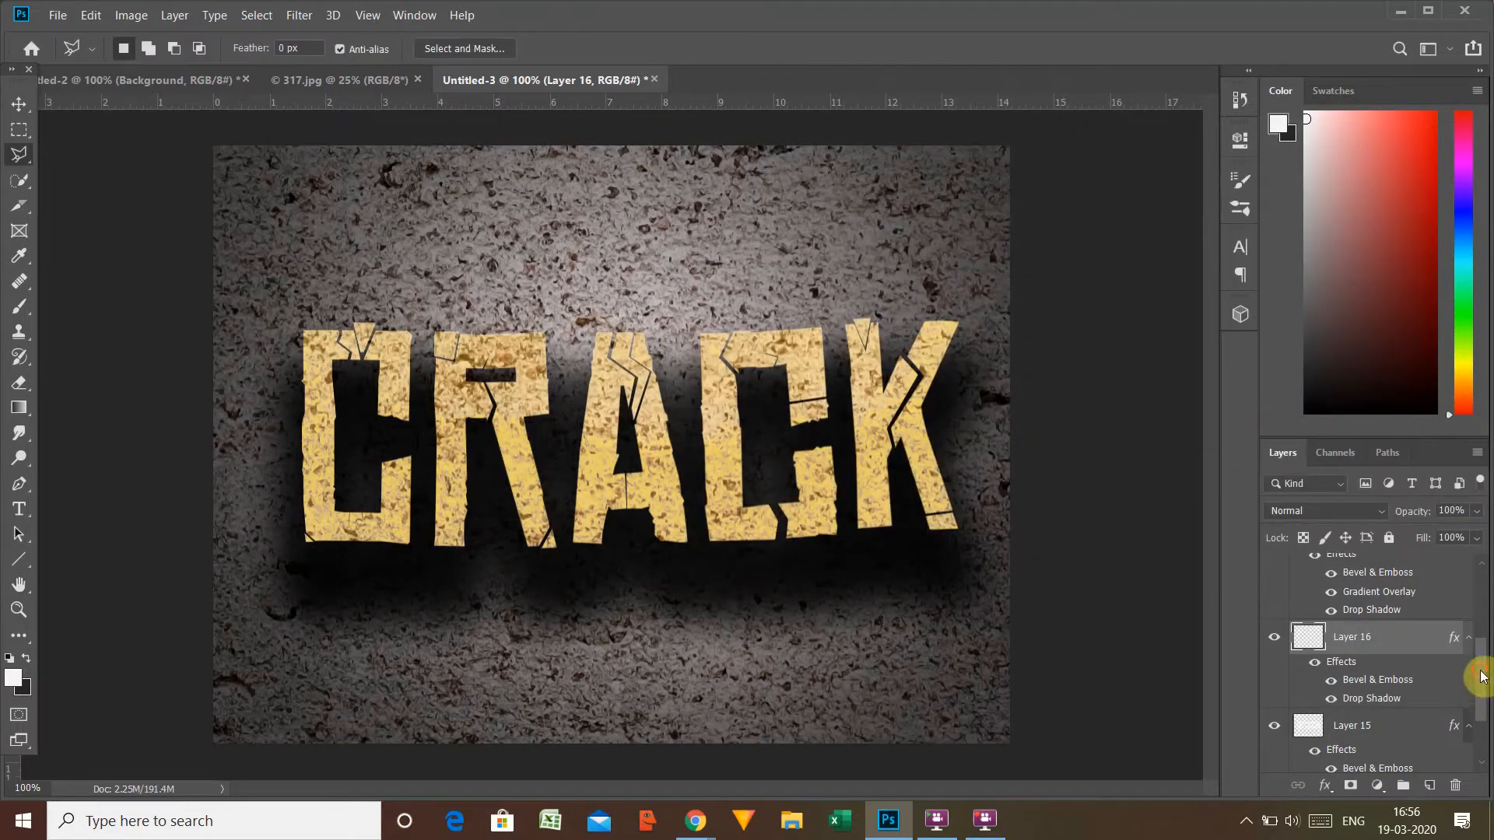
Step: Try a brighter radial gradient from near-white to dark on the Background layer, redrawing it outward from around the canvas centre
left_click_drag(1481, 677, 1479, 725)
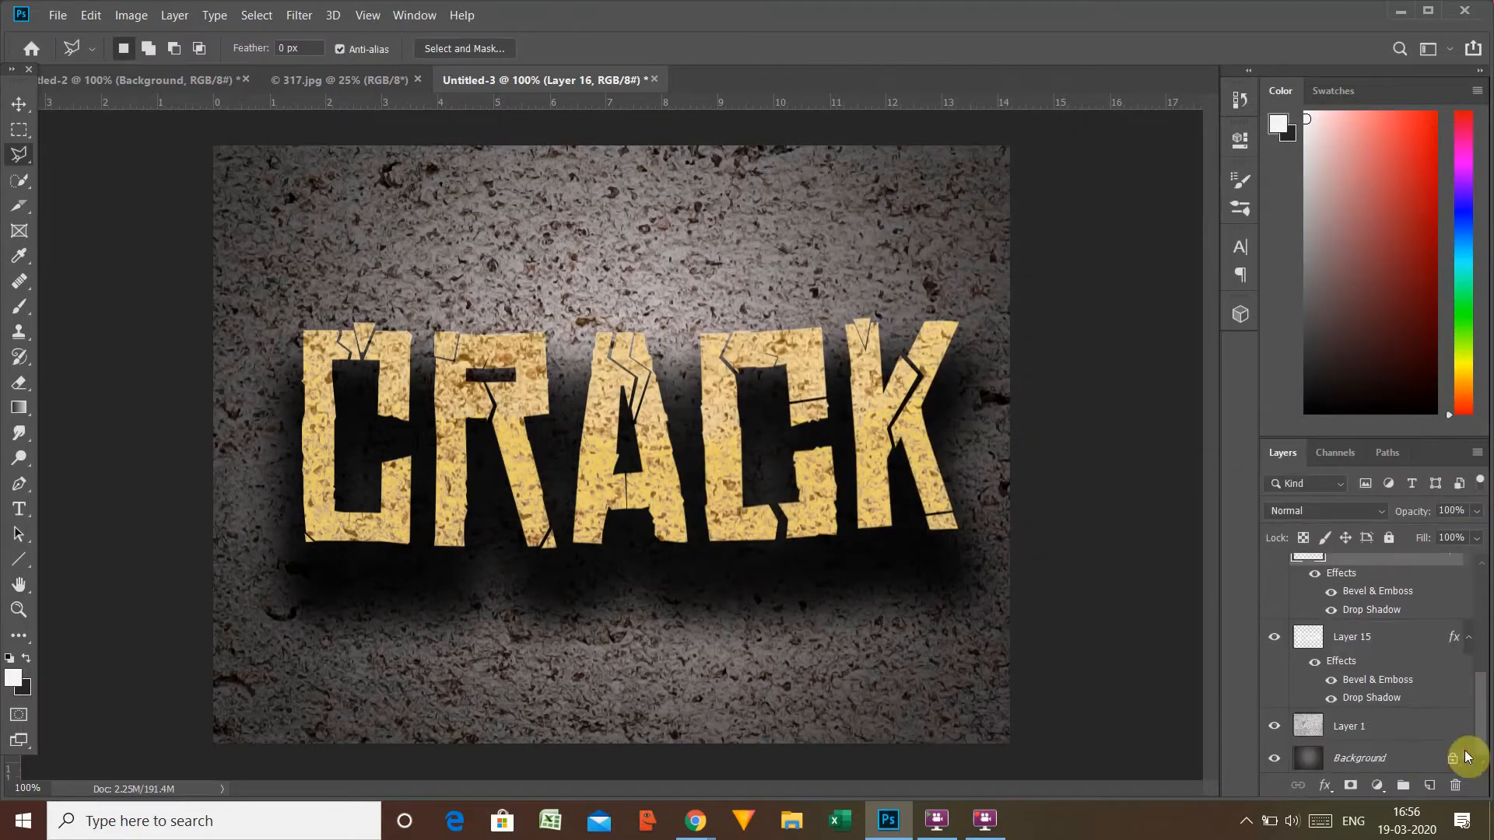
left_click(1363, 759)
left_click(20, 418)
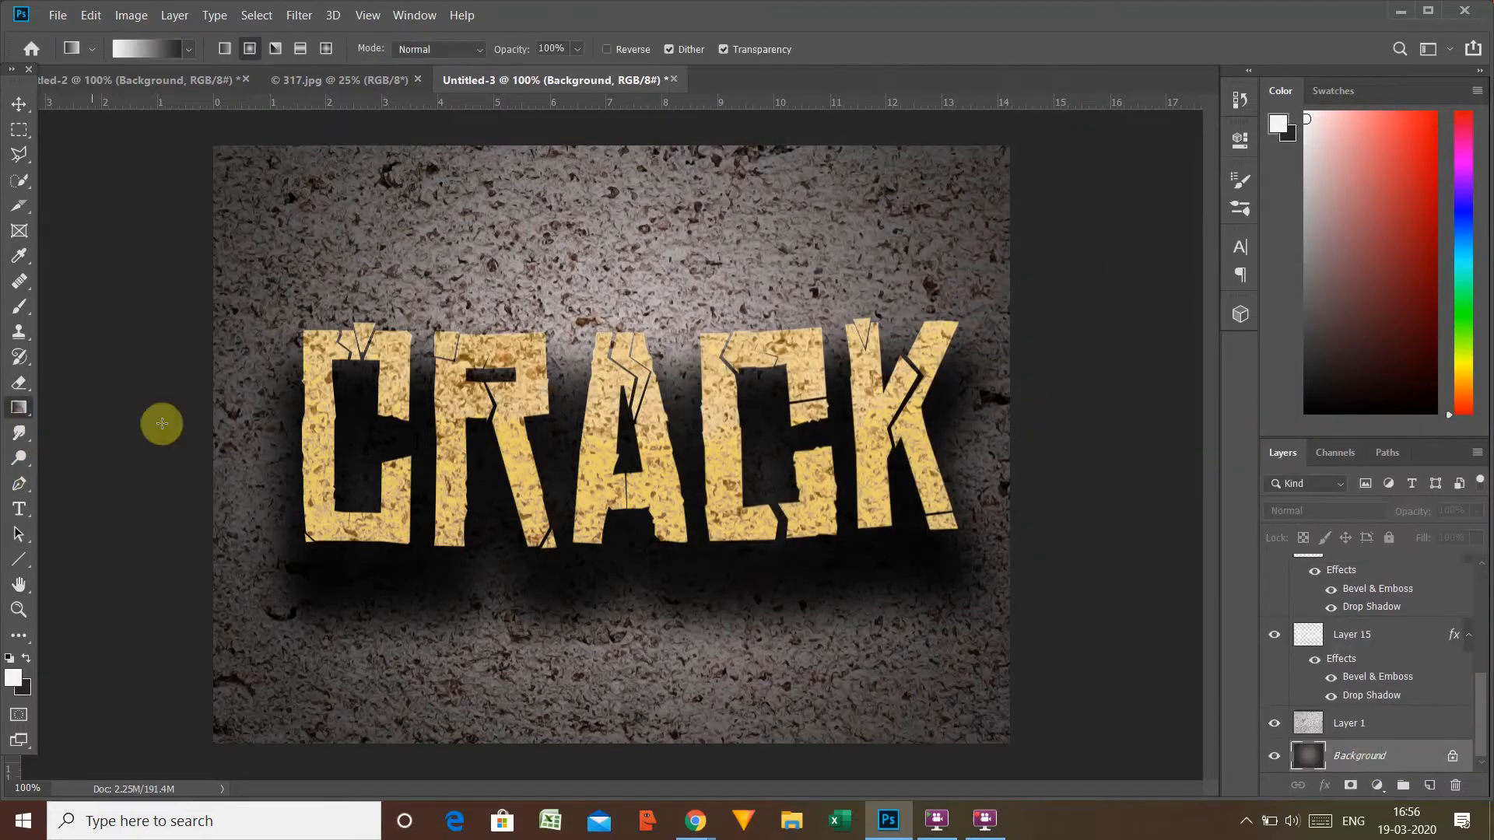
left_click_drag(604, 467, 333, 246)
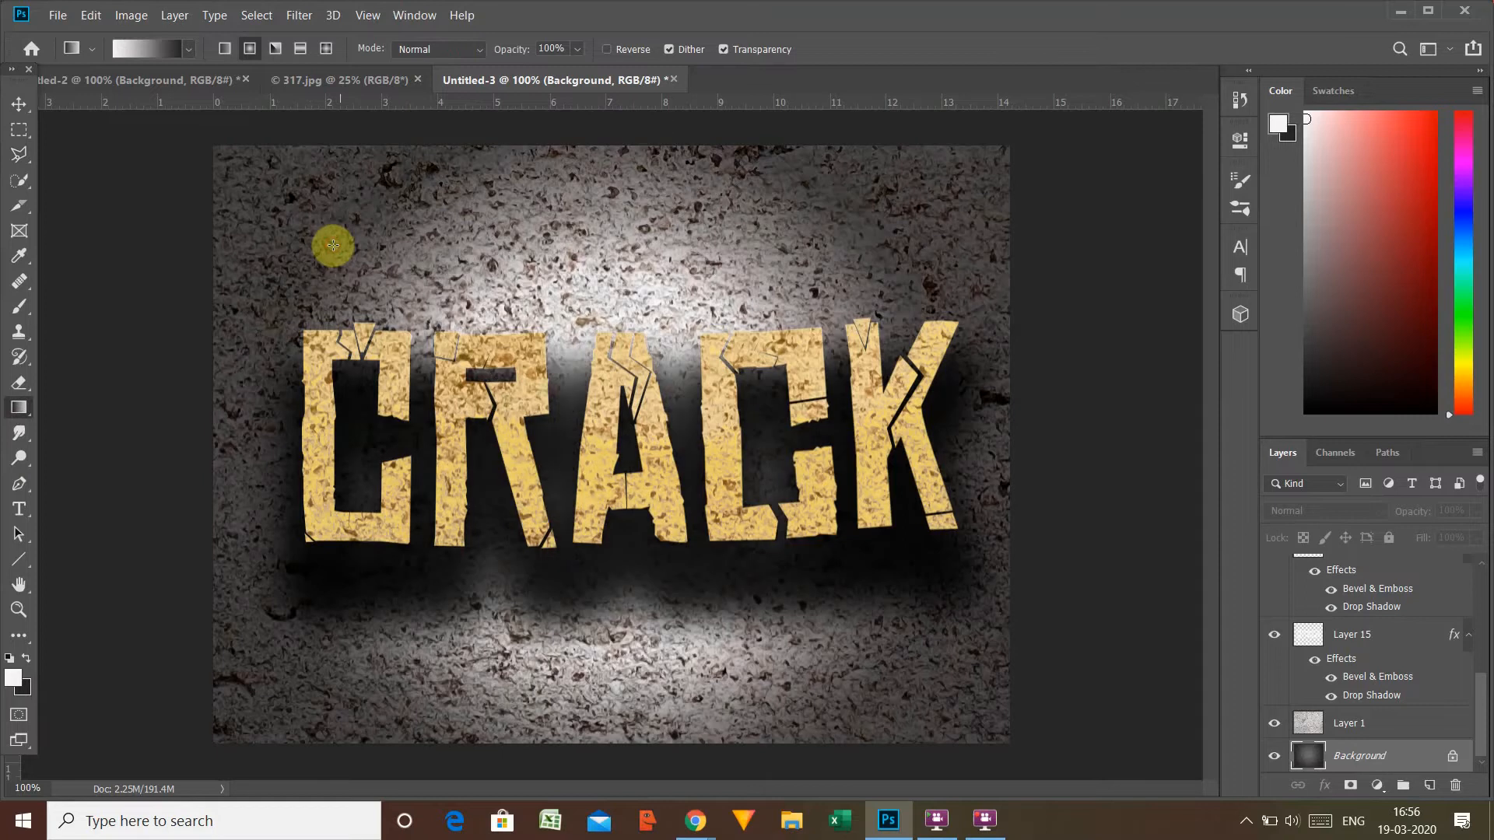
left_click_drag(591, 568, 939, 689)
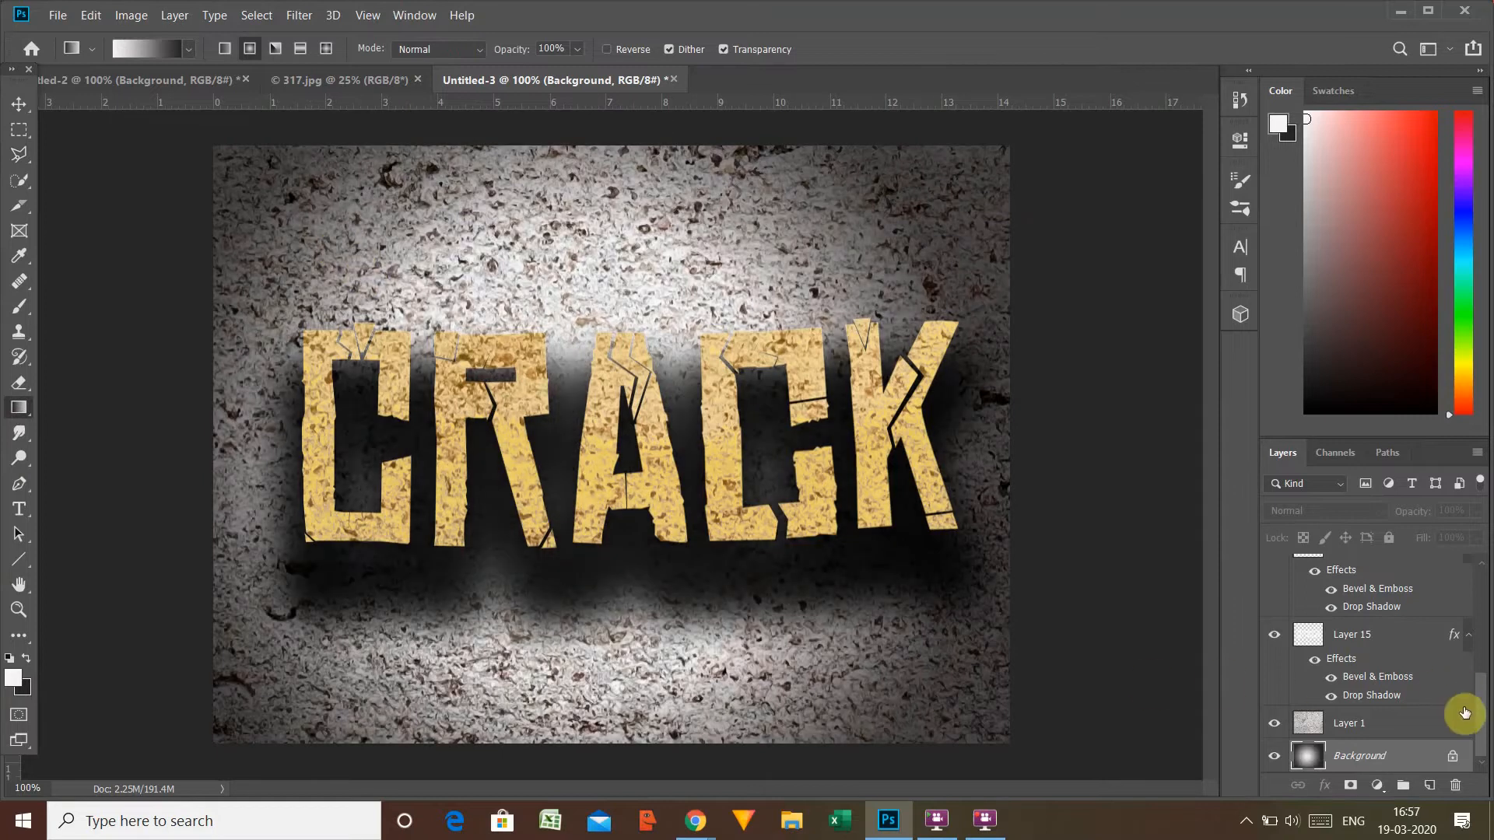
Step: Set Layer 1 copy 3's blend mode to Luminosity
left_click_drag(1478, 708, 1478, 591)
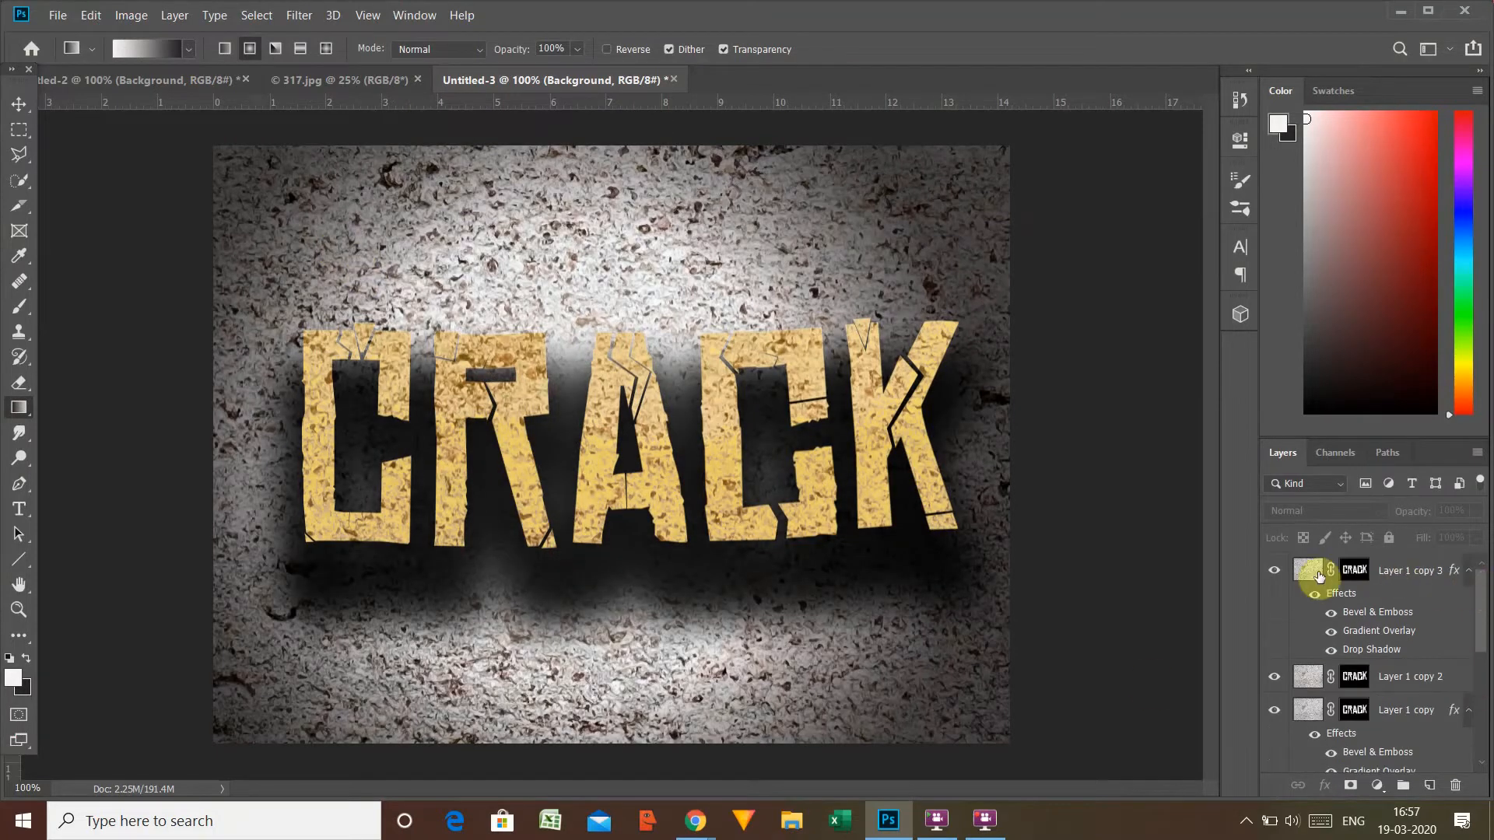
left_click(1318, 575)
left_click(1323, 511)
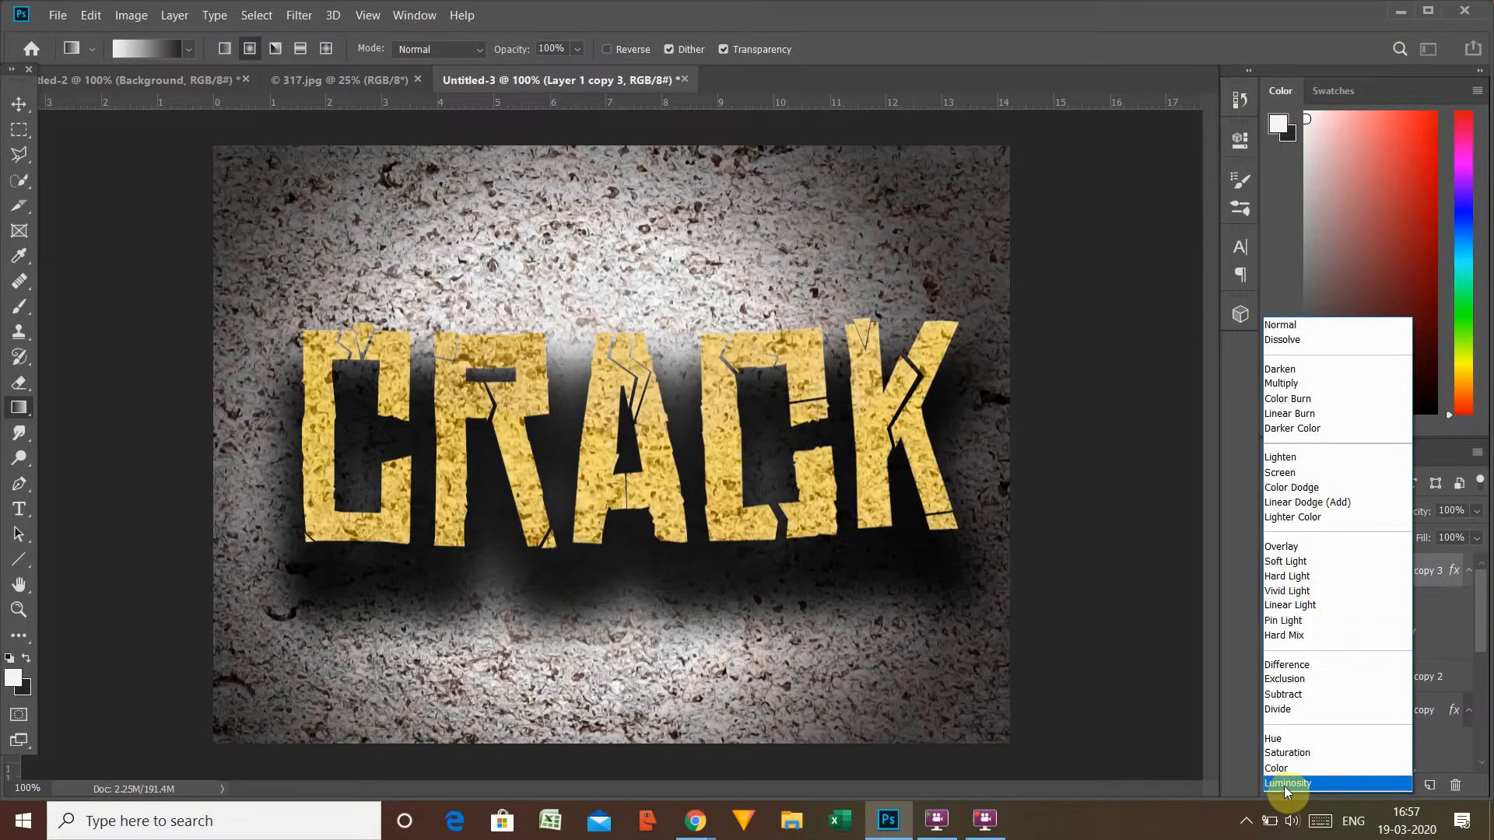
left_click(1284, 784)
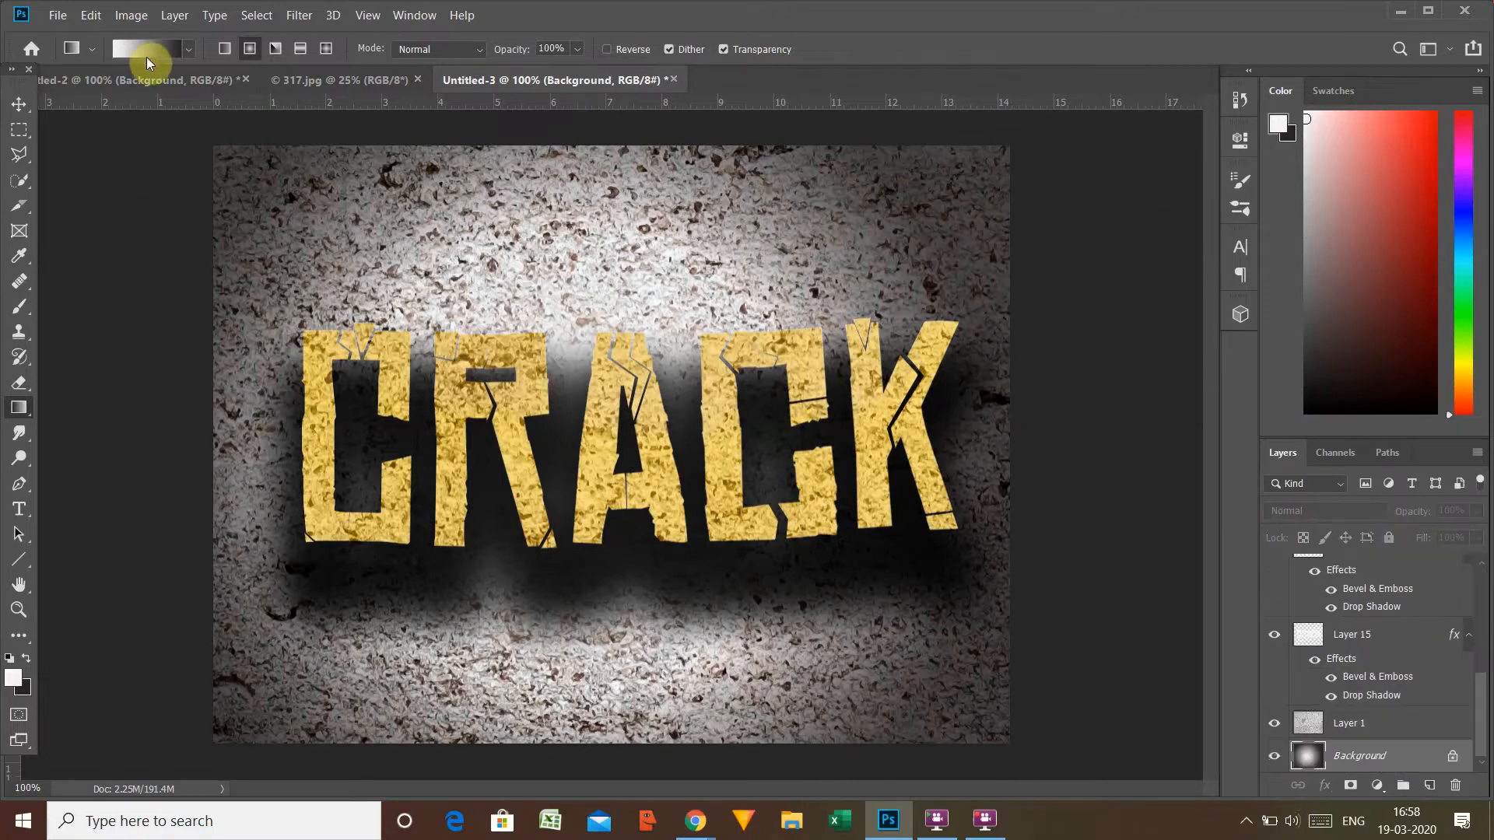
Step: Set the foreground colour to a medium grey and refill the Background layer with a radial gradient from the canvas centre toward its upper-left corner
left_click_drag(253, 186, 834, 679)
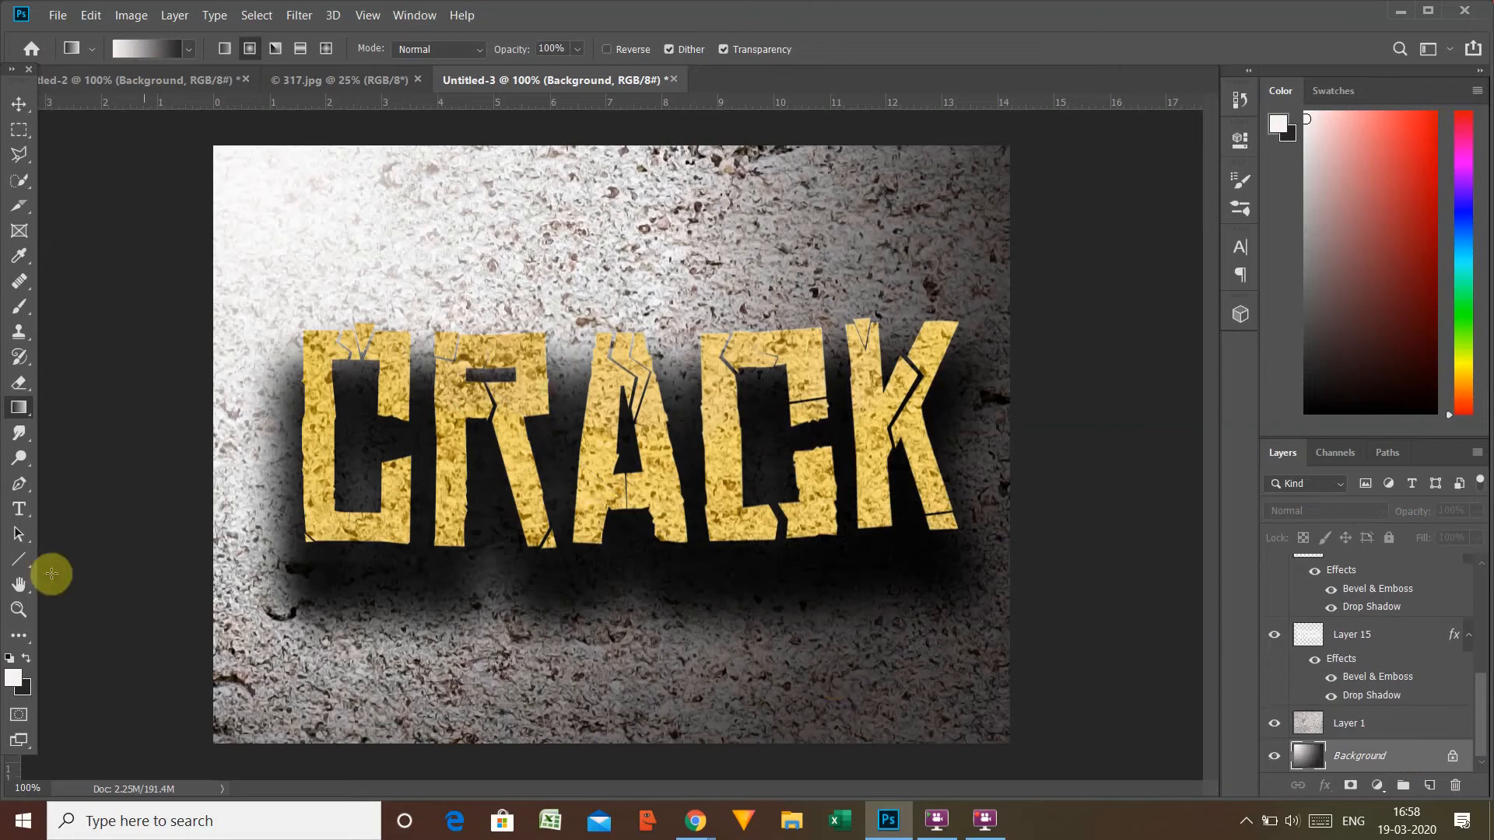
left_click(14, 678)
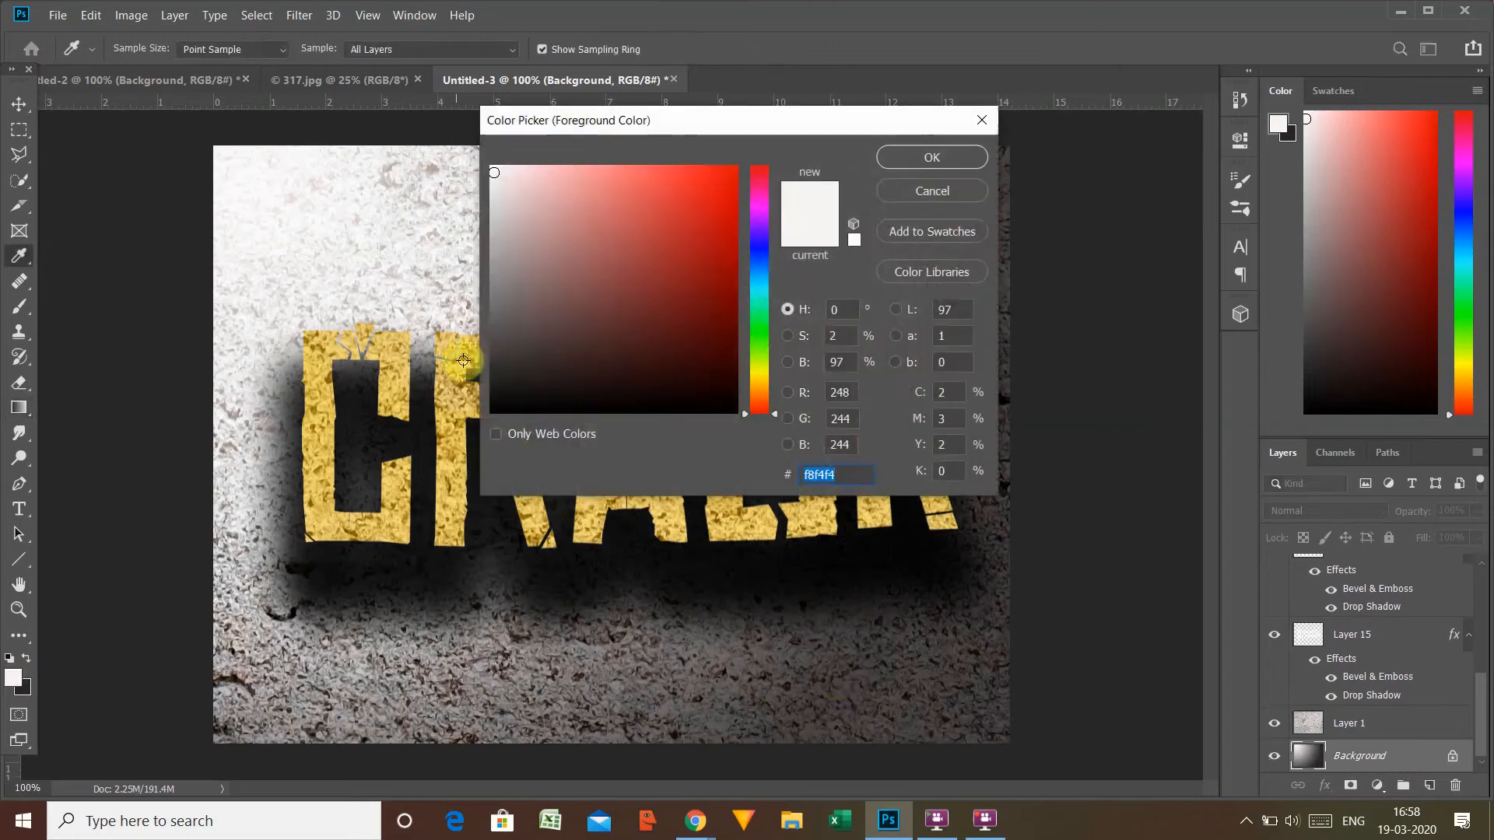
left_click(503, 349)
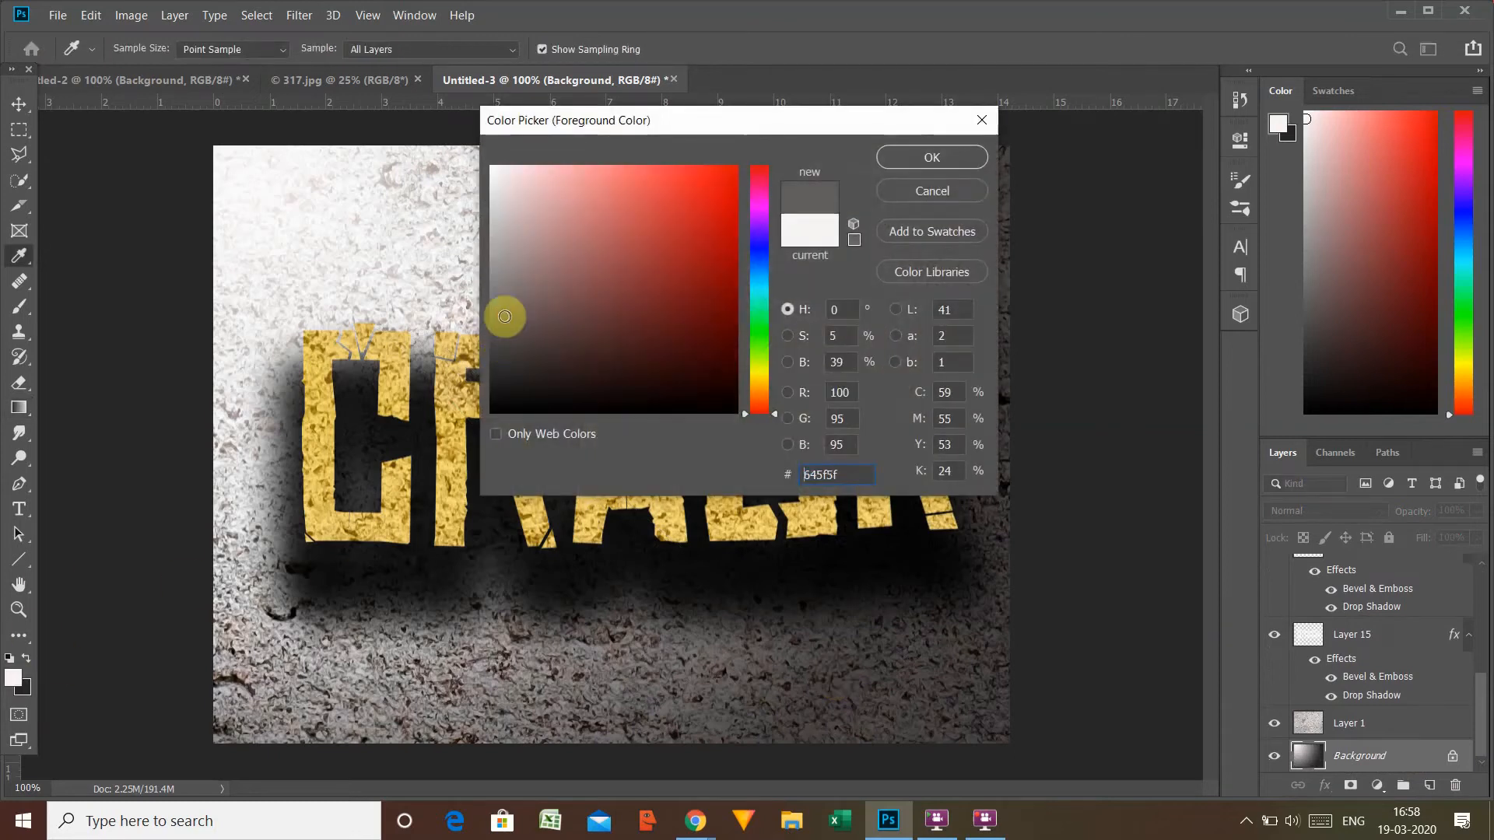
left_click(500, 302)
left_click(898, 160)
key("g")
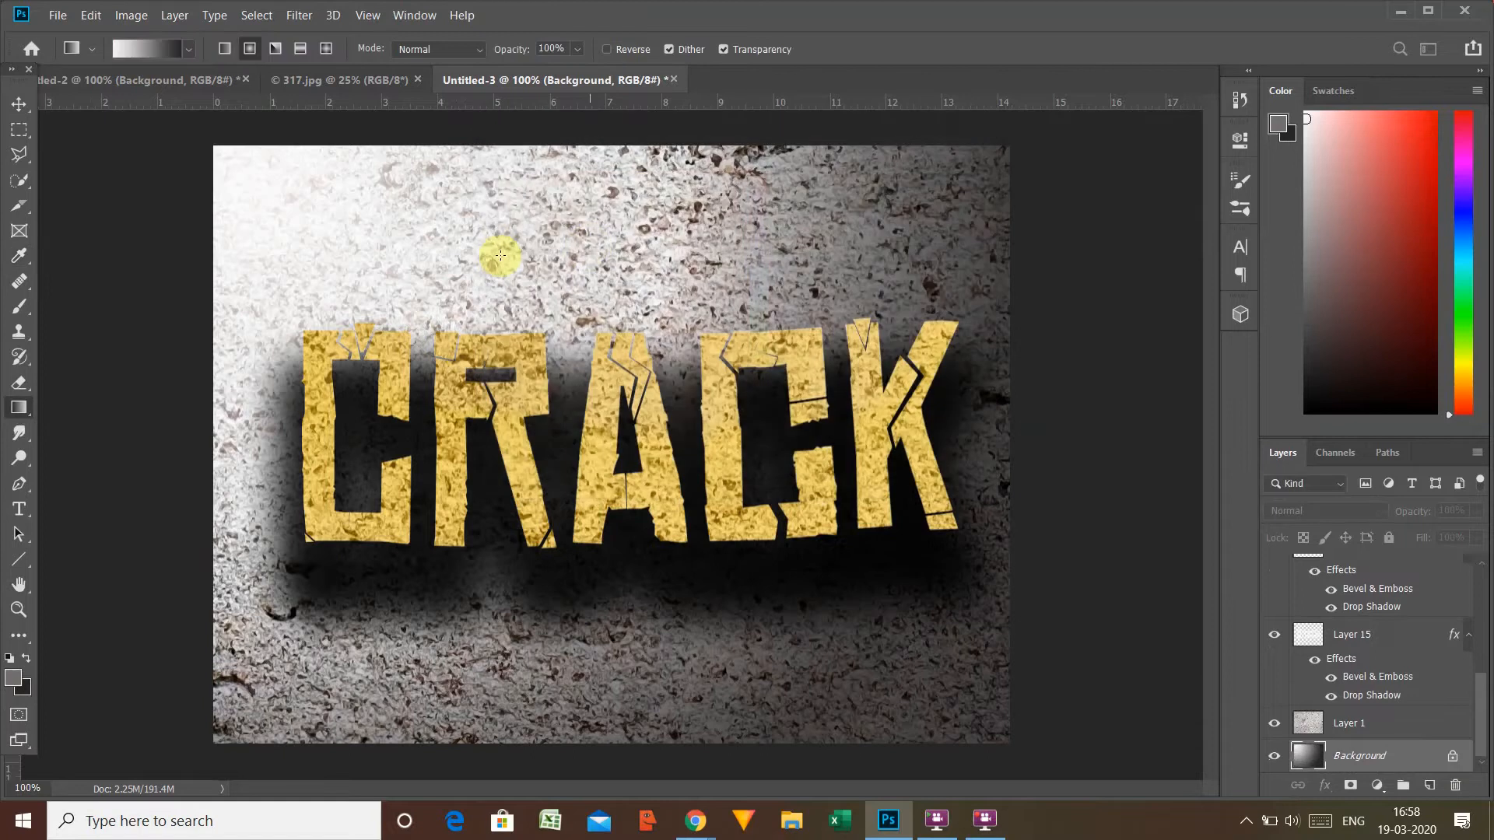
left_click_drag(609, 442, 228, 210)
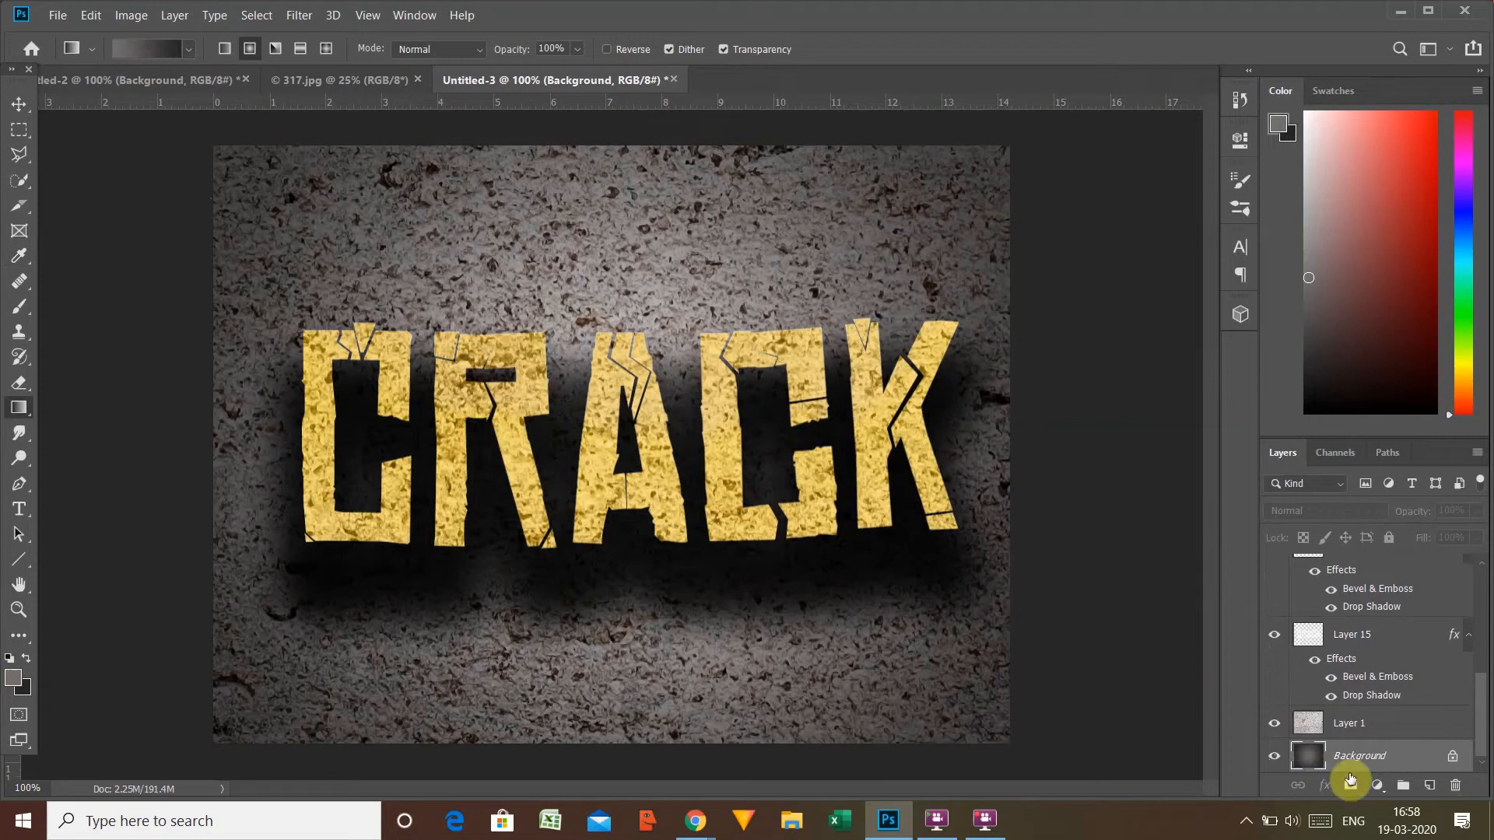
Step: Set Layer 1 copy's Drop Shadow distance to 21 px and spread to 16%
left_click_drag(1483, 714, 1483, 749)
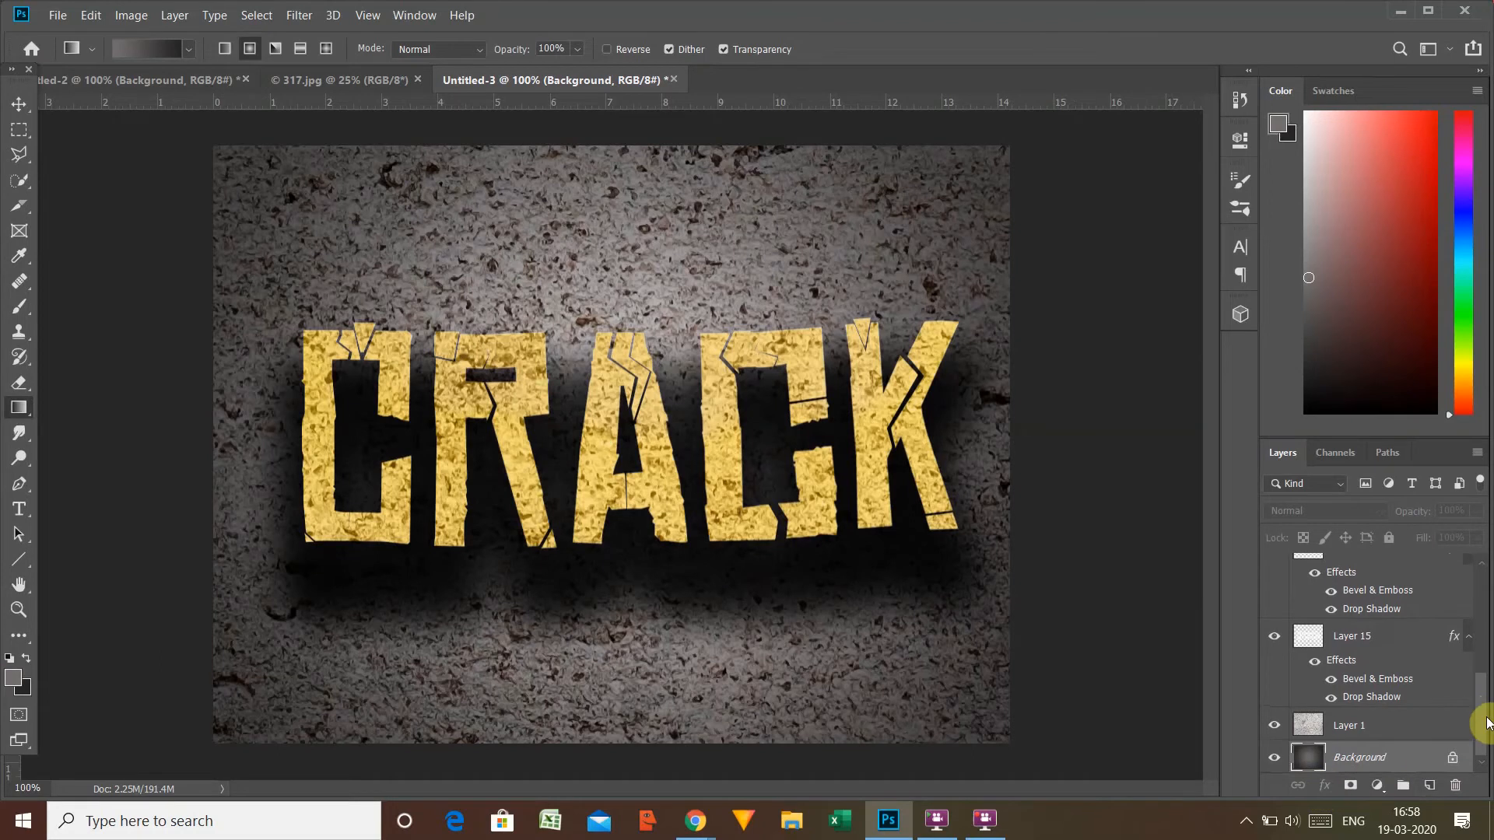
left_click_drag(1486, 722, 1481, 633)
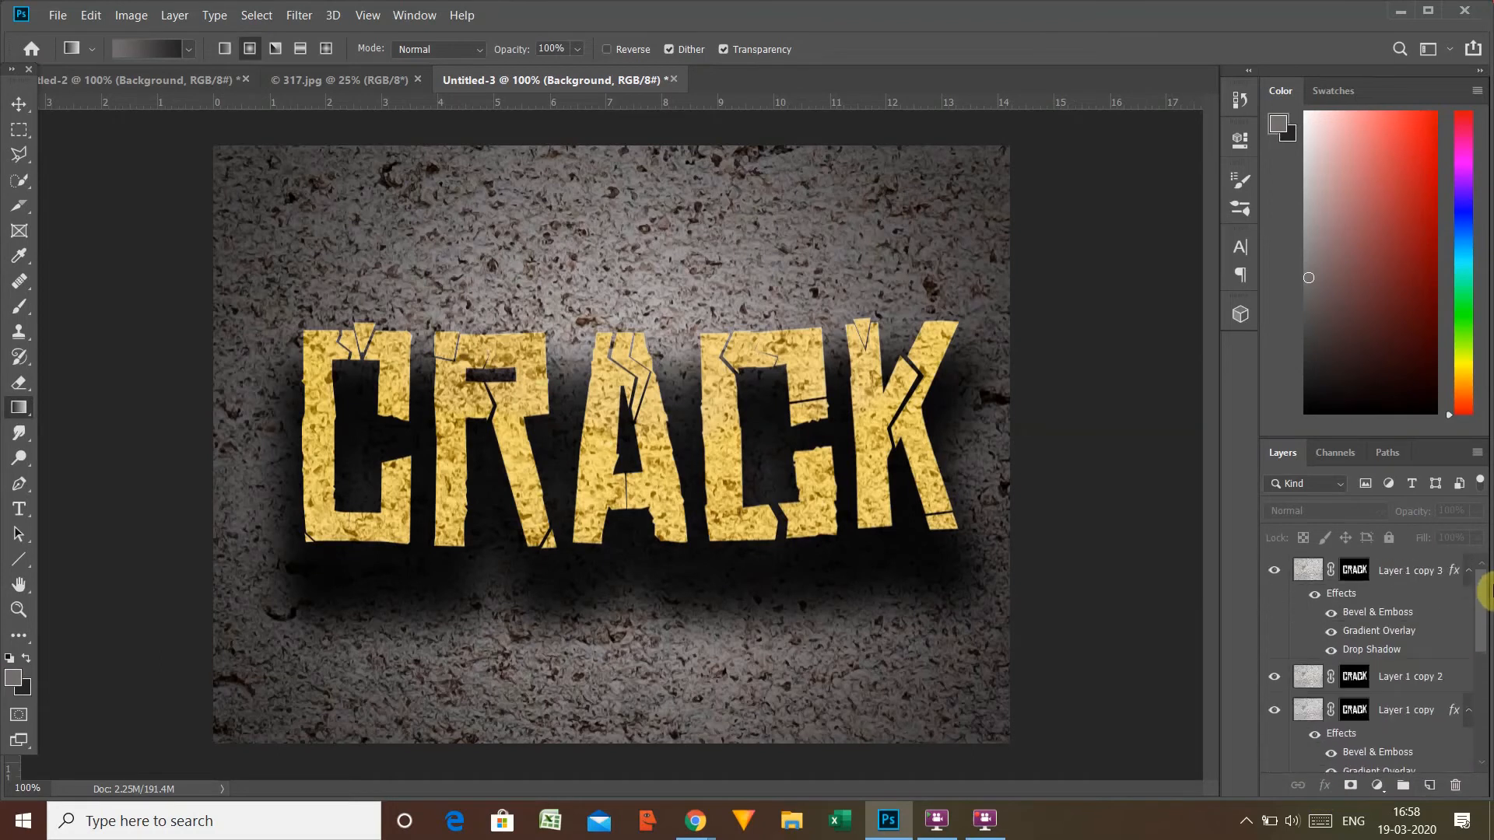
left_click(1308, 708)
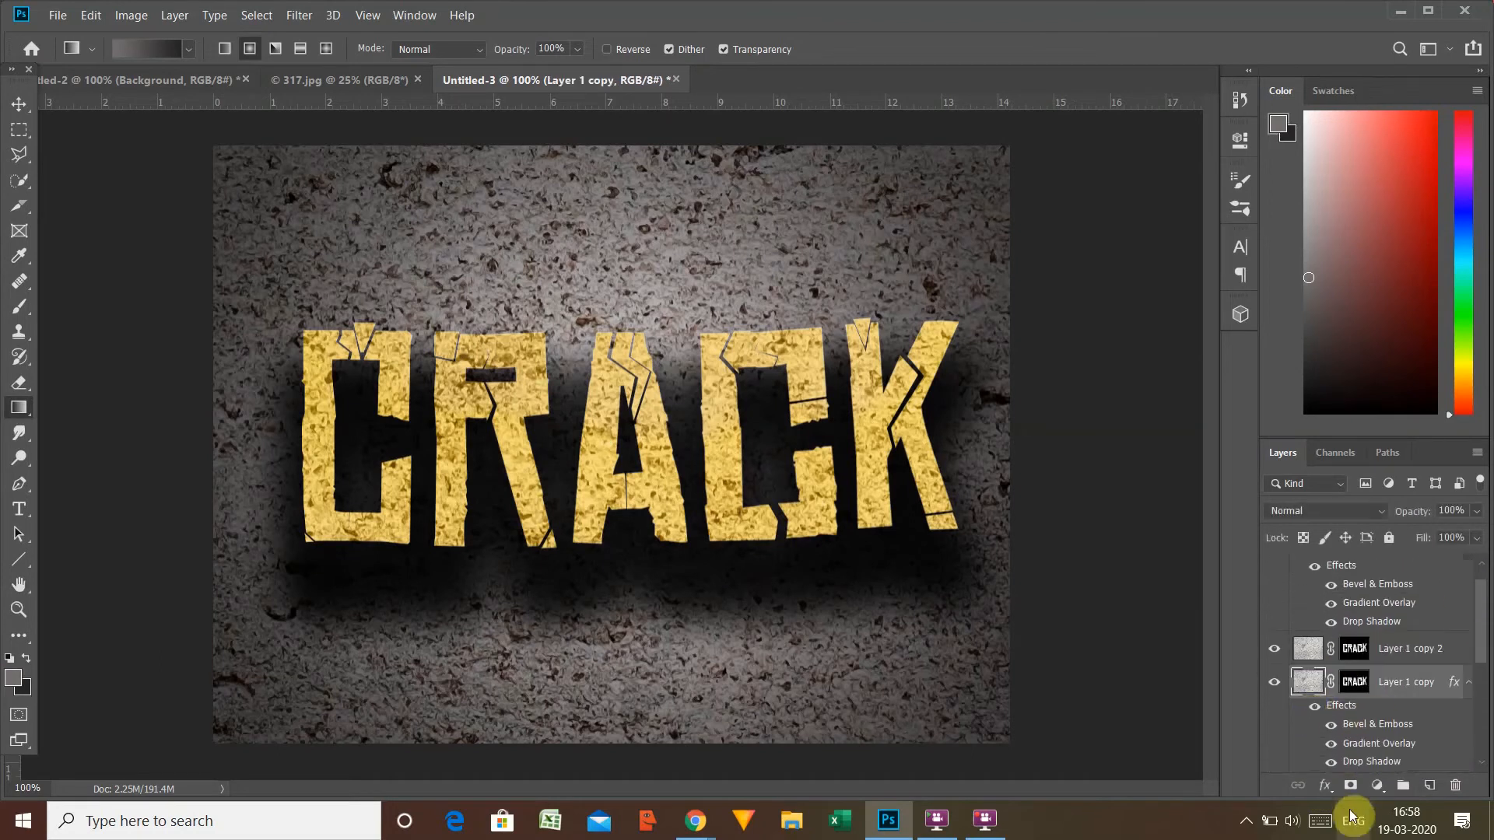
left_click(1327, 787)
left_click(1339, 759)
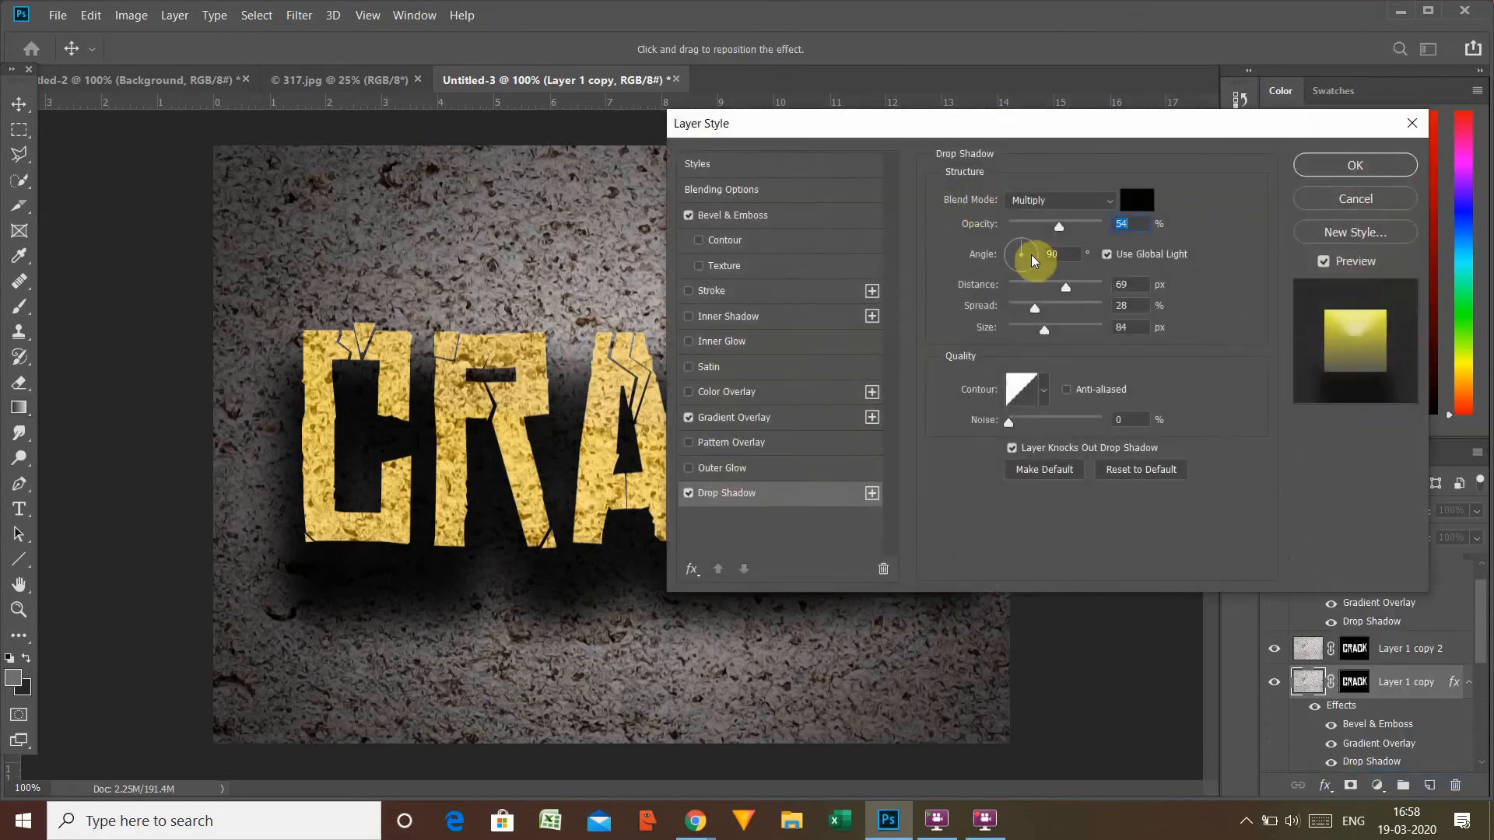
left_click_drag(1060, 288, 1024, 313)
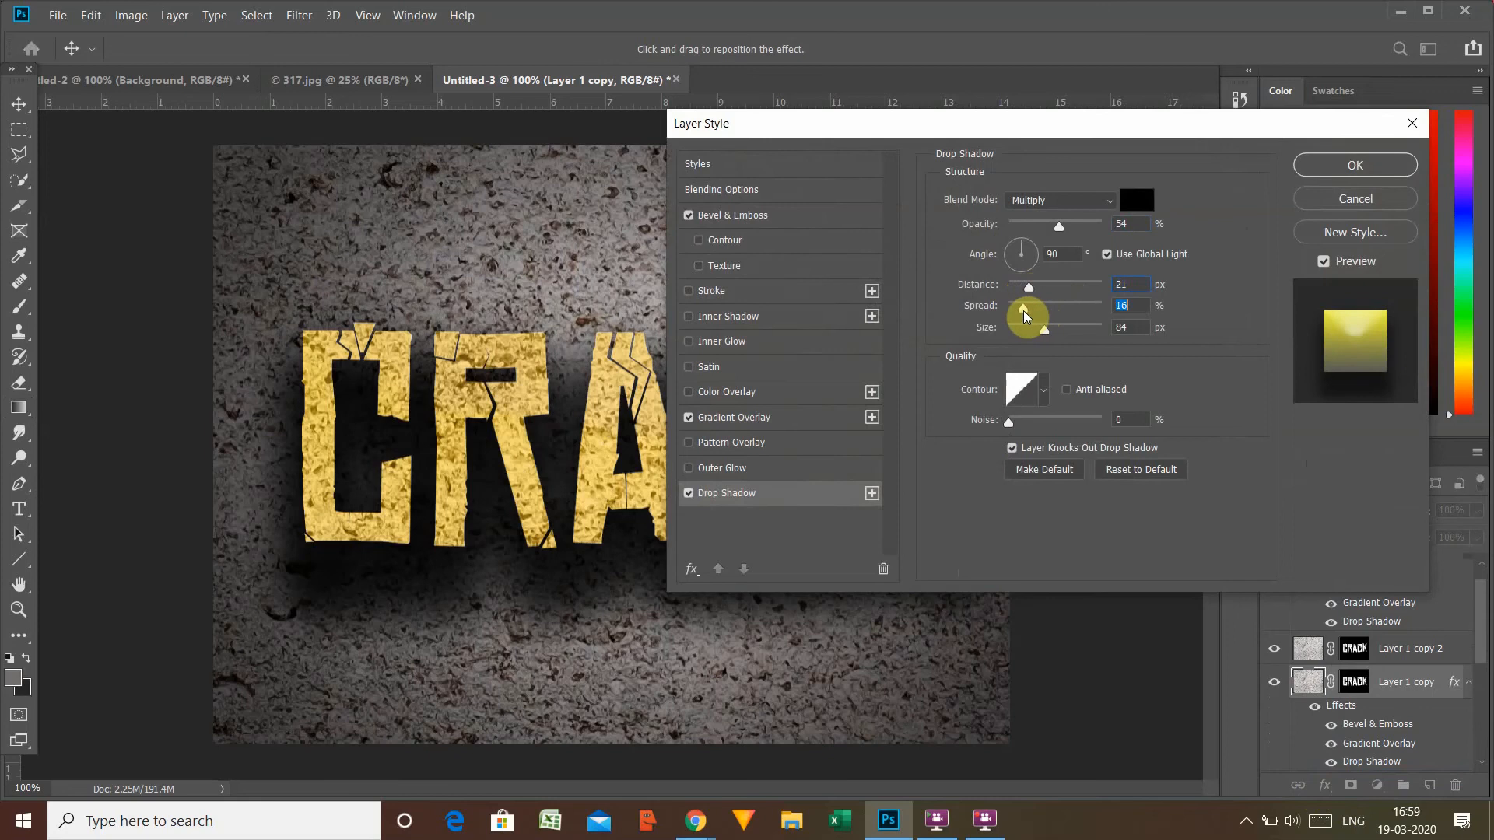
left_click(1341, 170)
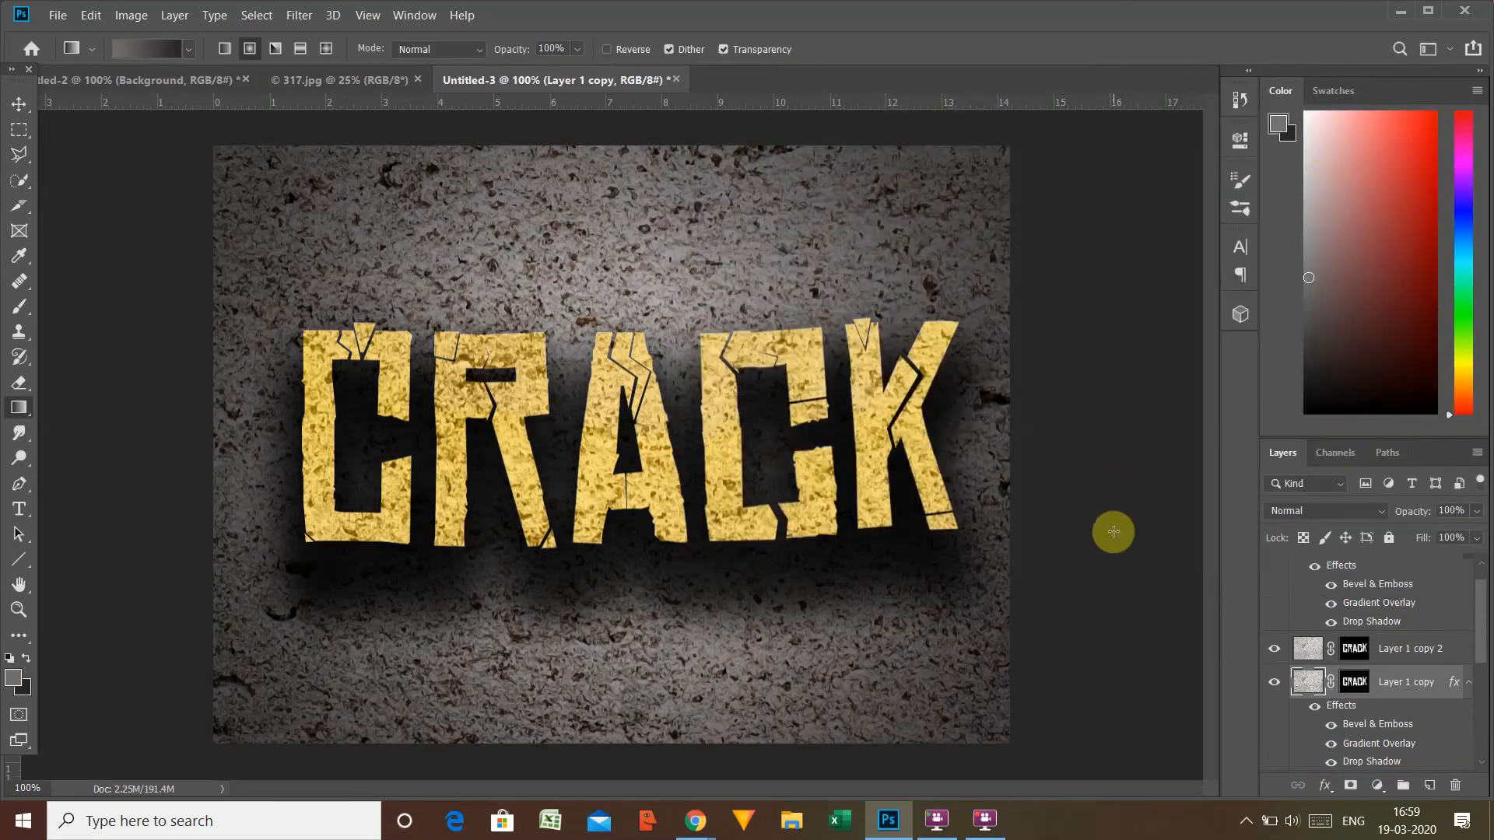